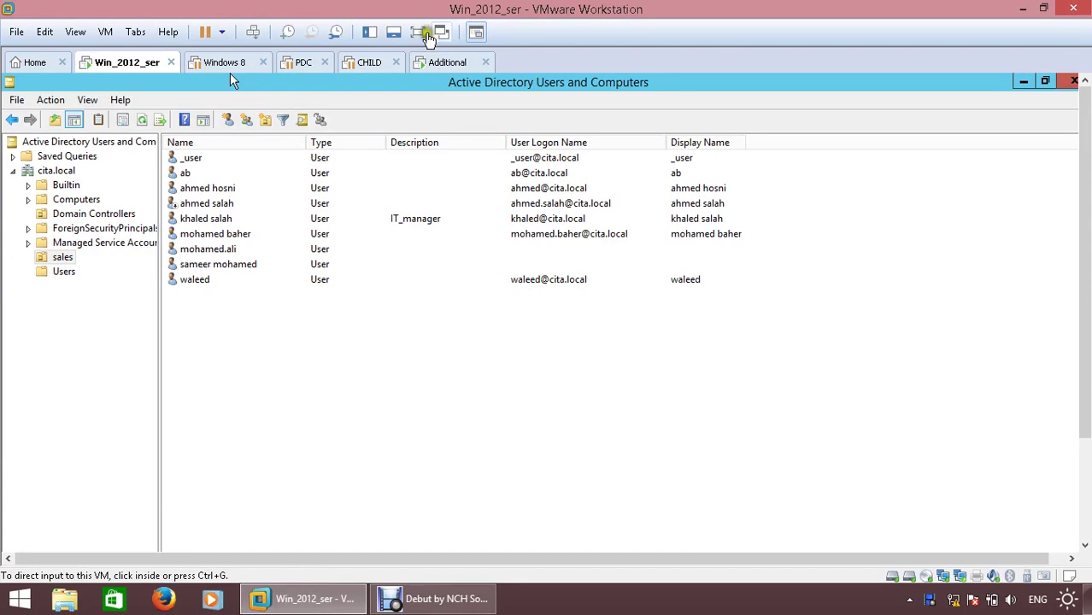
- Switch to the Additional VM and show its Windows Server 2012 R2 desktop full screen
left_click(442, 73)
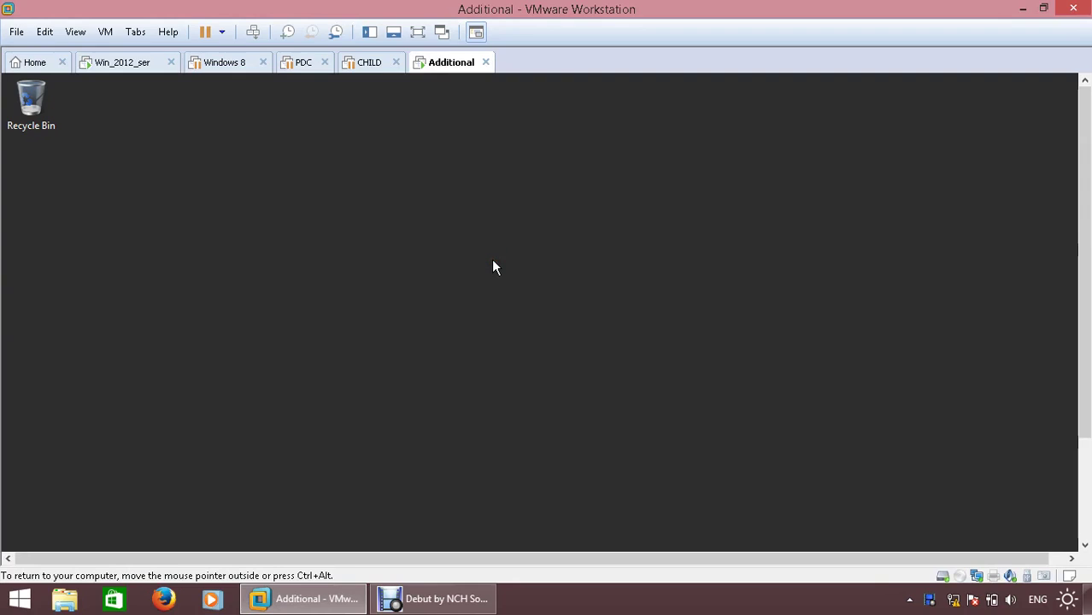
key("ctrl+alt+Return")
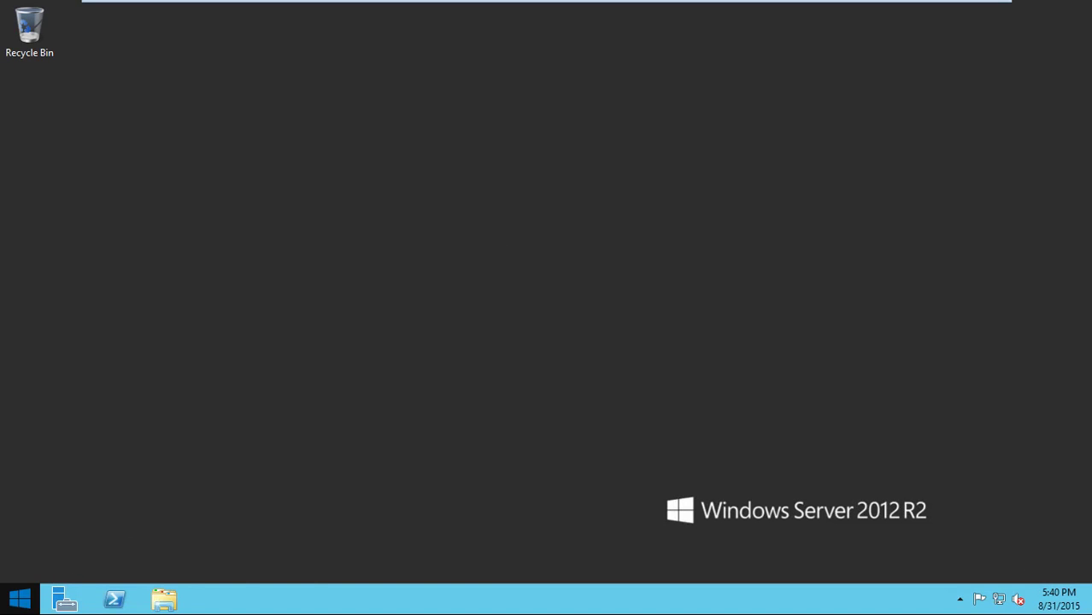
right_click(19, 599)
- Open an administrator Command Prompt and run repadmin /? to list its commands
left_click(59, 474)
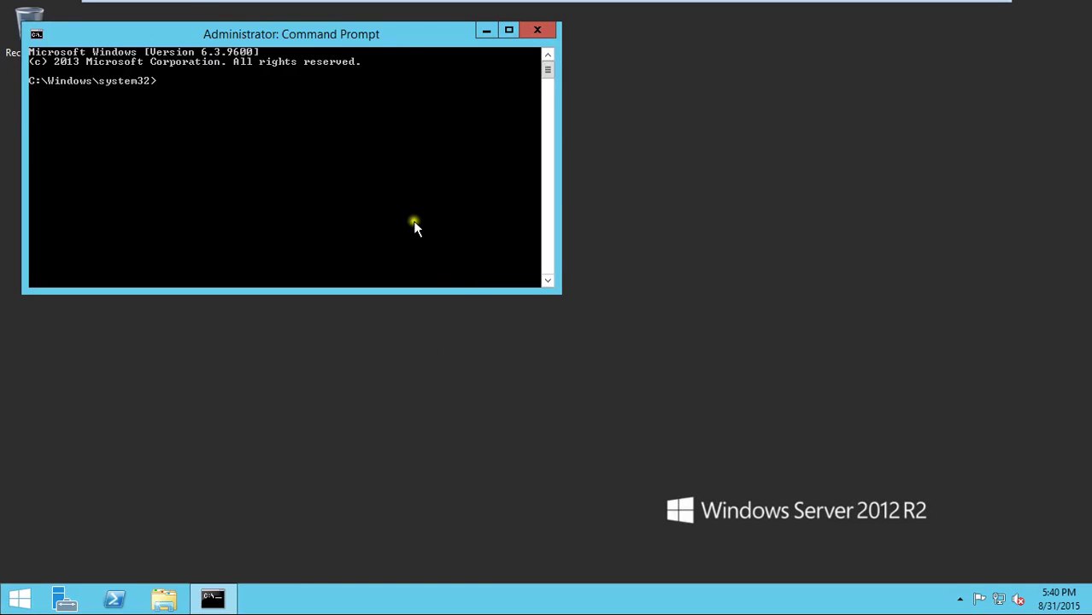
left_click_drag(404, 44, 602, 170)
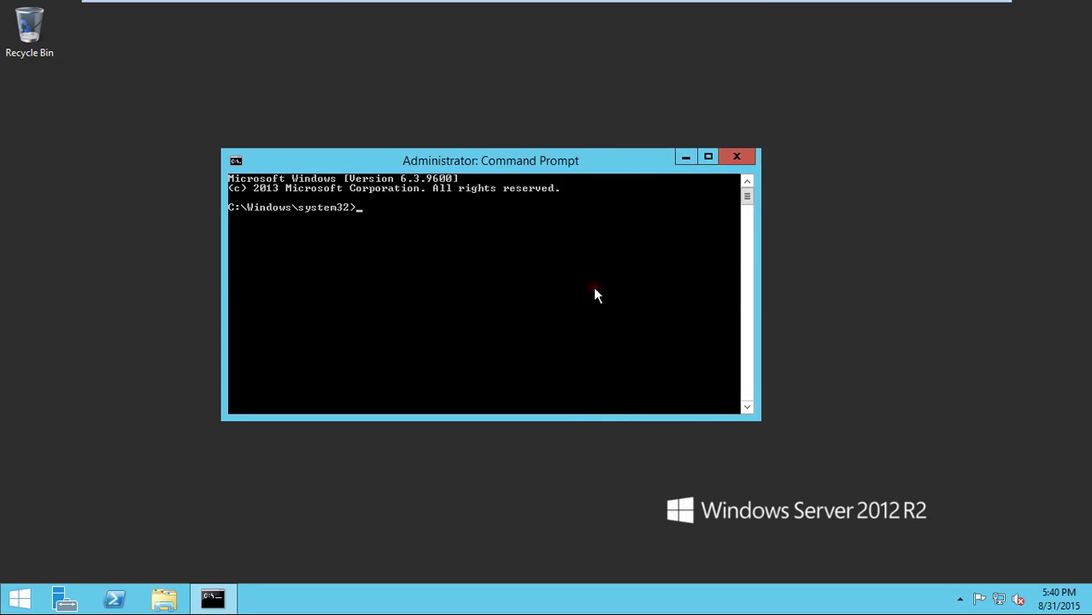
type("repadmin /?")
key("Return")
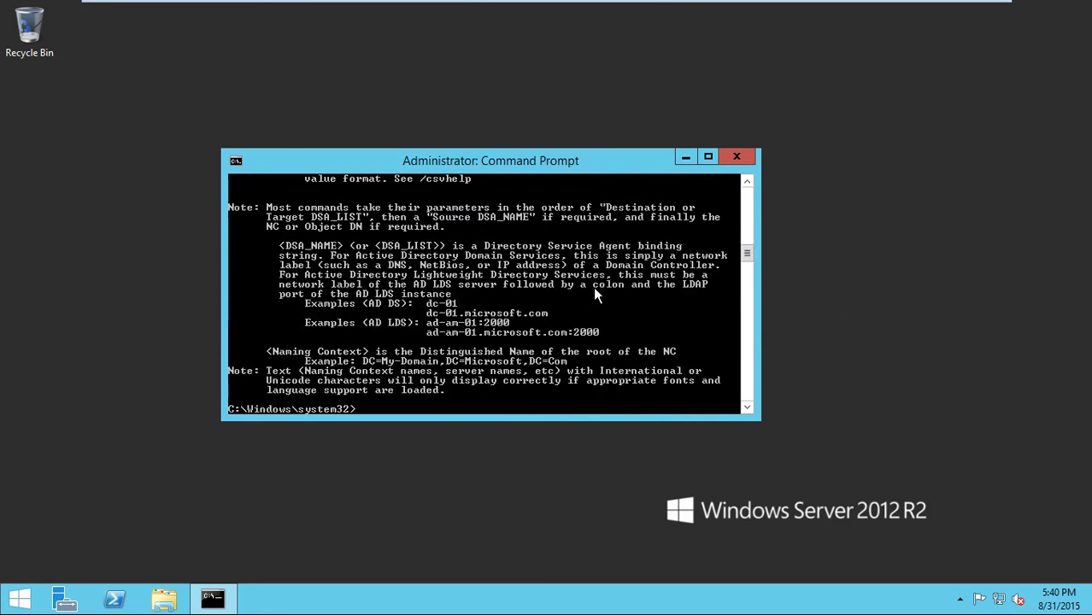
- Maximize the console and copy the command name "/replicate" from the help text
left_click(708, 157)
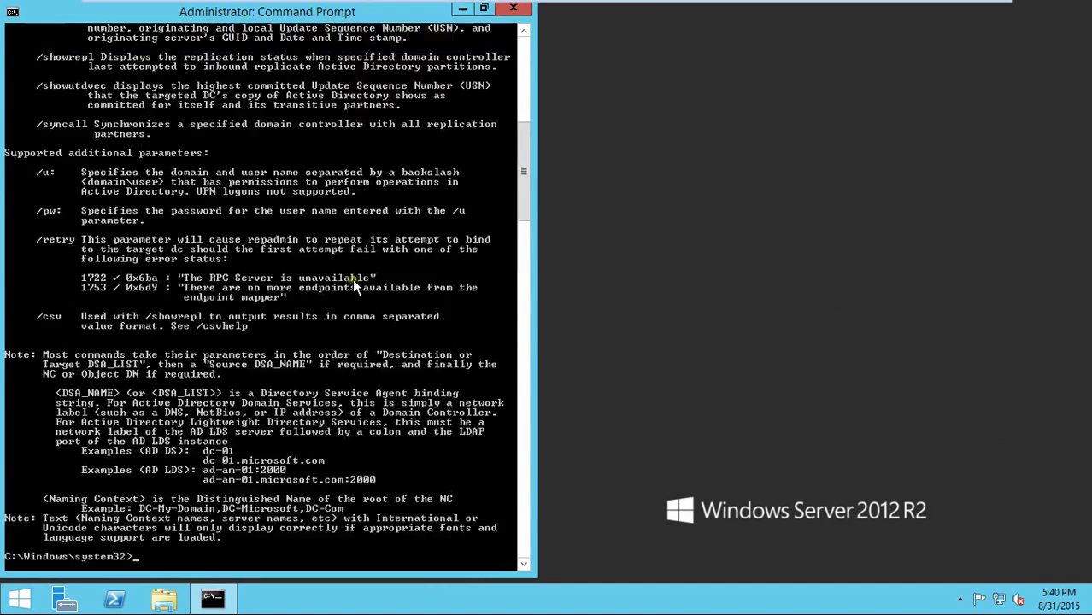
scroll(352, 279, "up", 10)
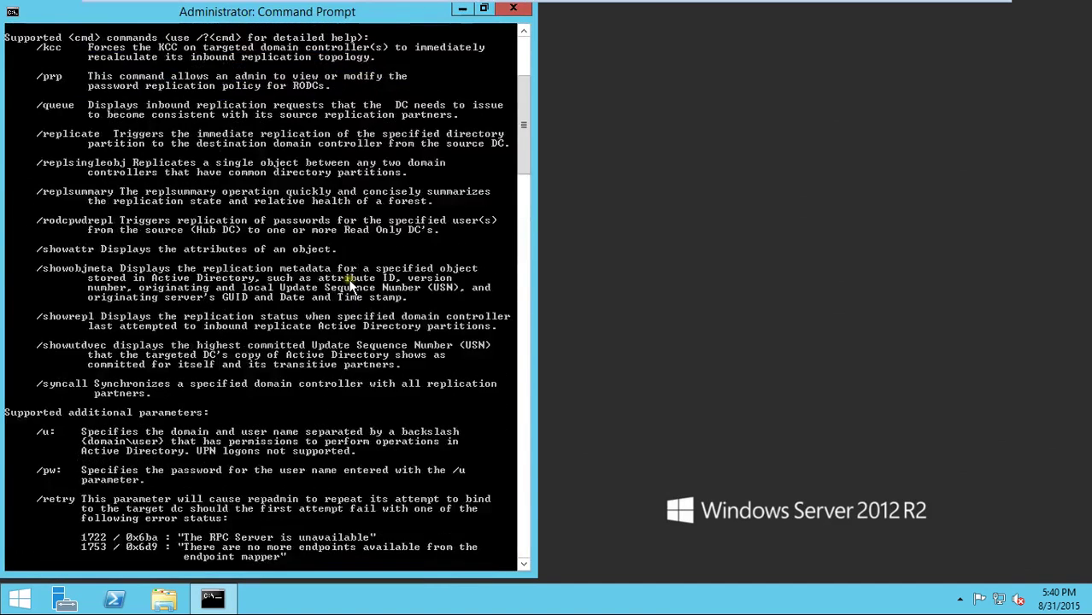
right_click(96, 147)
left_click(118, 149)
left_click_drag(37, 135, 95, 136)
key("super+c")
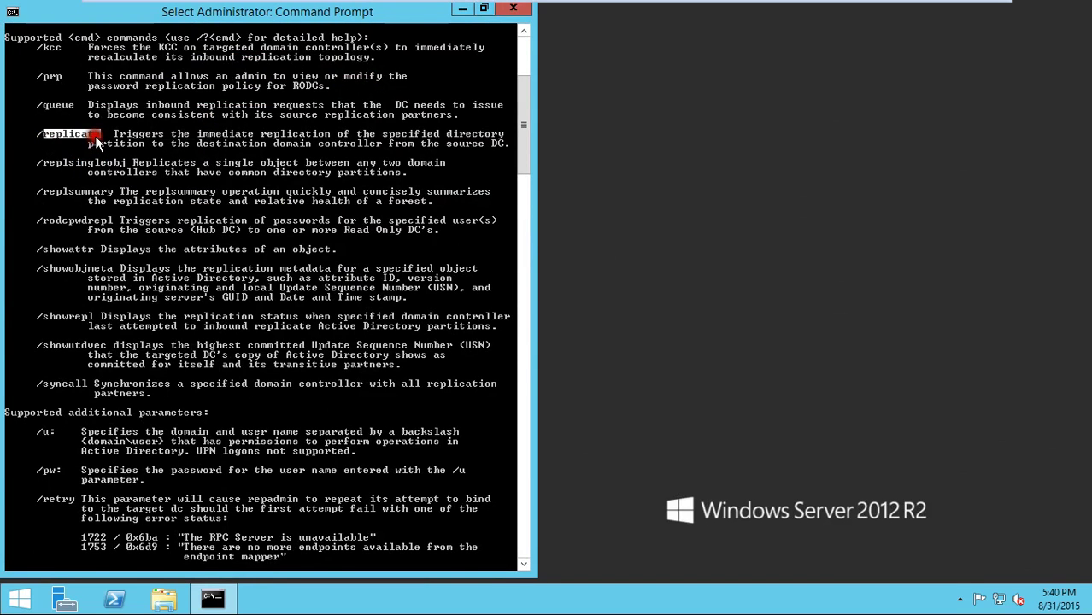
scroll(288, 192, "down", 8)
scroll(288, 192, "down", 12)
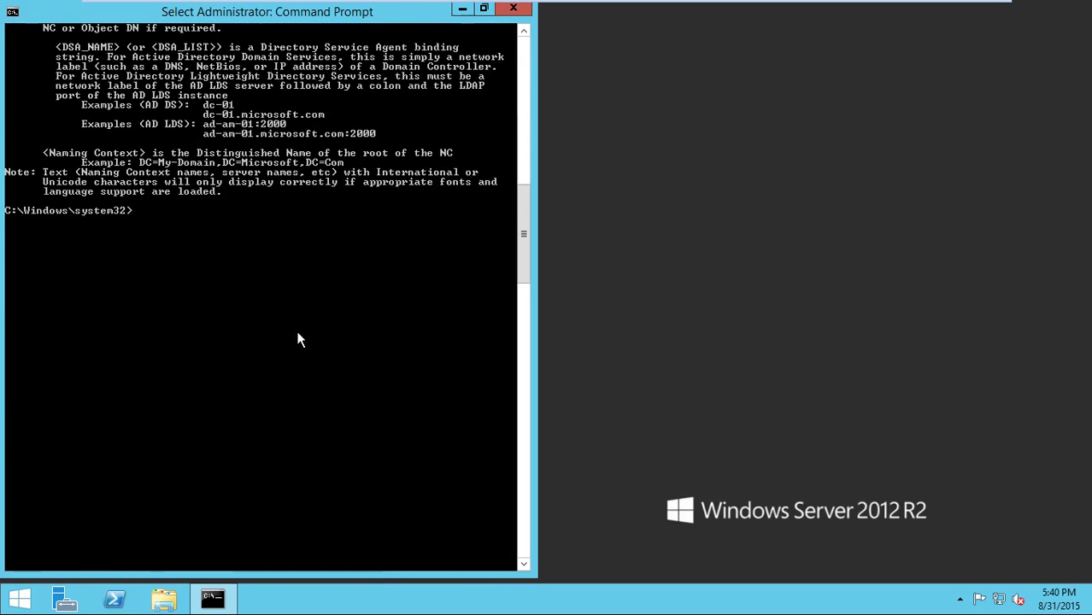
- Run repadmin /replicate with no arguments to display its usage syntax
key("Return")
key("Up")
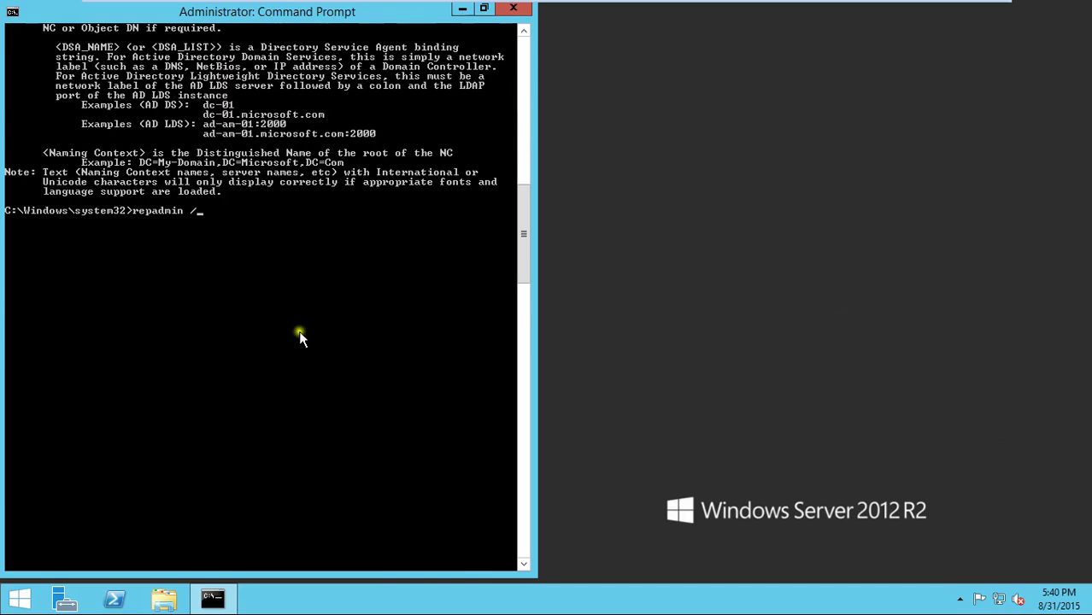
right_click(296, 329)
left_click(346, 379)
key("Return")
- Copy the first example command, ending in DC=contoso,DC=com, from the help
scroll(333, 386, "down", 5)
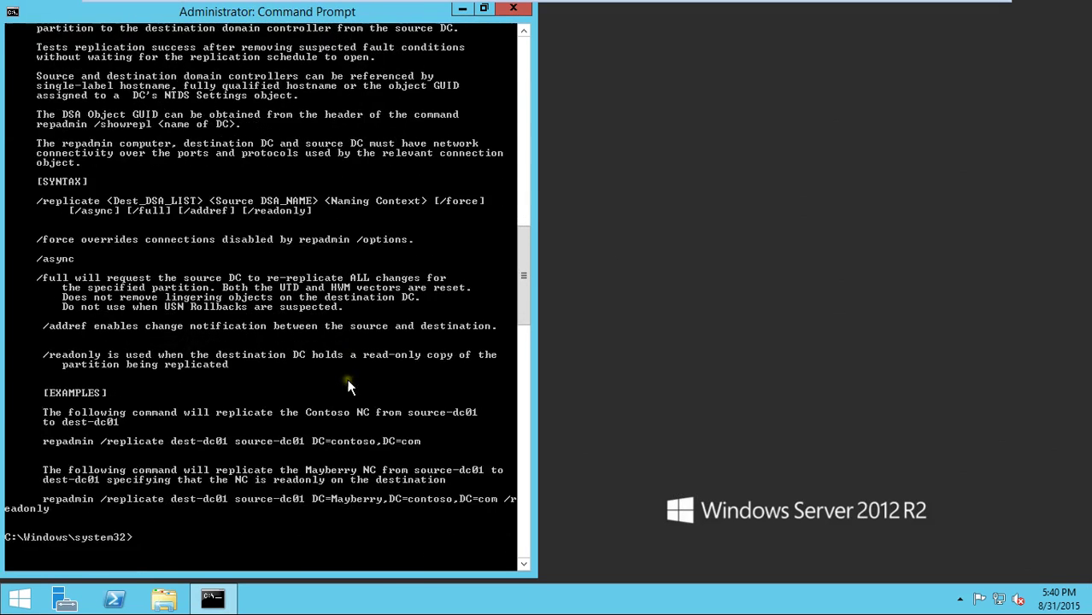
right_click(123, 374)
left_click(143, 382)
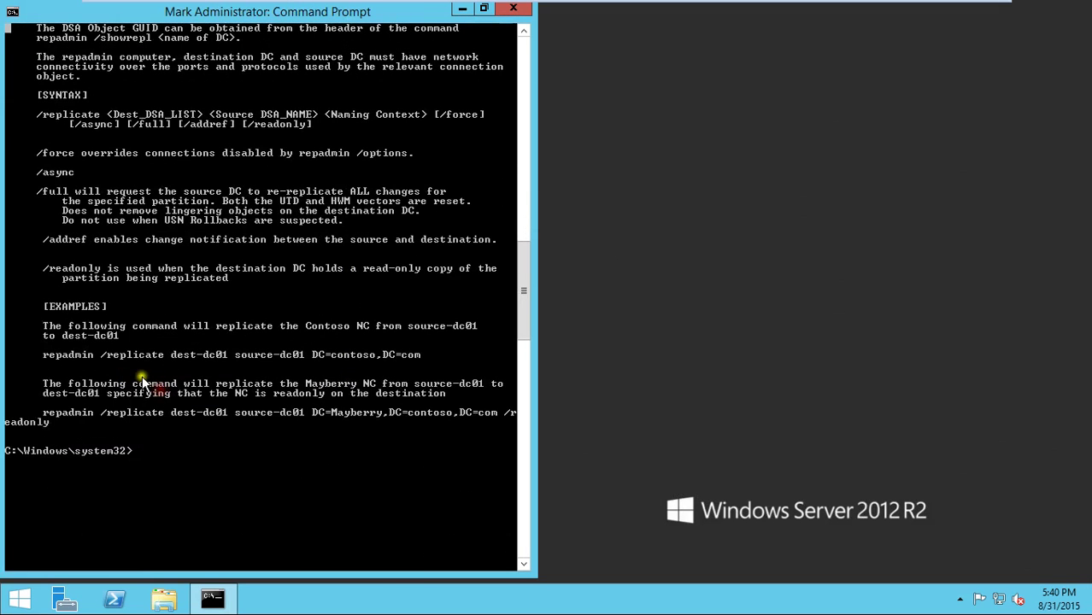
left_click_drag(48, 356, 298, 359)
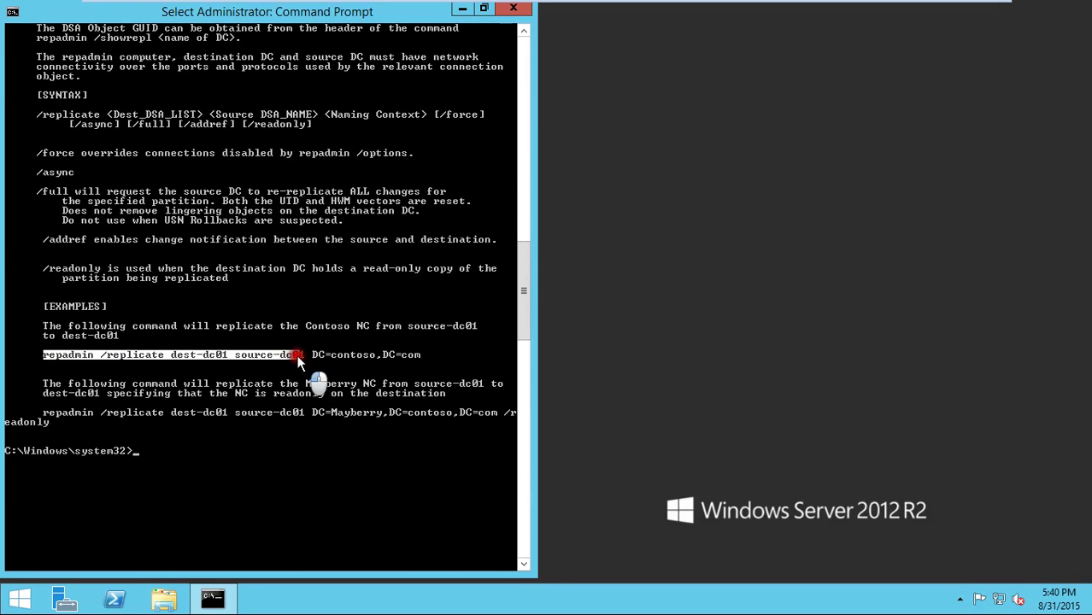
left_click_drag(298, 359, 428, 359)
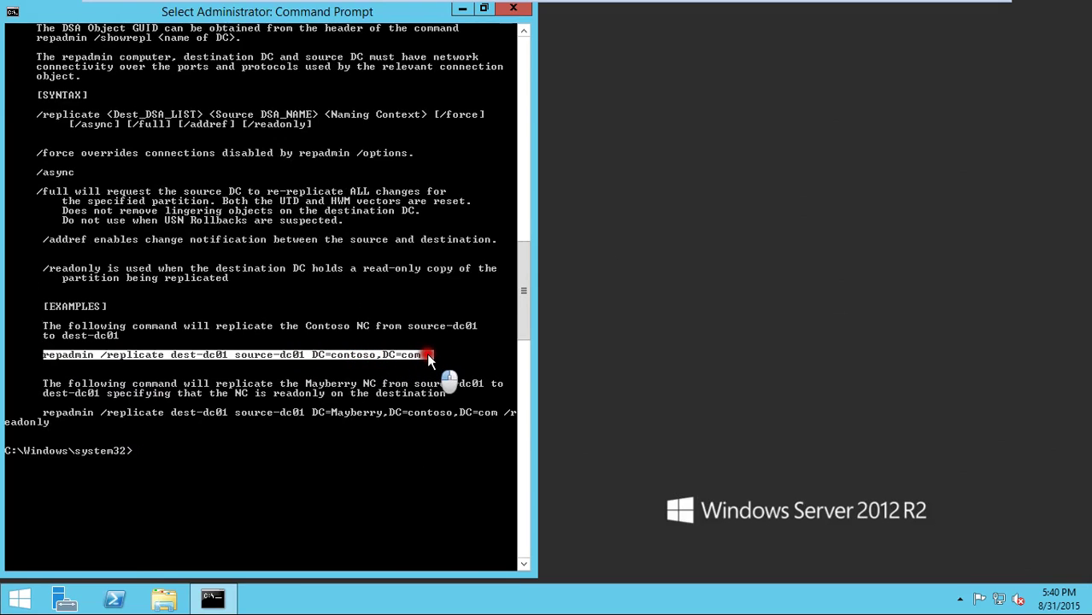
right_click(329, 411)
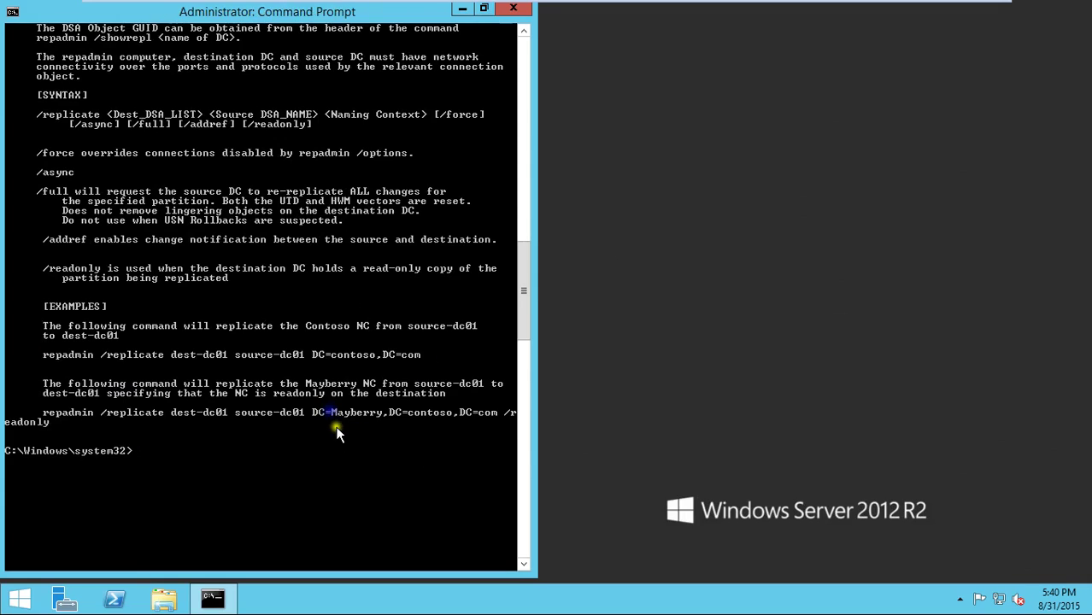
- Confirm the hostname is master, run repadmin /replicate master primary dc=cita,dc=local, then open Server Manager
type("hostname")
key("Return")
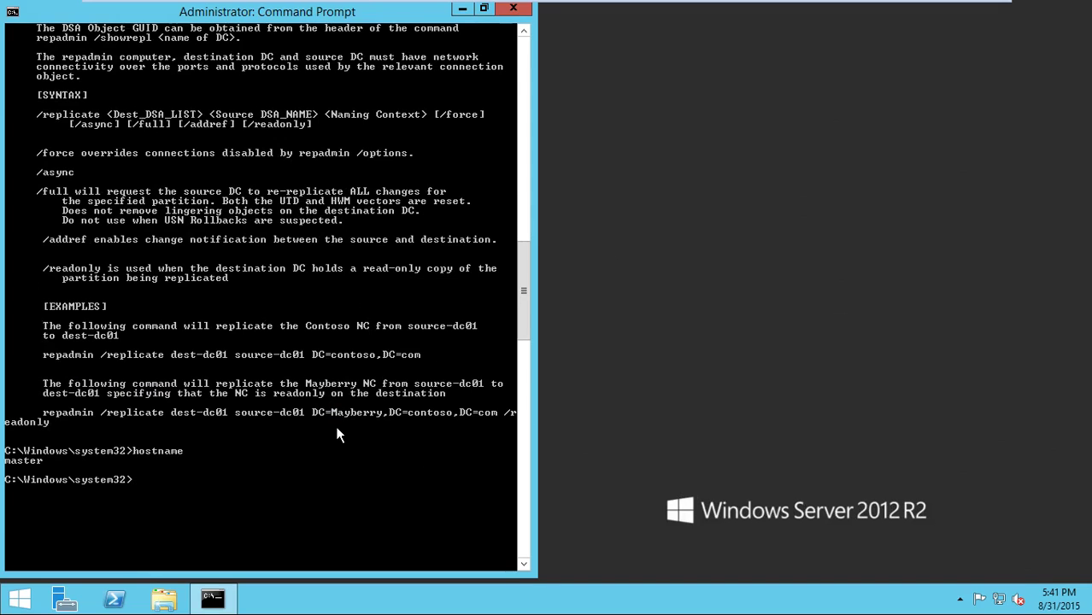
type("repadmin /replicate")
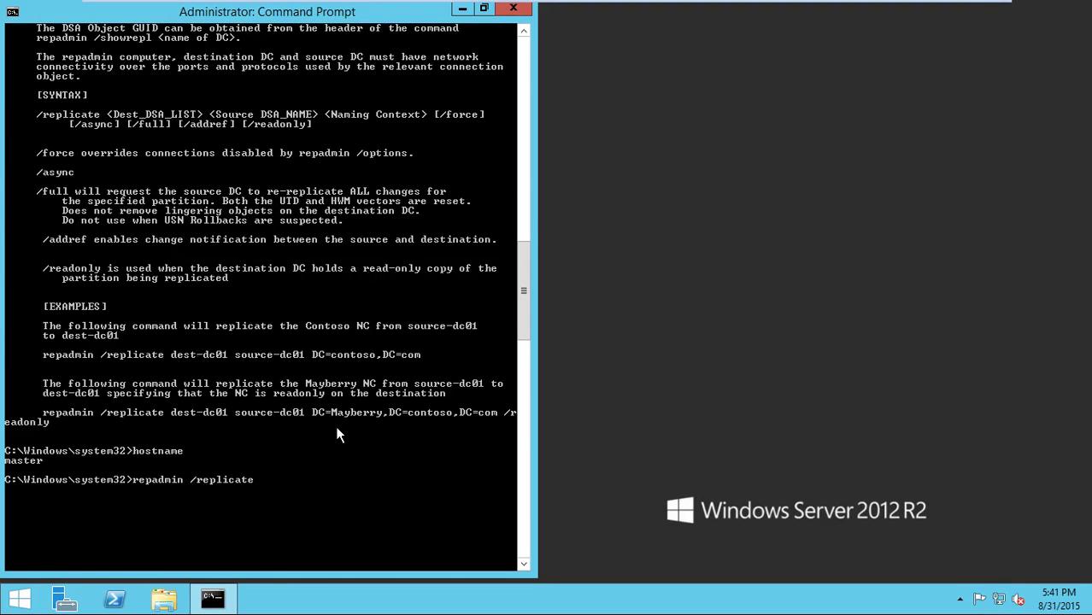
type(" master primary dc=c")
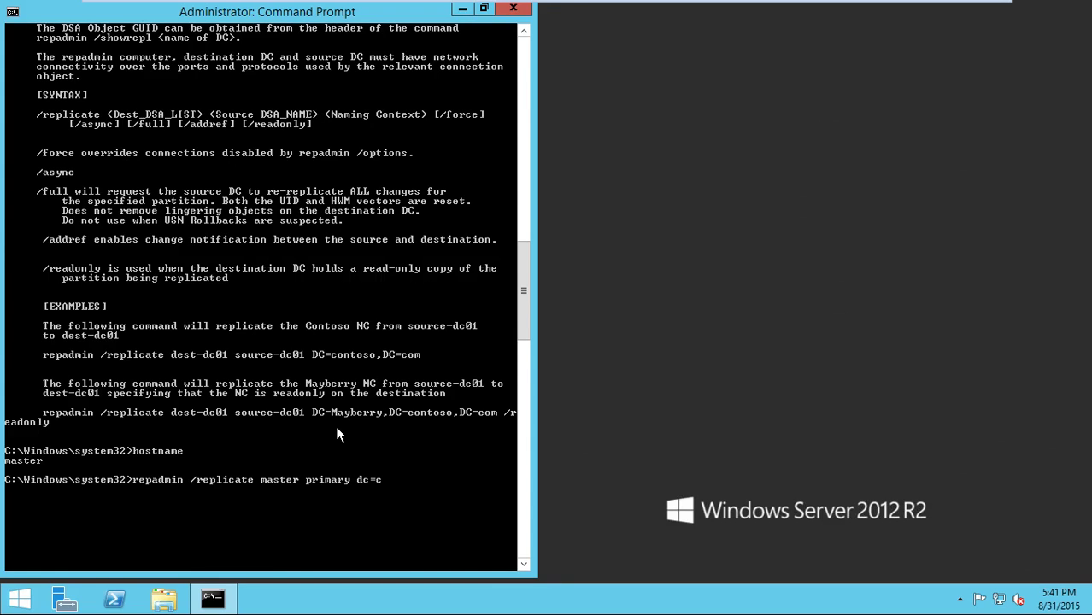
type("ita,dc=local")
key("Return")
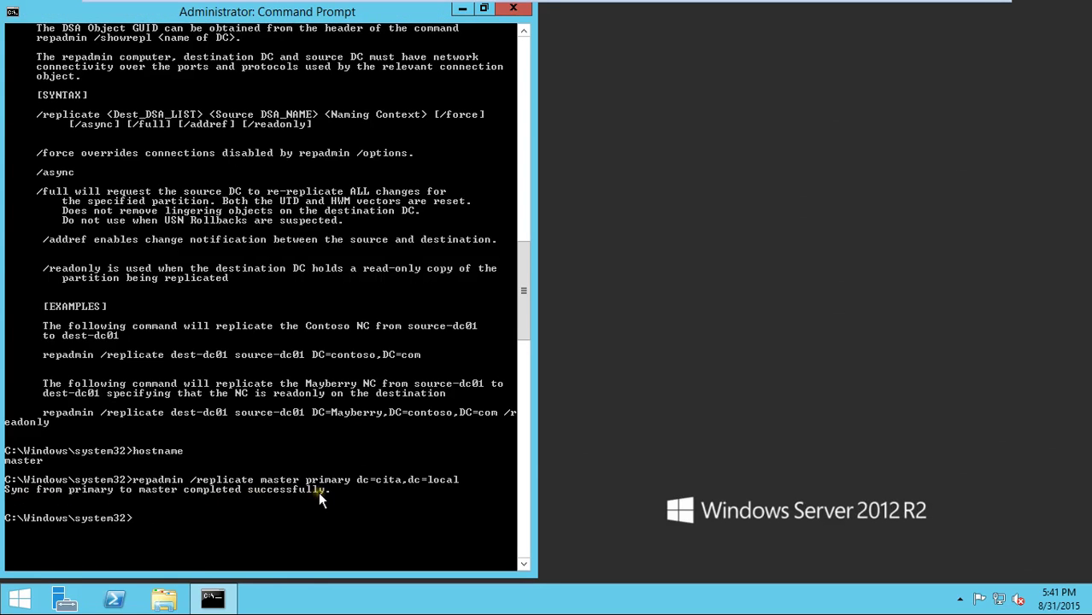
left_click(80, 606)
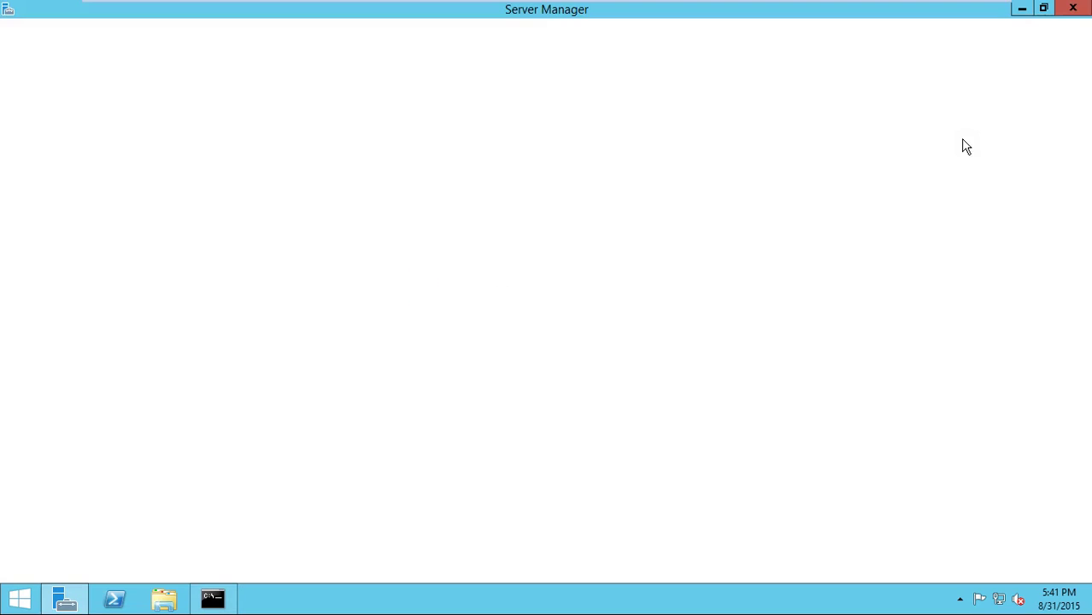
- Start Active Directory Users and Computers from Server Manager's Tools menu
left_click(948, 48)
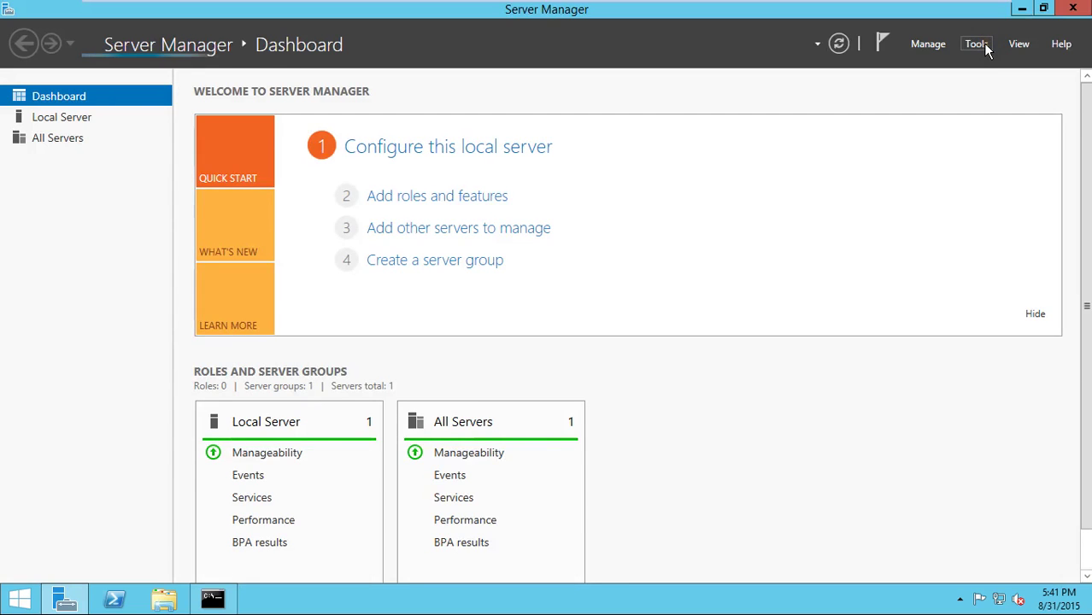
left_click(984, 46)
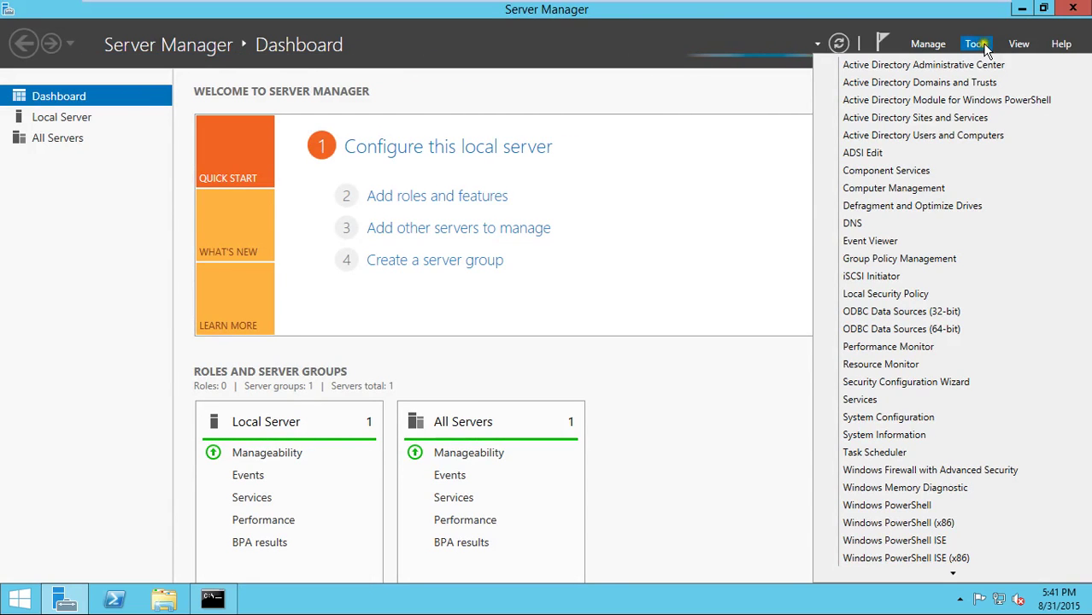
left_click(962, 130)
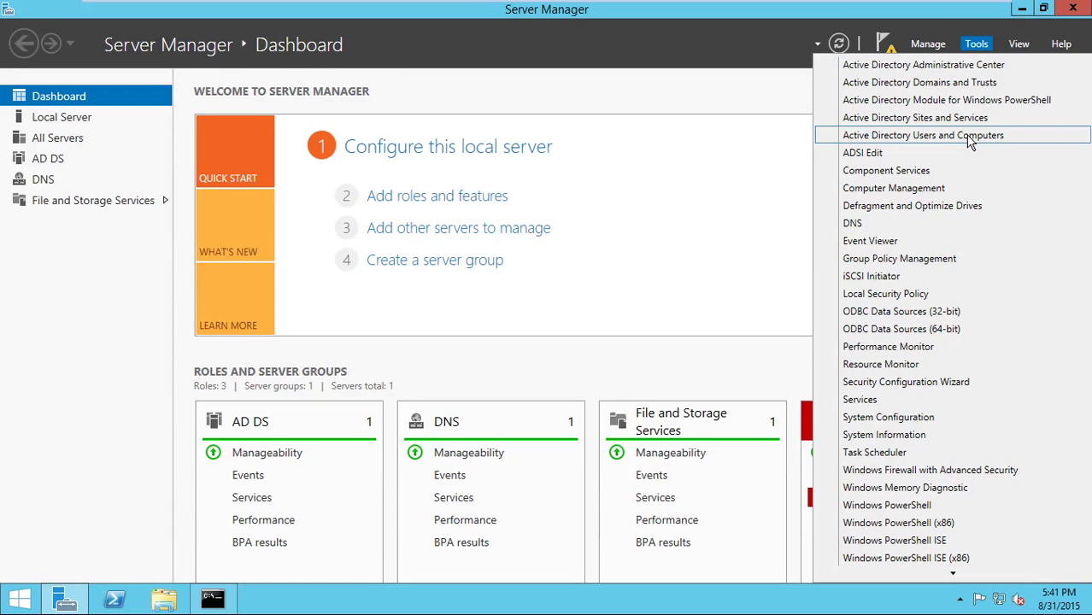
left_click(970, 137)
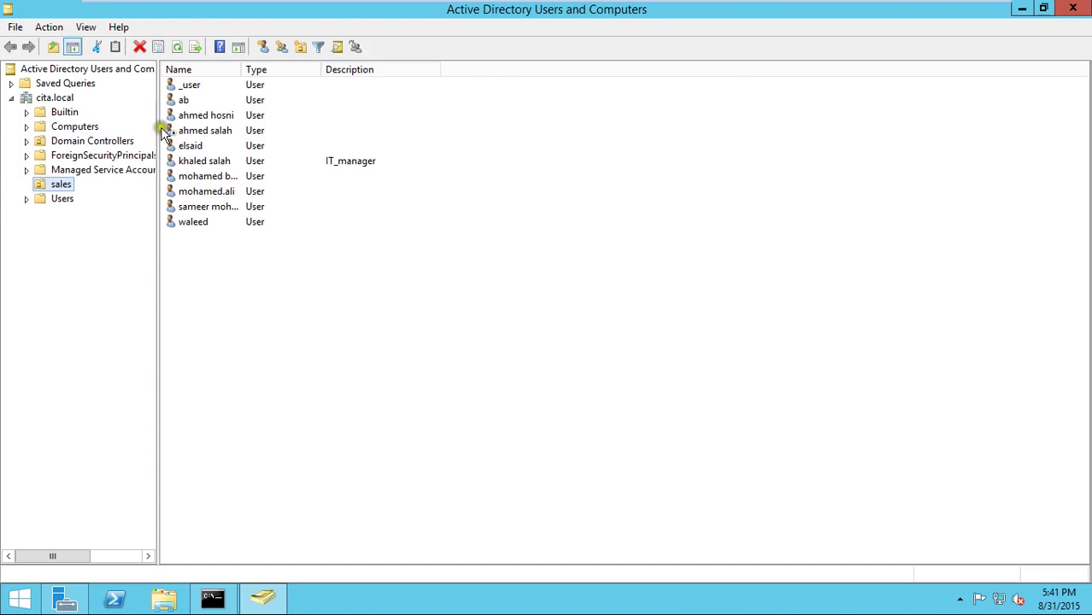
left_click_drag(258, 281, 190, 84)
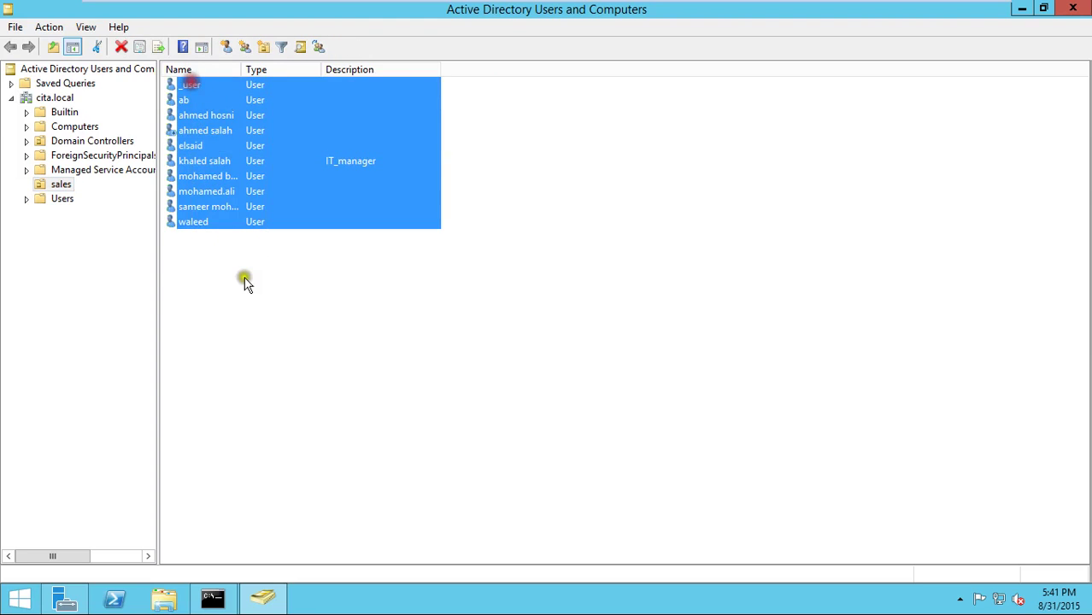
left_click(244, 282)
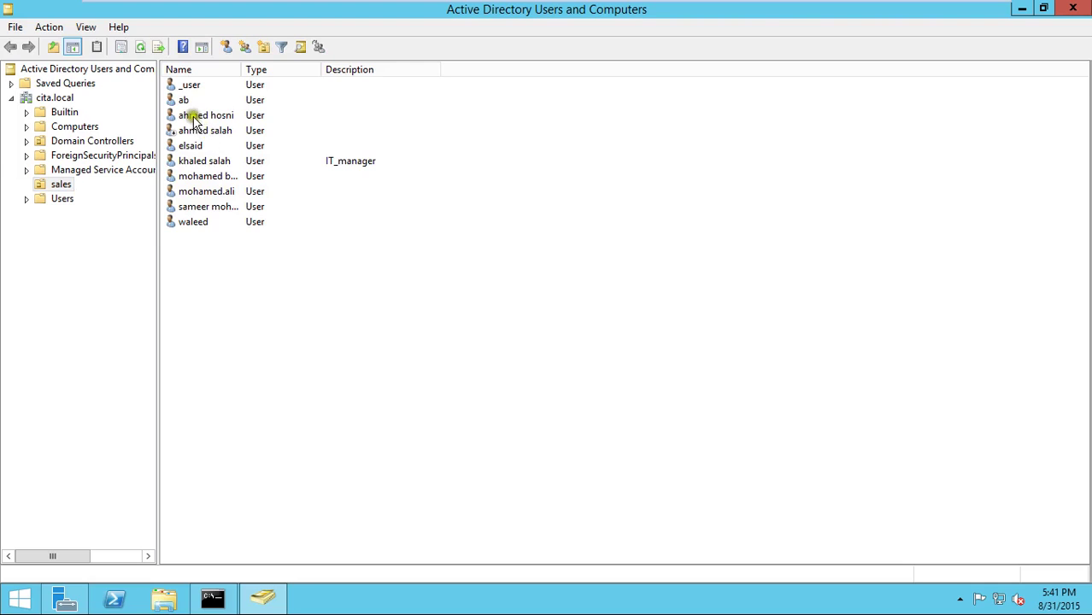
left_click(193, 147)
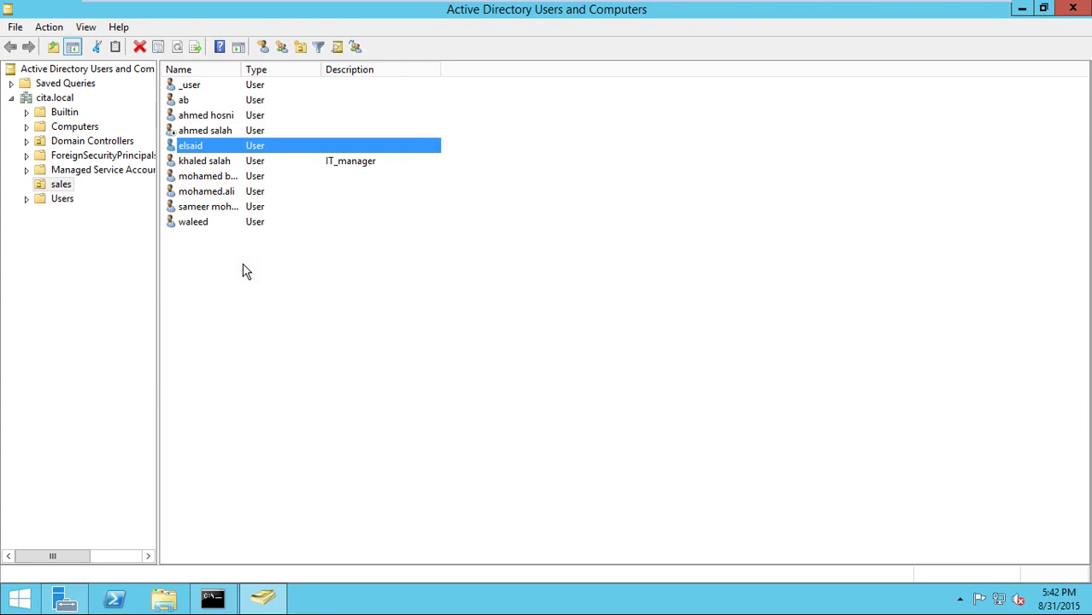
mouse_move(663, 5)
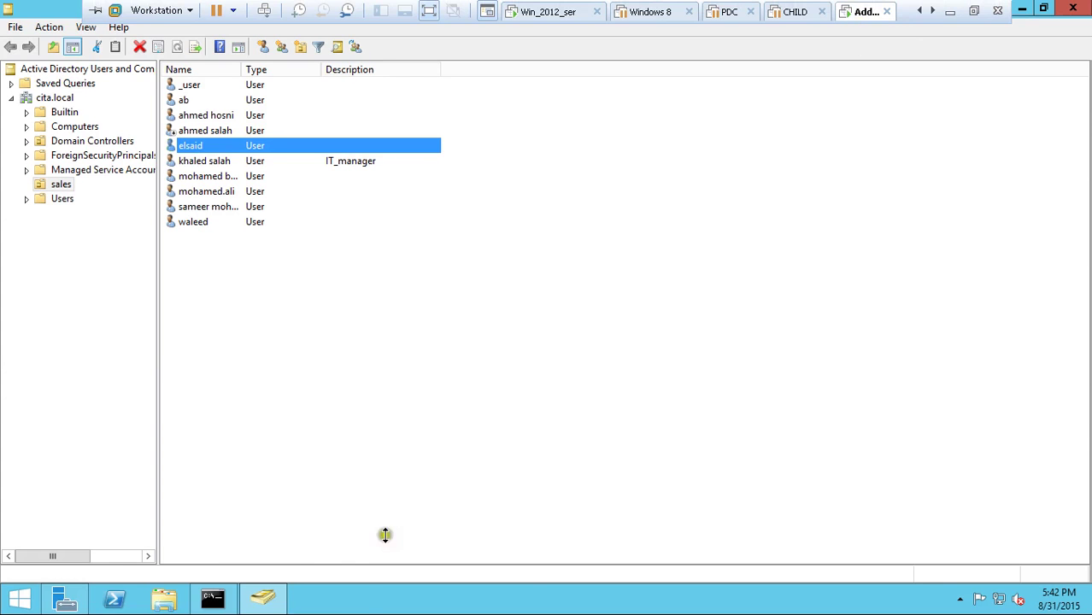
- Switch to the Win_2012 VM, lock it, and sign back in with the Administrator password
left_click(213, 599)
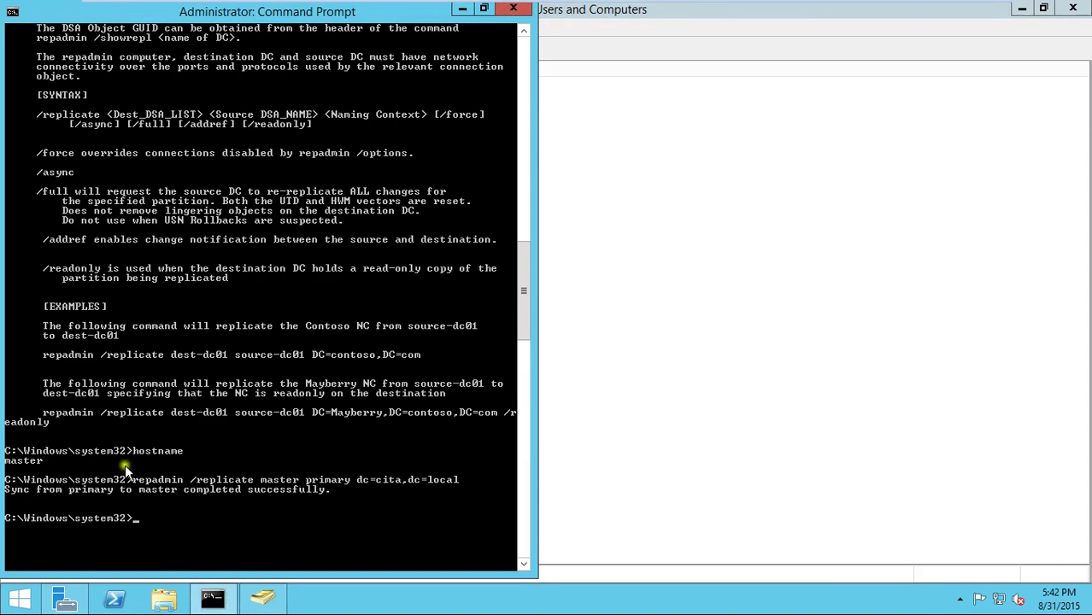
mouse_move(474, 7)
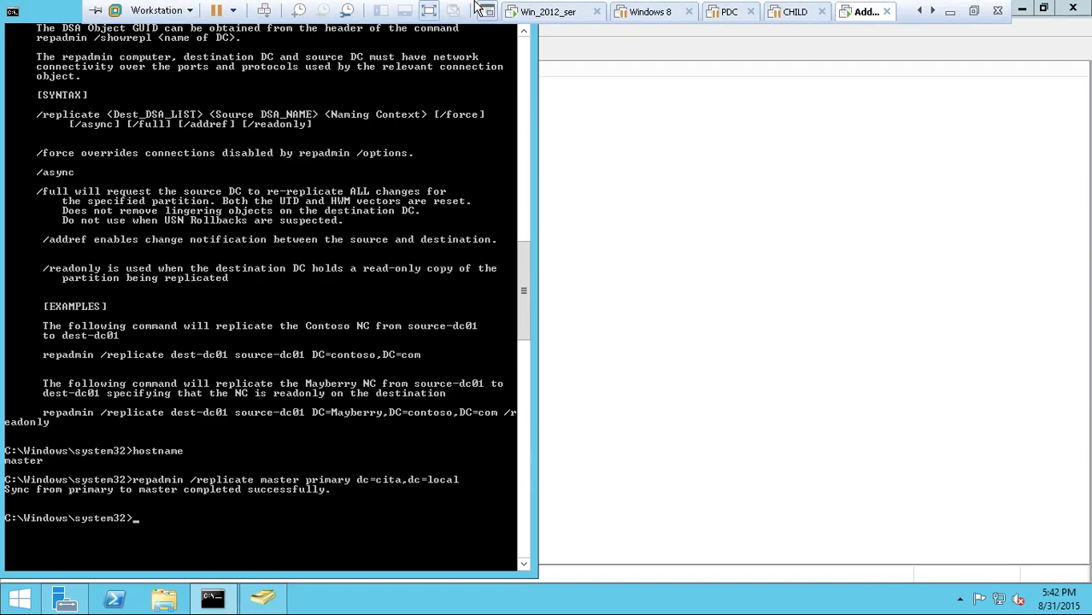
left_click(552, 13)
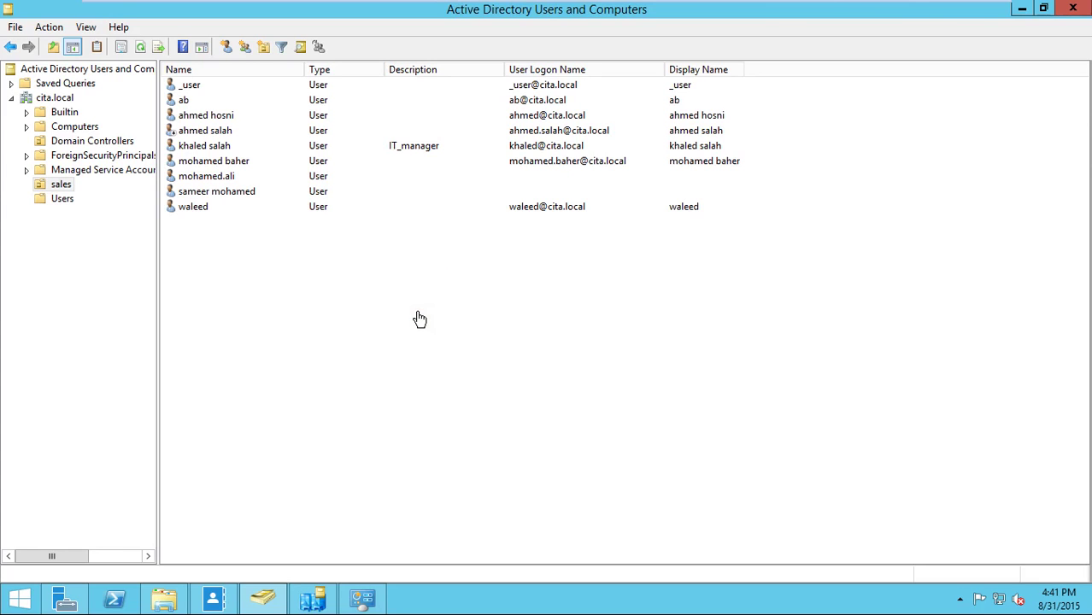
key("super+l")
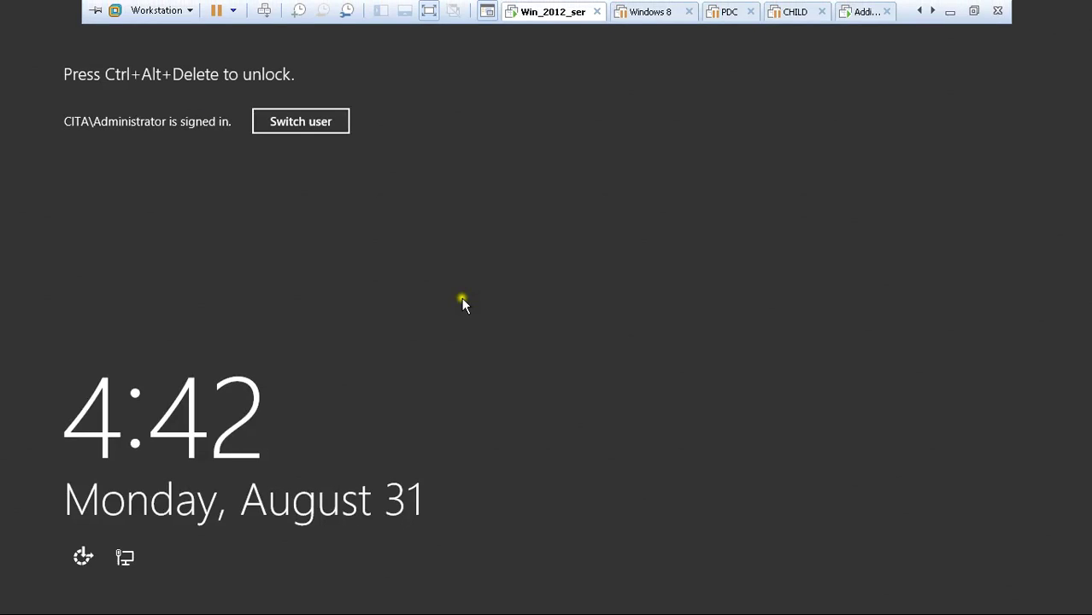
key("ctrl+alt+Insert")
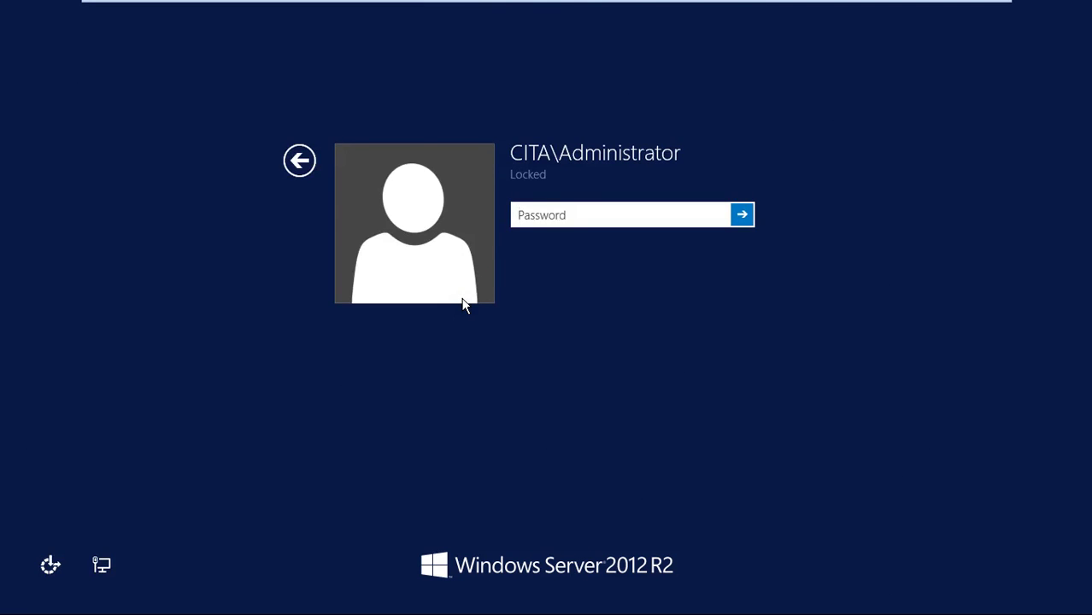
type("P@ssw0rd")
key("Return")
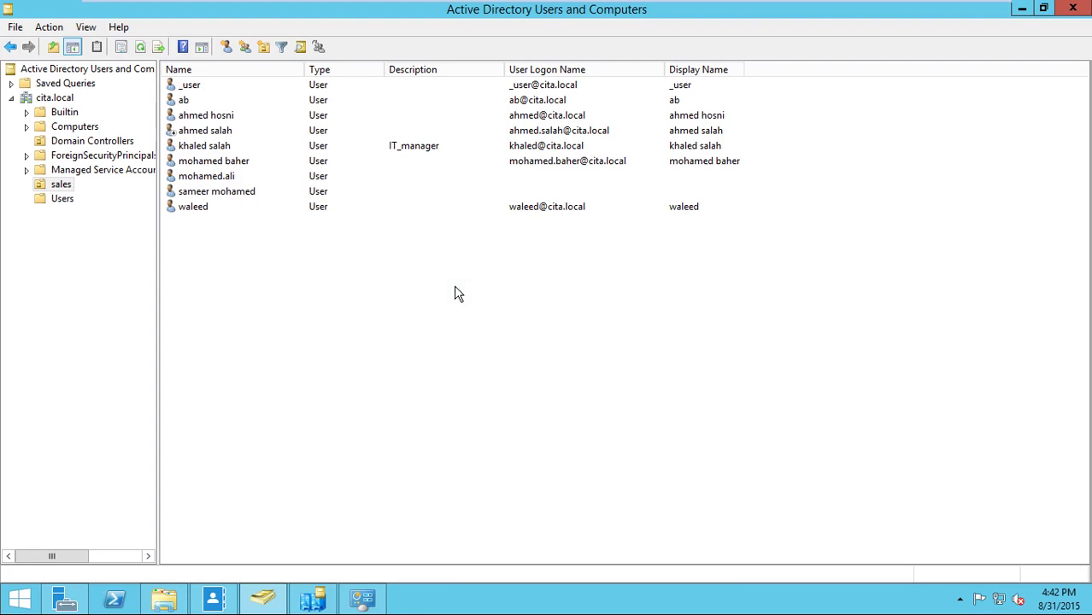
- Launch Active Directory Sites and Services from Server Manager's Tools menu
left_click(65, 598)
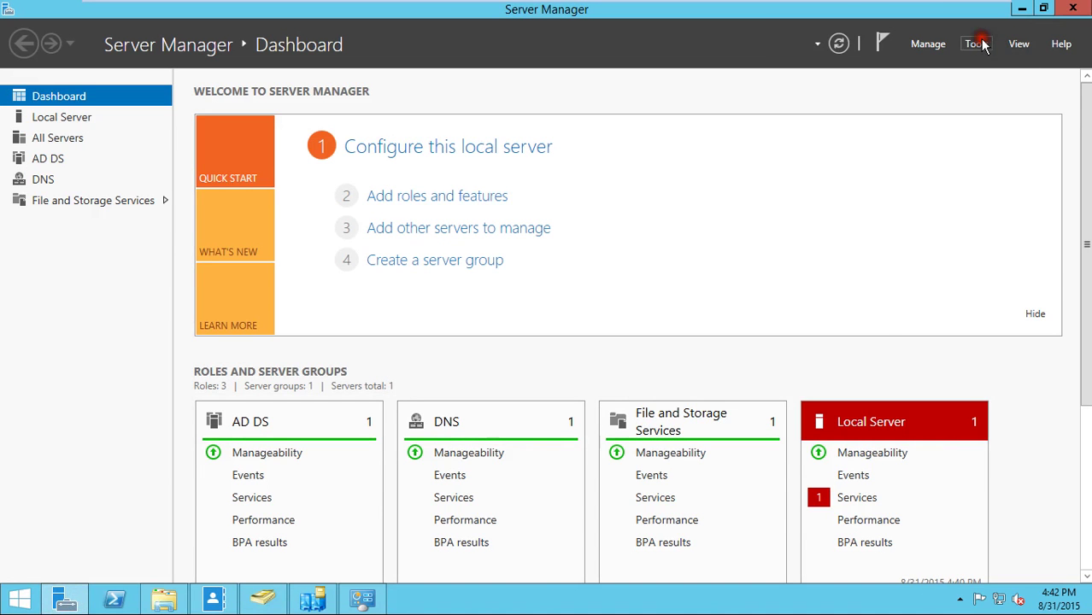
left_click(979, 45)
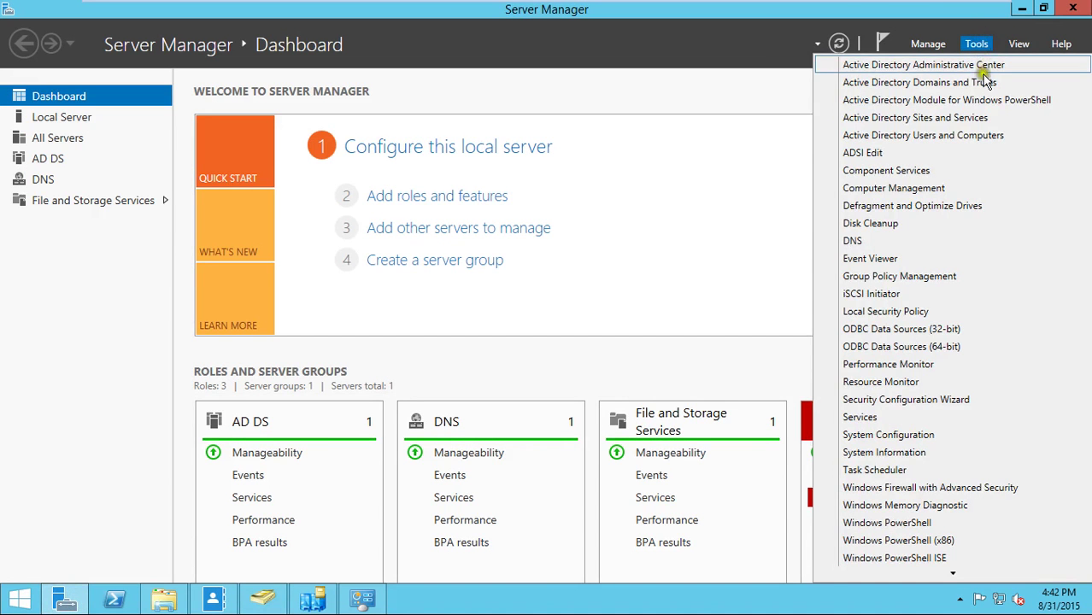
left_click(971, 124)
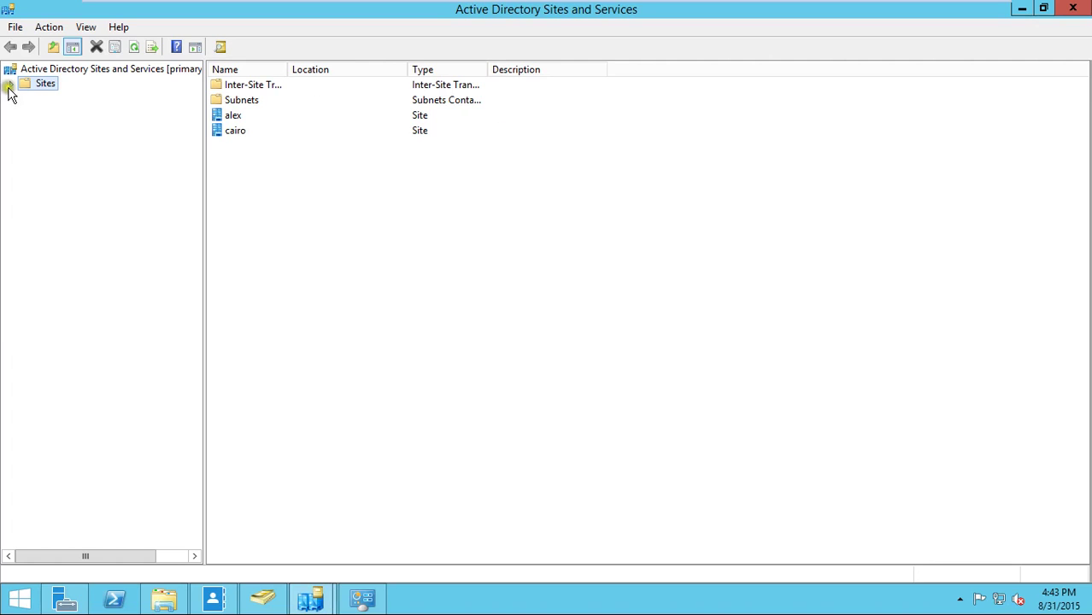
- Expand Sites > alex and open the Properties of its NTDS Site Settings
left_click(9, 85)
left_click(35, 126)
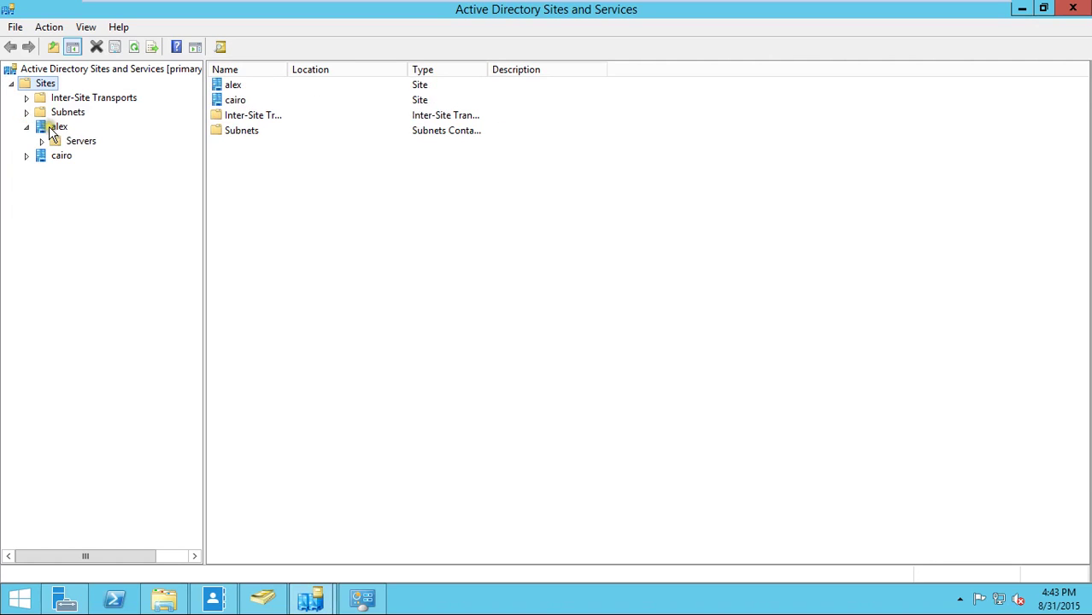
left_click(60, 128)
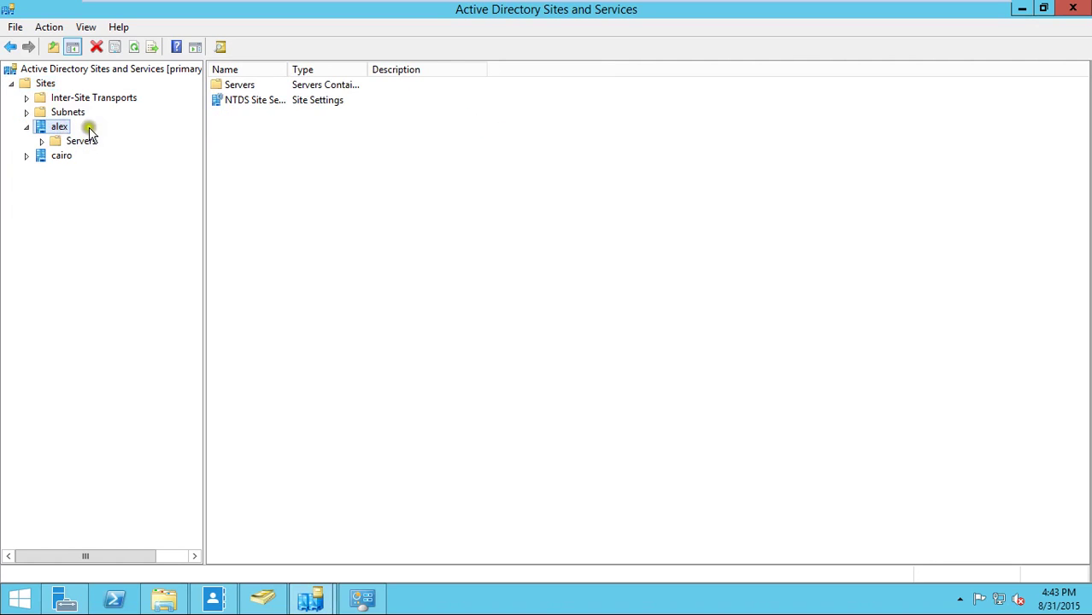
left_click(268, 102)
right_click(267, 102)
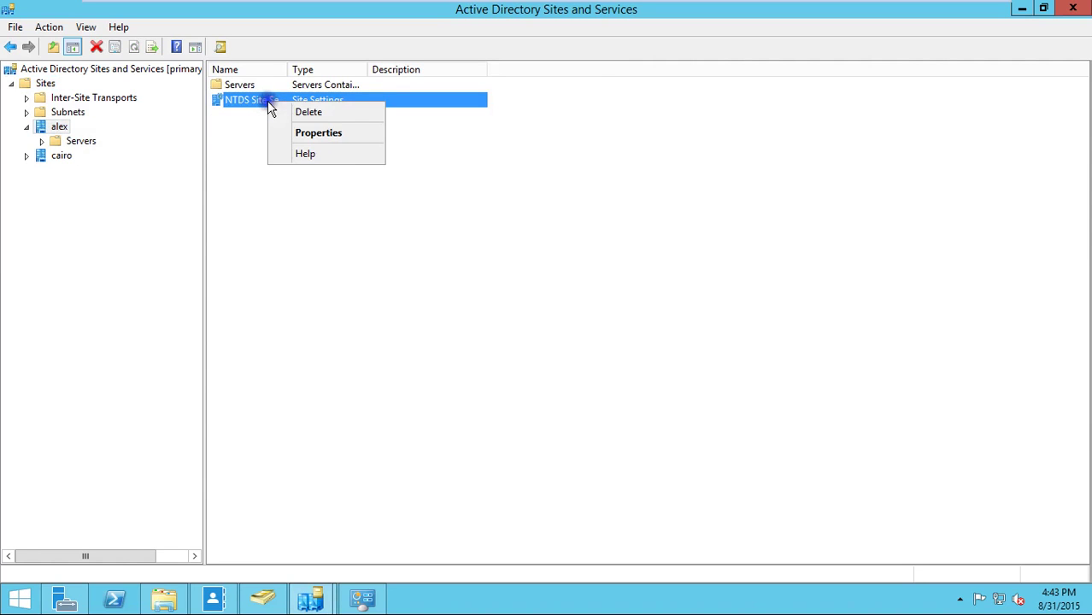
left_click(317, 130)
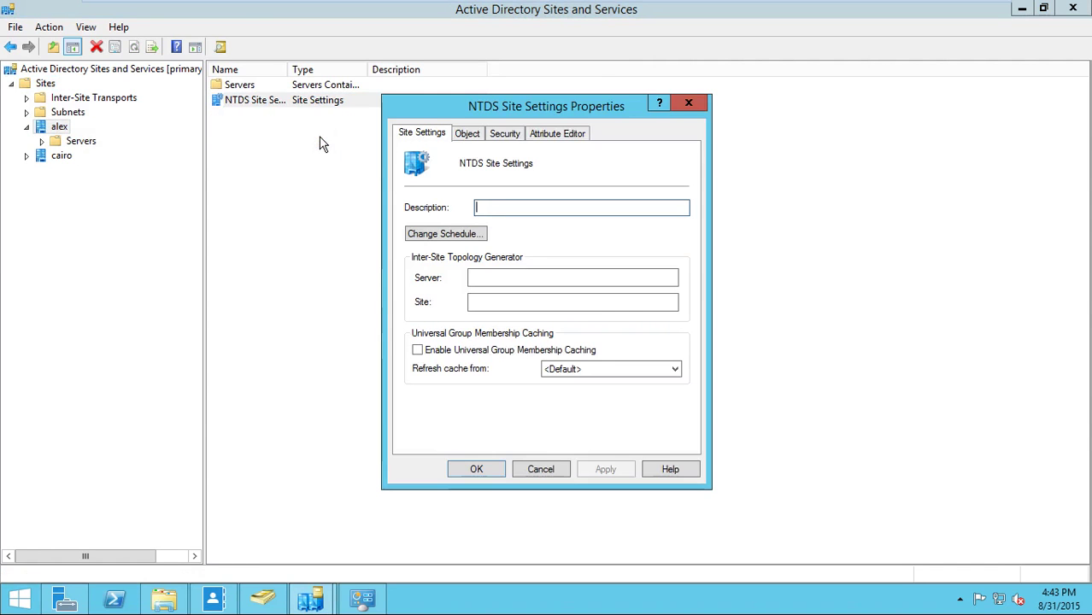
left_click(419, 236)
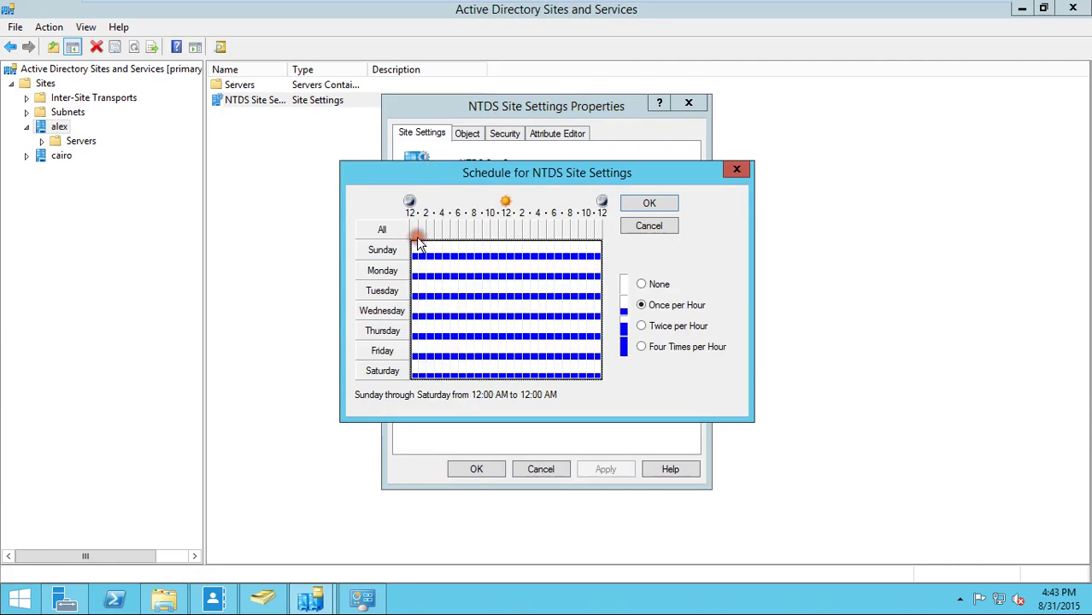
left_click(395, 248)
left_click(382, 229)
left_click(384, 234)
left_click(642, 327)
left_click(456, 272)
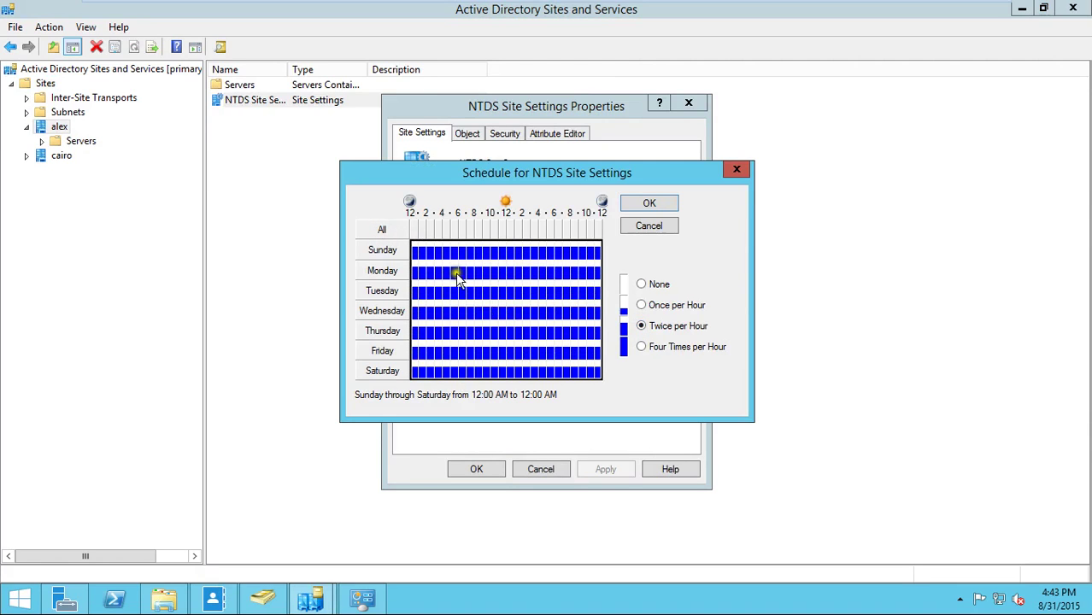
left_click(383, 226)
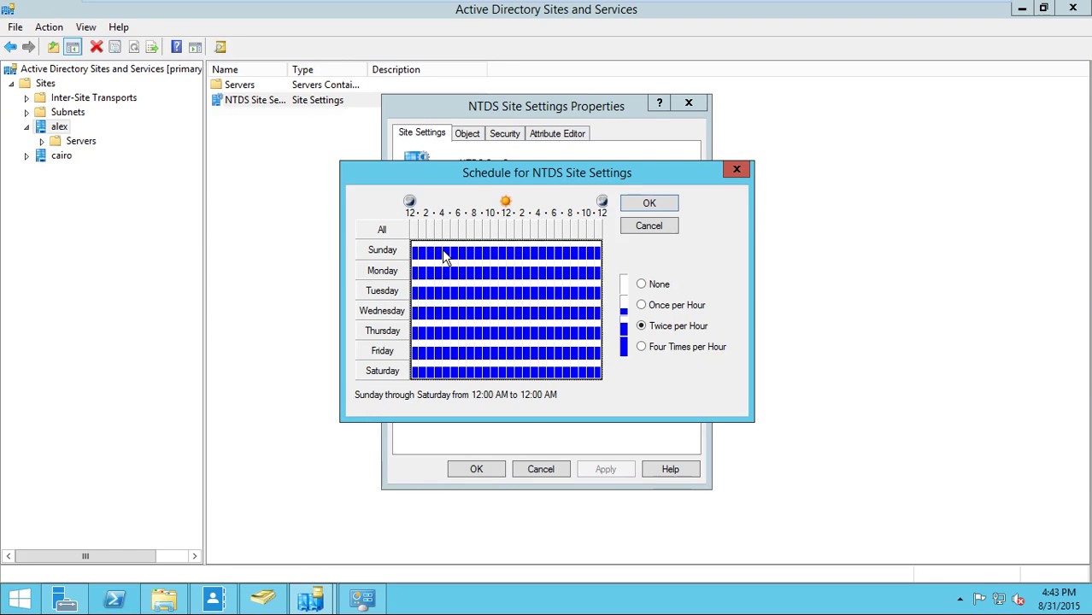
left_click(649, 227)
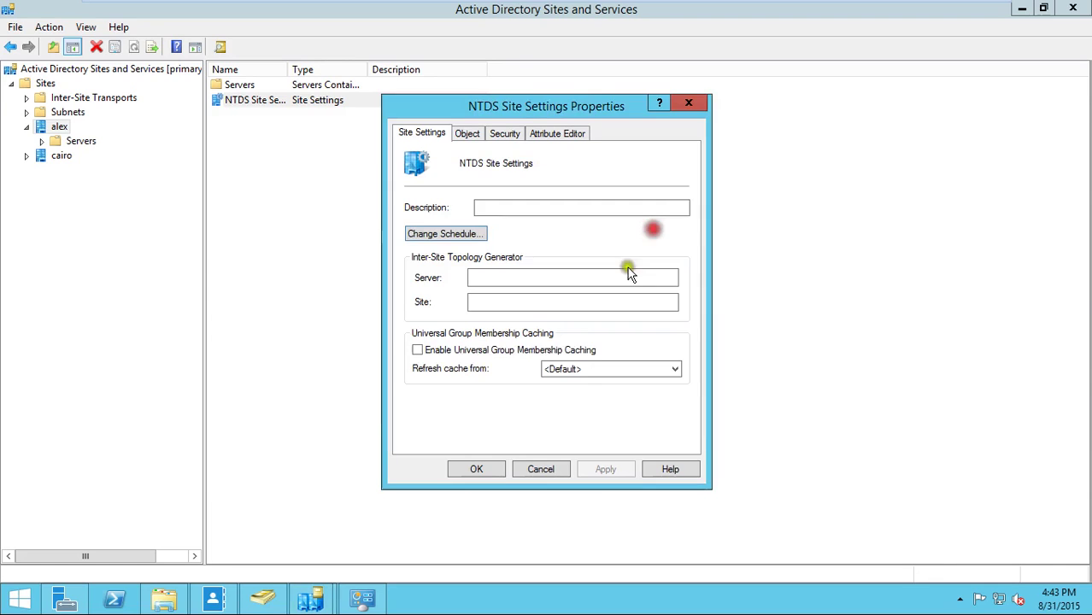
- Cancel the NTDS Site Settings properties, expand the cairo site, and reveal MASTER under alex
left_click(557, 472)
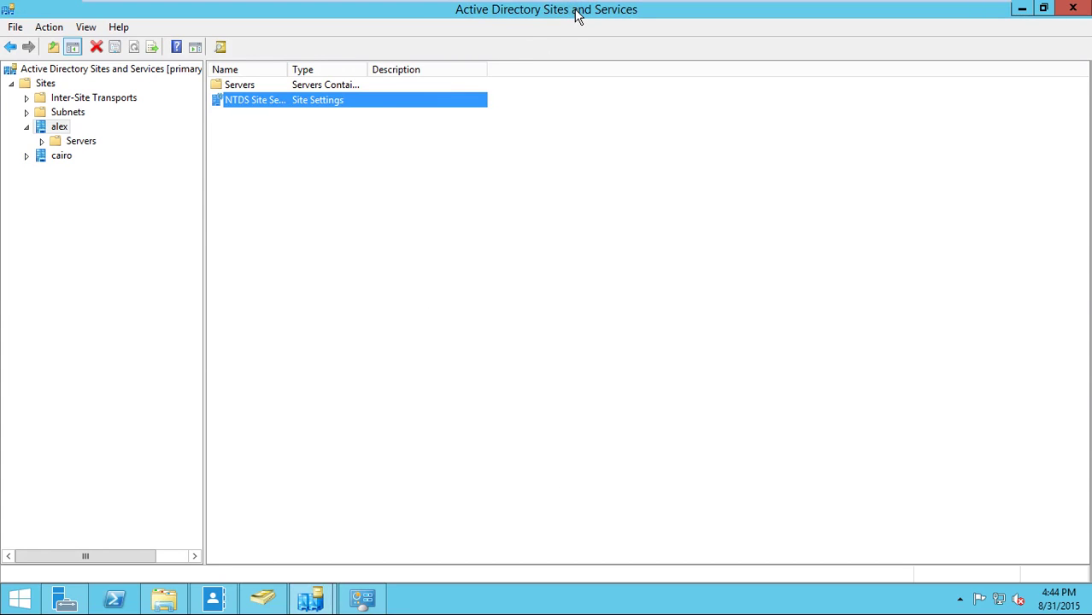
left_click(27, 156)
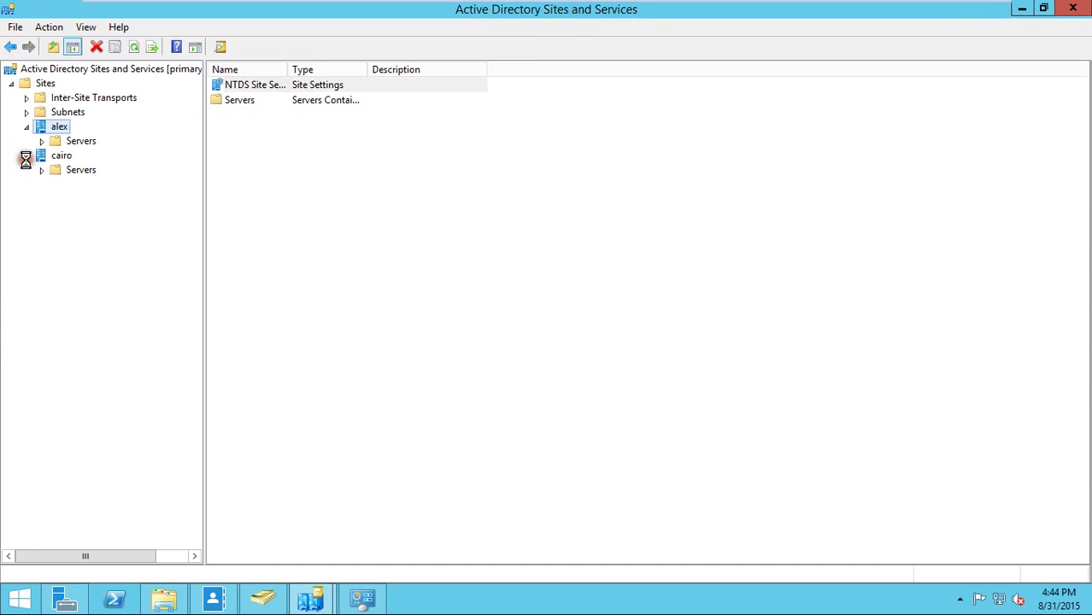
left_click(26, 127)
left_click(26, 127)
left_click(41, 141)
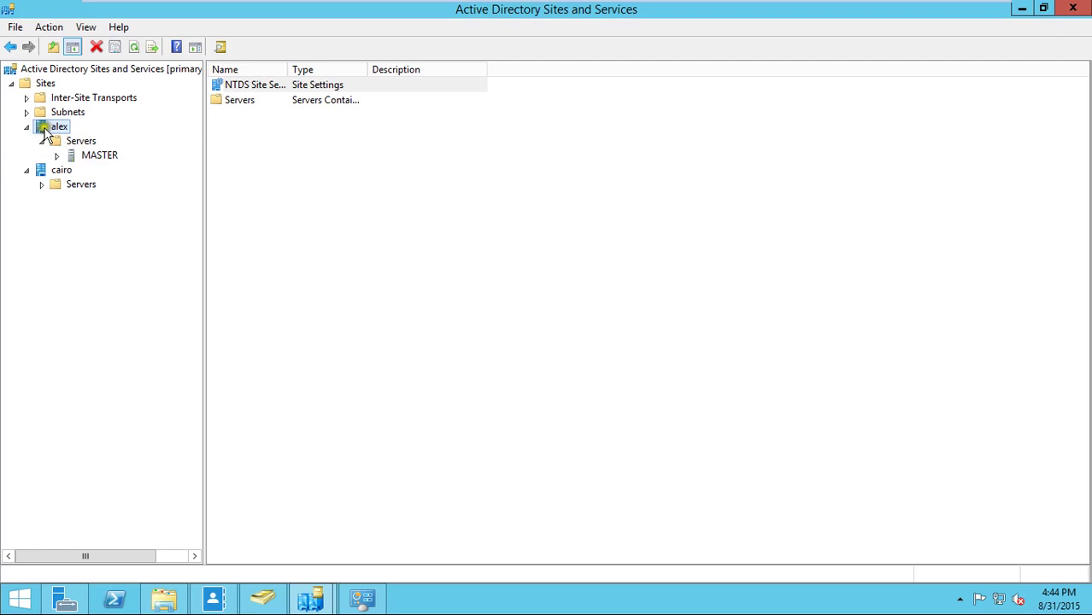
- Browse the cairo site's contents and its Servers container
left_click(41, 173)
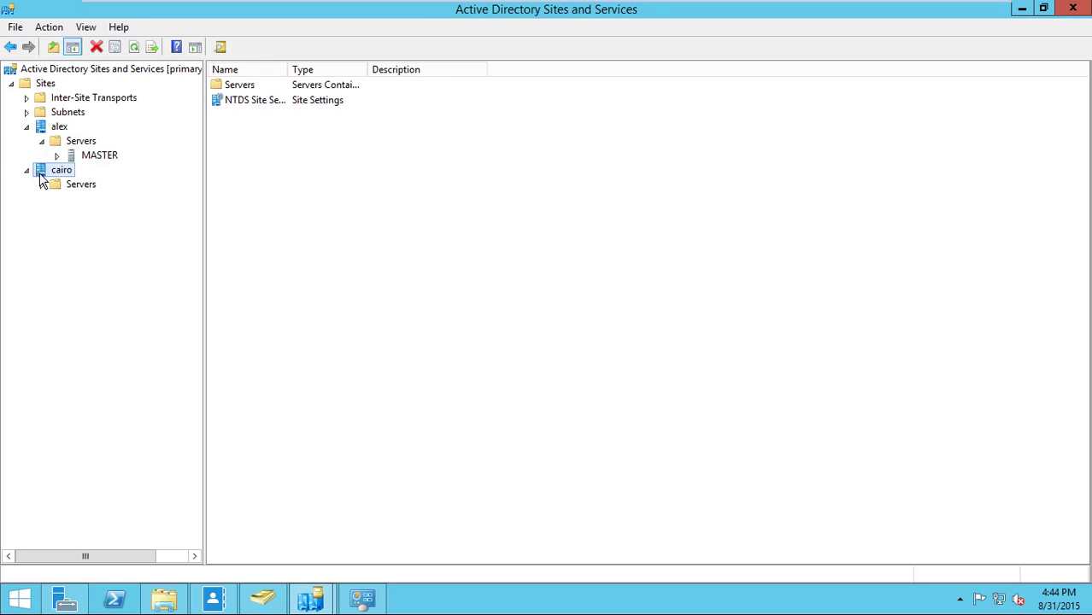
left_click(53, 173)
right_click(53, 175)
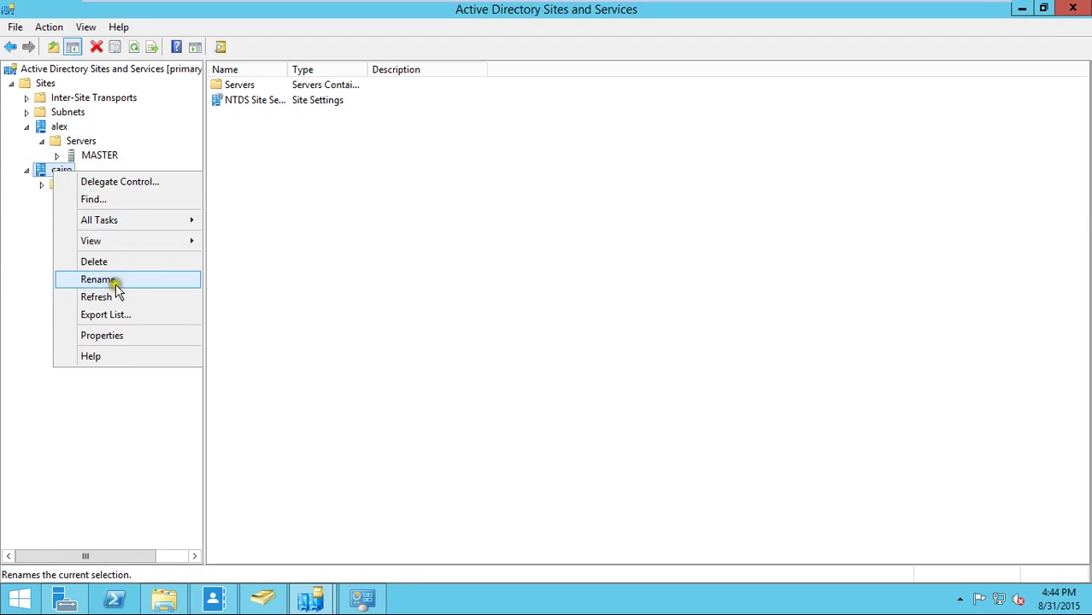
left_click(37, 235)
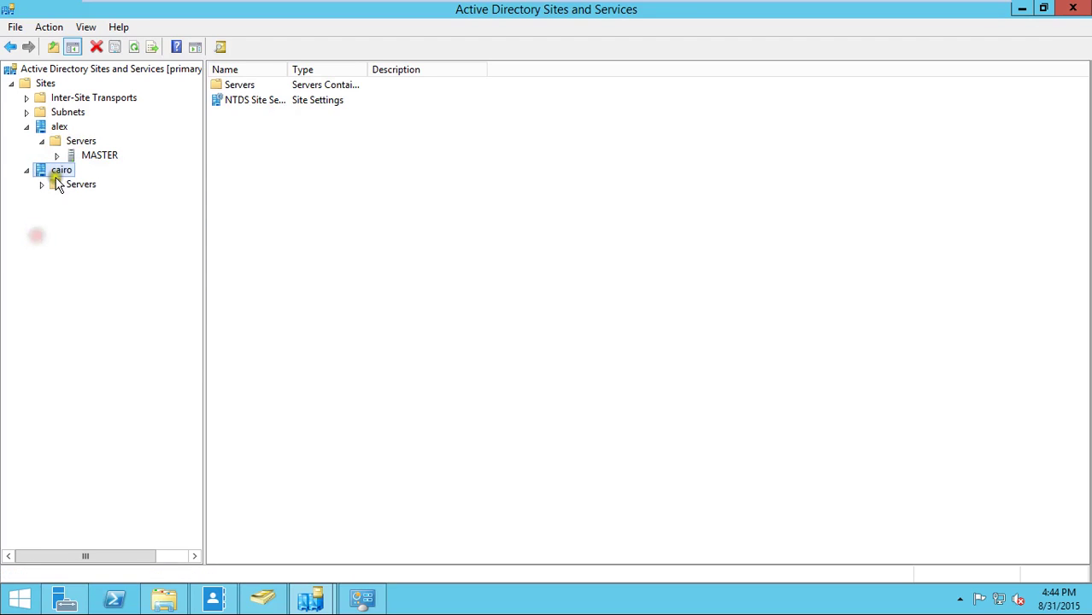
left_click(60, 186)
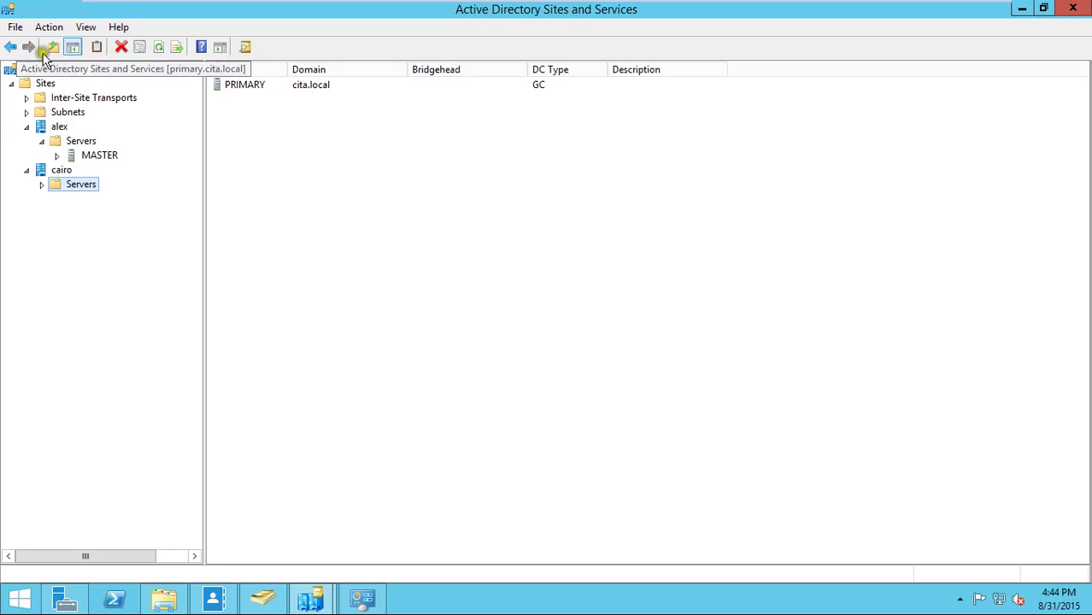
right_click(42, 83)
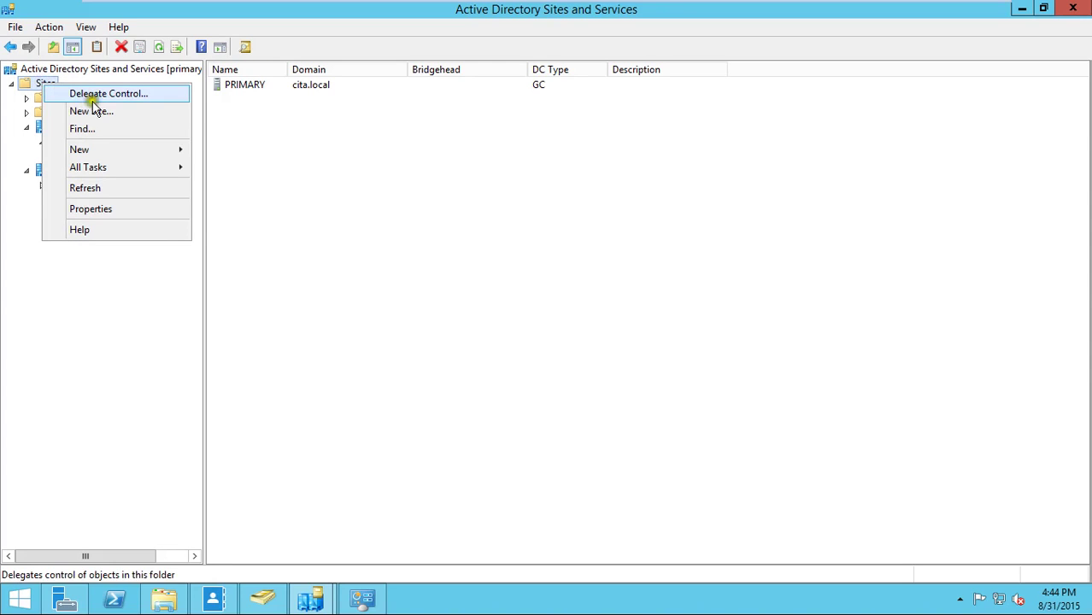
left_click(446, 257)
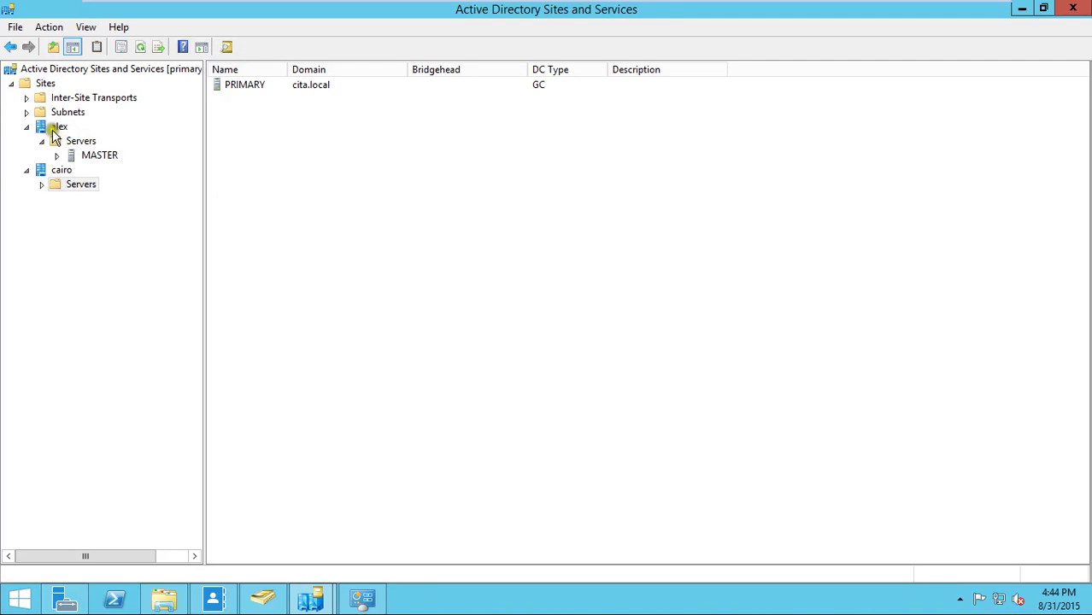
- Select MASTER under alex's Servers to display its NTDS Settings
left_click(56, 128)
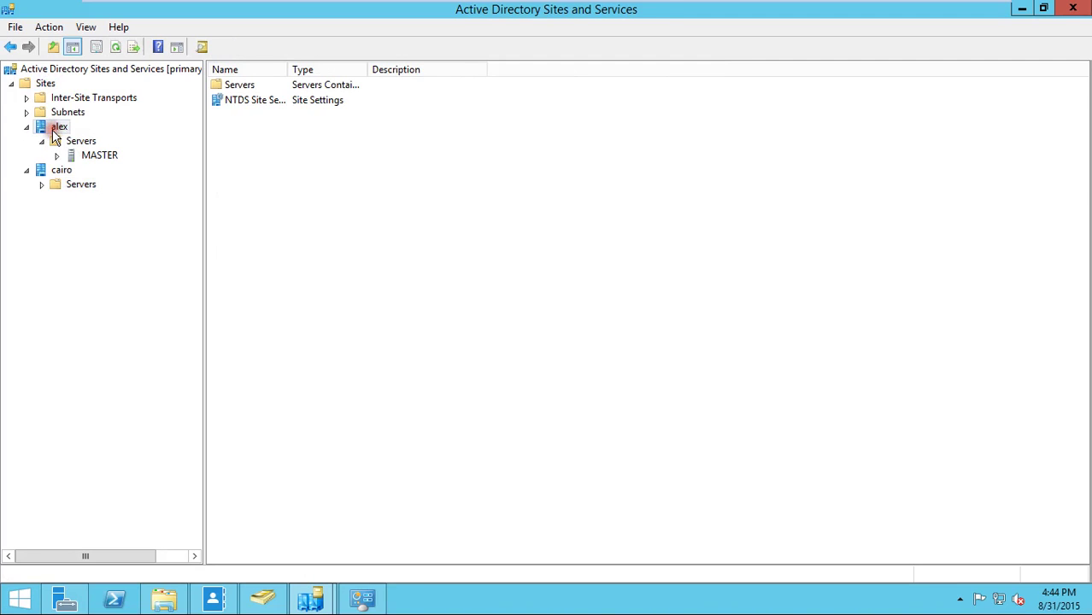
left_click(57, 172)
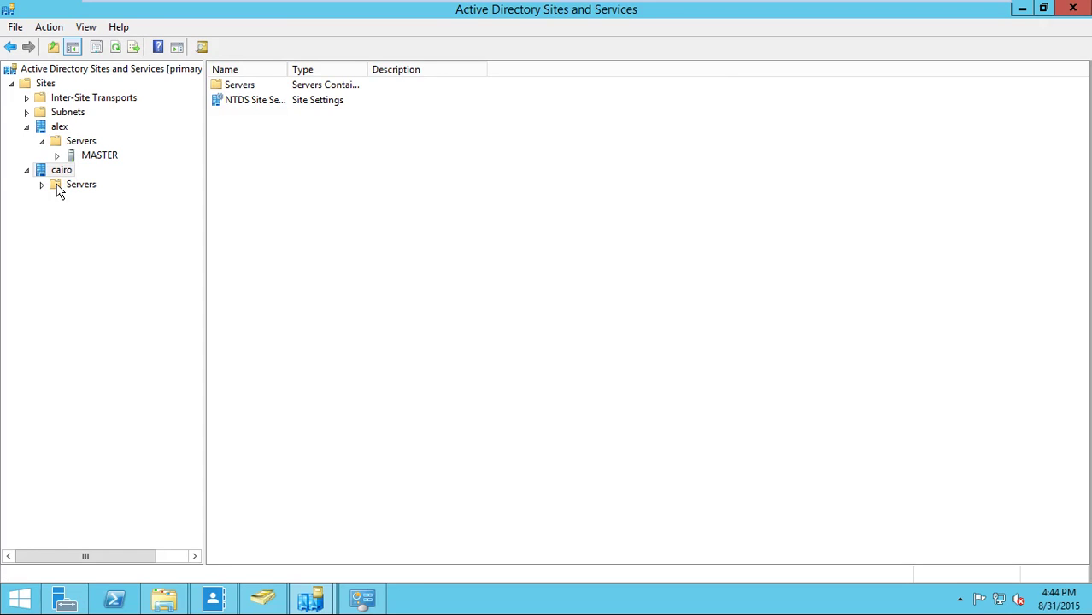
left_click(50, 183)
left_click(43, 172)
left_click(75, 143)
left_click(84, 157)
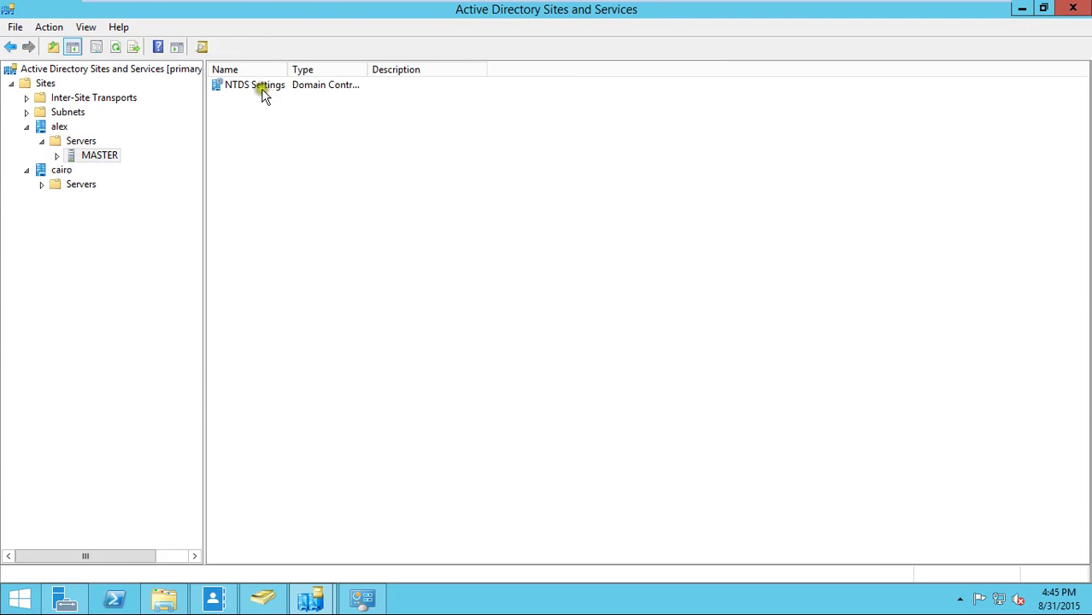
- View MASTER's automatically generated replication connection from PRIMARY
right_click(265, 92)
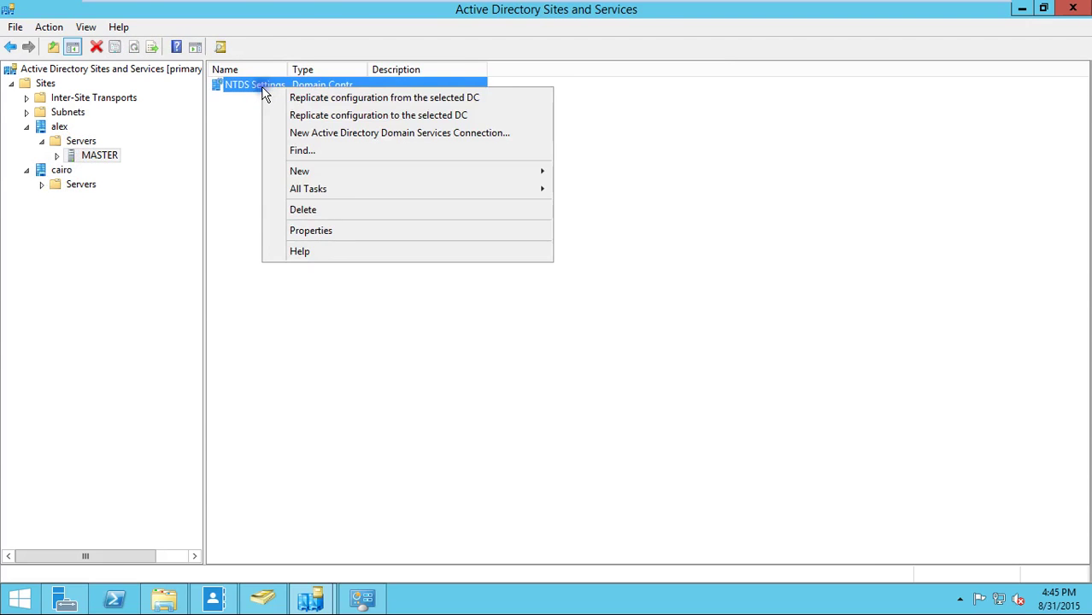
left_click(57, 157)
left_click(100, 169)
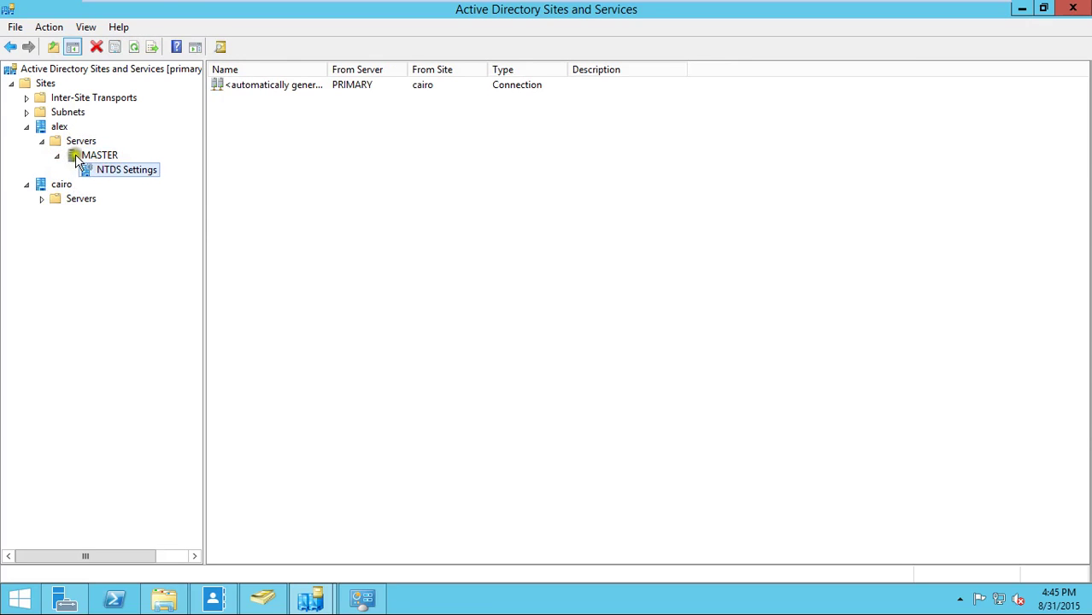
- Show PRIMARY under cairo's Servers, then the cairo site's NTDS Site Settings
left_click(41, 199)
left_click(81, 198)
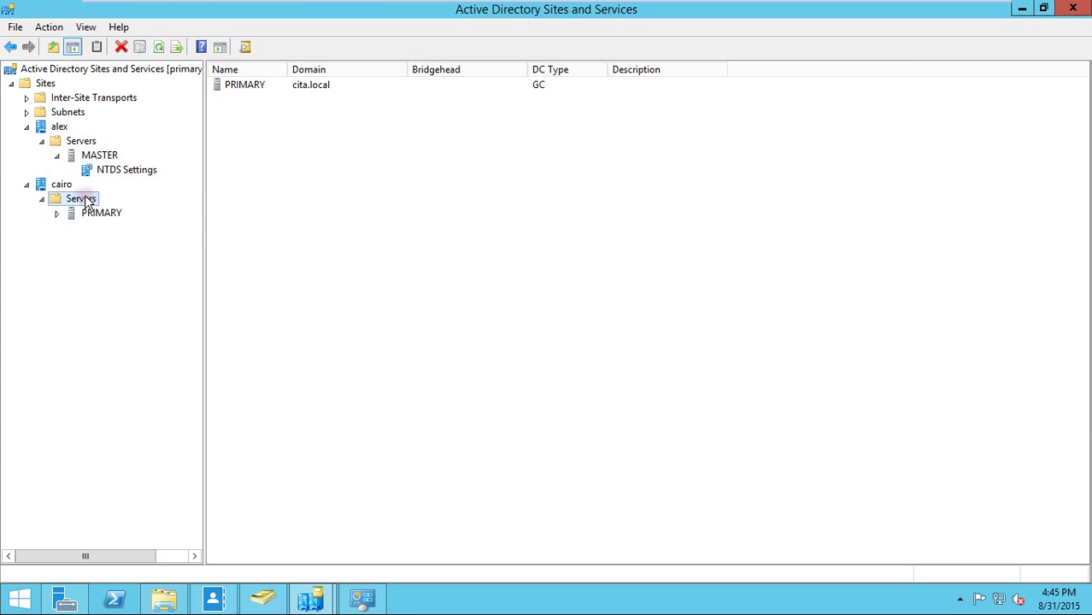
right_click(238, 85)
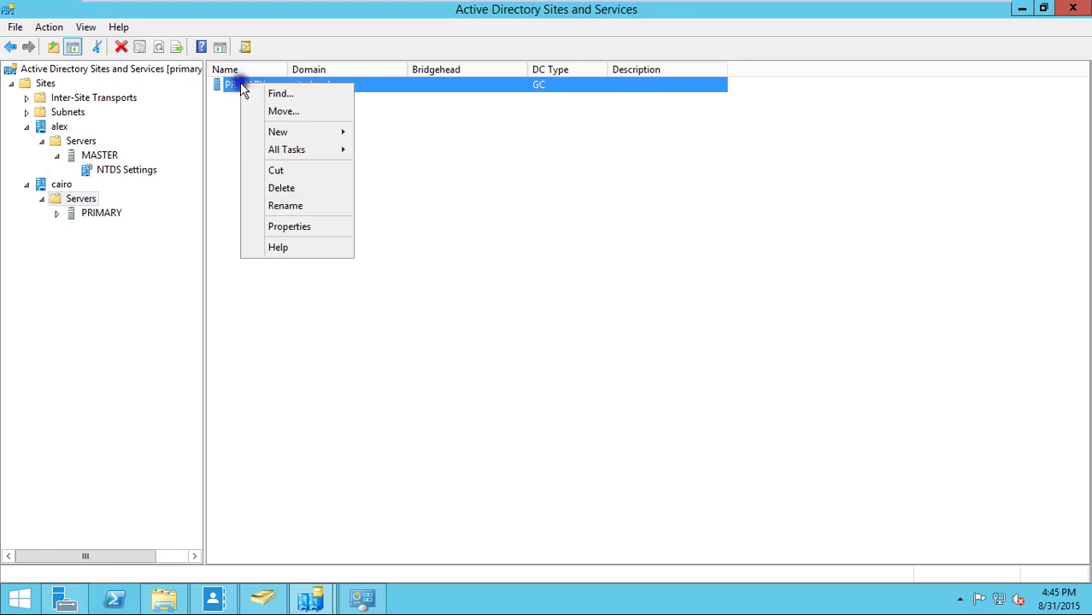
left_click(233, 125)
left_click(60, 185)
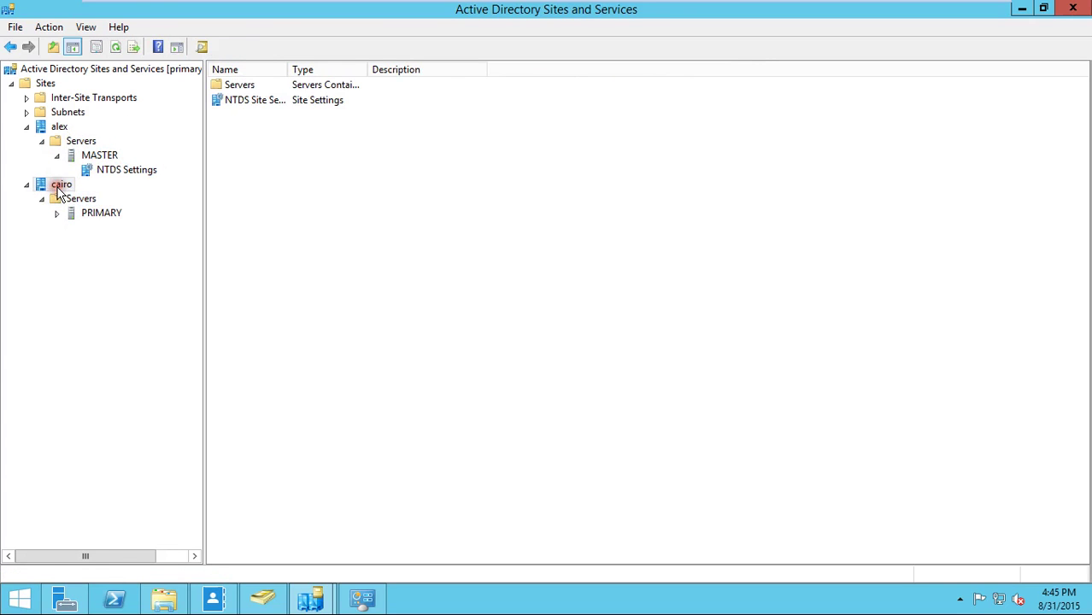
right_click(250, 101)
- Open the cairo NTDS Site Settings properties and its Change Schedule grid, set to Once per Hour
left_click(305, 130)
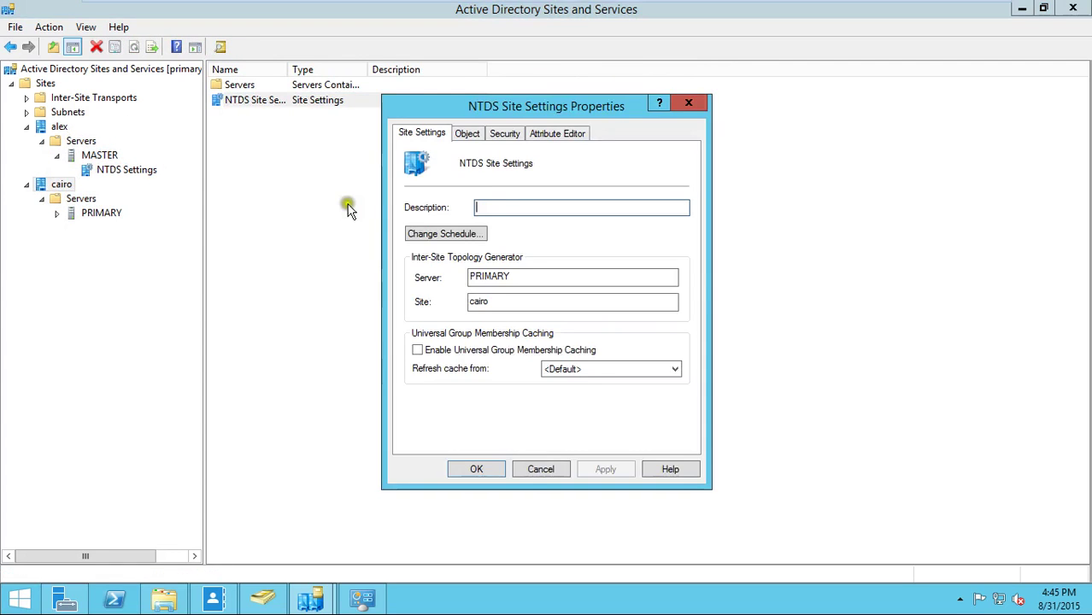
left_click(433, 236)
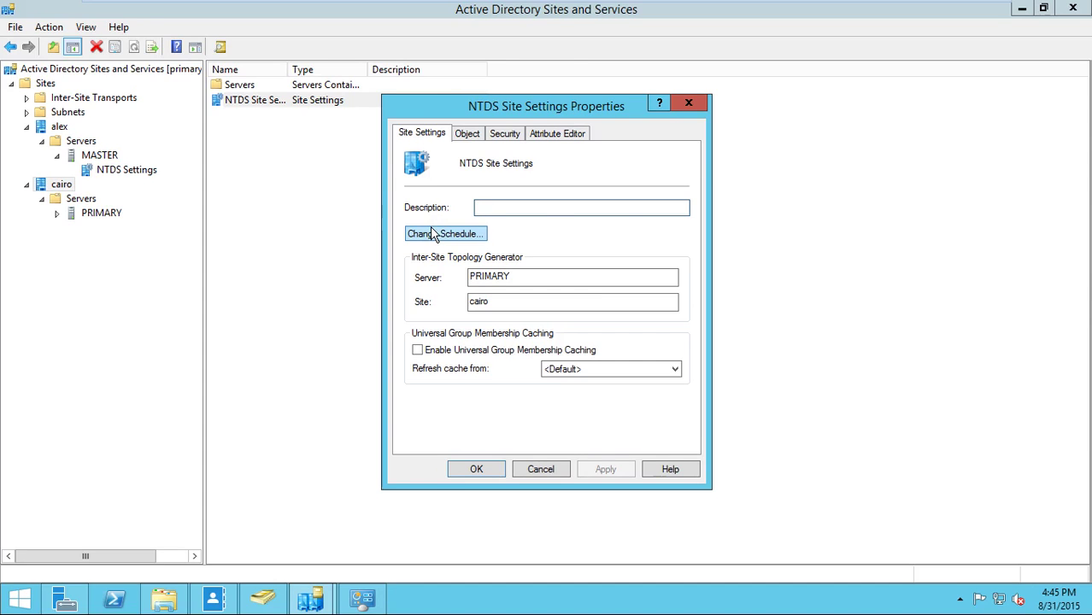
left_click(433, 236)
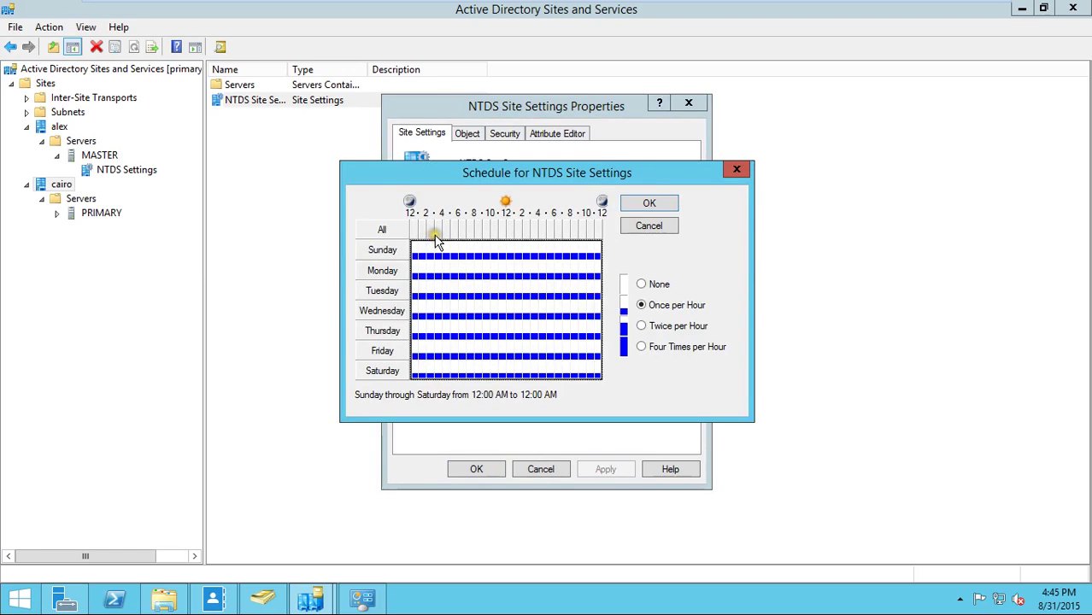
left_click(412, 259)
left_click_drag(436, 258, 444, 255)
- Set Cairo's replication to four times per hour from midnight to 8 AM on all days
left_click(434, 248)
left_click(436, 255)
mouse_move(476, 249)
left_mouse_down()
mouse_move(494, 263)
mouse_move(548, 265)
mouse_move(548, 323)
left_mouse_up()
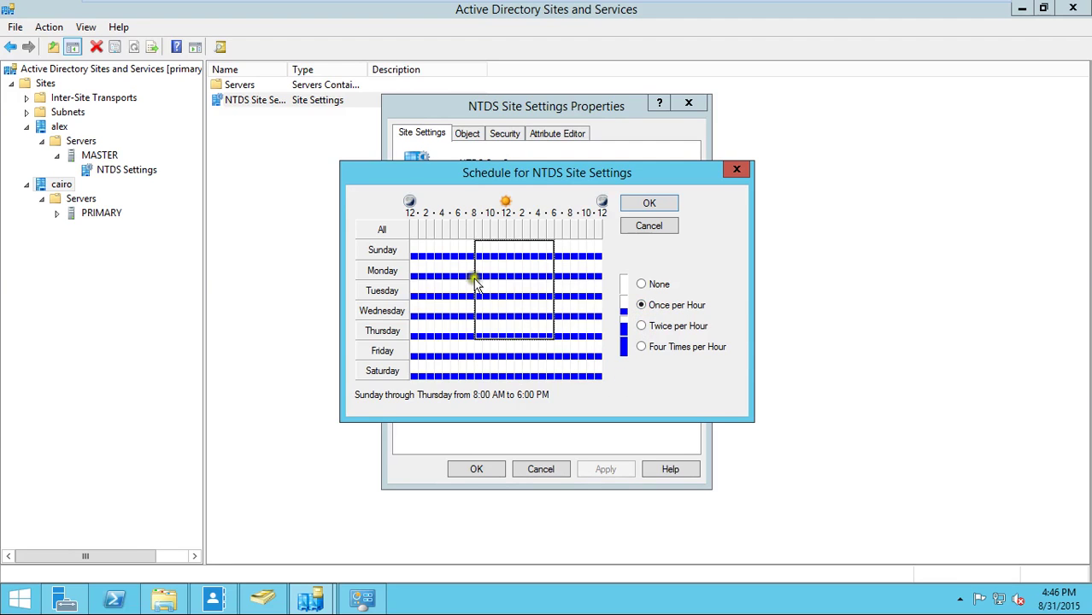
left_click_drag(413, 244, 473, 370)
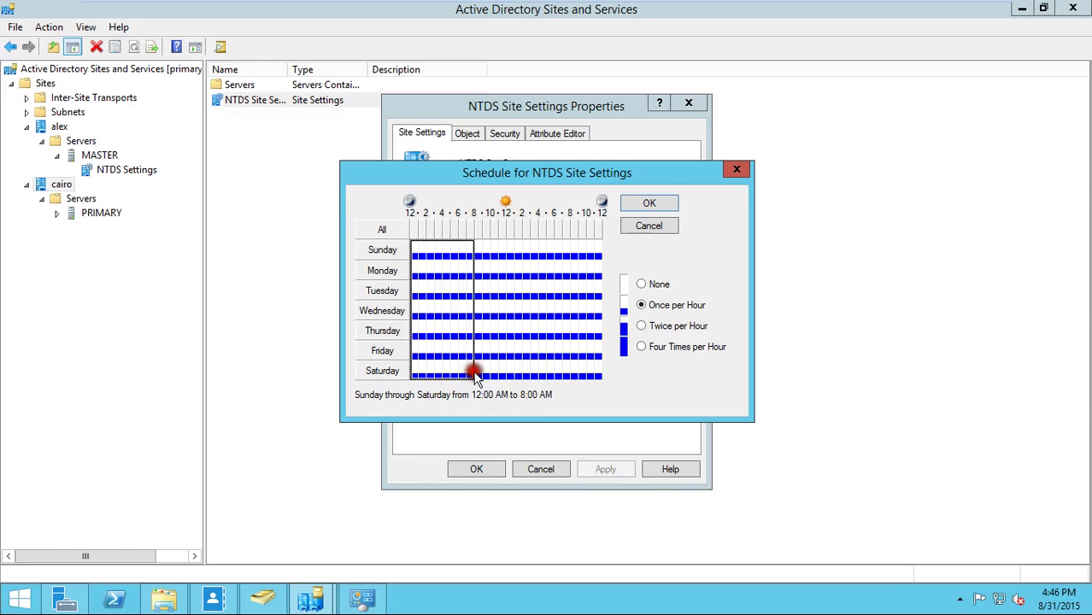
left_click(642, 348)
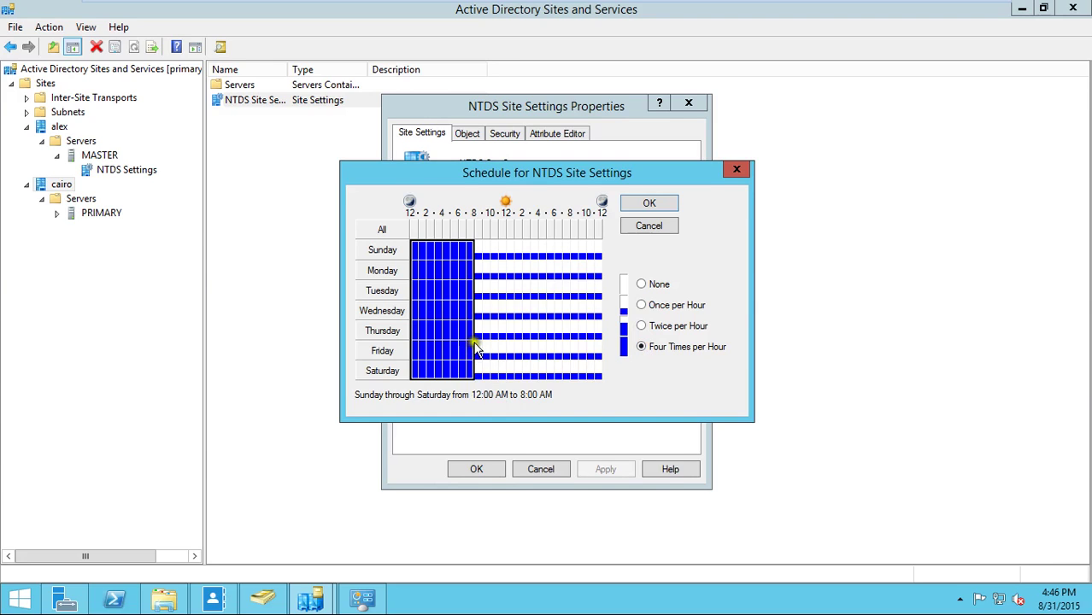
- Add four-times-per-hour for Friday–Saturday 8 AM–midnight and Sunday–Thursday 6 PM–midnight, then cancel the schedule
left_click_drag(475, 351, 596, 376)
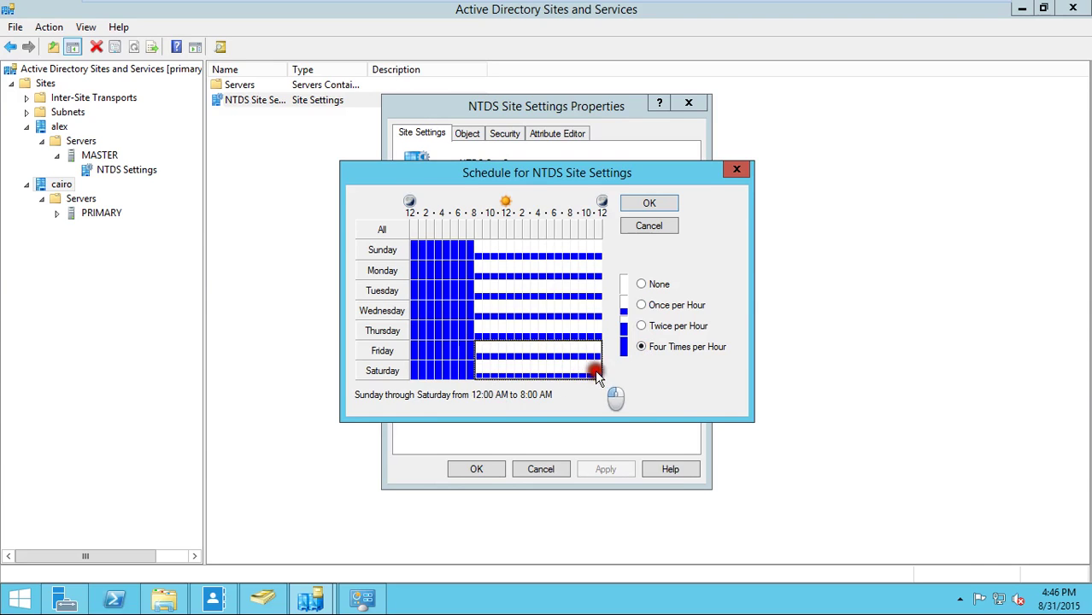
left_click(642, 346)
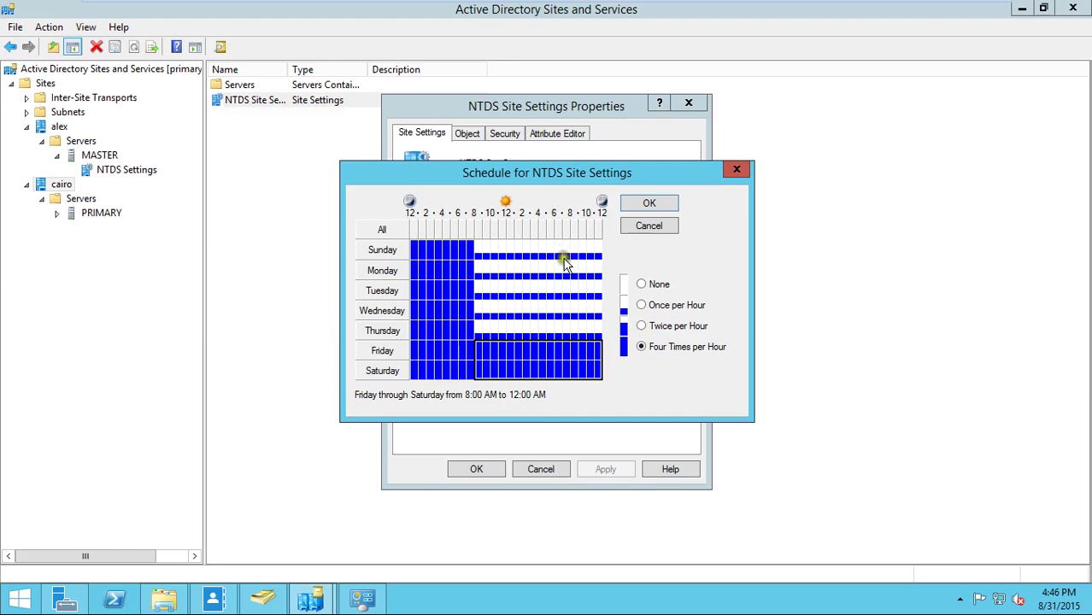
left_click_drag(560, 247, 607, 340)
left_click(646, 349)
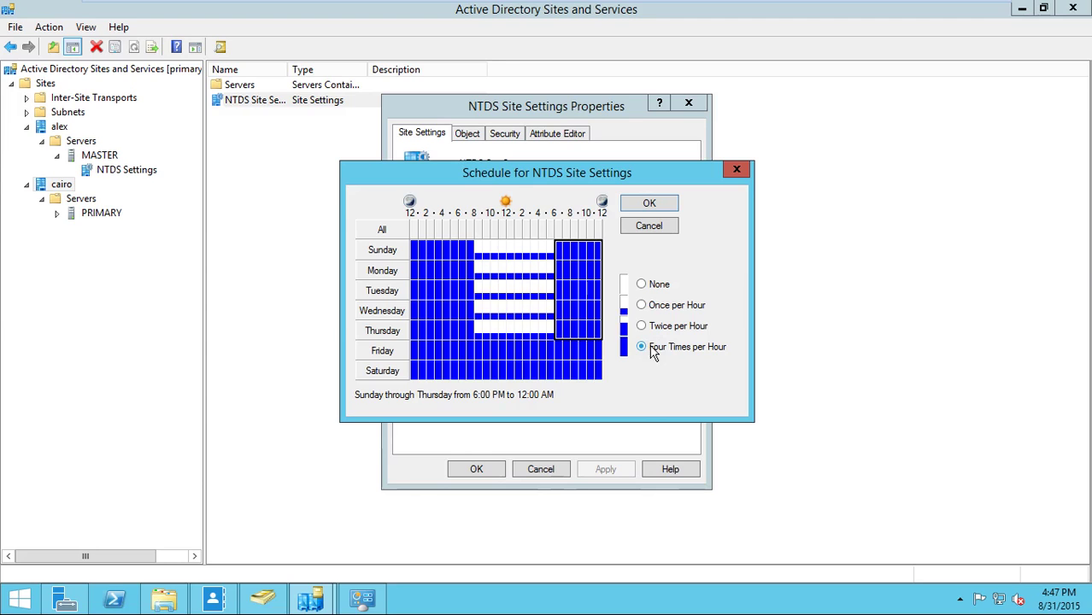
left_click(651, 226)
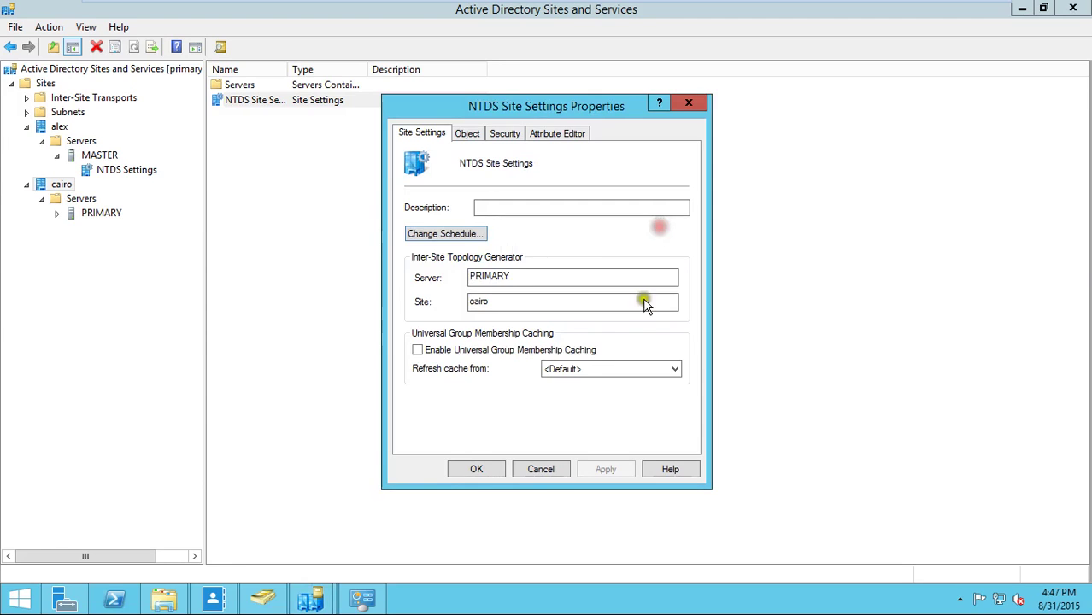
- Cancel the NTDS Site Settings Properties dialog, leaving the cairo site's settings unchanged
left_click(541, 469)
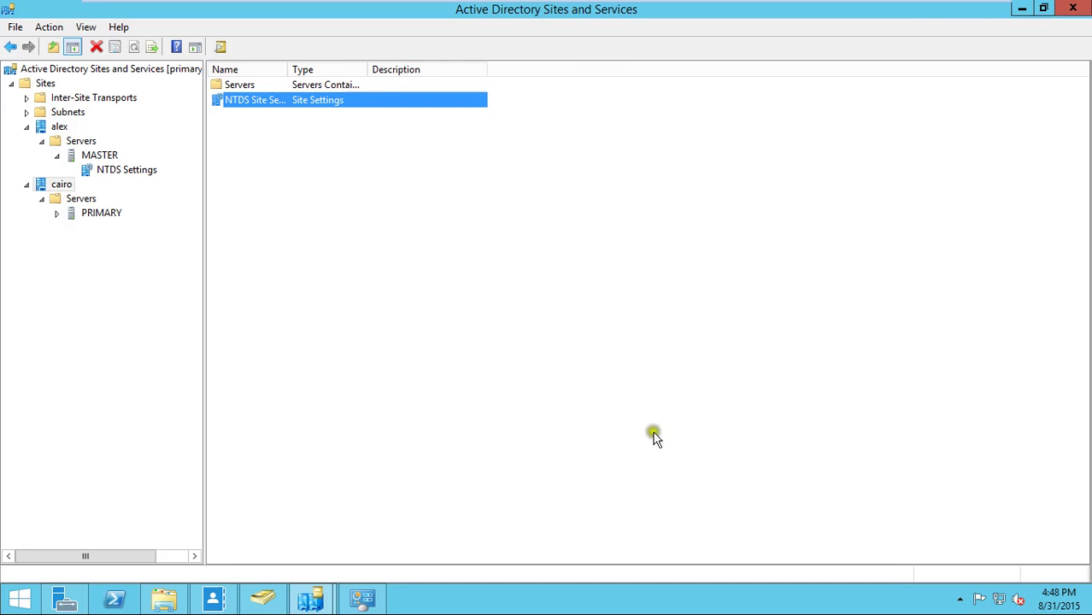
mouse_move(907, 4)
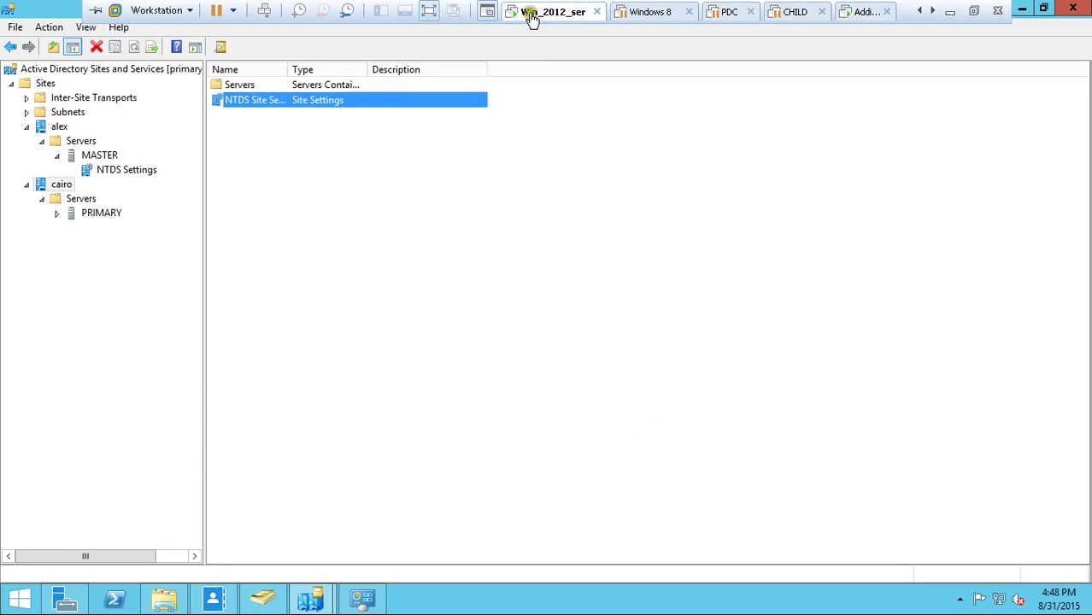
- Minimize Sites and Services and launch Active Directory Domains and Trusts from Server Manager's Tools
left_click(1022, 8)
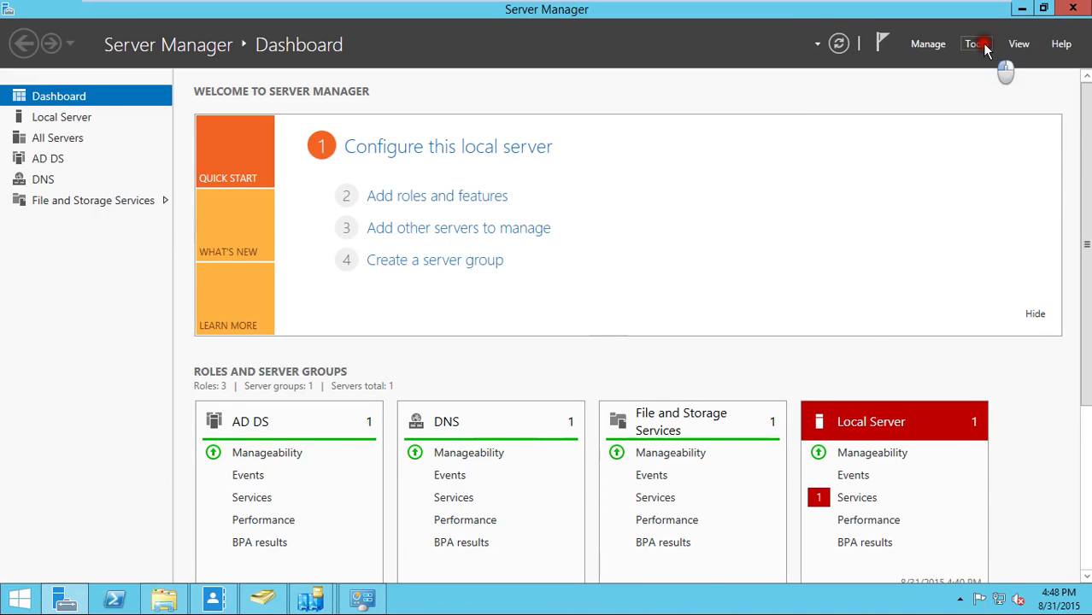
left_click(976, 44)
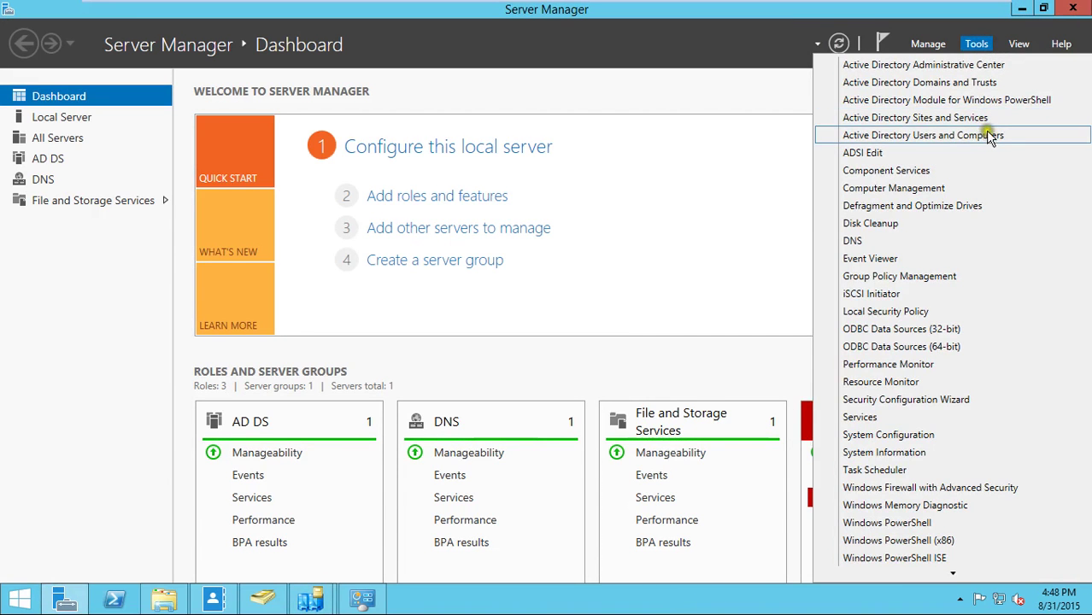
left_click(979, 85)
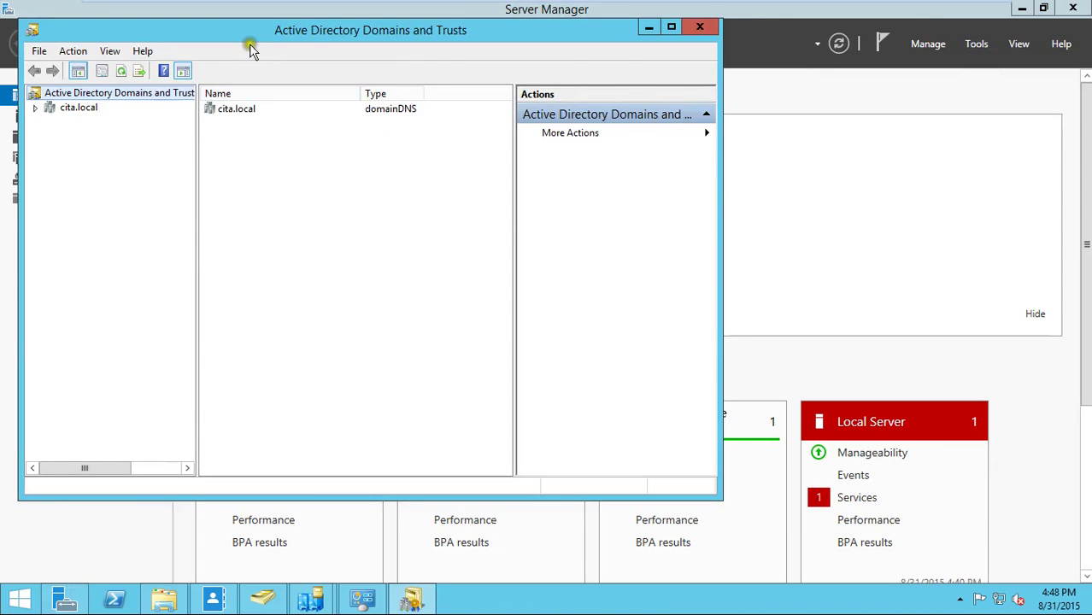
- Maximize Domains and Trusts and view Operations Master, showing primary.cita.local as domain naming master
double_click(248, 34)
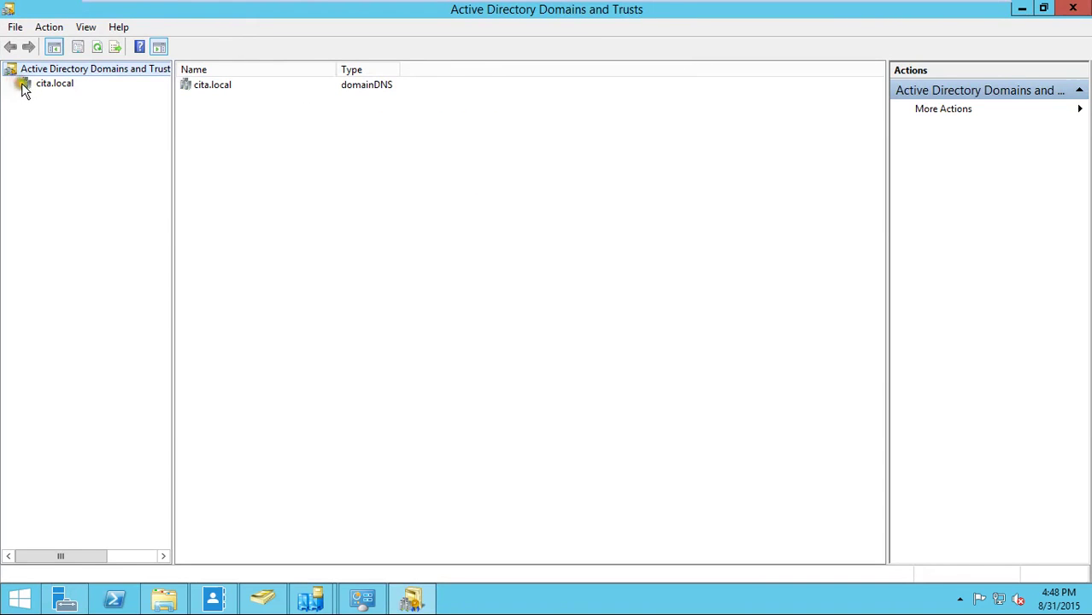
right_click(64, 70)
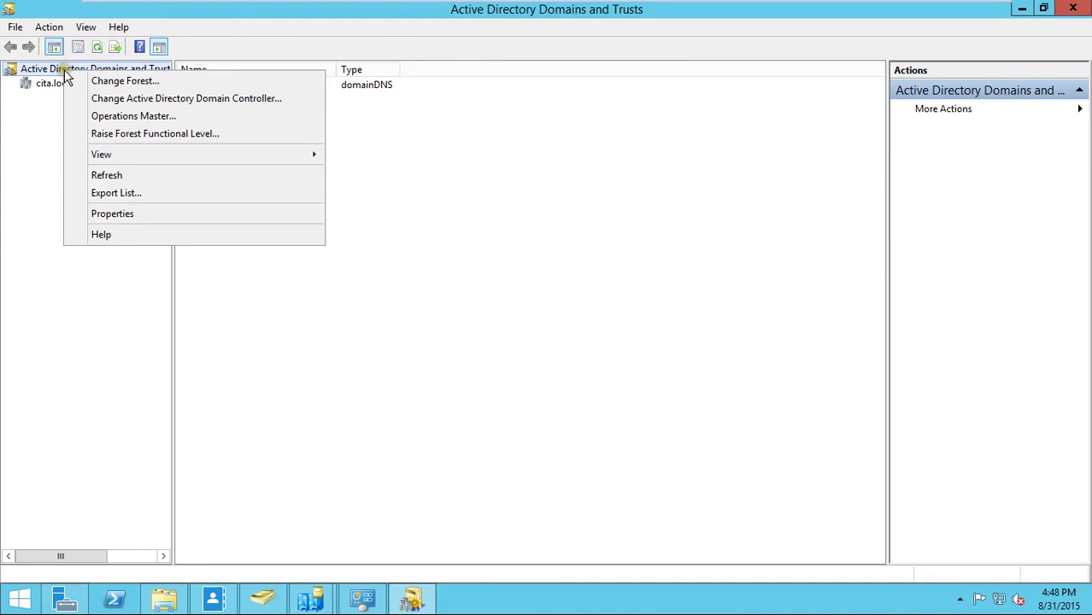
left_click(24, 134)
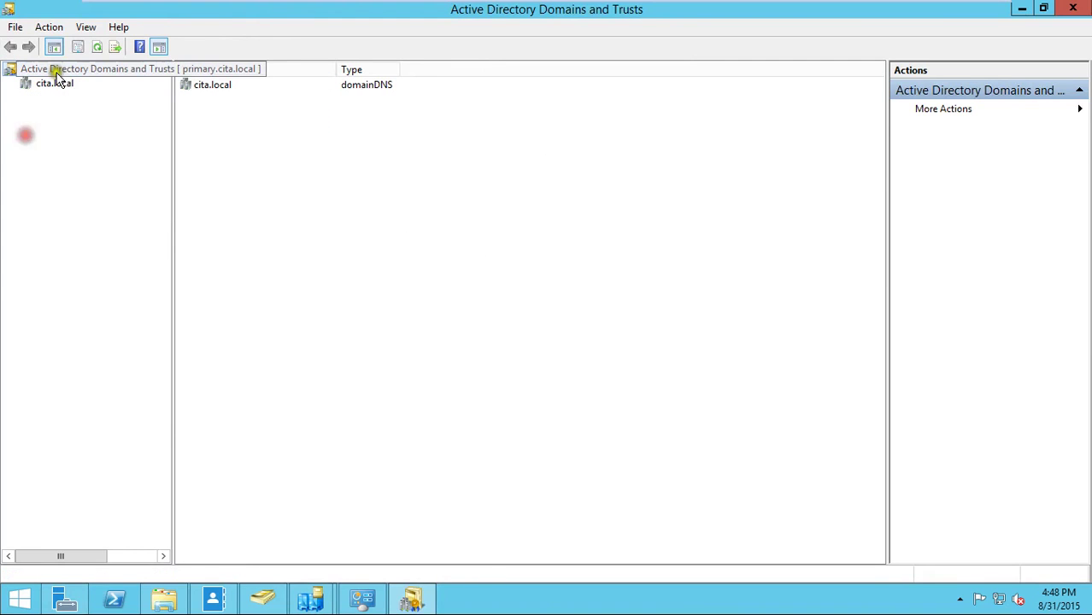
right_click(59, 75)
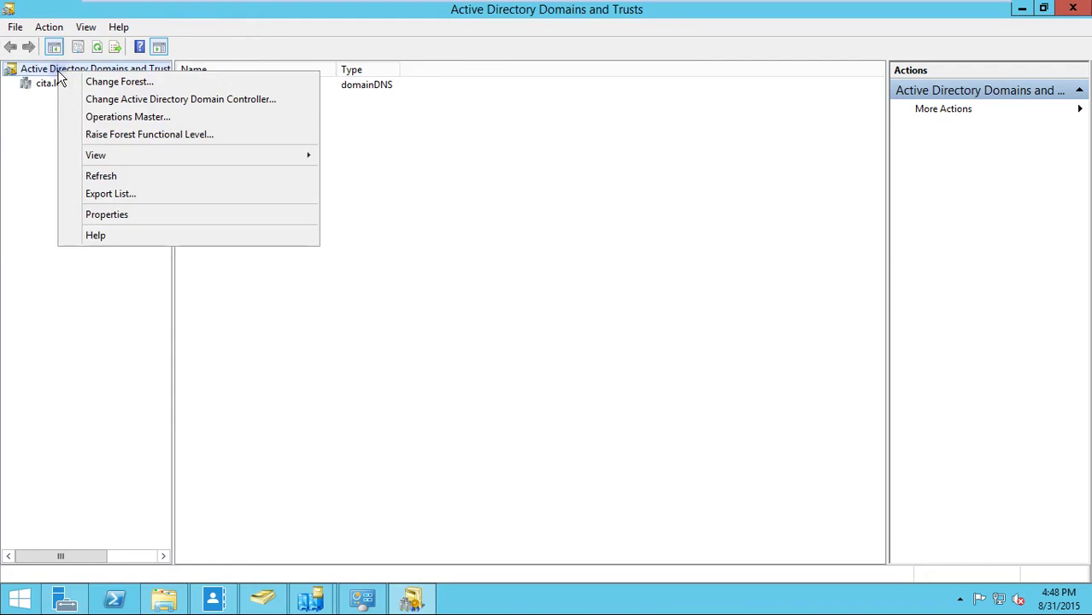
left_click(130, 115)
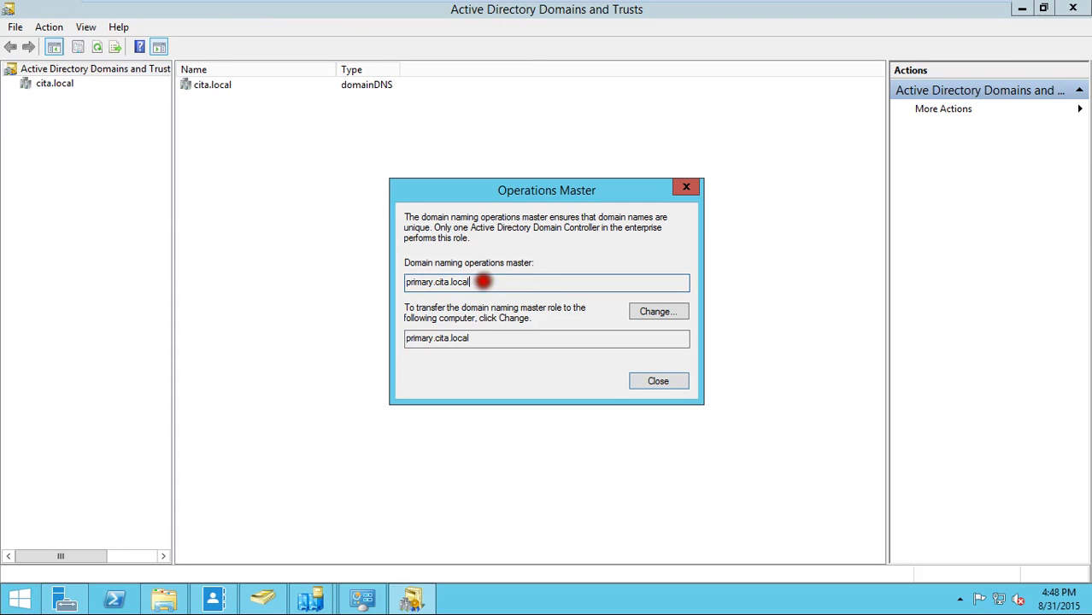
left_click_drag(484, 276, 413, 280)
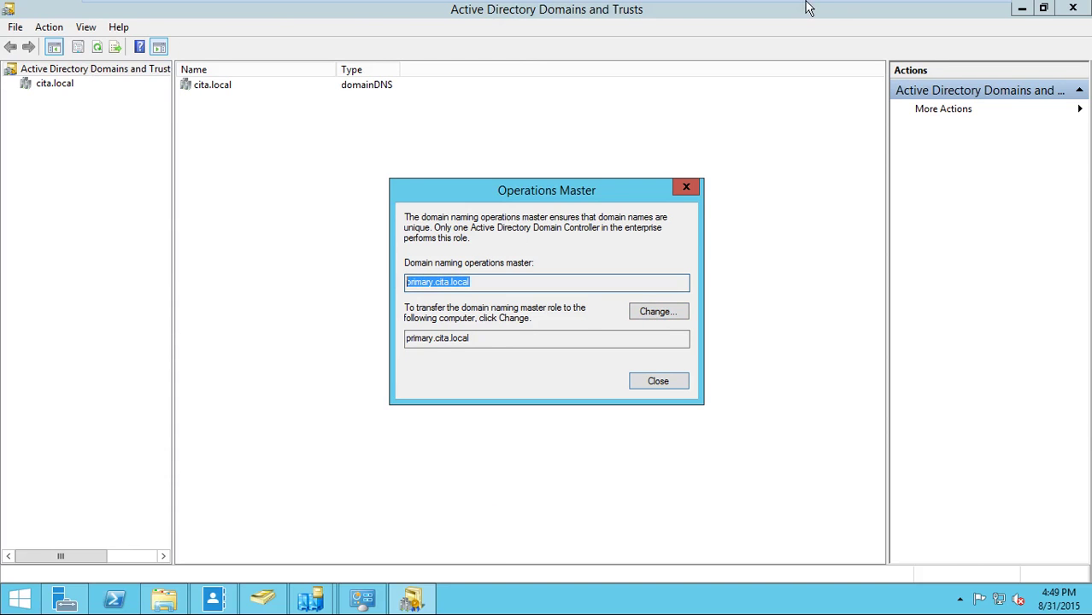
- Switch to the master server's VM, close Active Directory Users and Computers, and bring Server Manager forward
mouse_move(809, 7)
left_click(851, 12)
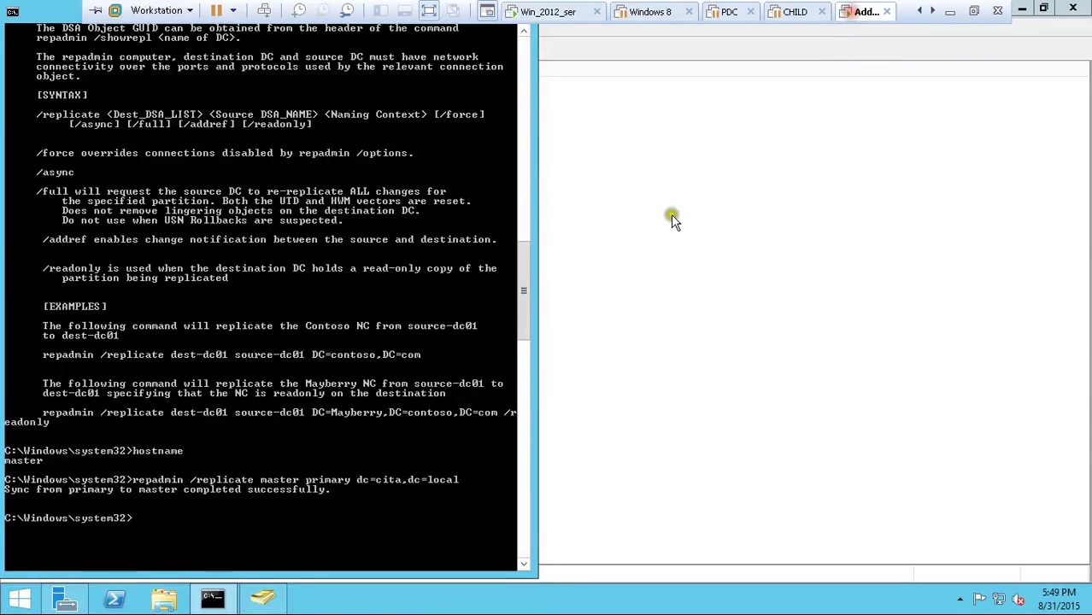
left_click(657, 203)
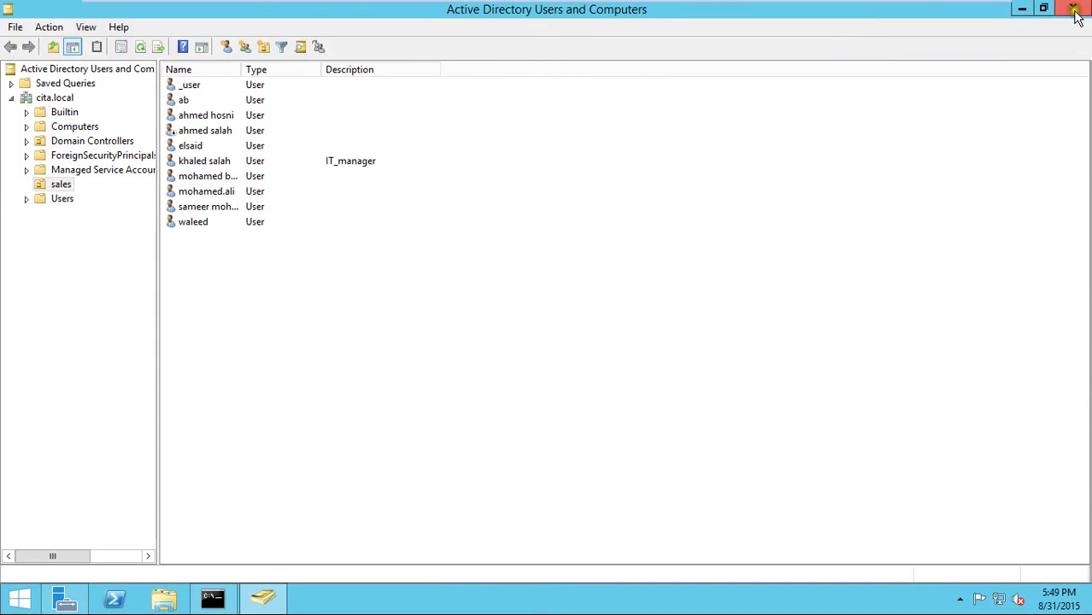
left_click(1067, 10)
left_click(979, 42)
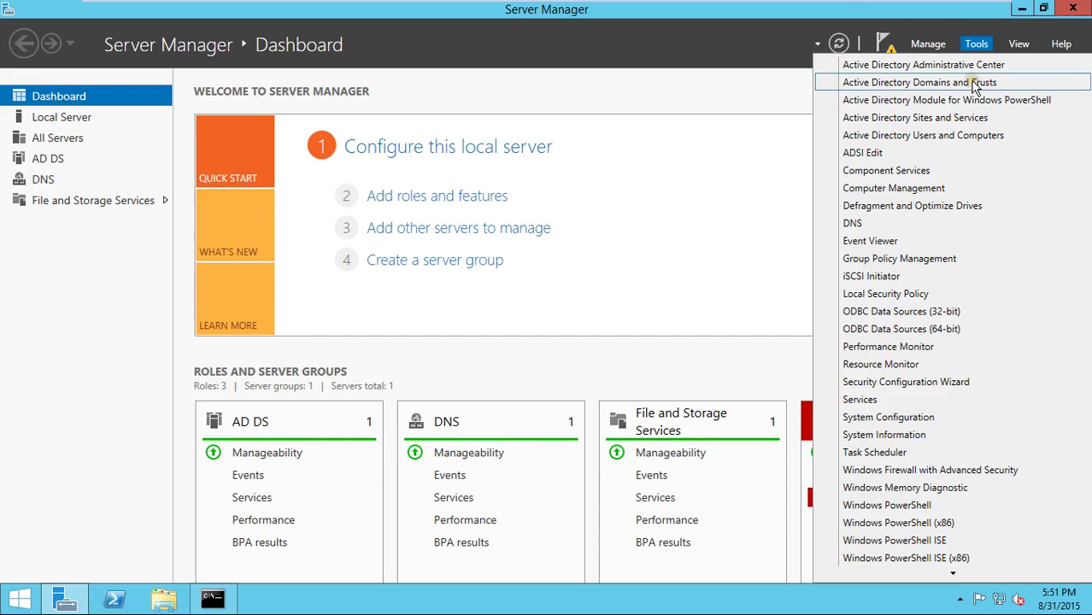
- Launch Active Directory Domains and Trusts maximized and open its Operations Master dialog
left_click(971, 81)
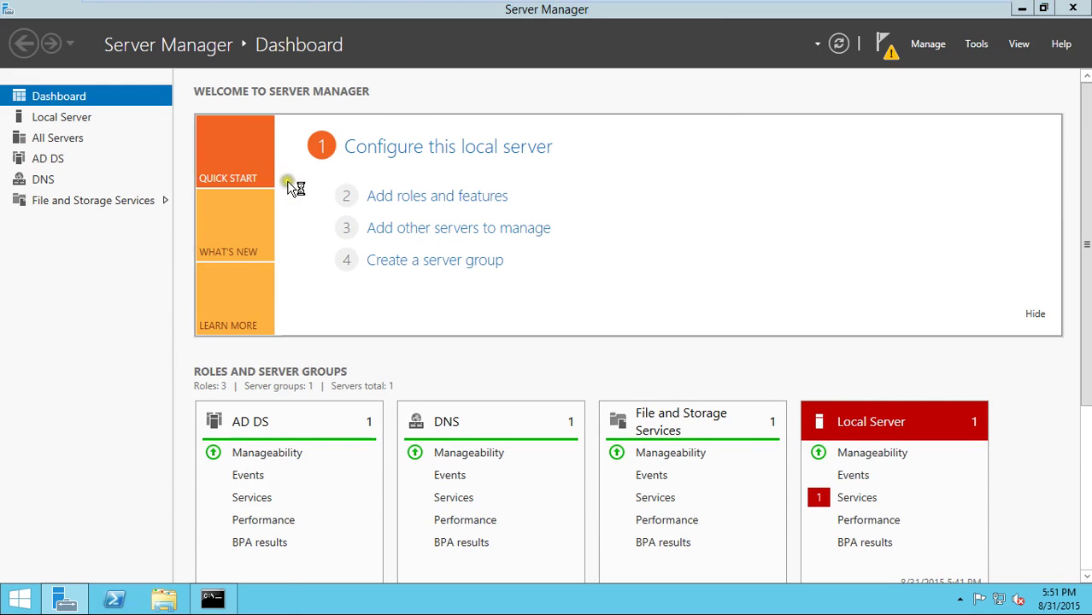
double_click(288, 43)
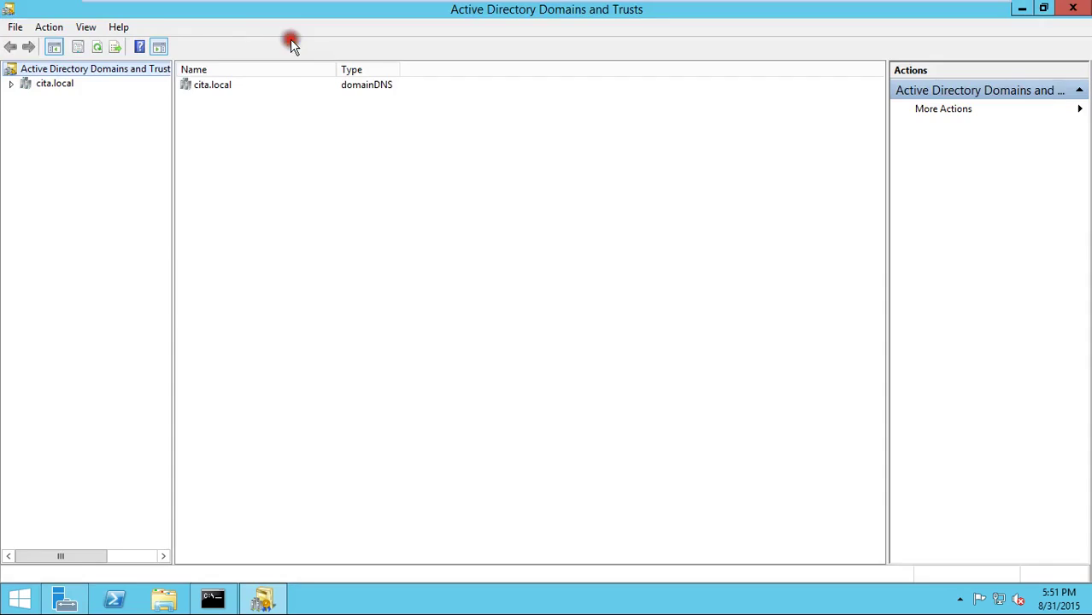
right_click(94, 70)
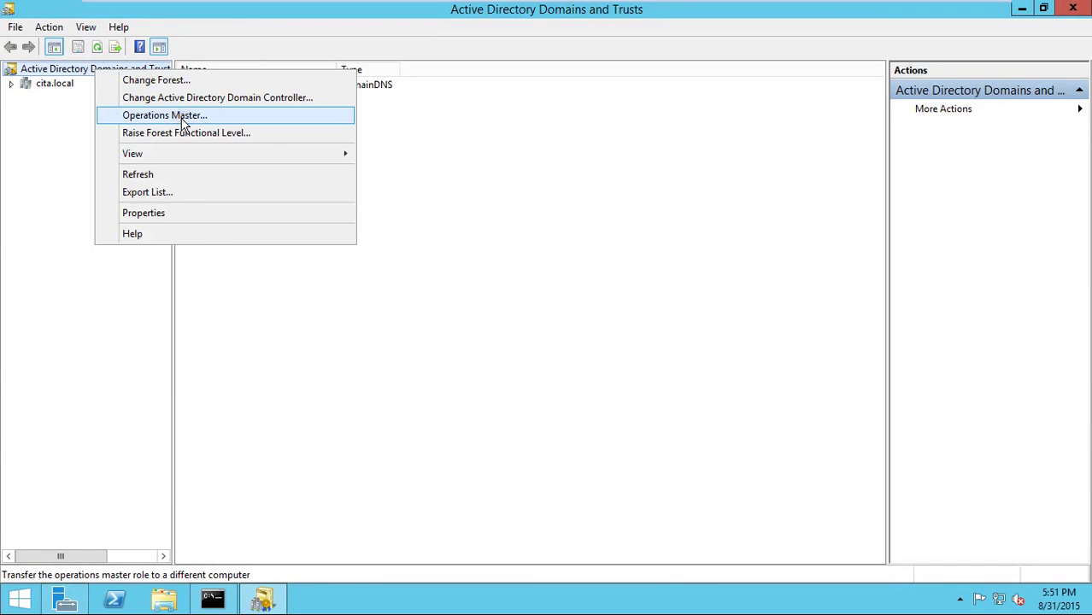
left_click(182, 119)
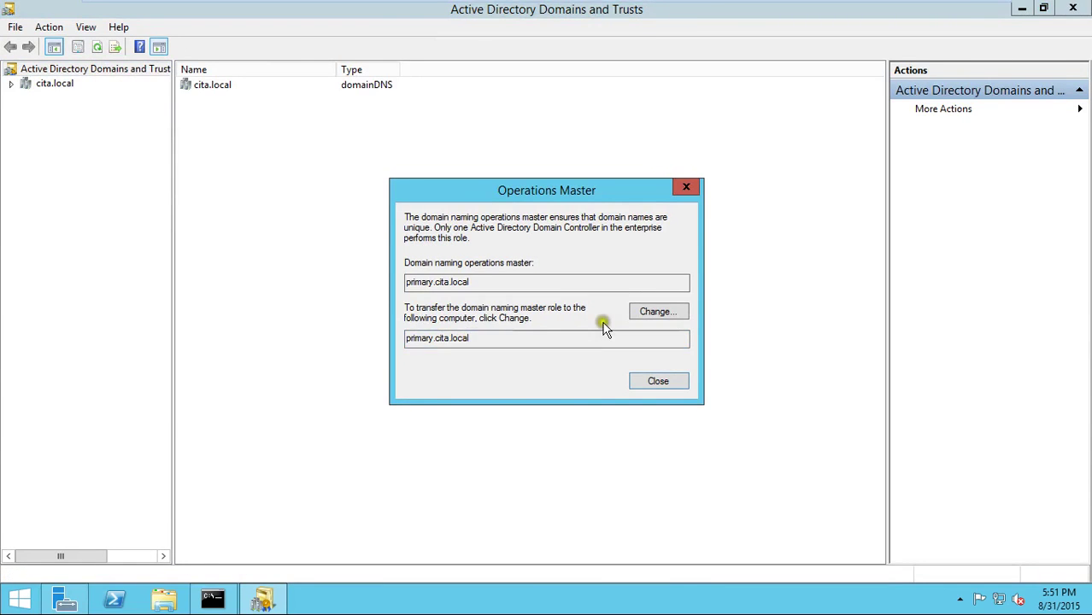
- Confirm primary.cita.local as domain naming master, close the dialog, and widen the tree pane
mouse_move(662, 3)
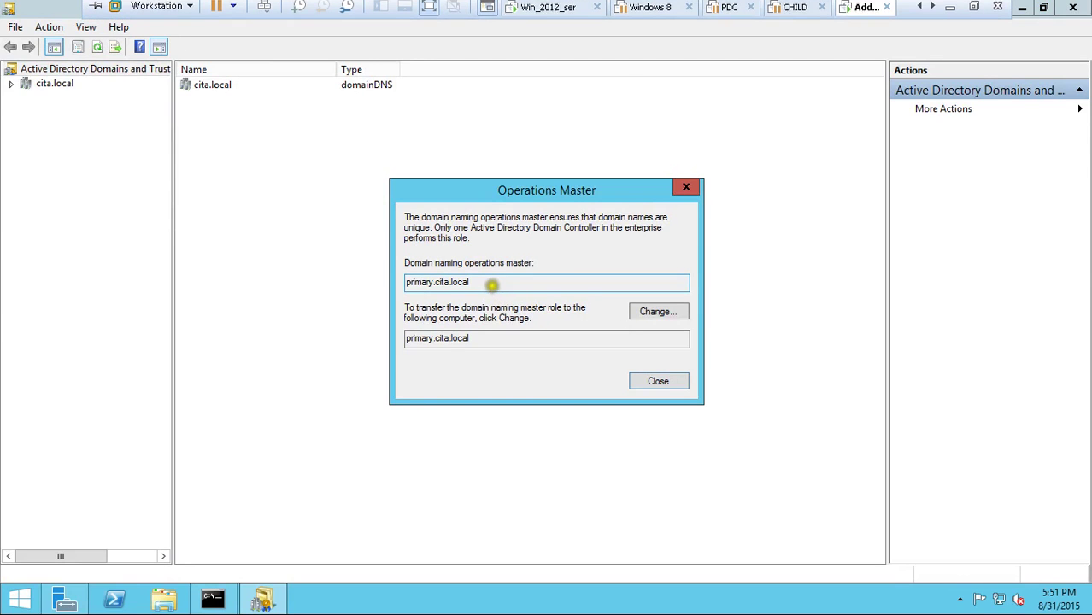
left_click_drag(471, 282, 408, 289)
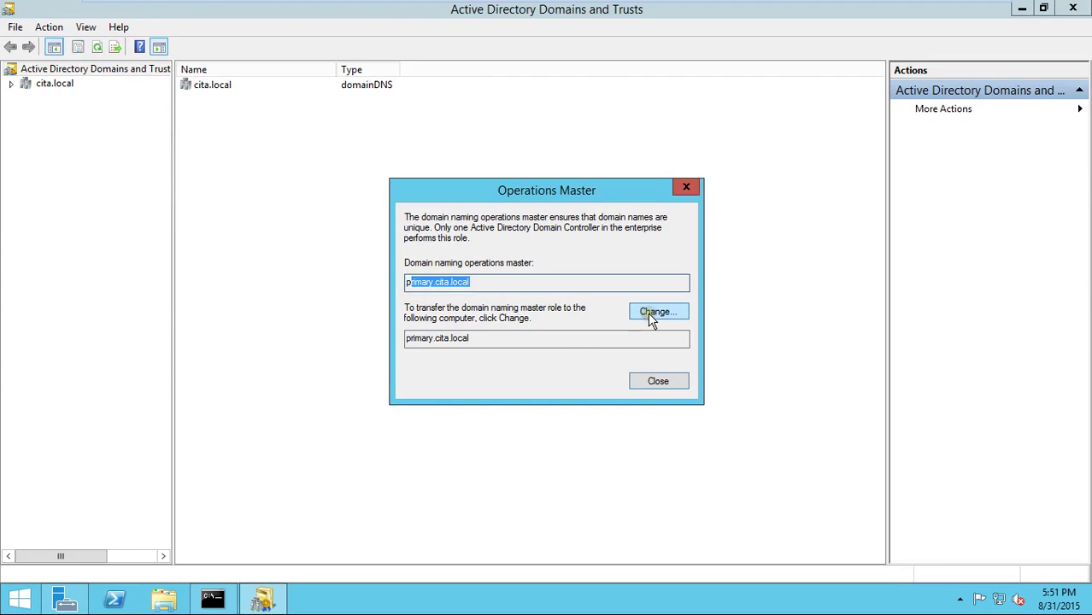
left_click(656, 380)
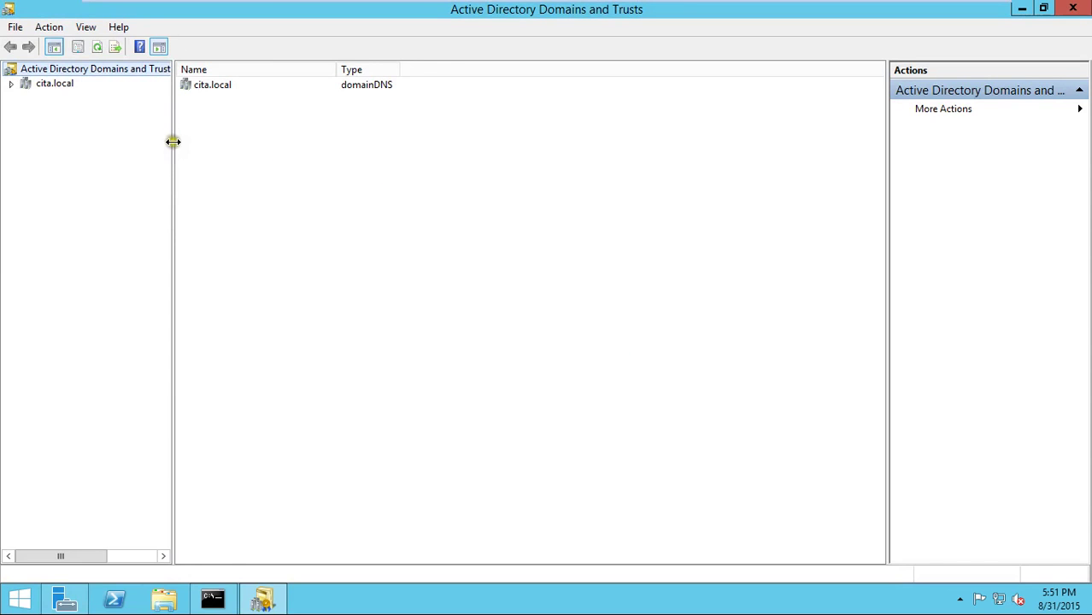
left_click_drag(174, 140, 259, 163)
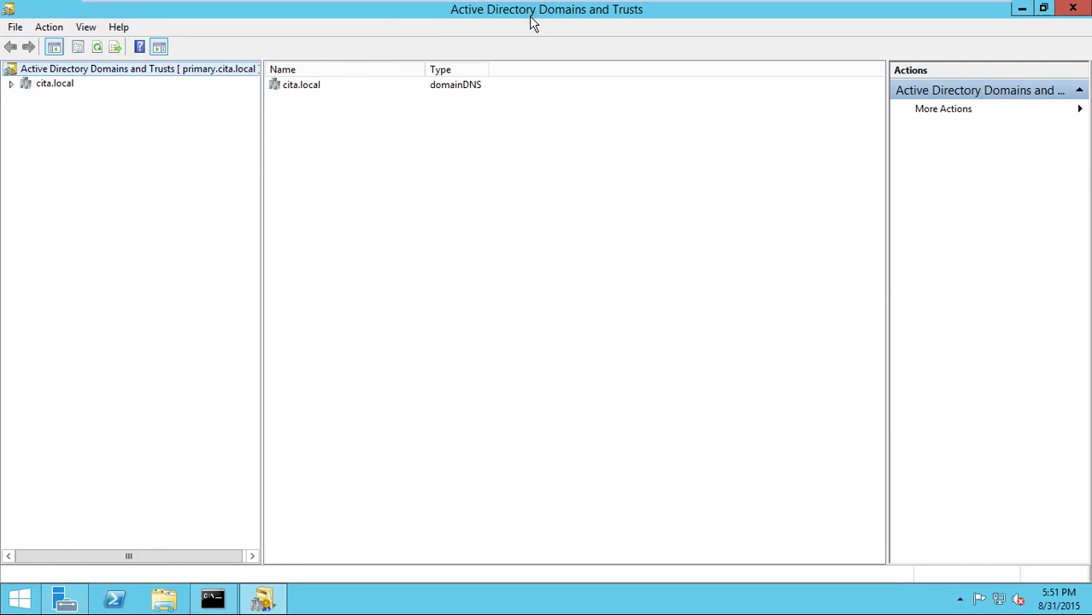
- Reconnect the Domains and Trusts console from primary.cita.local to domain controller master.cita.local
right_click(198, 78)
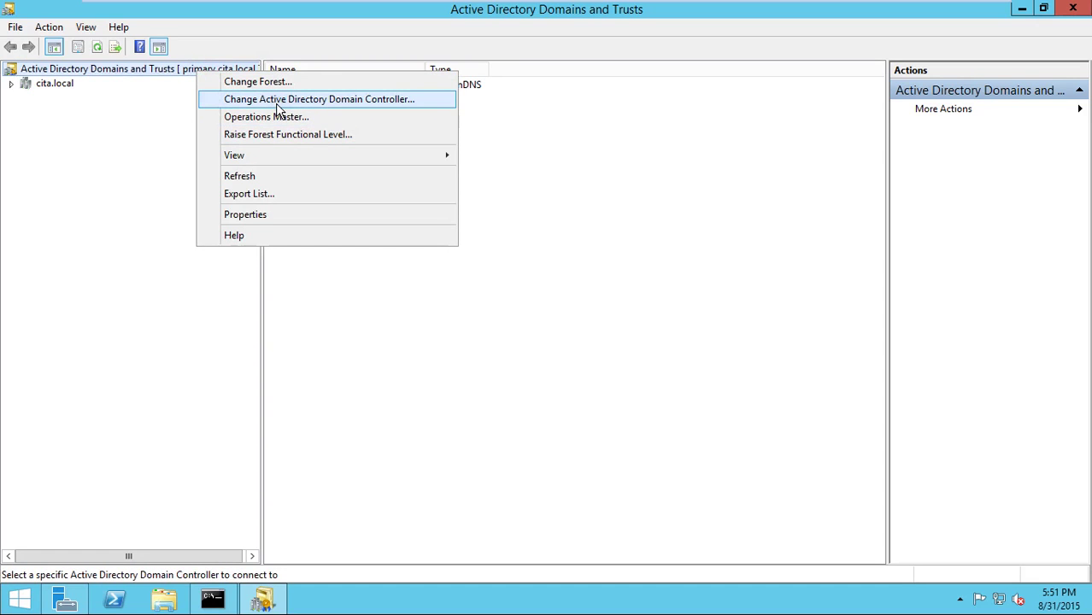
left_click(276, 101)
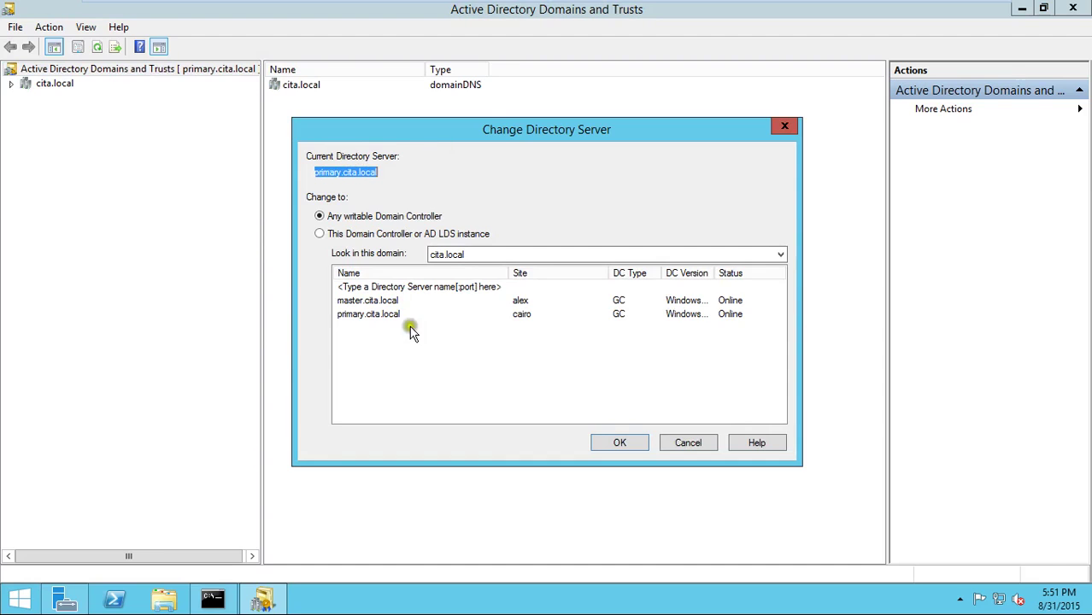
left_click(357, 234)
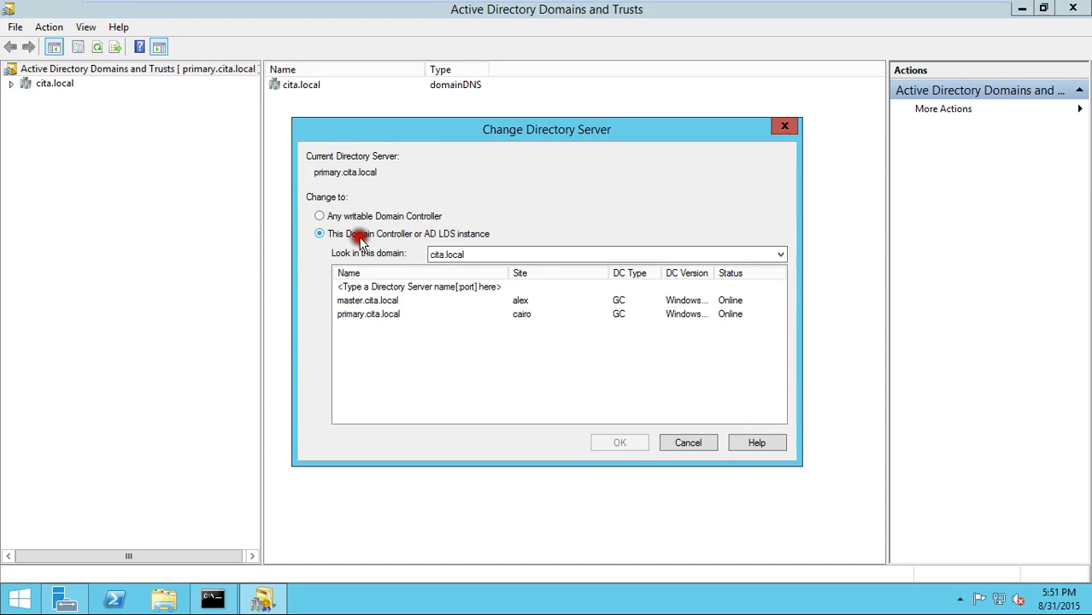
left_click(364, 301)
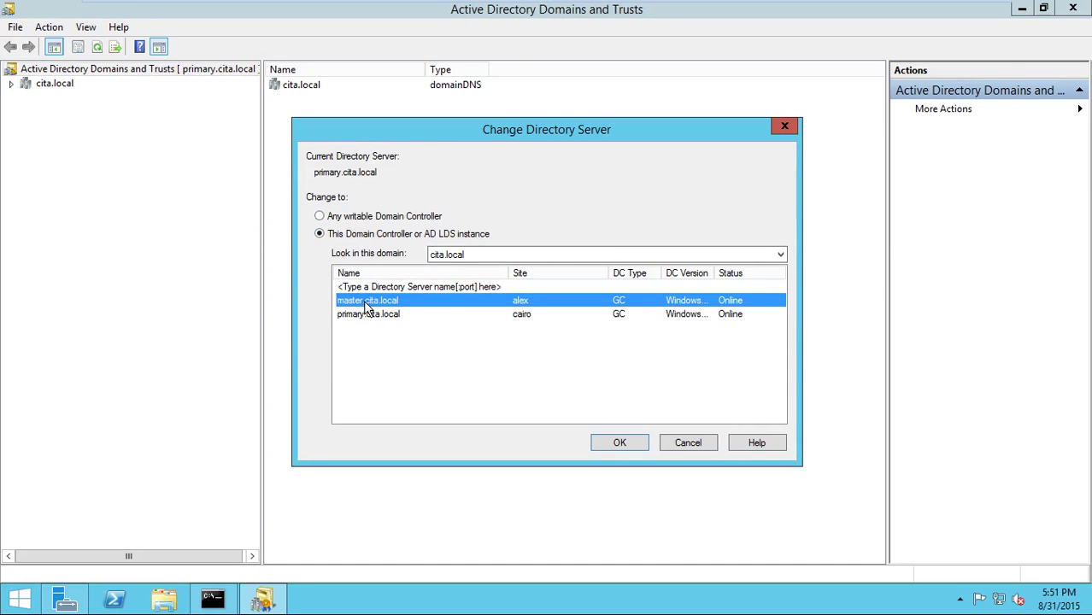
left_click(605, 441)
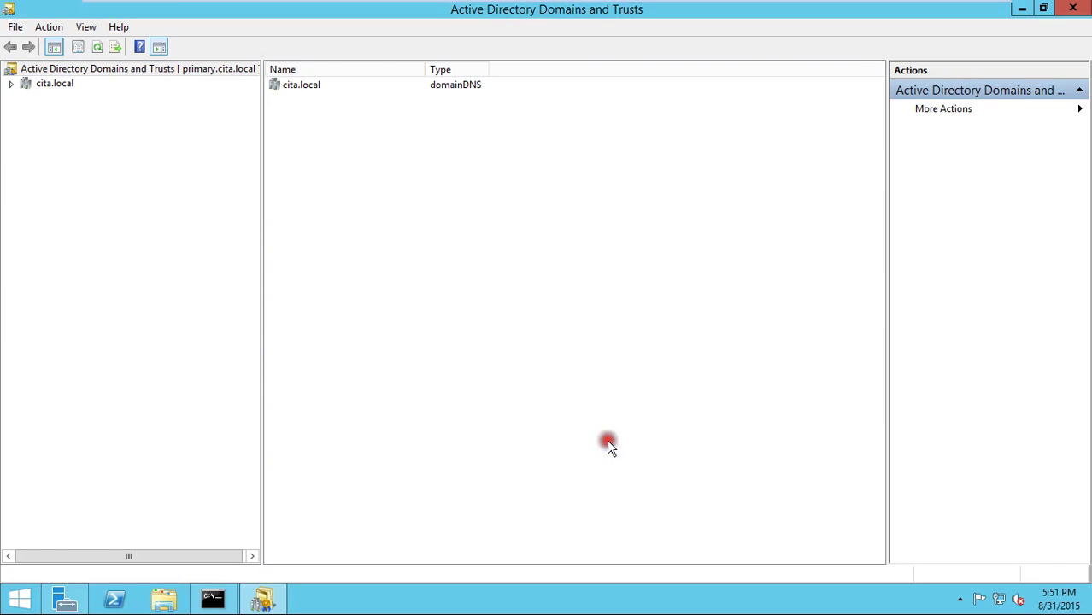
- Open Operations Master, noting primary.cita.local as current holder and master.cita.local as target
right_click(215, 72)
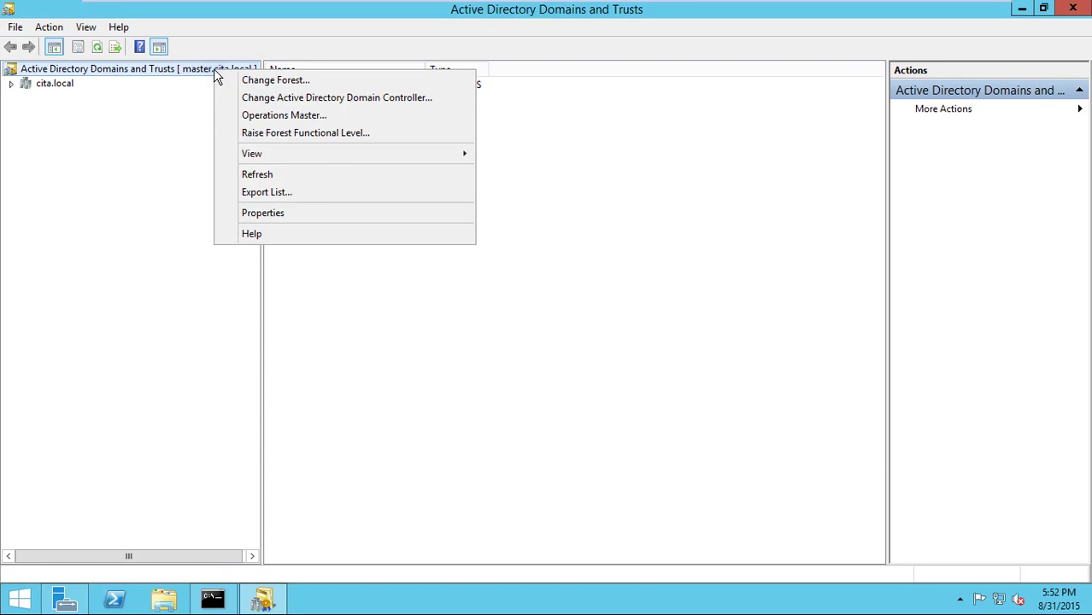
left_click(303, 116)
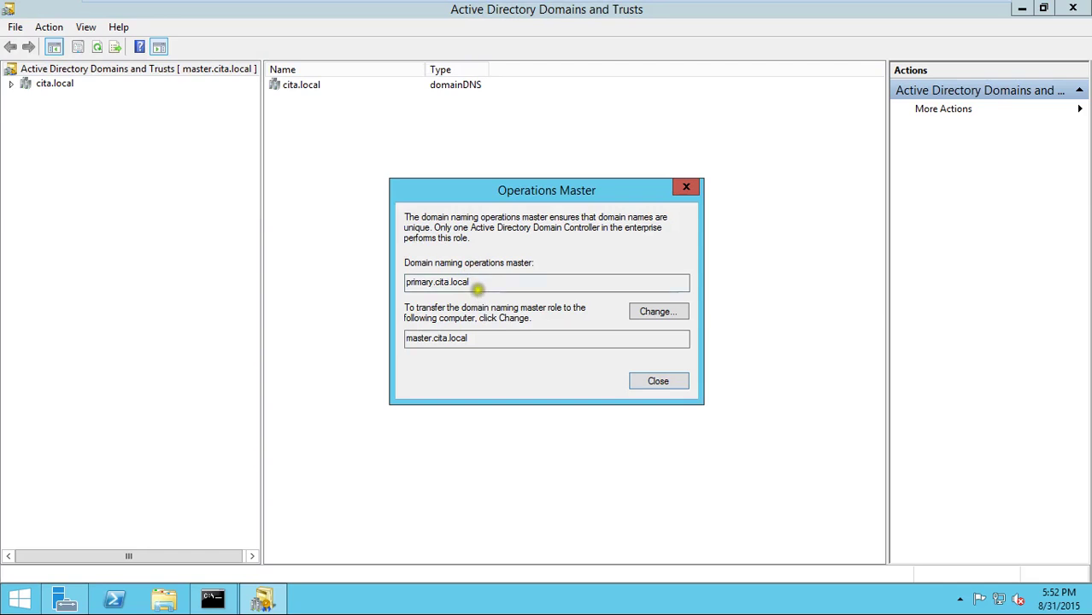
left_click_drag(478, 282, 409, 283)
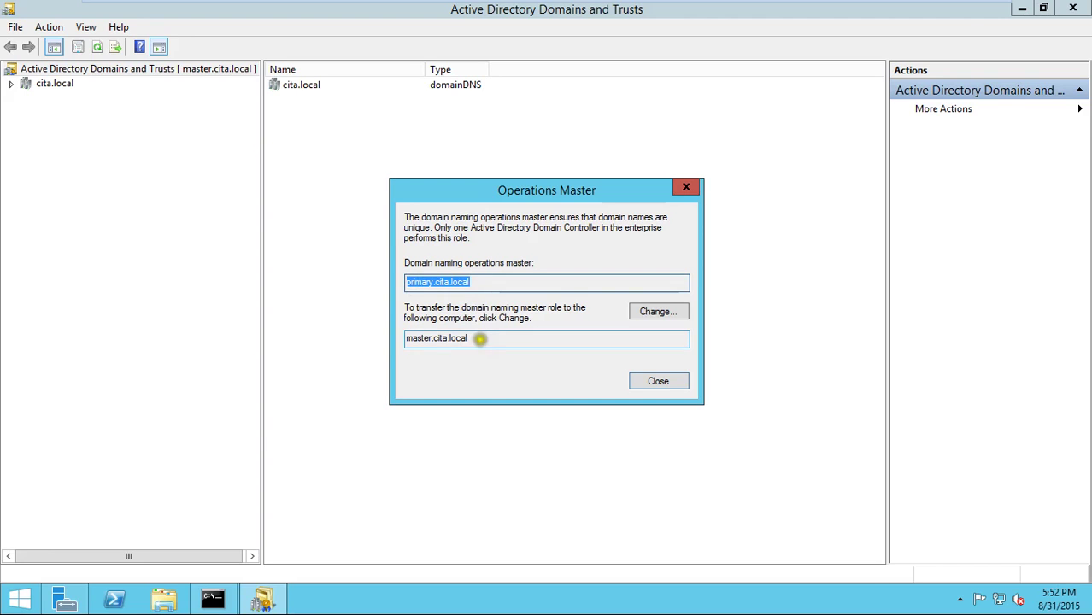
left_click_drag(472, 339, 391, 339)
- Change the domain naming master to master.cita.local, confirm, acknowledge the success message, and close
left_click(658, 313)
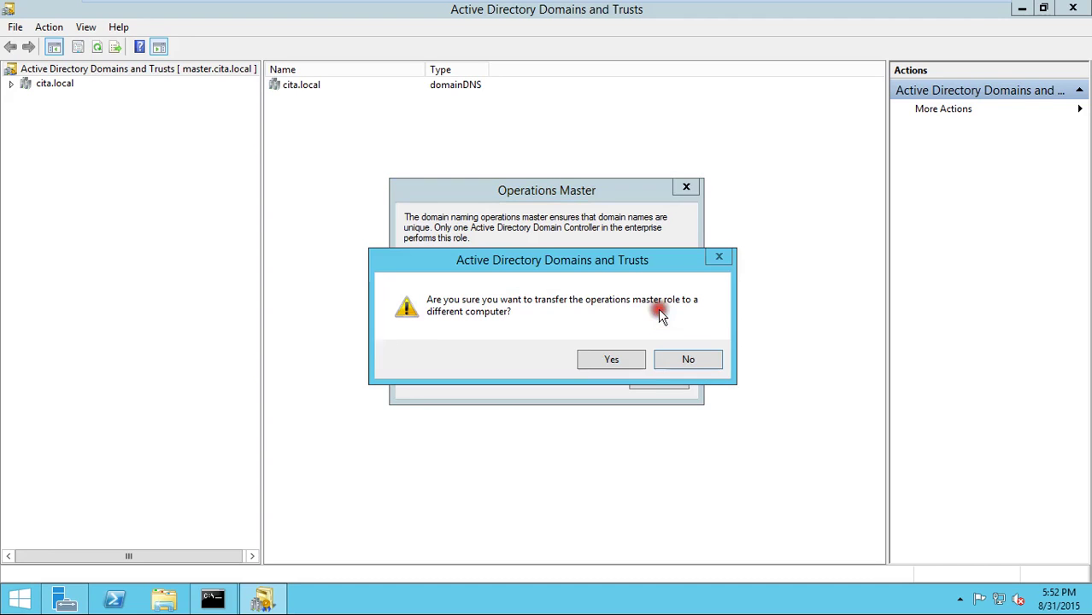
left_click(600, 357)
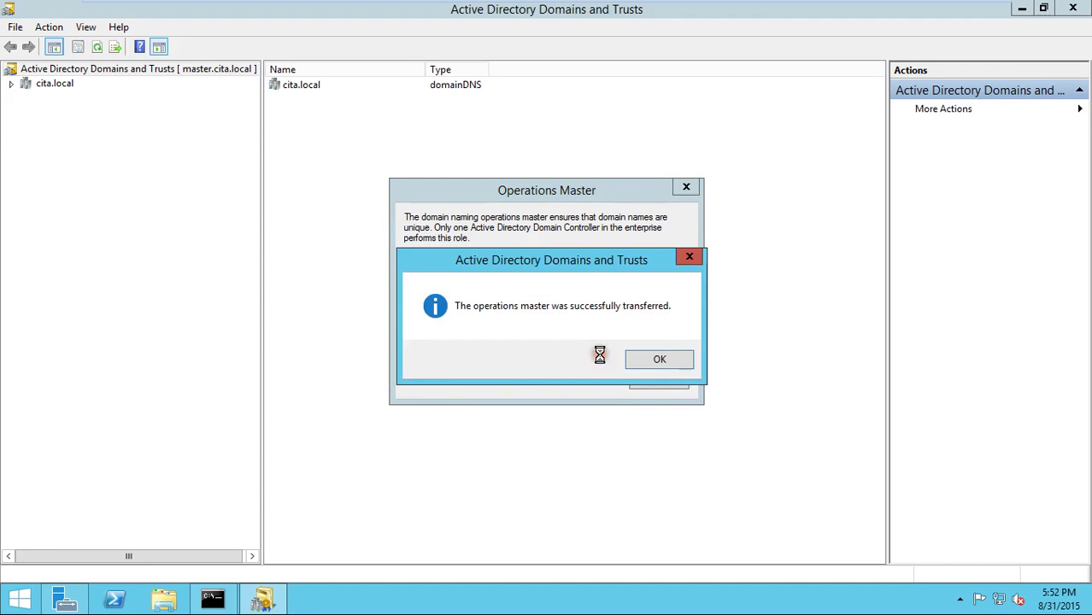
left_click(662, 355)
left_click(663, 382)
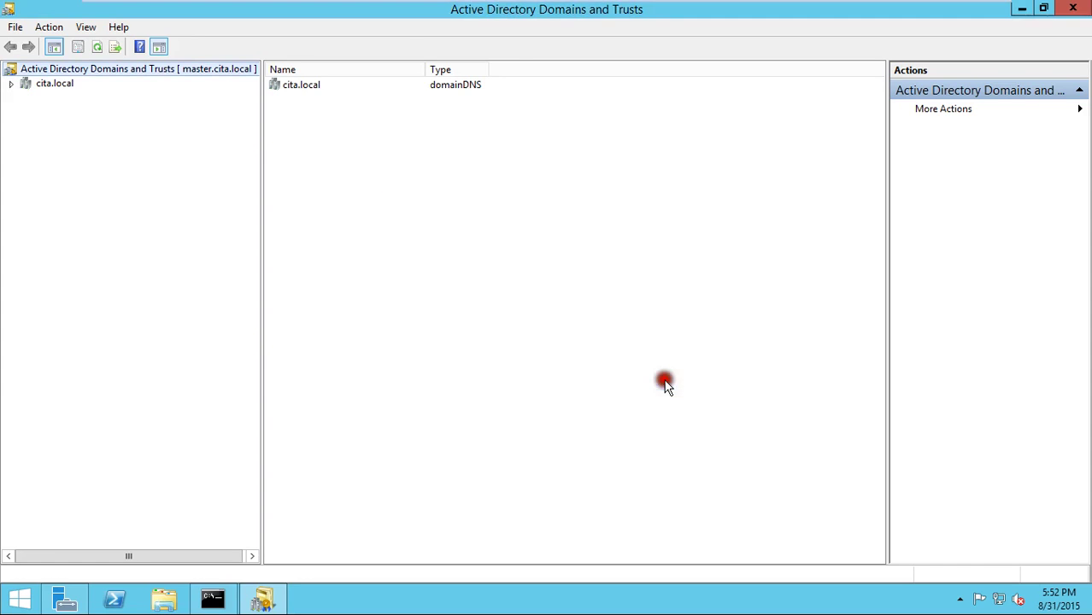
left_click(604, 385)
left_click(603, 384)
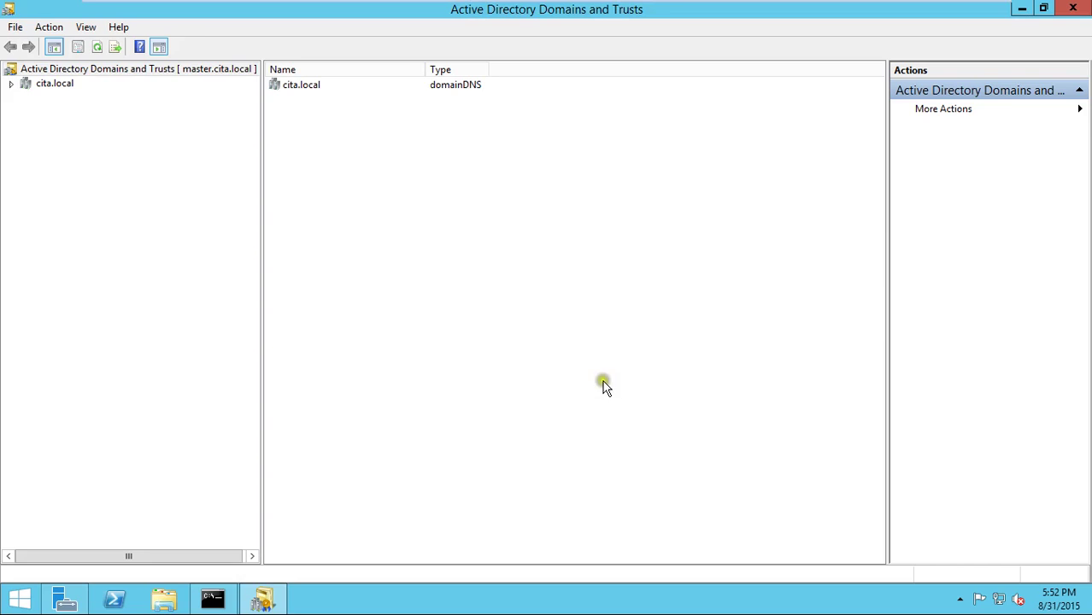
left_click(602, 382)
left_click(603, 385)
- On the Win_2012_ser VM, reopen Operations Master and confirm master.cita.local now holds the role
mouse_move(587, 8)
left_click(543, 12)
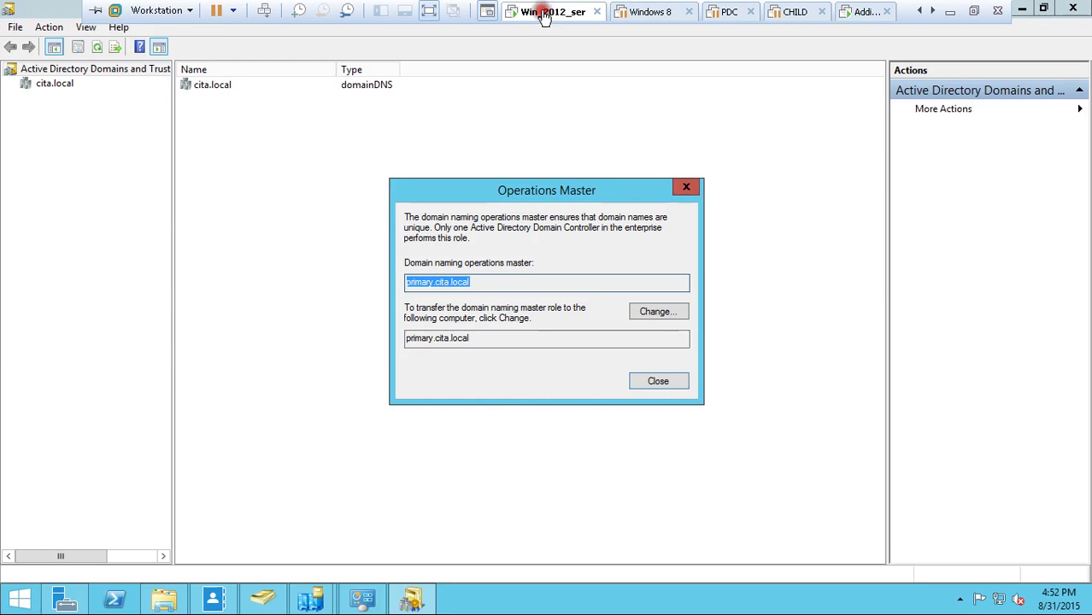
left_click(663, 381)
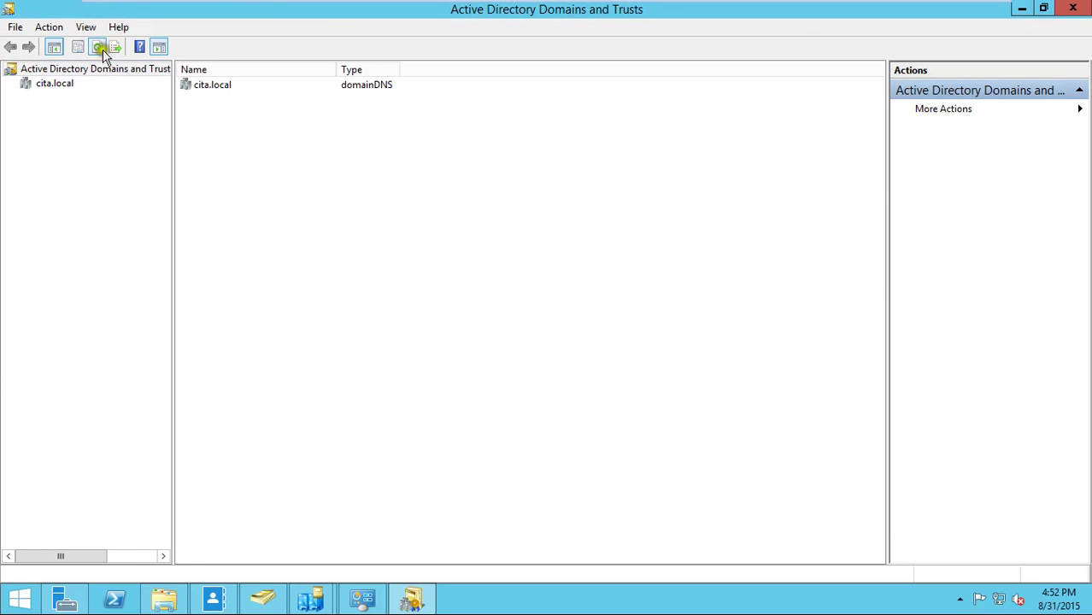
right_click(97, 69)
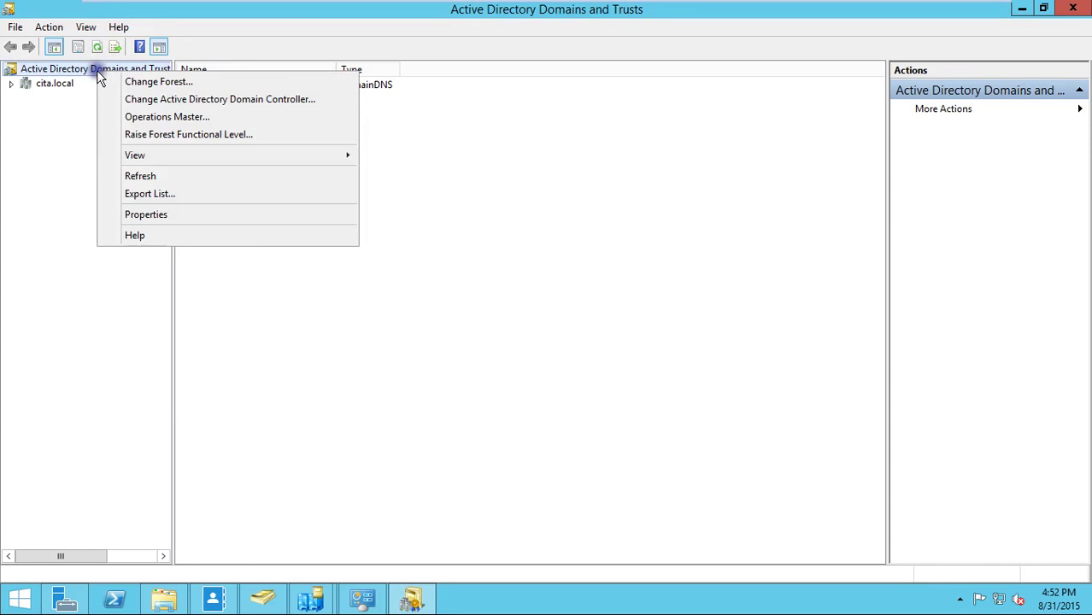
left_click(193, 114)
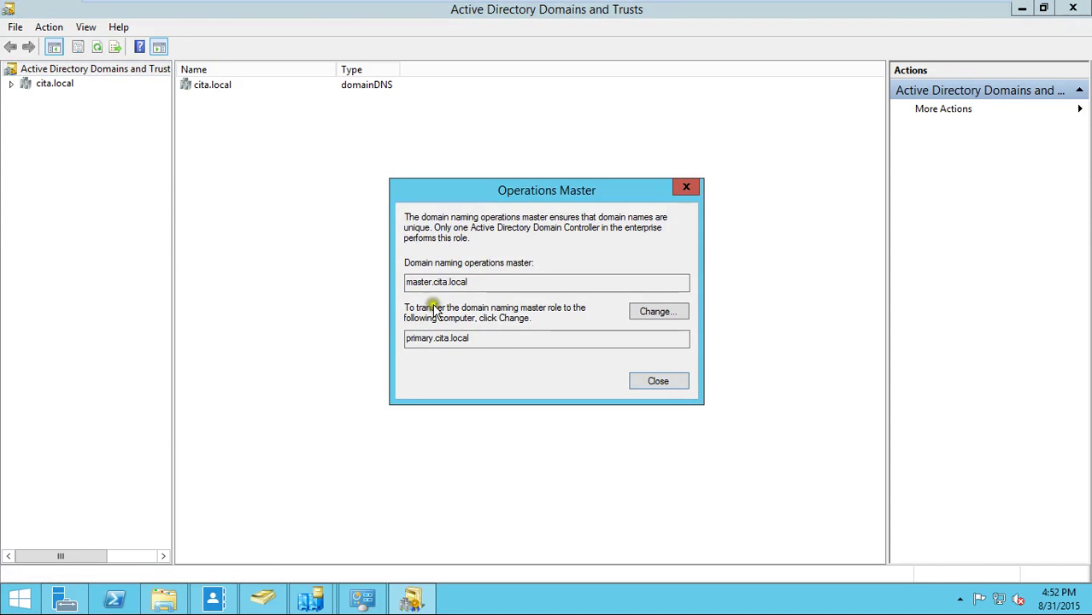
double_click(420, 281)
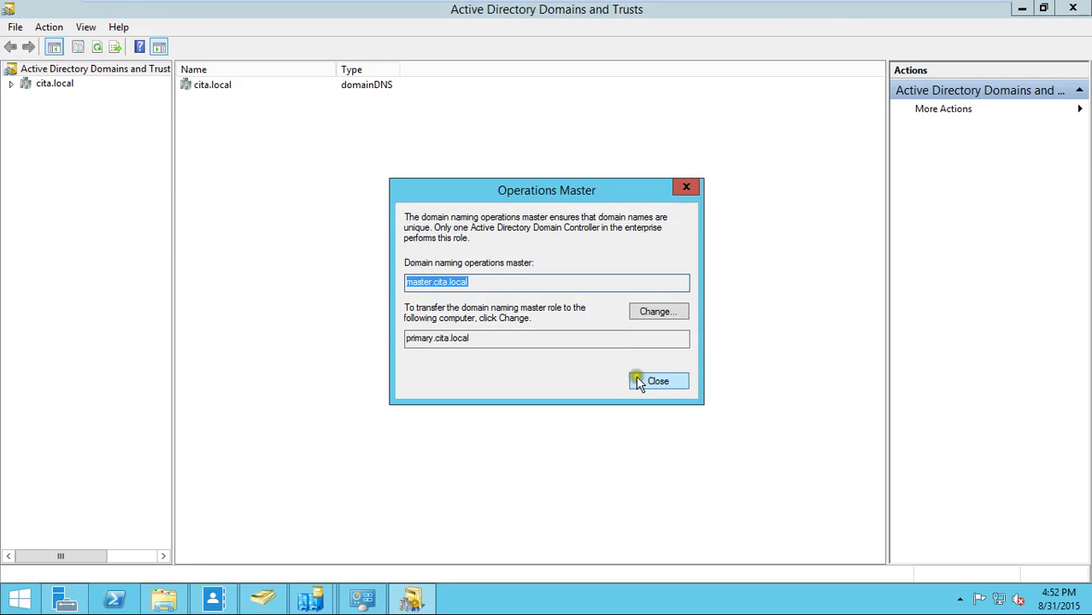
left_click(663, 382)
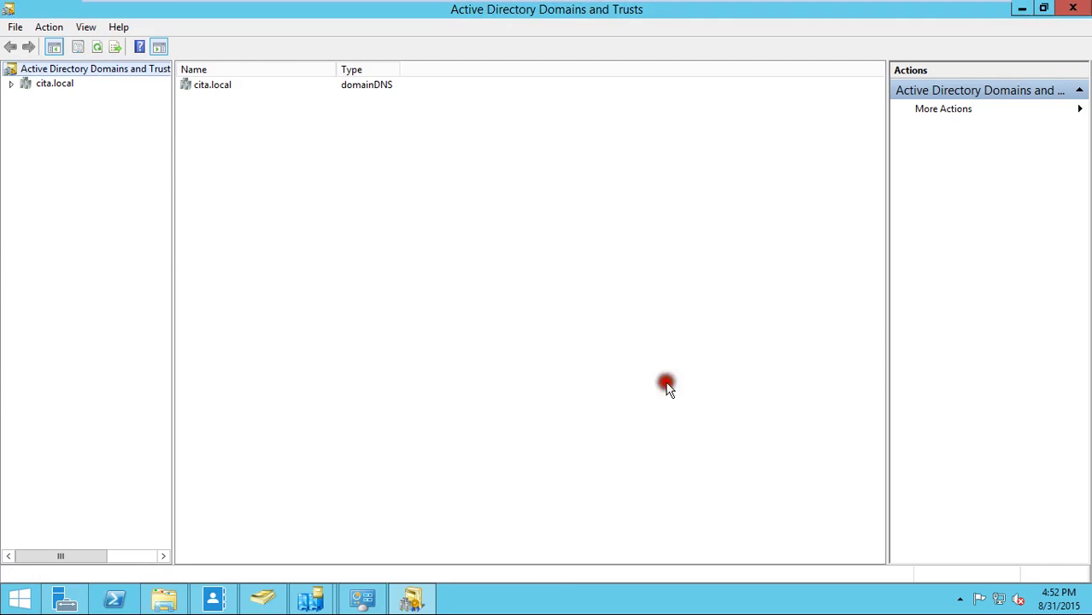
- Open another option from the domains root's context menu and dismiss it without changes
right_click(130, 73)
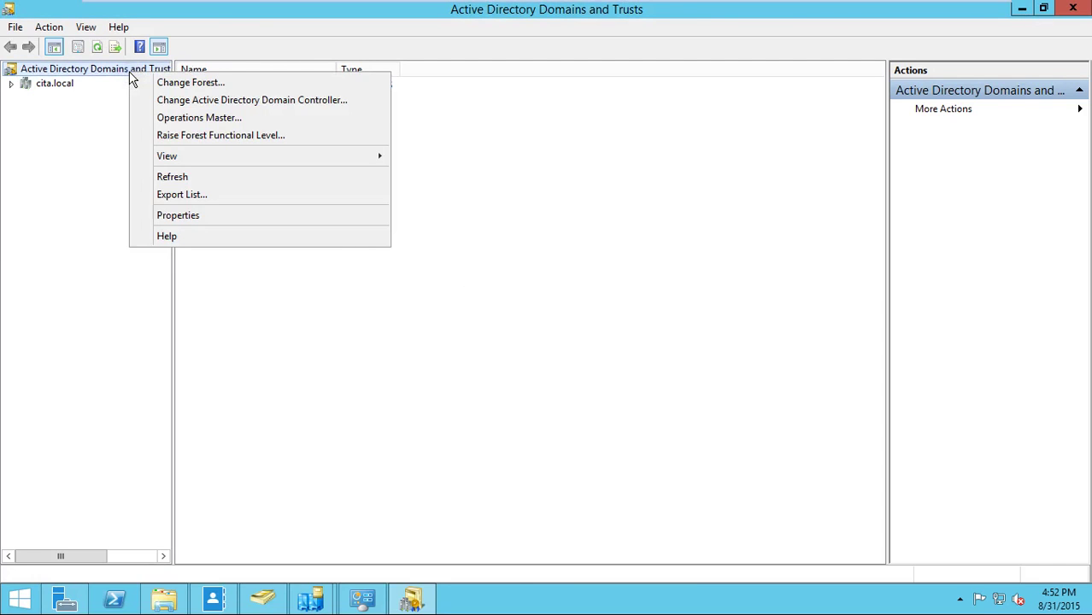
left_click(255, 101)
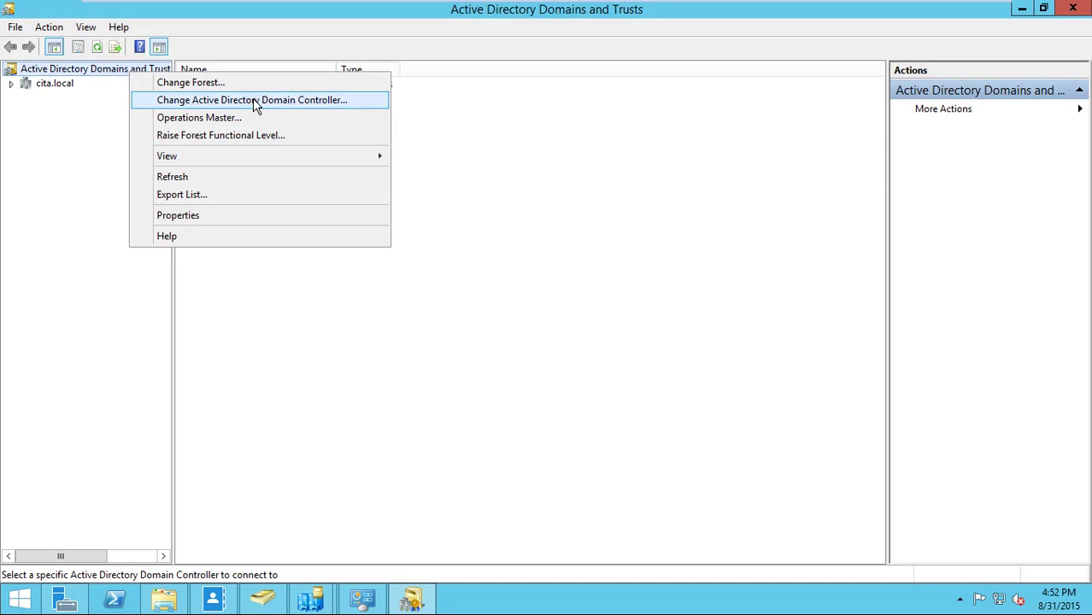
left_click(435, 183)
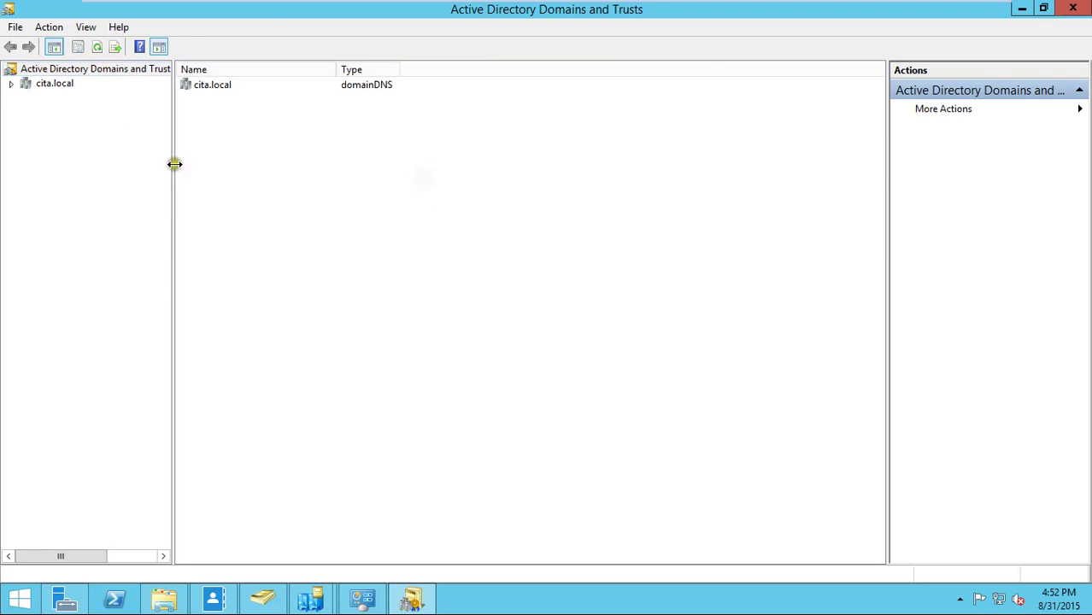
- Drag the tree pane splitter right so more of the root node's server name shows
left_click_drag(174, 163, 228, 166)
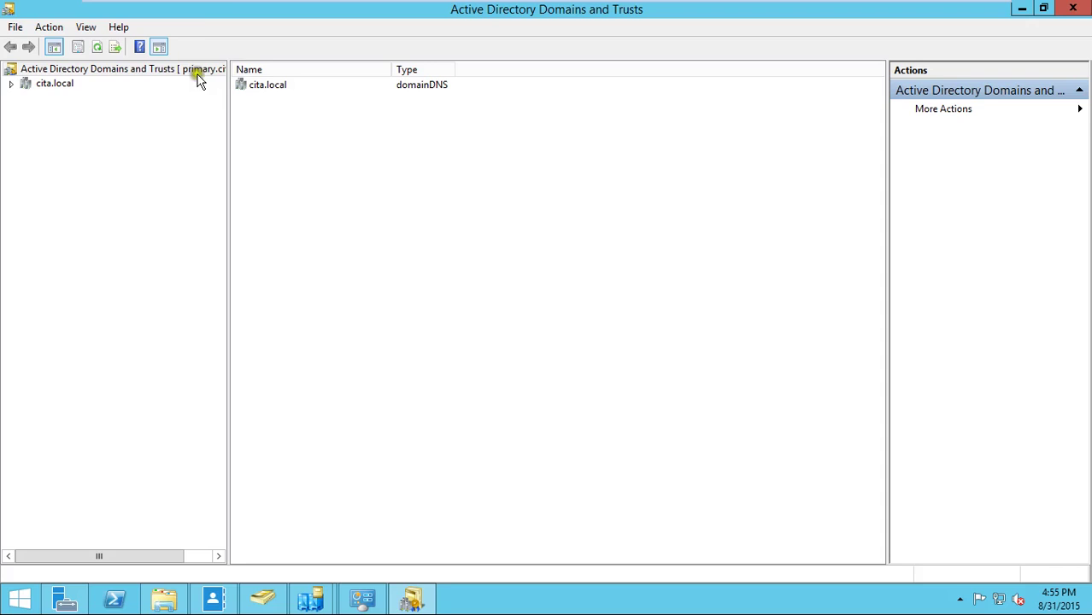
left_click(525, 45)
left_click(443, 83)
mouse_move(547, 3)
left_click(658, 258)
mouse_move(303, 606)
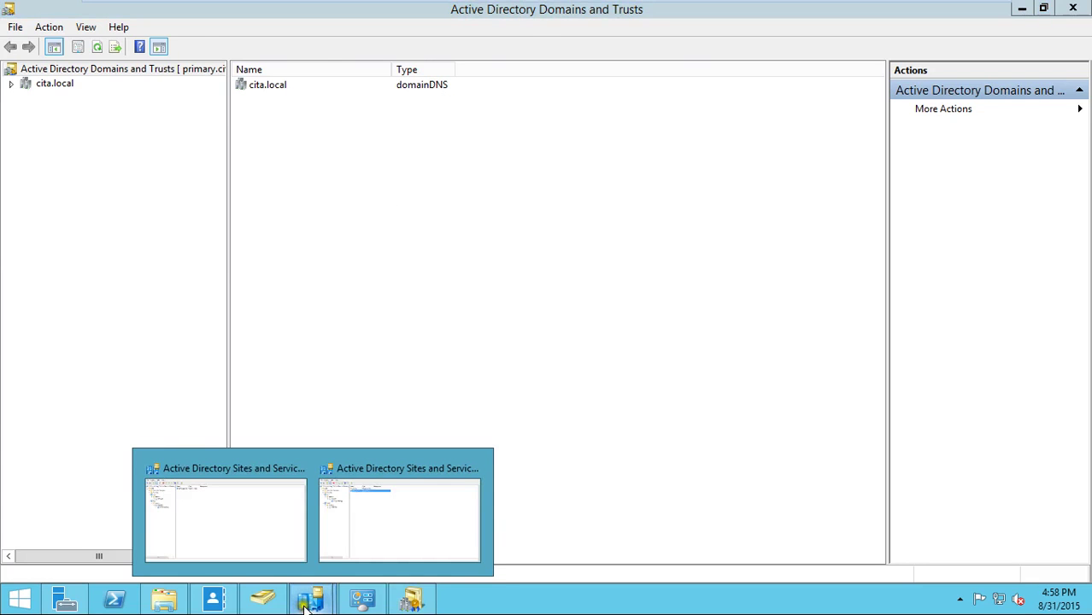
- Close the Sites and Services and Domains and Trusts windows, dismissing the Tools list
left_click(341, 520)
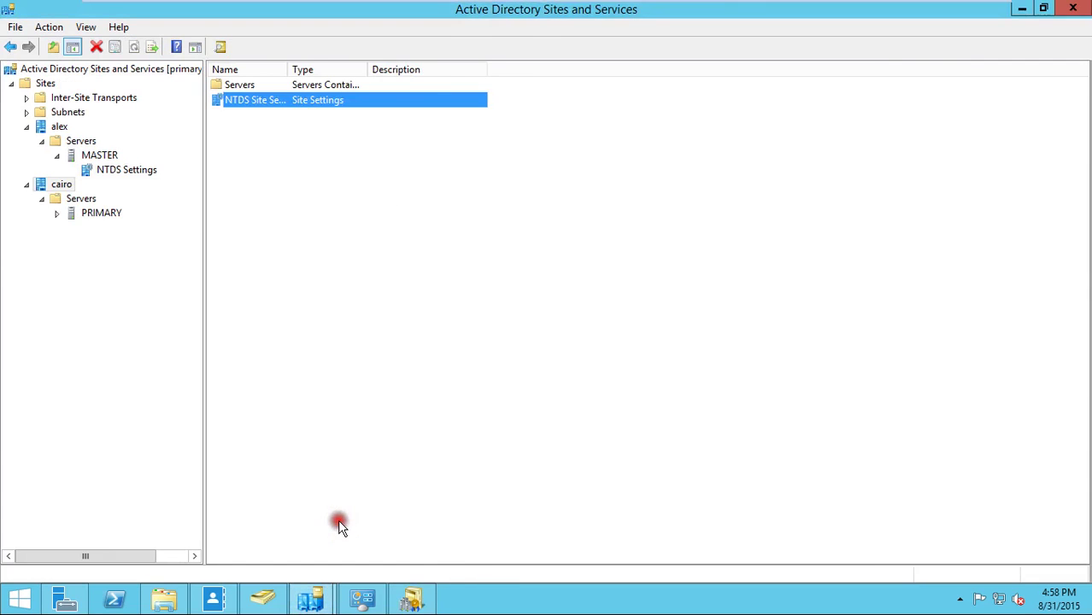
left_click(1073, 8)
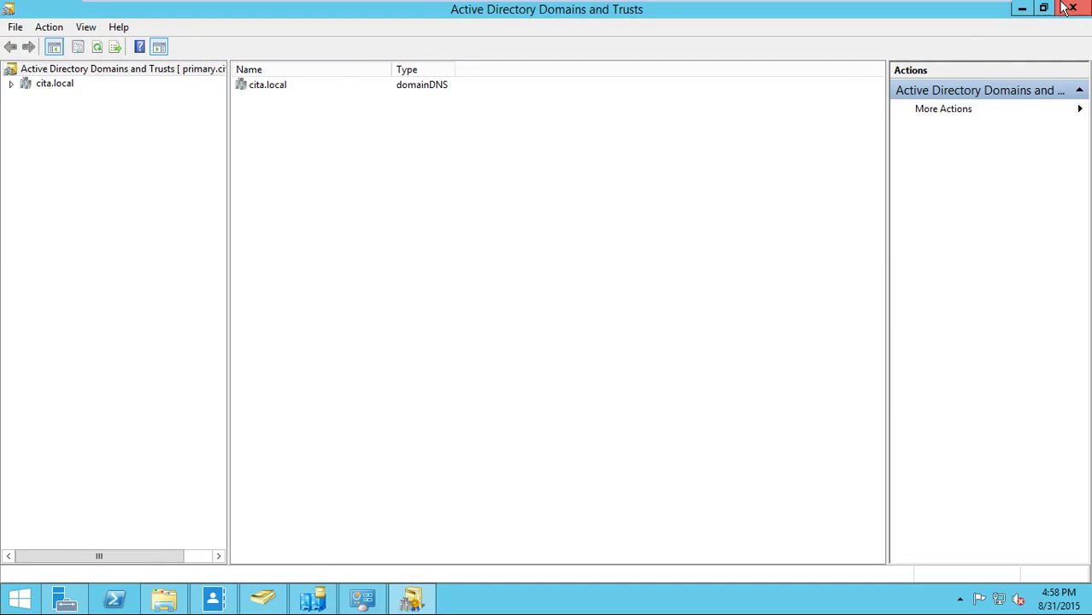
left_click(1073, 8)
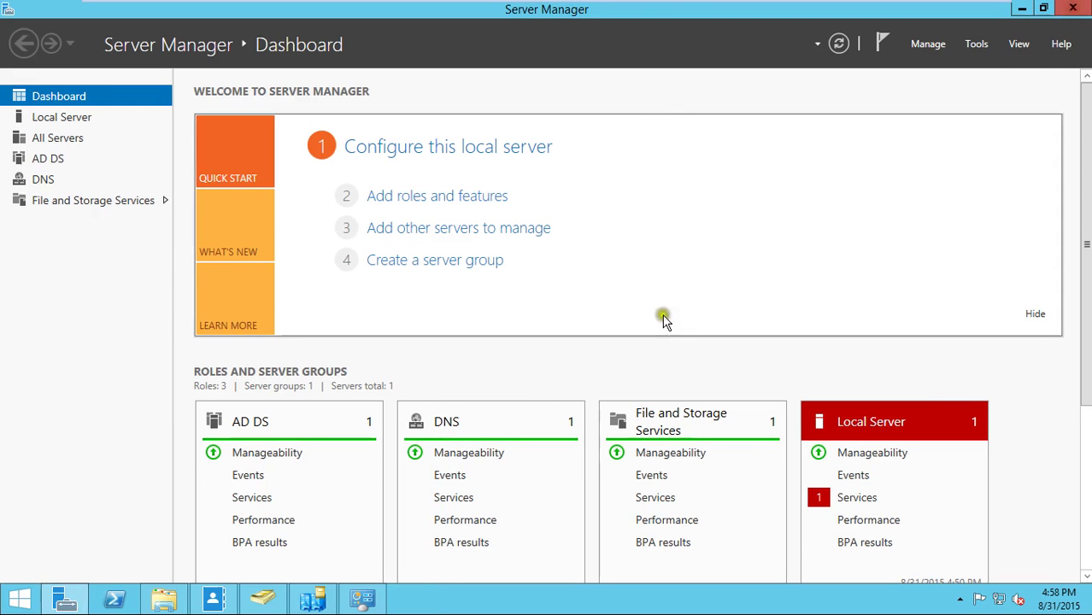
left_click(976, 45)
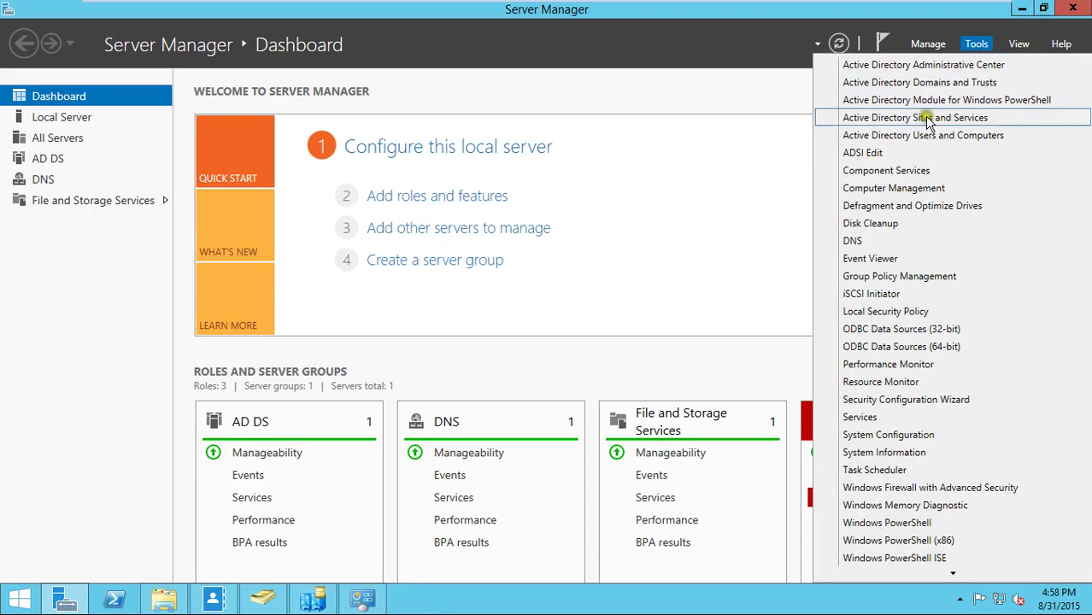
left_click(775, 209)
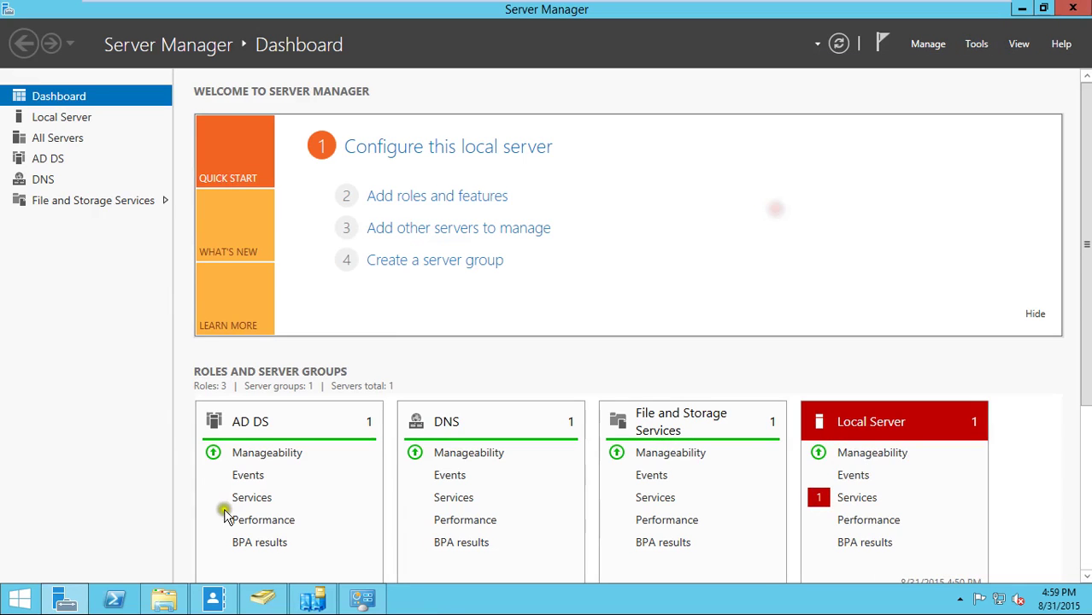
- Launch an empty Console1 by running mmc from the Run box
right_click(18, 598)
left_click(42, 556)
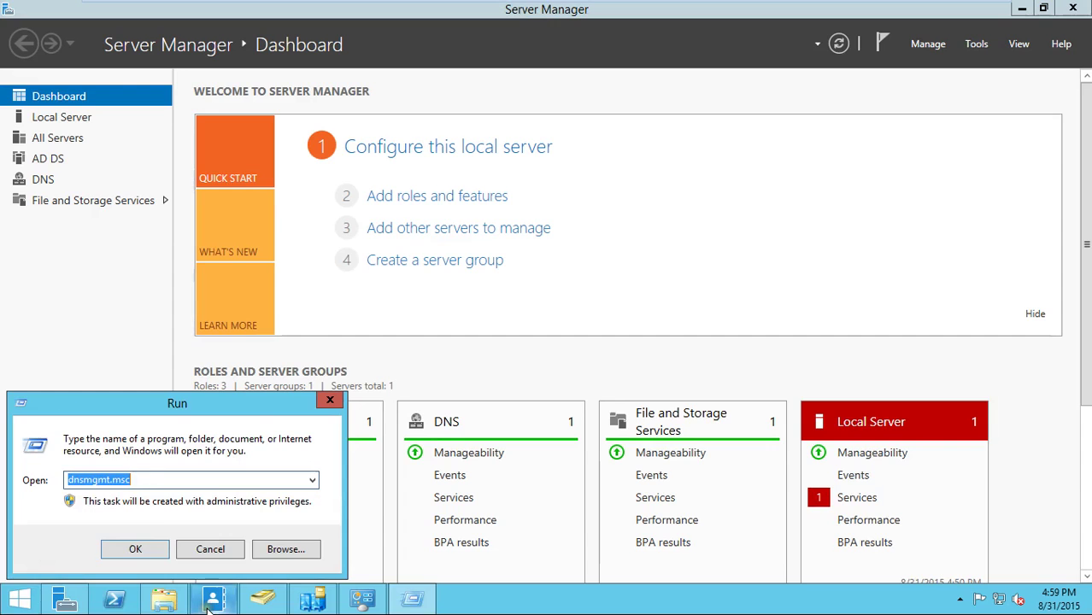
type("mmc")
key("Return")
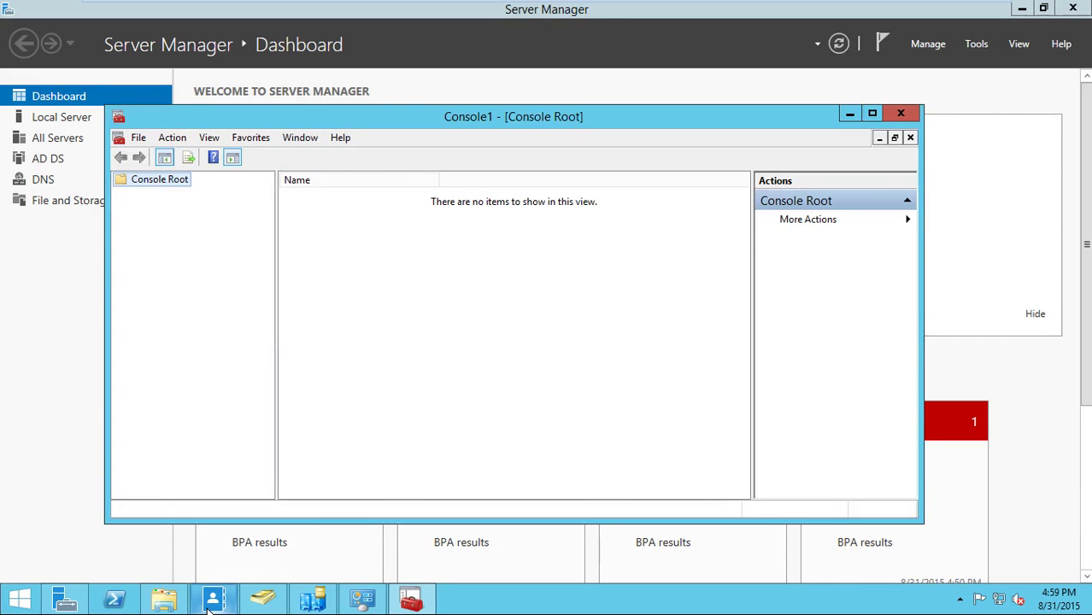
- Add the Active Directory Schema snap-in to Console1, maximize the console and select the schema node
left_click(139, 138)
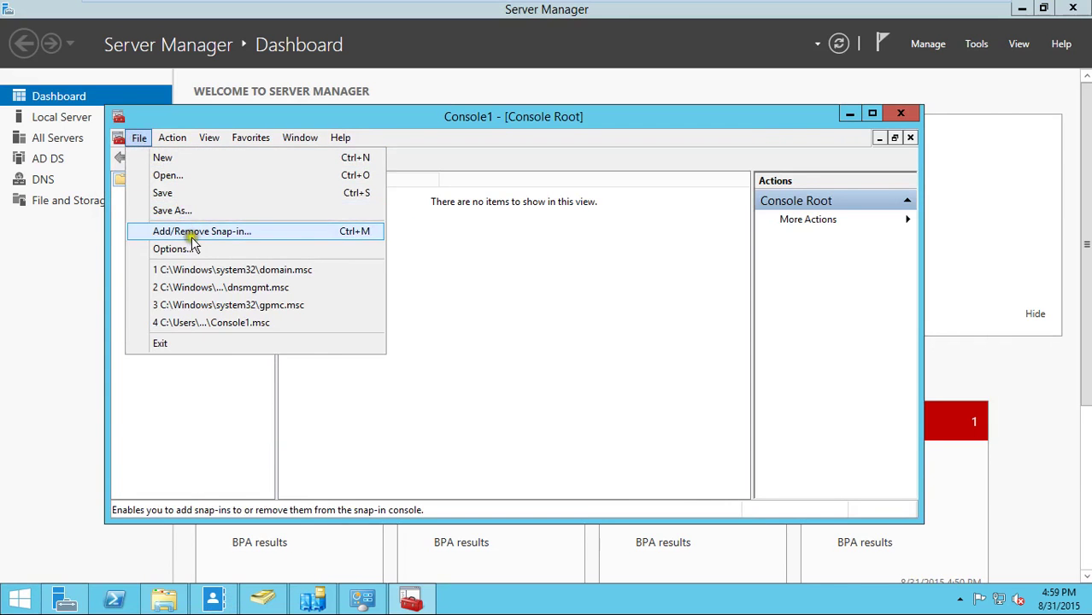
left_click(193, 233)
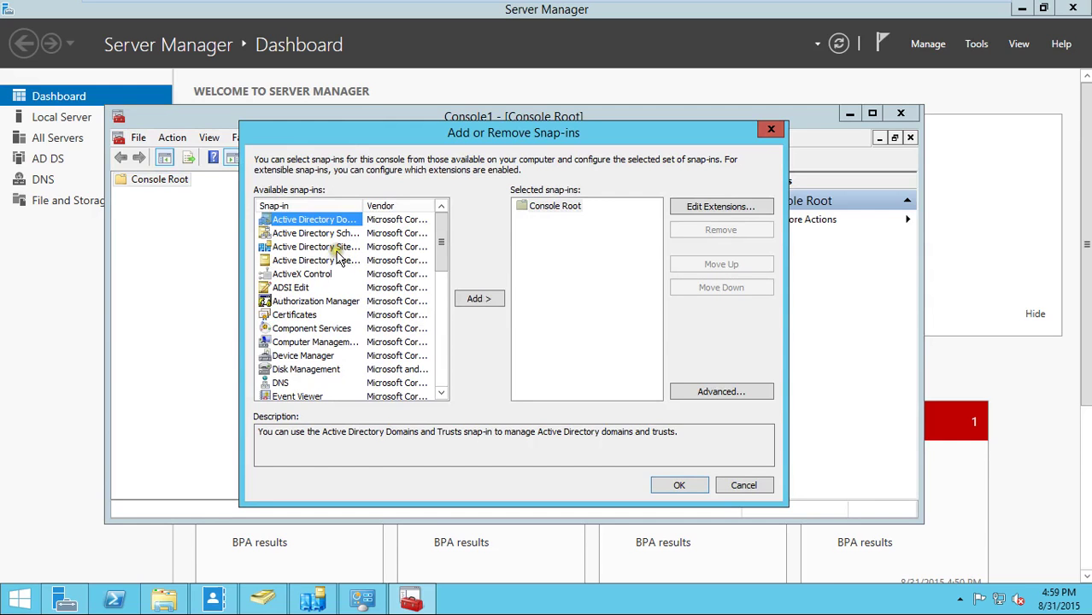
left_click_drag(364, 206, 401, 206)
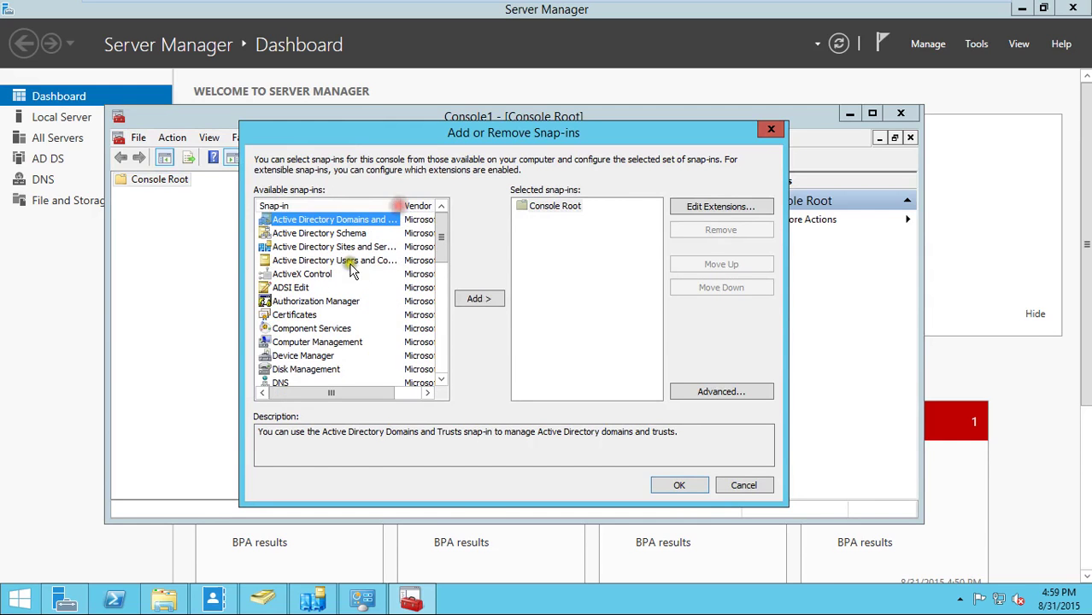
double_click(347, 234)
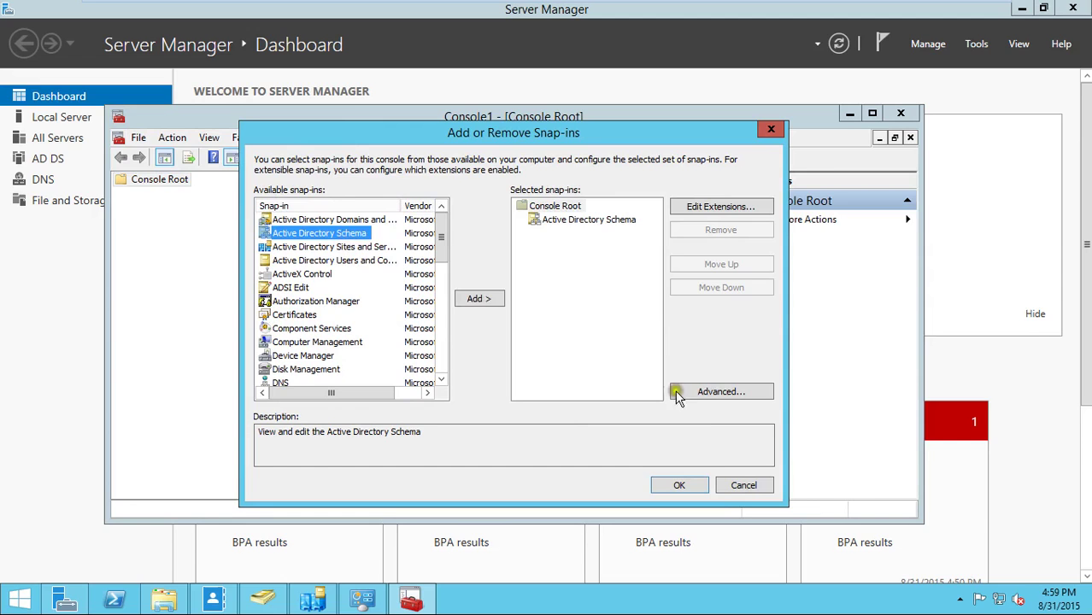
left_click(696, 485)
double_click(577, 117)
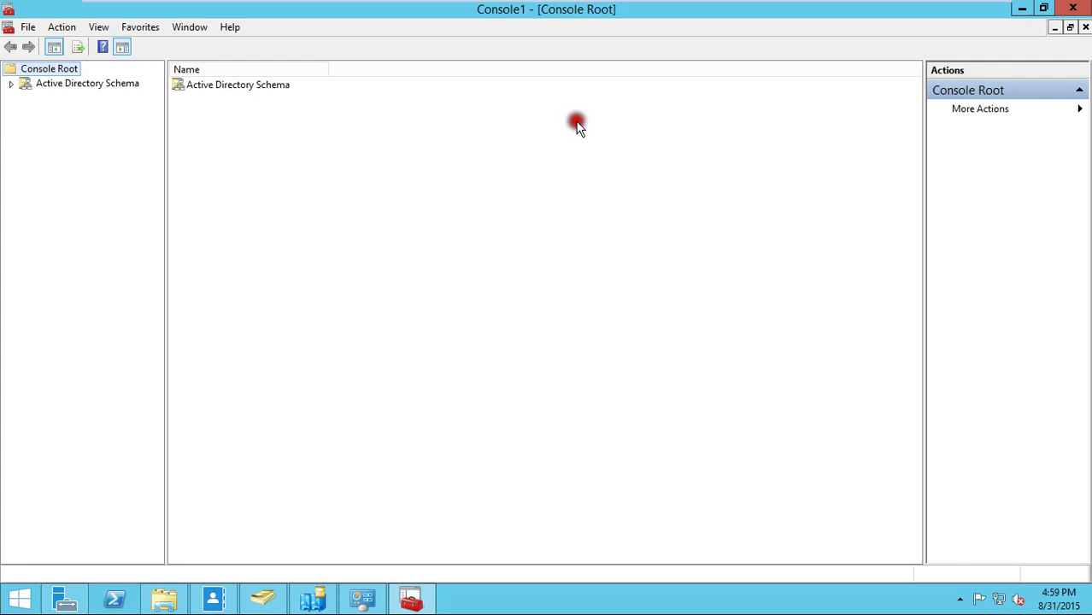
left_click(66, 85)
- Verify primary.cita.local holds the schema master role, then switch to the master server's VM
right_click(68, 92)
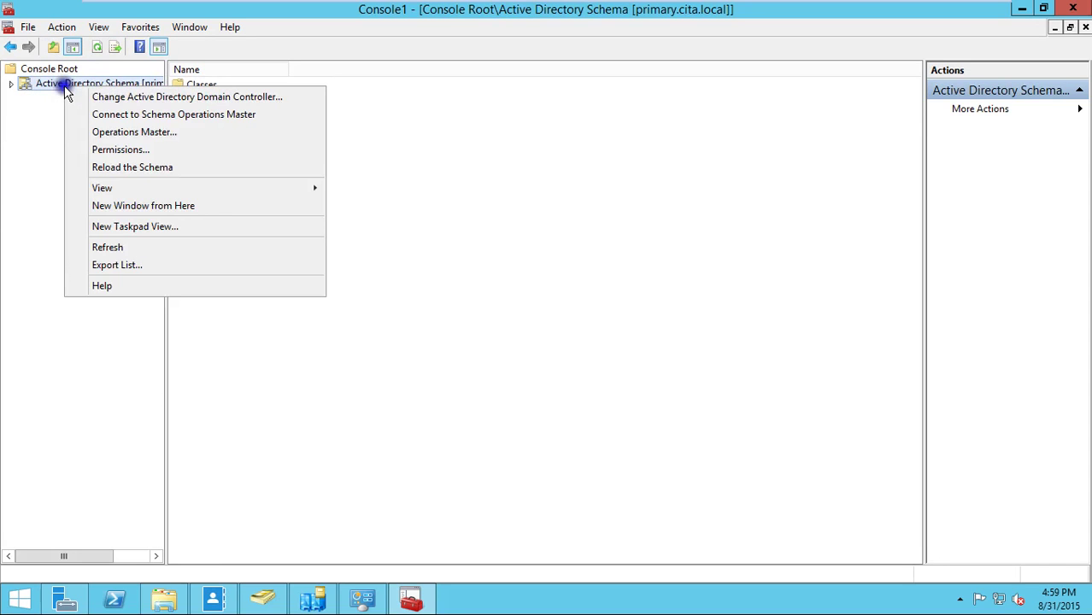
left_click(147, 133)
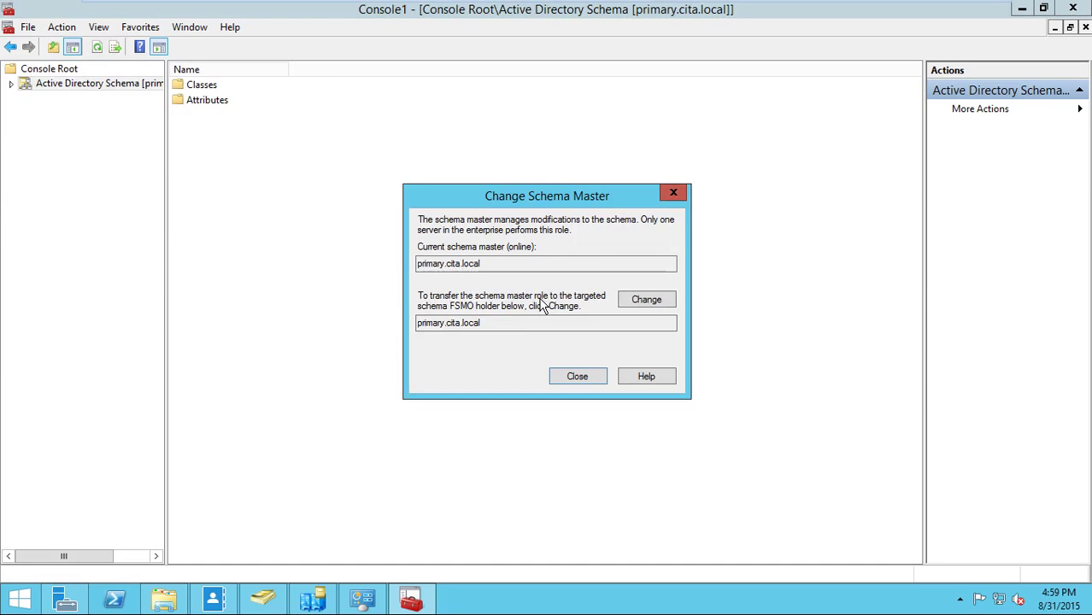
left_click_drag(489, 264, 389, 264)
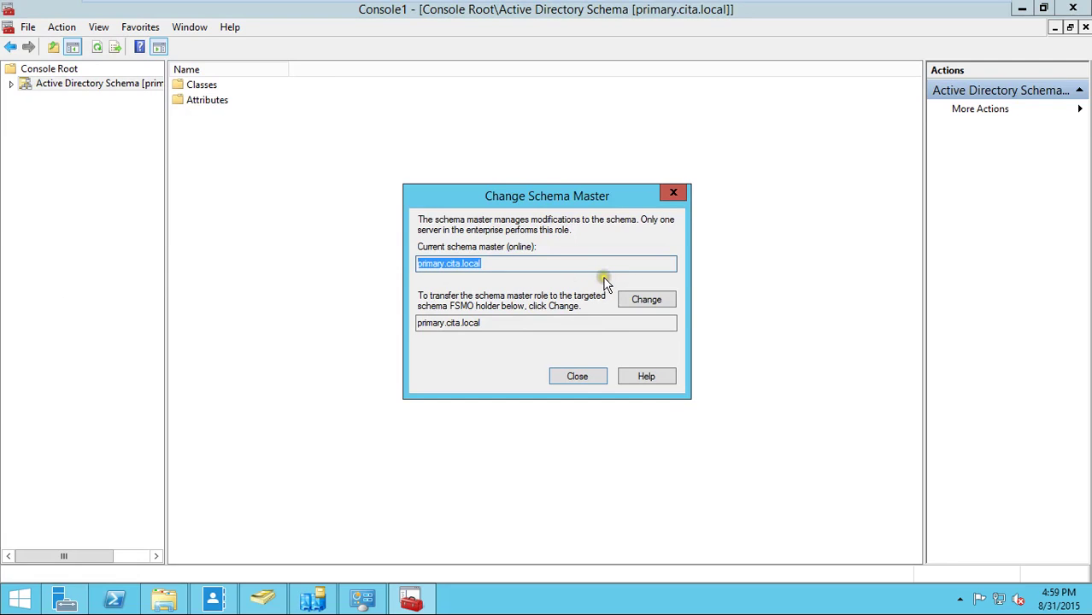
left_click(599, 380)
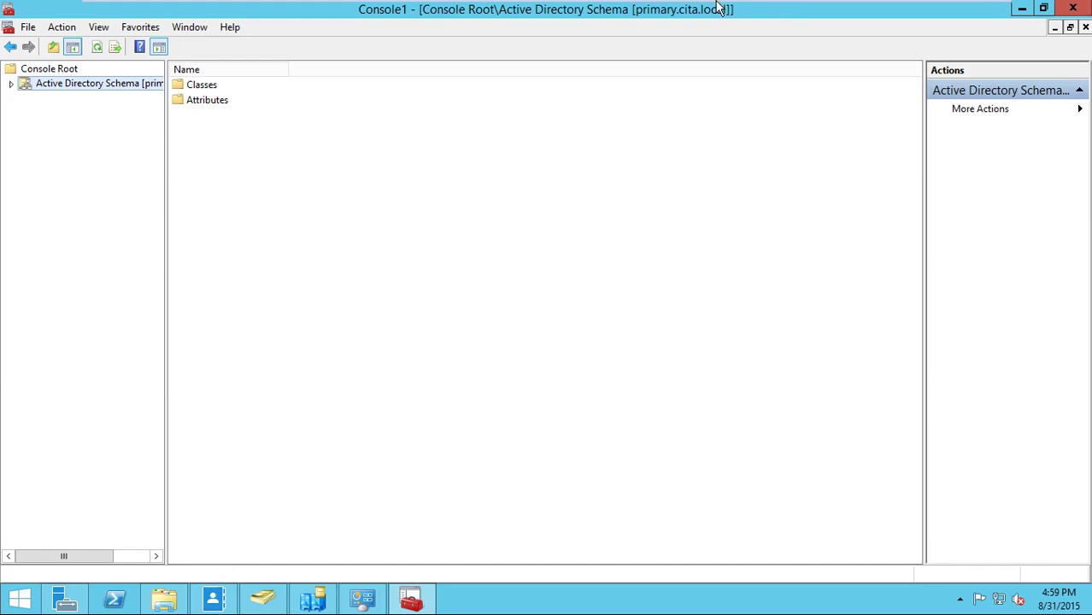
left_click(856, 17)
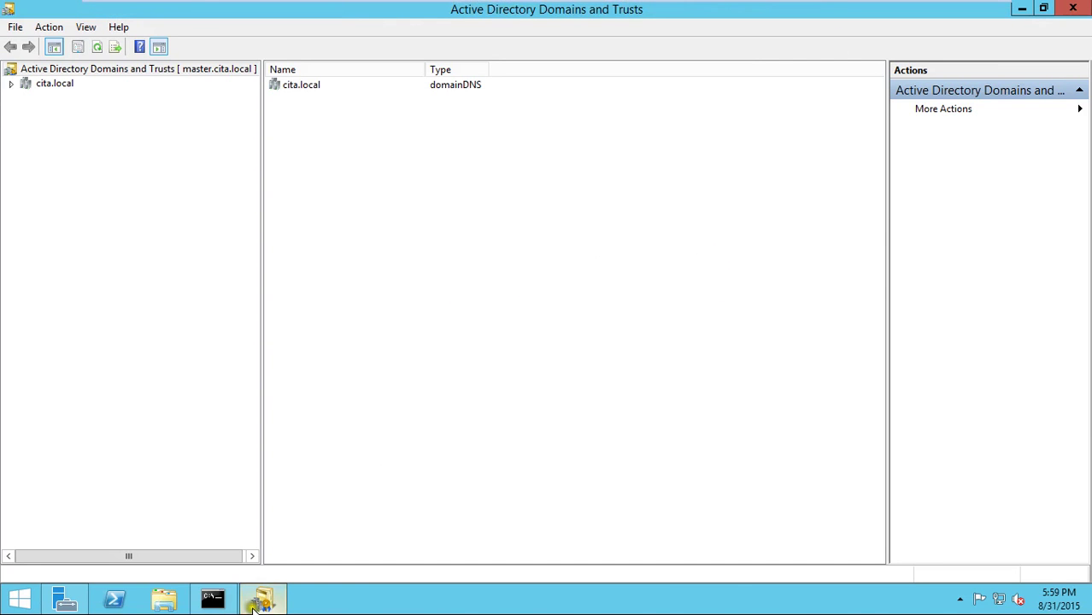
mouse_move(271, 605)
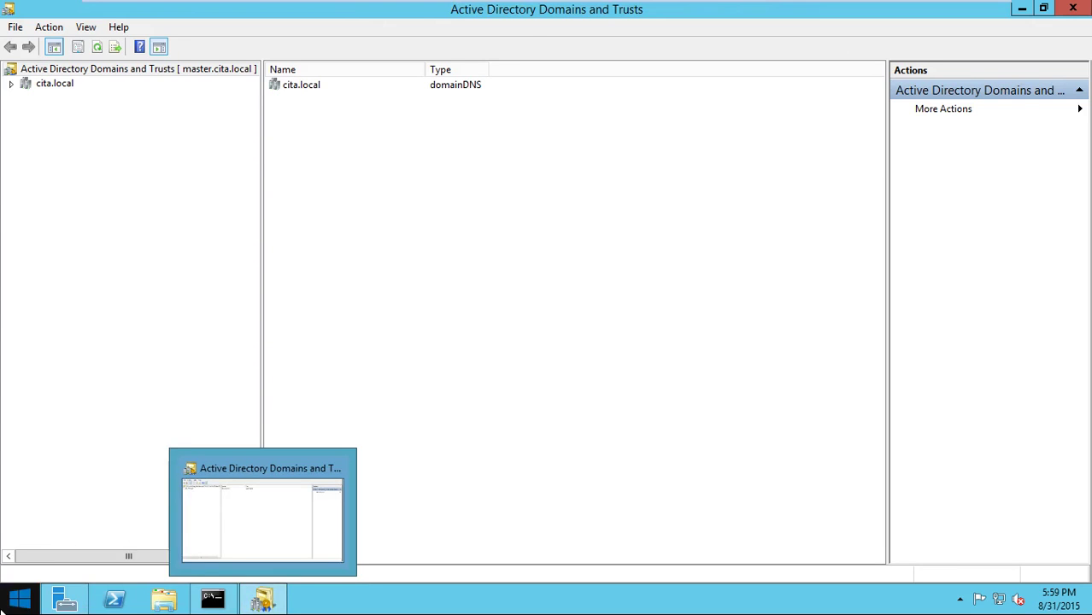
right_click(18, 598)
left_click(51, 559)
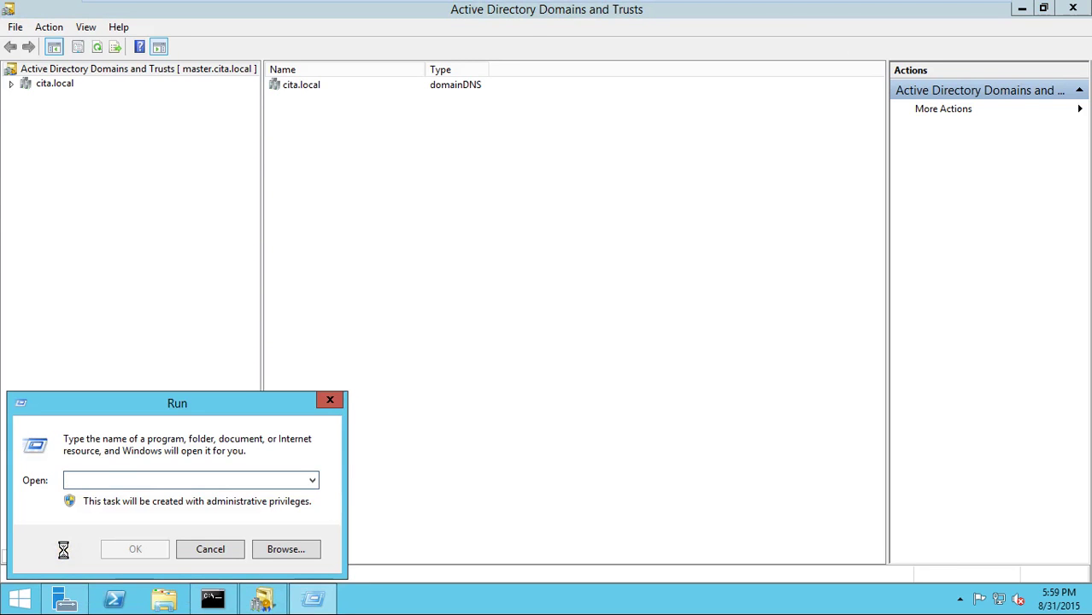
type("mmc")
key("Return")
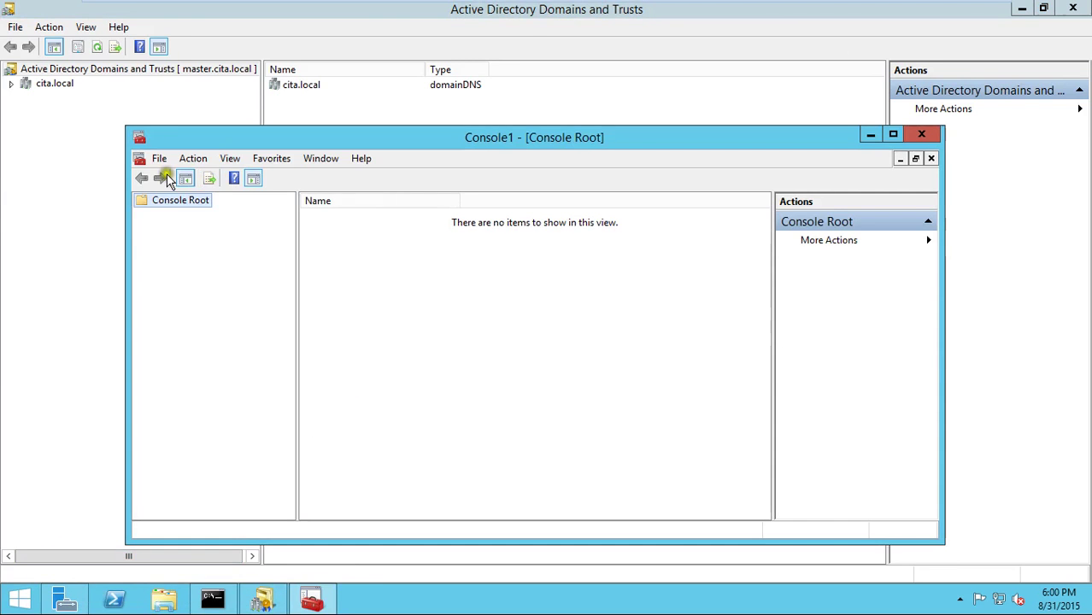
left_click(160, 158)
left_click(201, 250)
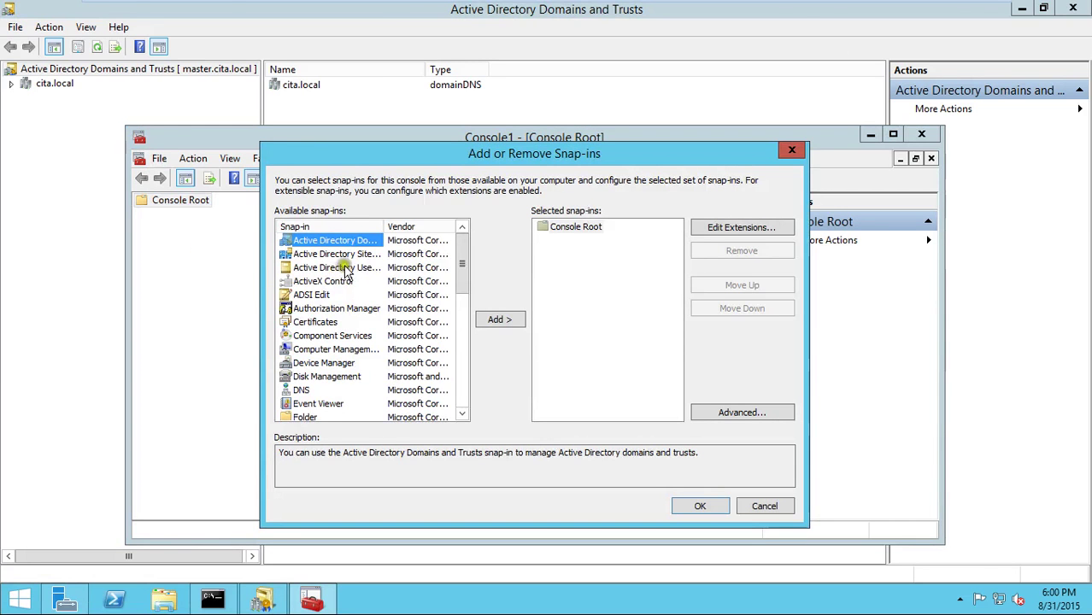
left_click_drag(418, 228, 427, 229)
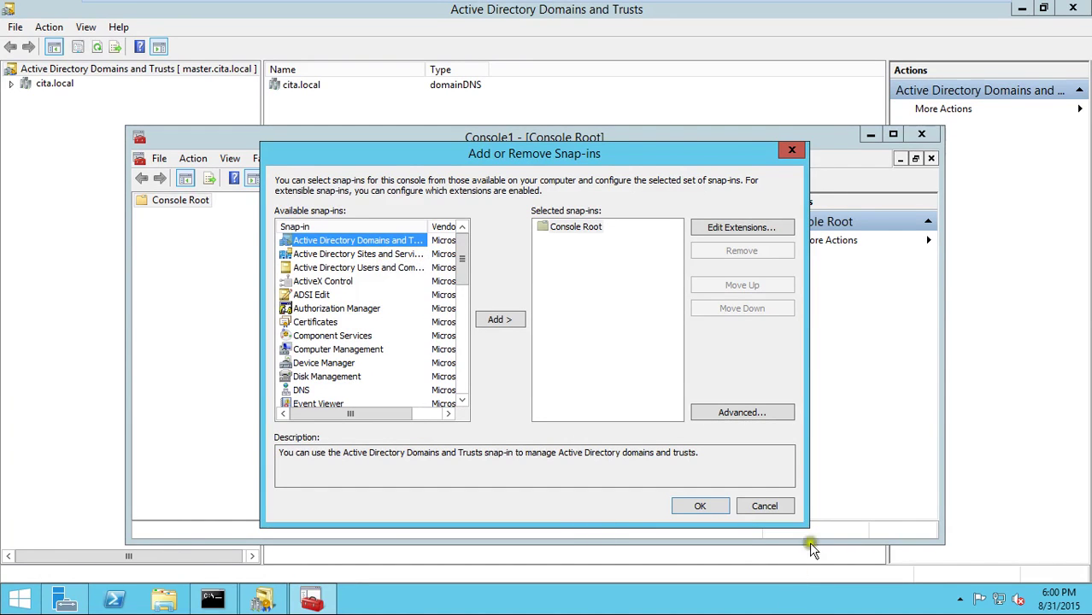
left_click(766, 507)
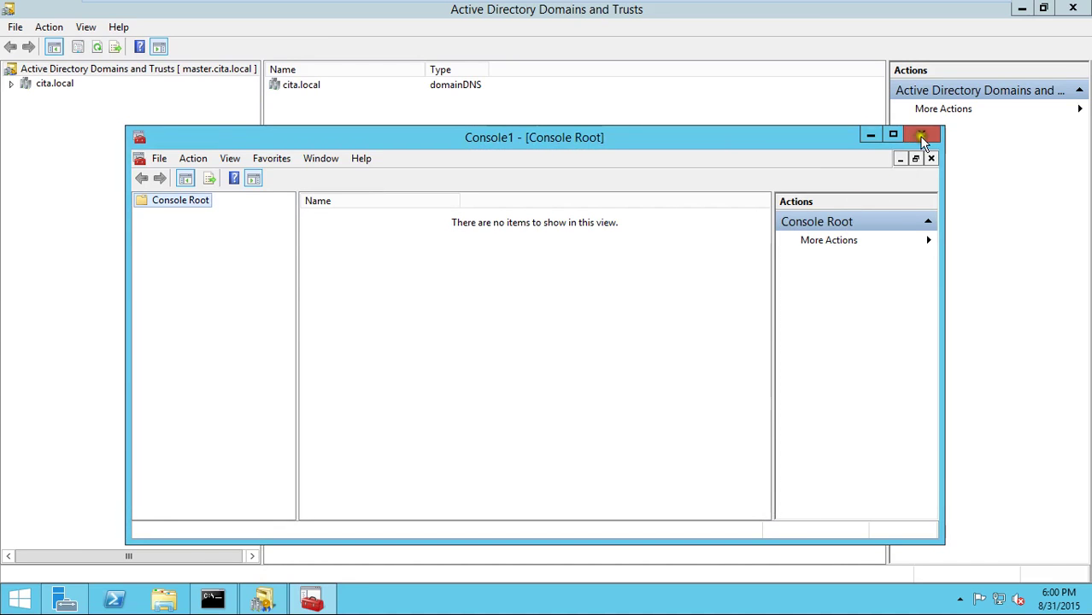
left_click(922, 134)
- Run 'regsvr32.exe schmmgmt.dll' from the Run box and accept the success message
right_click(18, 598)
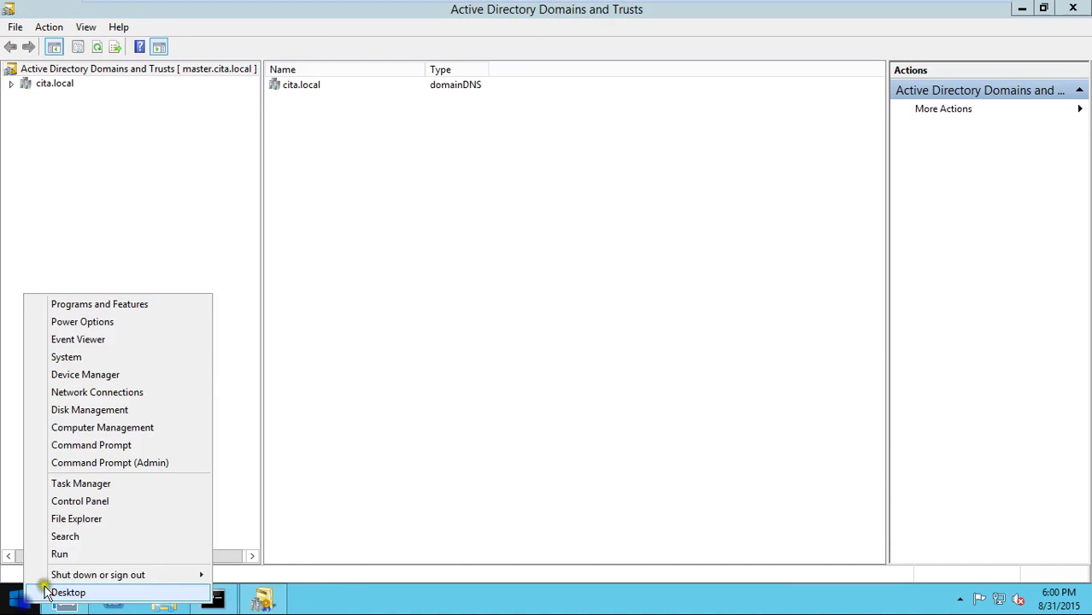
left_click(71, 557)
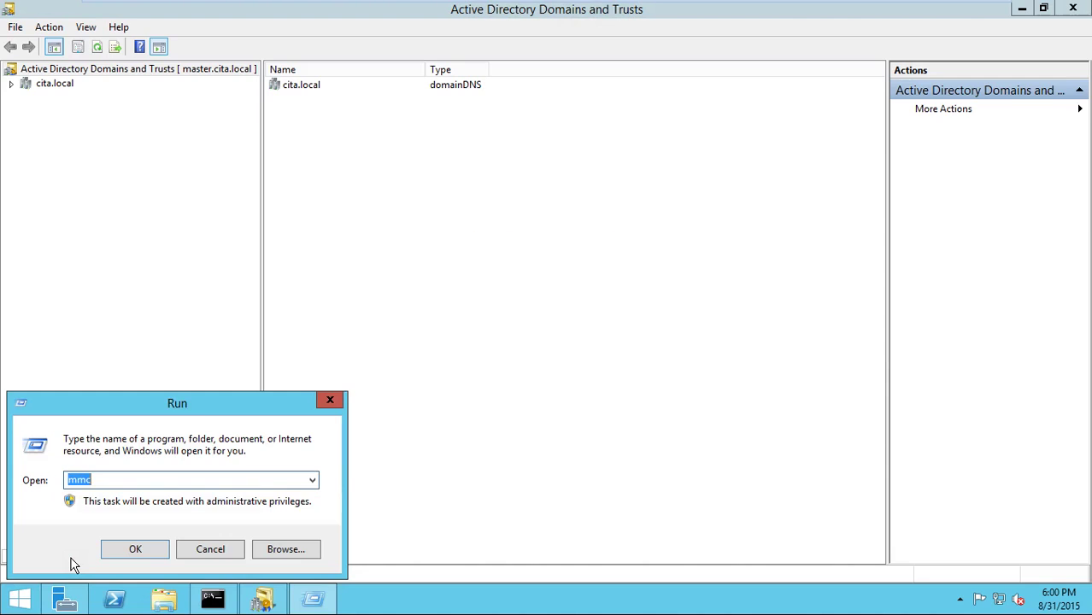
type("regsvr")
key("ctrl+a")
key("BackSpace")
type("exe")
key("BackSpace")
key("BackSpace")
key("BackSpace")
type("regsvr32.exe schmmgmt")
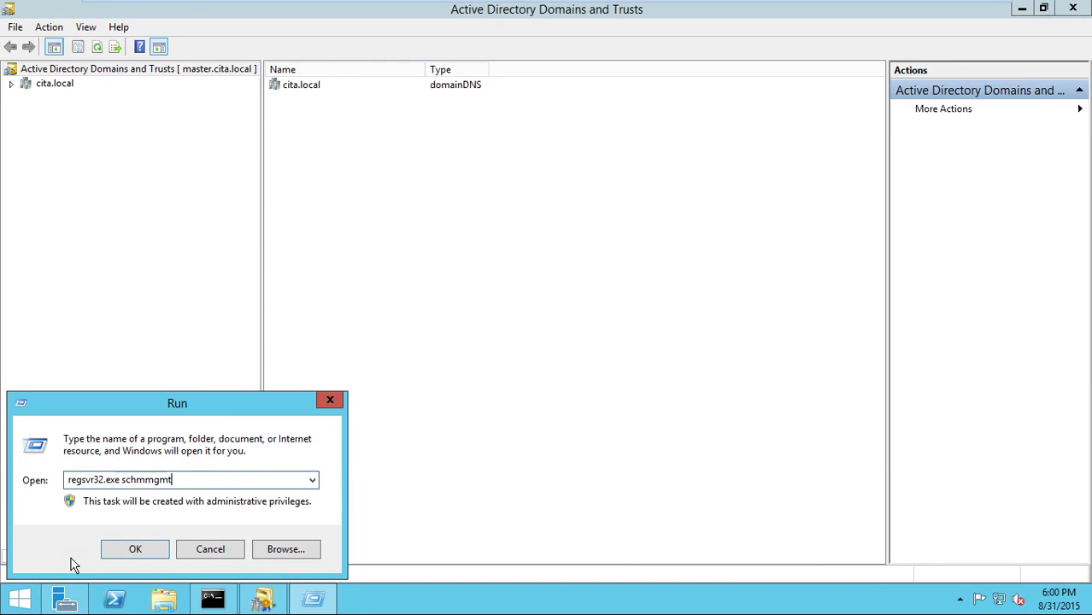
type(".dll")
key("Return")
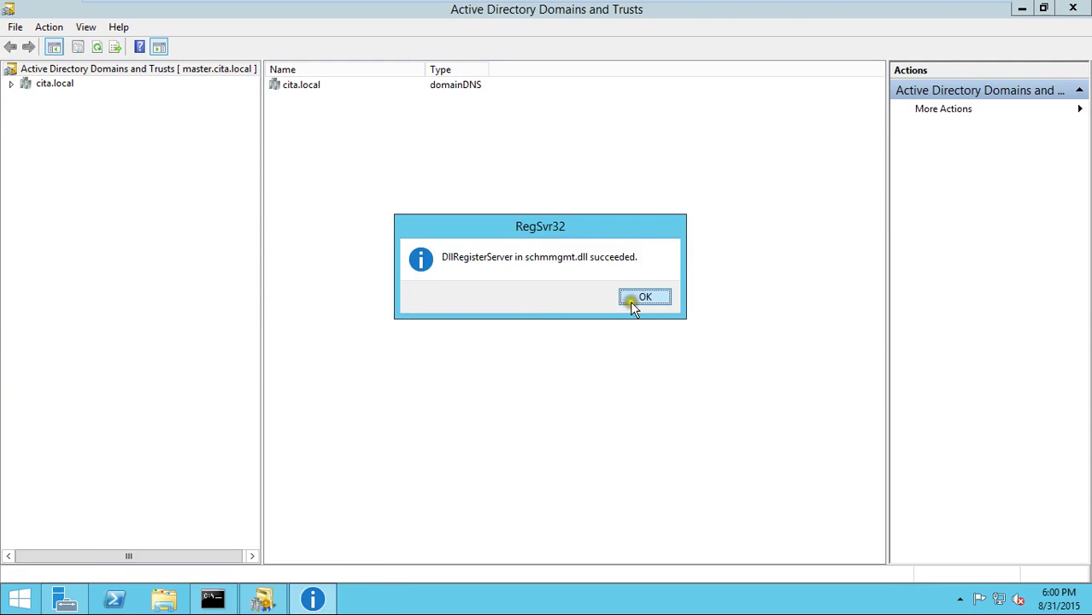
left_click(630, 301)
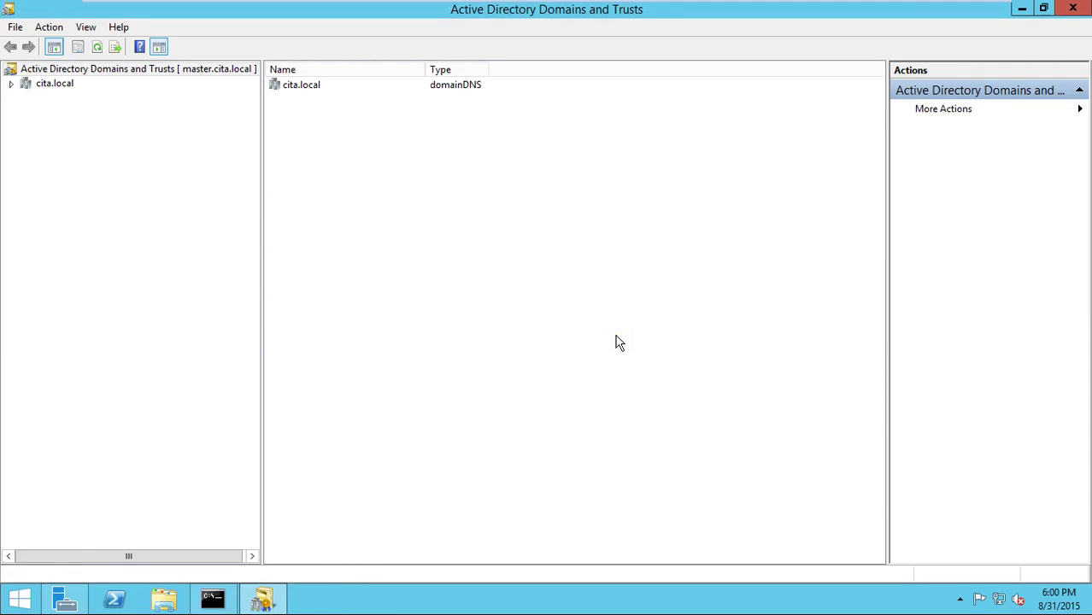
- Edit the previous Run command to 'regsvr64.exe schmmgmt.dll' and run it
right_click(15, 592)
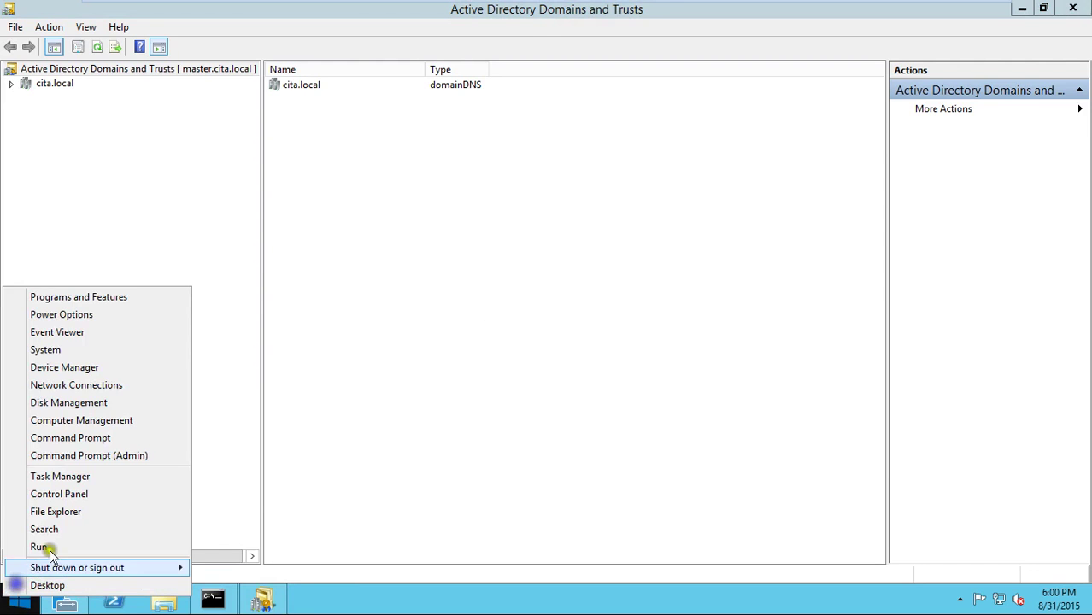
left_click(50, 548)
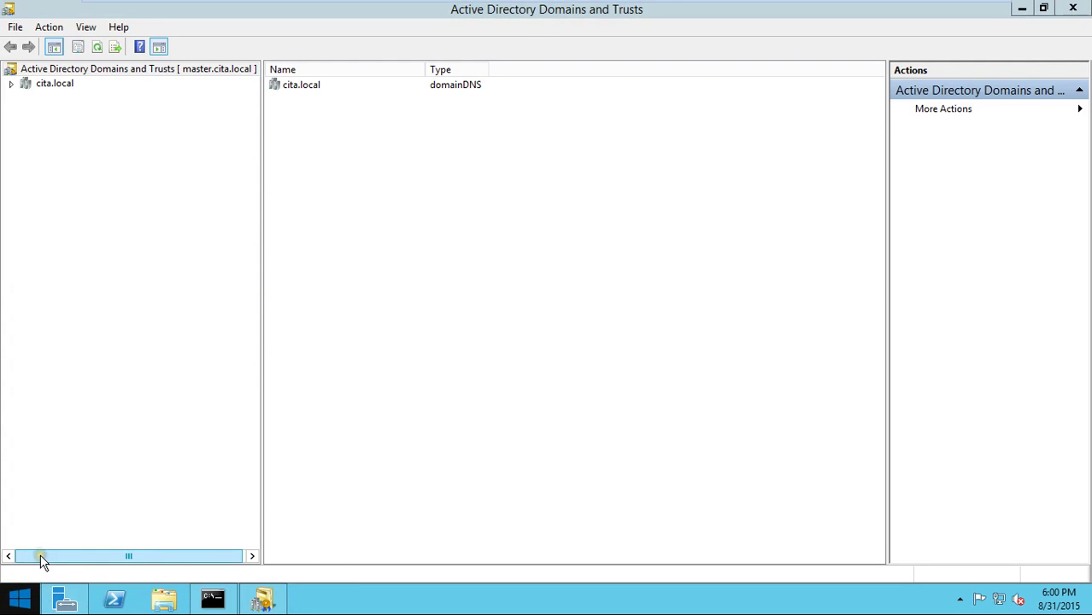
right_click(17, 598)
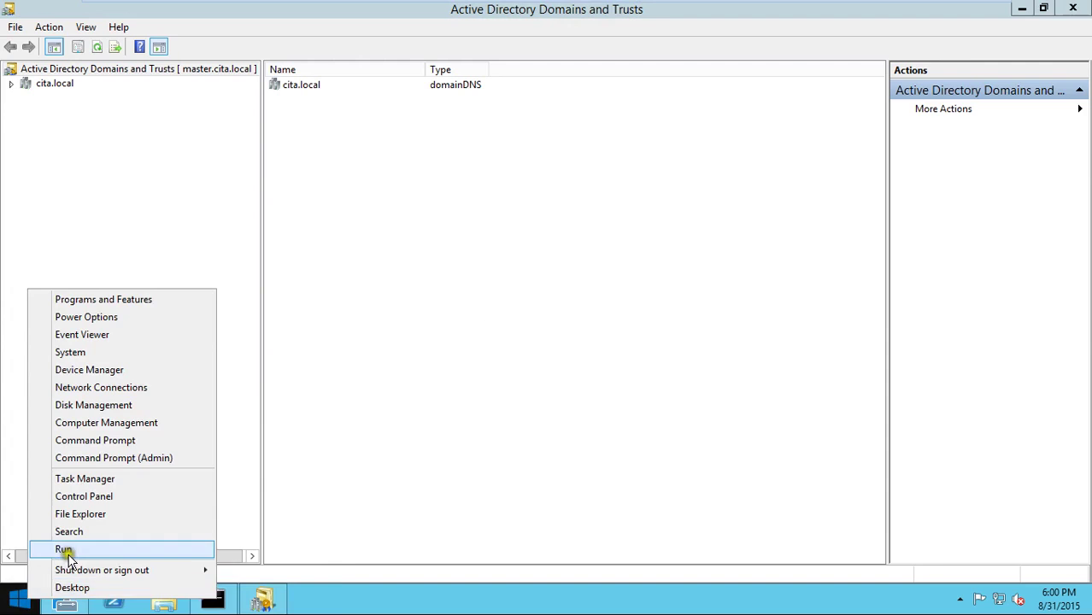
left_click(65, 550)
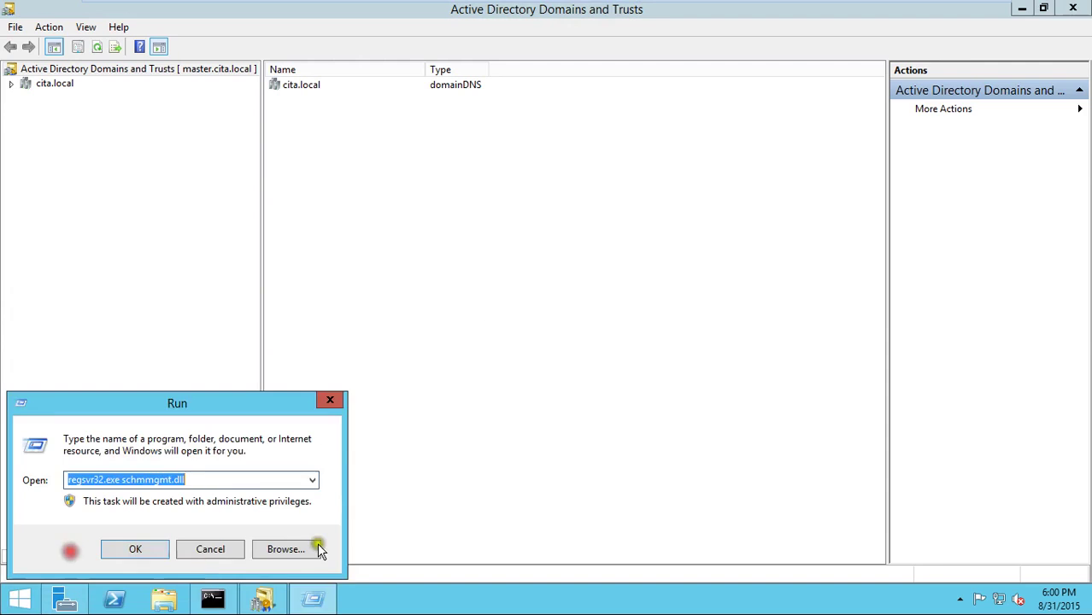
left_click(255, 483)
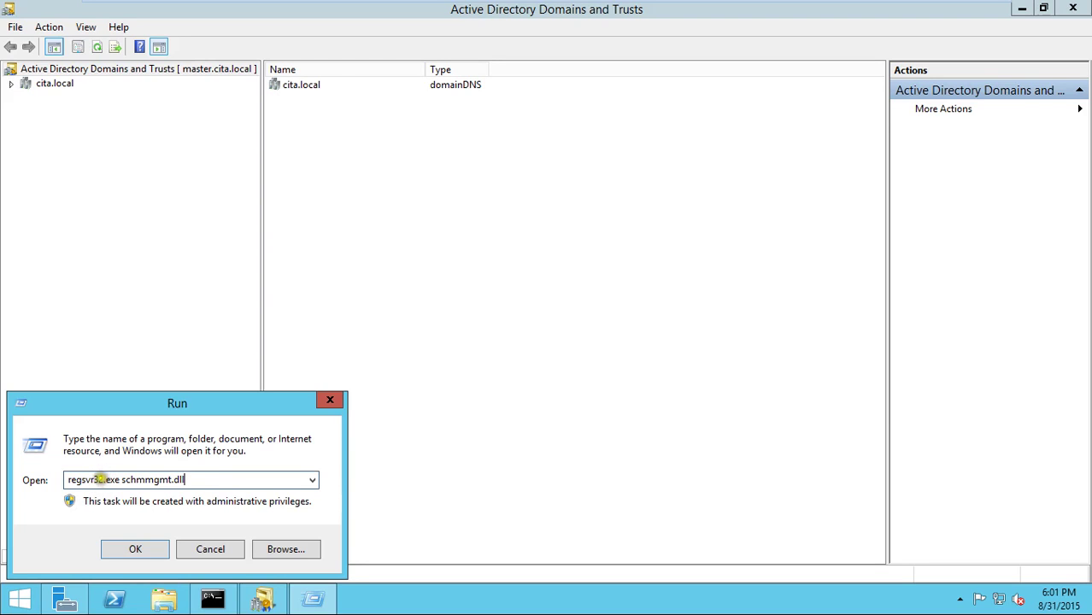
key("BackSpace")
key("BackSpace")
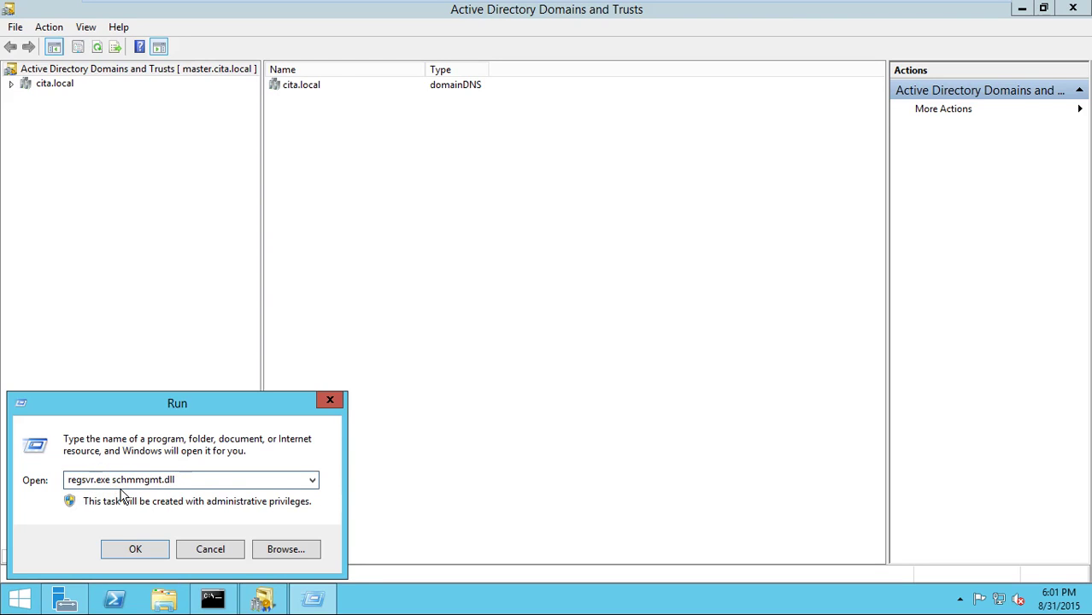
type("64")
key("Return")
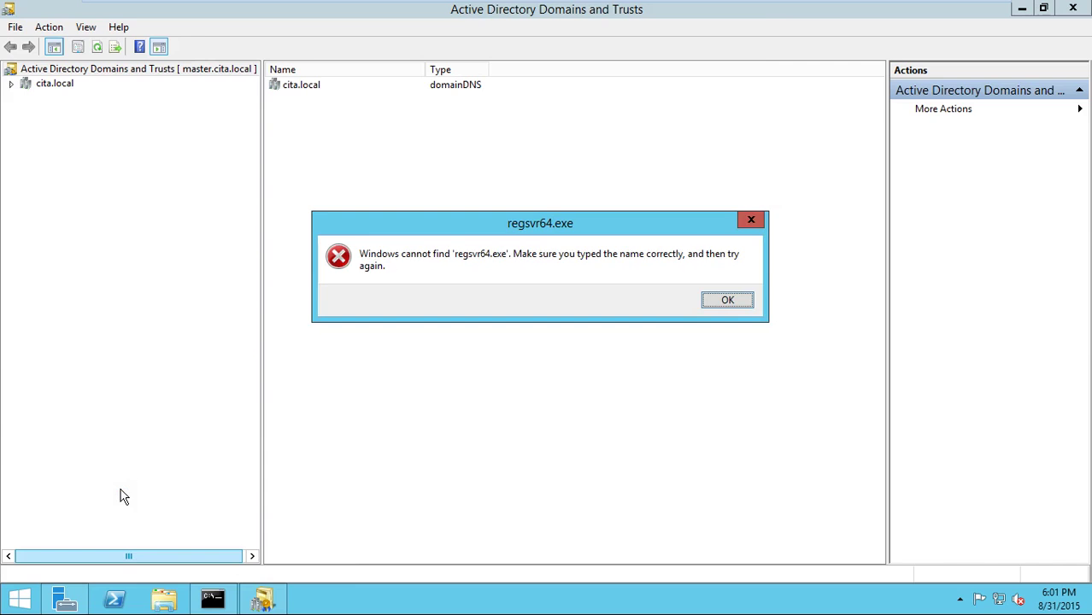
- Dismiss the missing regsvr64.exe error, cancel Run and return to Domains and Trusts
key("Return")
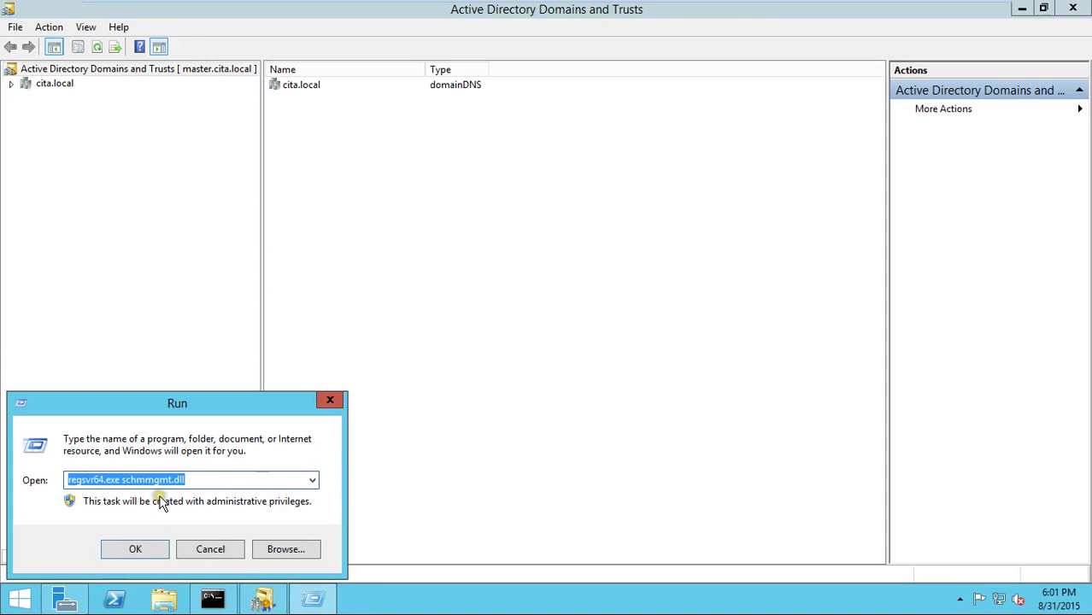
left_click(214, 555)
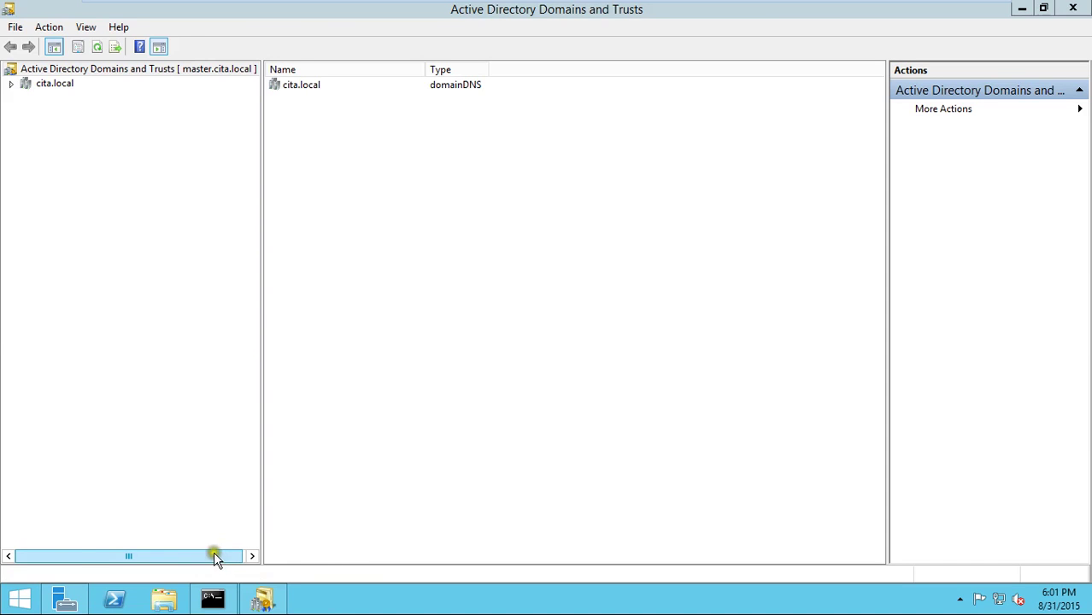
left_click(77, 562)
- Launch a new empty management console by running mmc
left_click(265, 603)
right_click(18, 600)
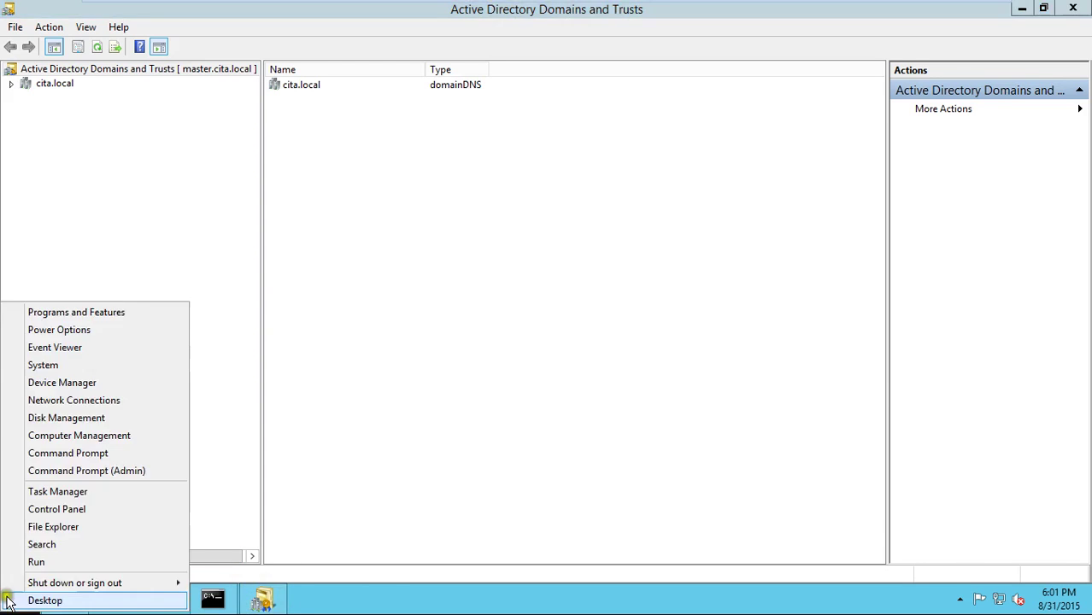
left_click(24, 561)
type("mmc")
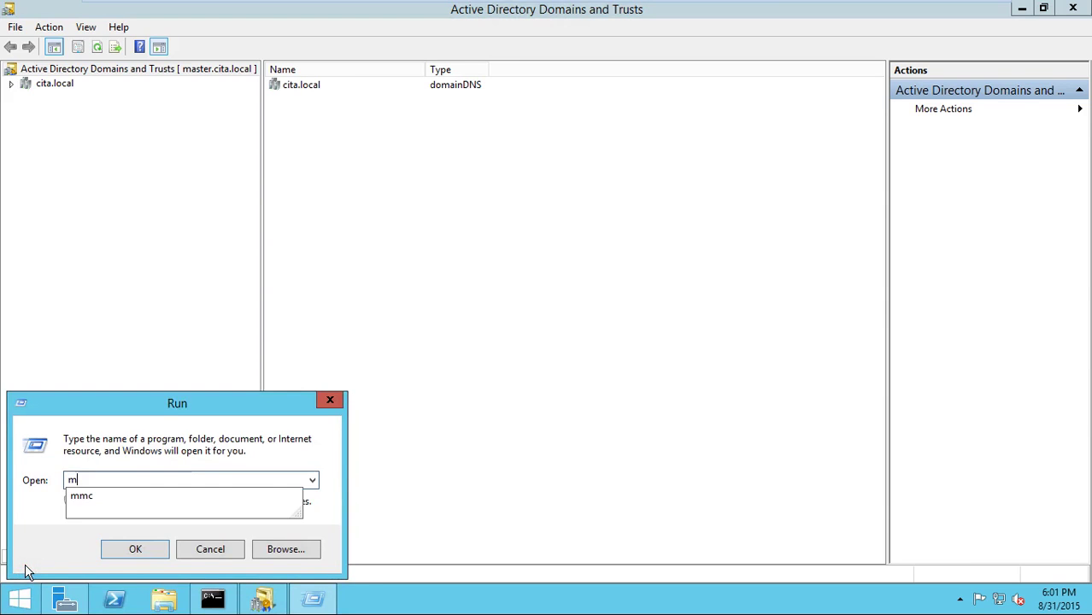
key("Return")
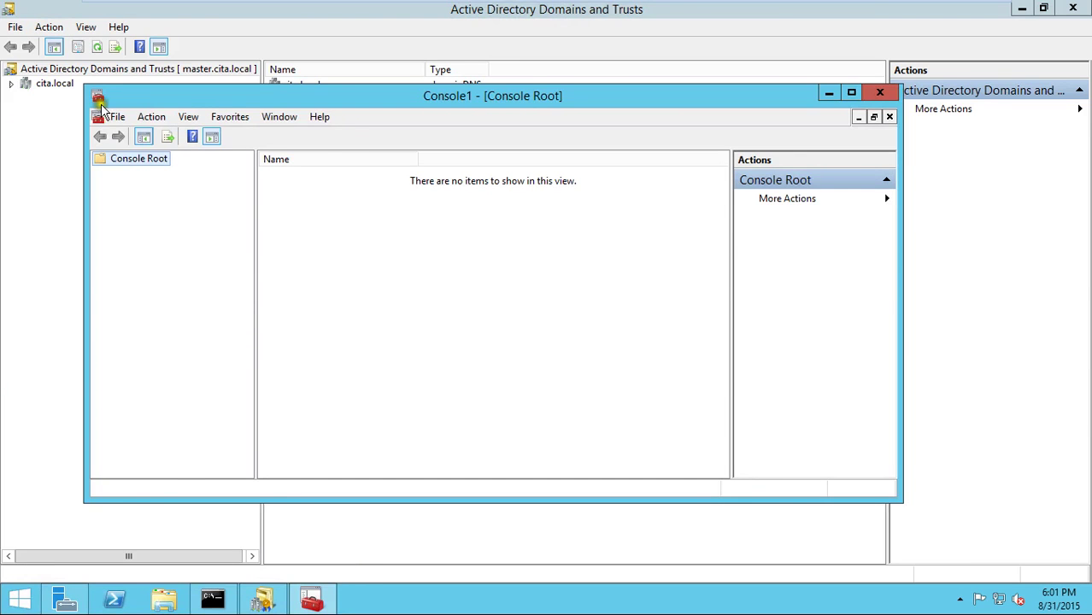
- Add the Active Directory Schema snap-in, maximize the console and select the schema node
left_click(117, 117)
left_click(190, 211)
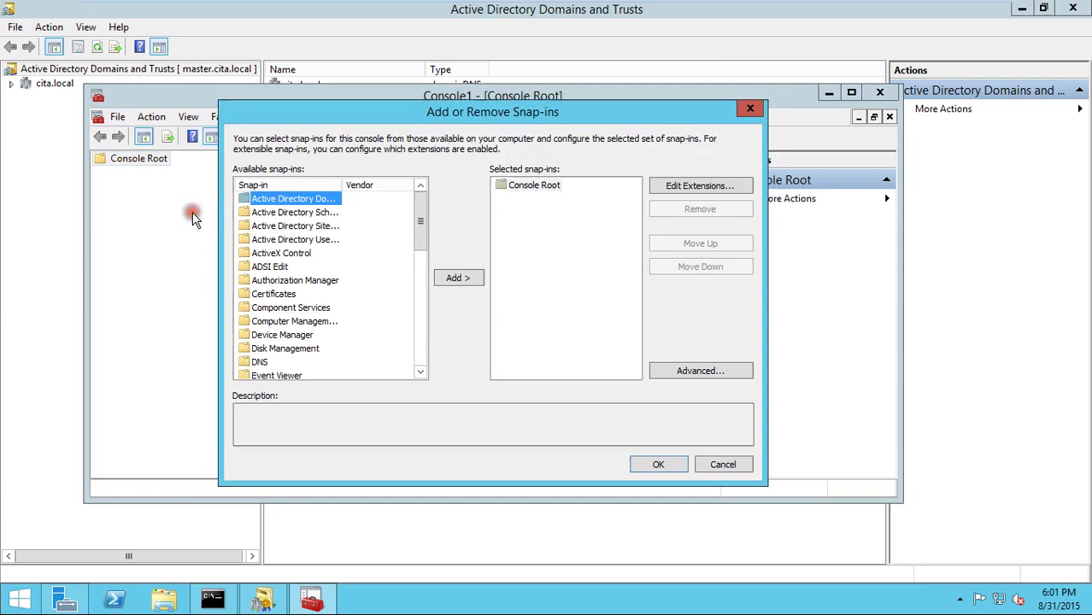
double_click(315, 214)
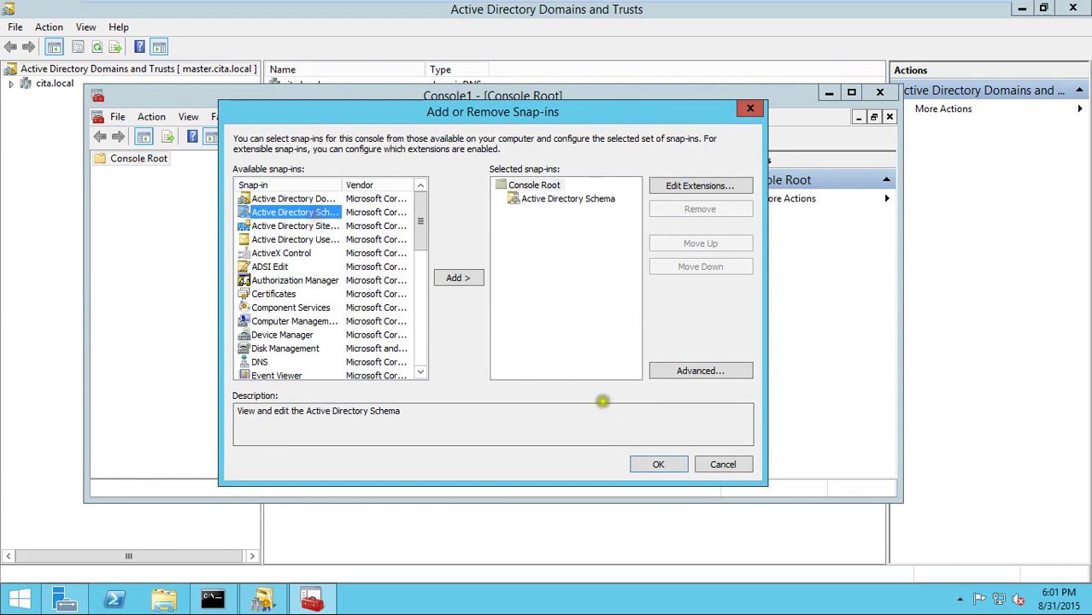
left_click(658, 463)
double_click(401, 97)
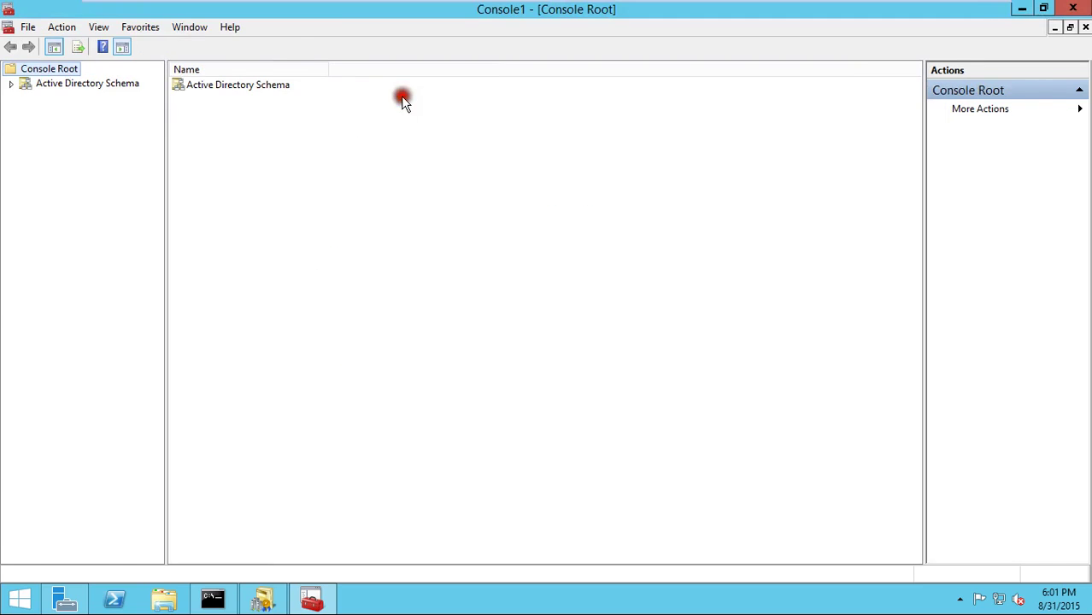
left_click(38, 84)
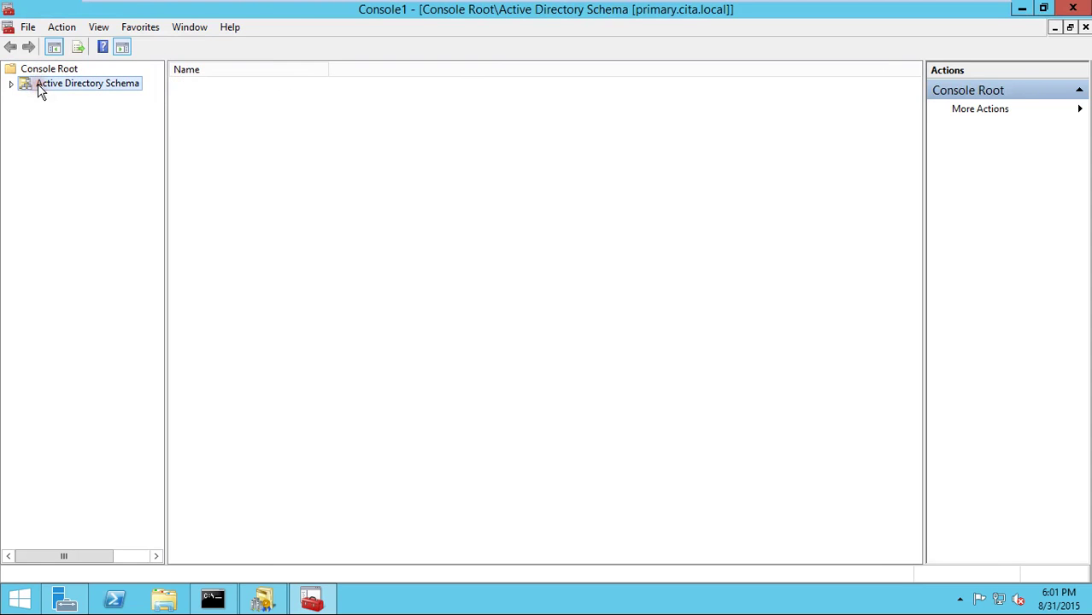
- Change the schema snap-in's domain controller to master.cita.local and acknowledge the warning
right_click(38, 84)
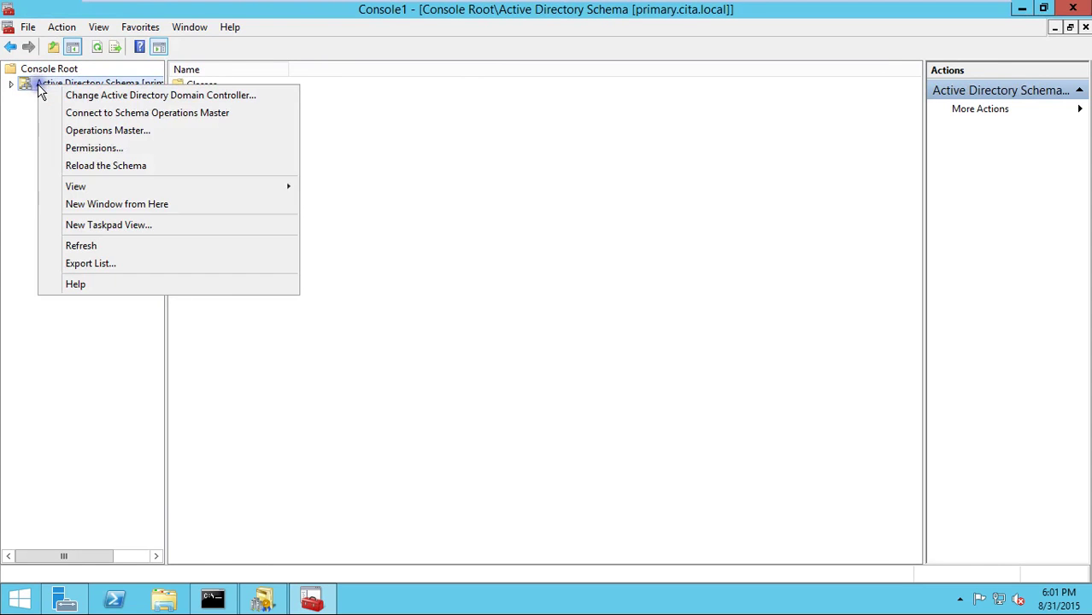
left_click(433, 233)
left_click_drag(166, 140, 249, 146)
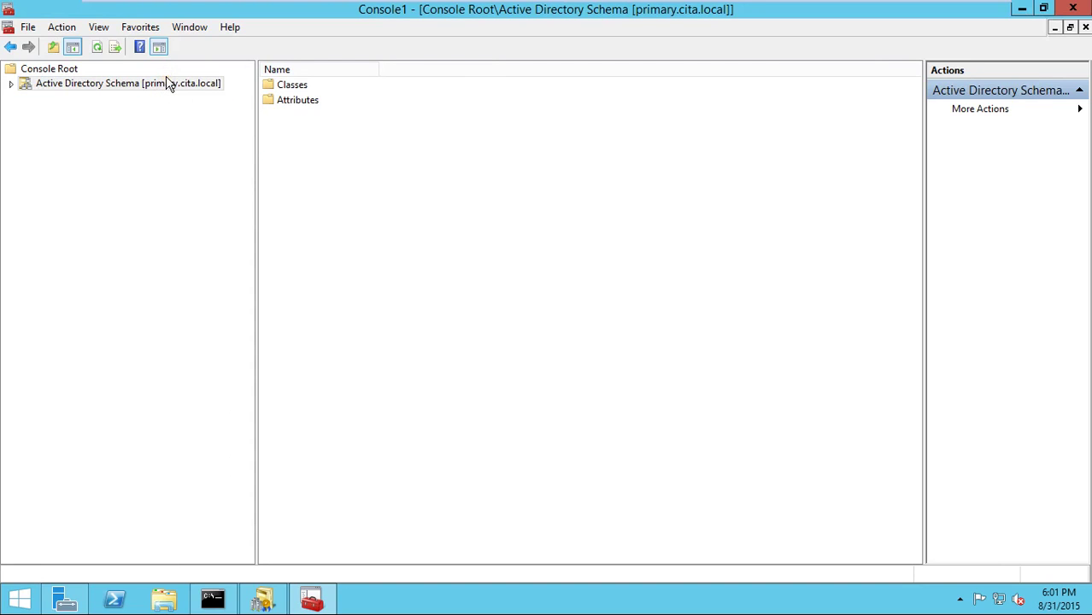
right_click(170, 84)
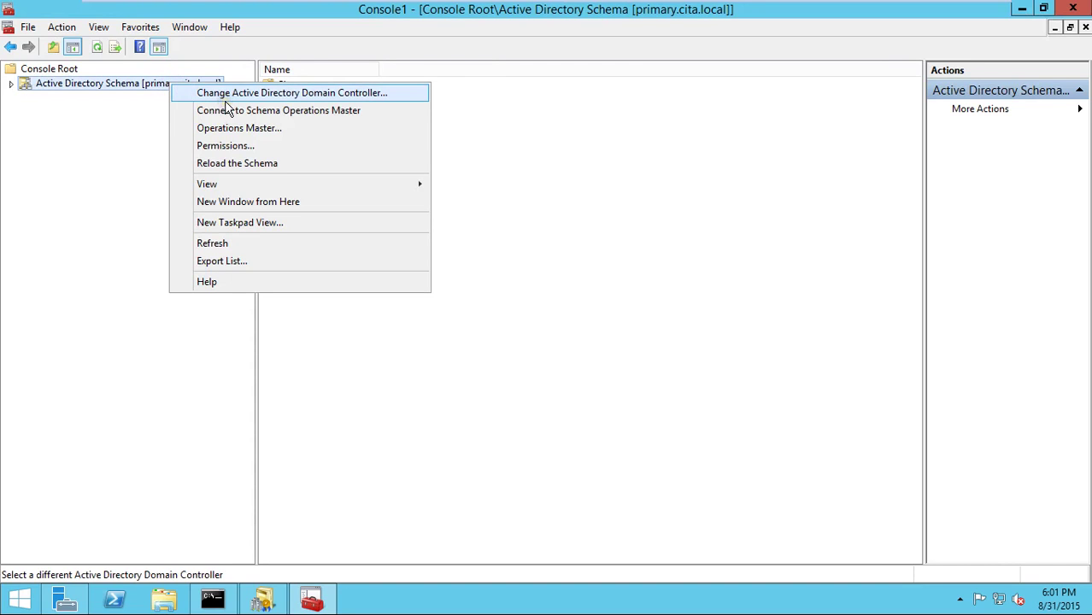
left_click(237, 101)
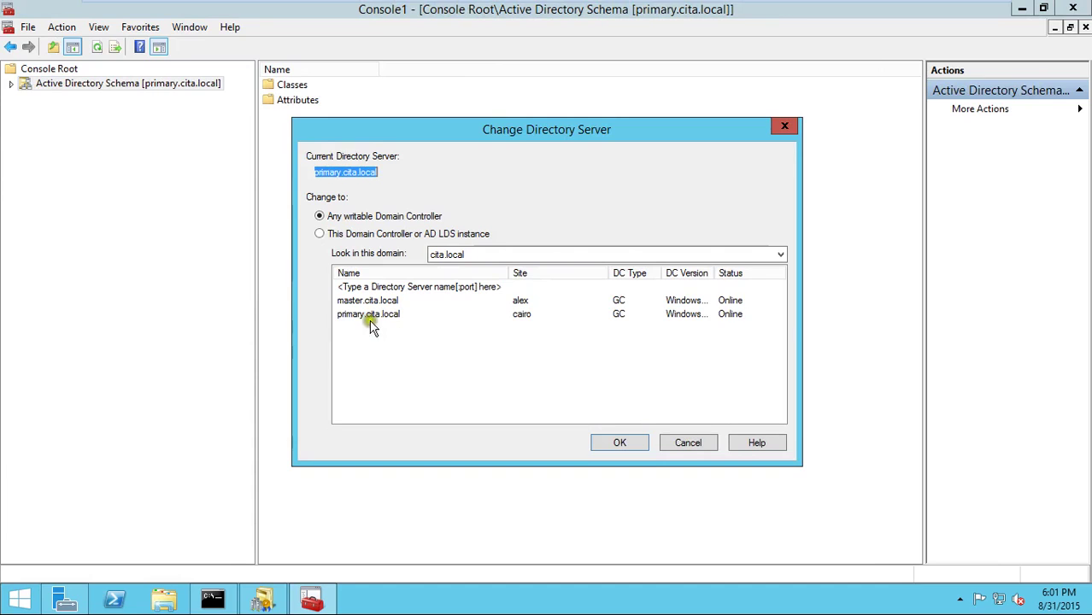
left_click(365, 301)
left_click(620, 442)
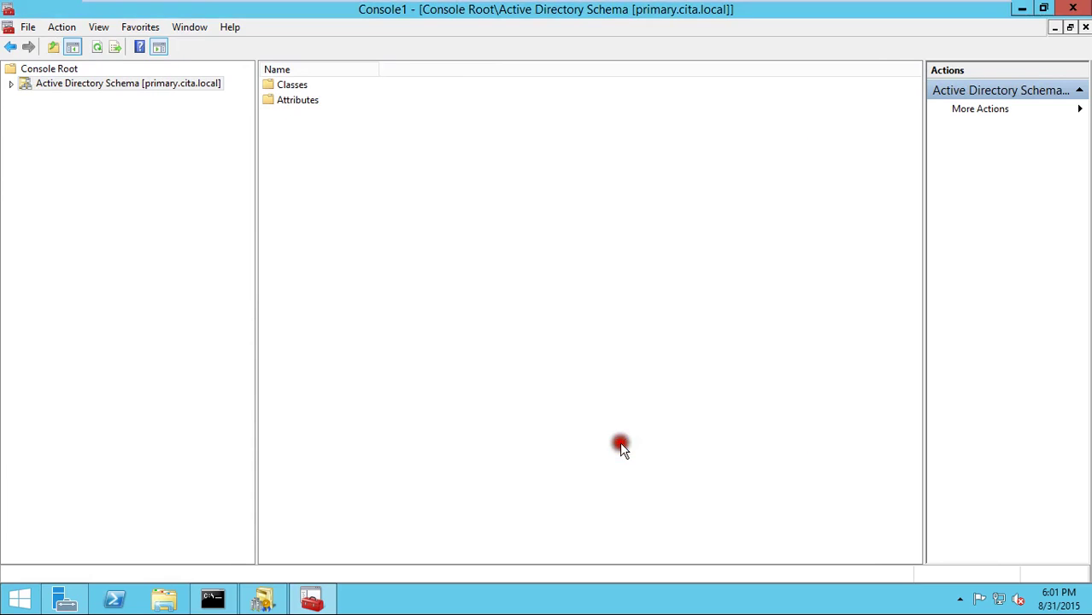
left_click(689, 363)
- Change the schema operations master from primary.cita.local to master.cita.local and confirm the transfer
right_click(161, 86)
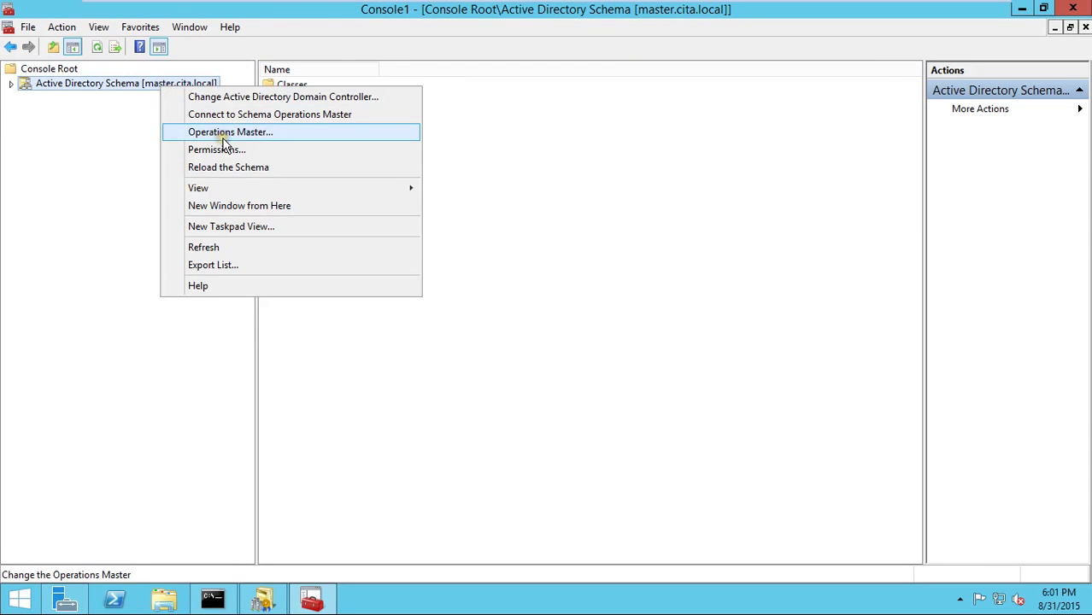
left_click(221, 135)
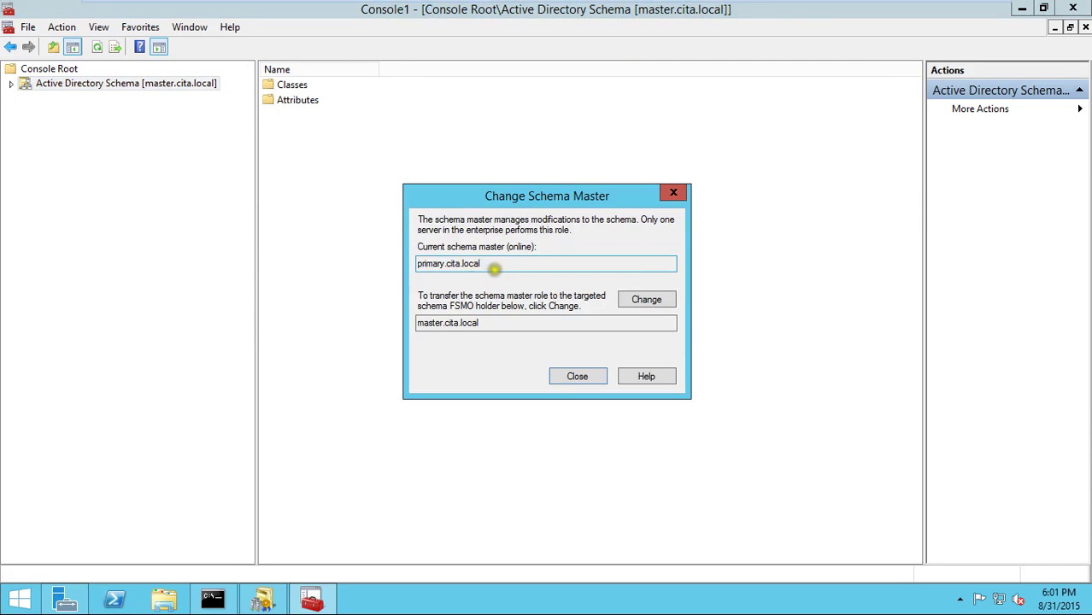
left_click_drag(492, 265, 402, 264)
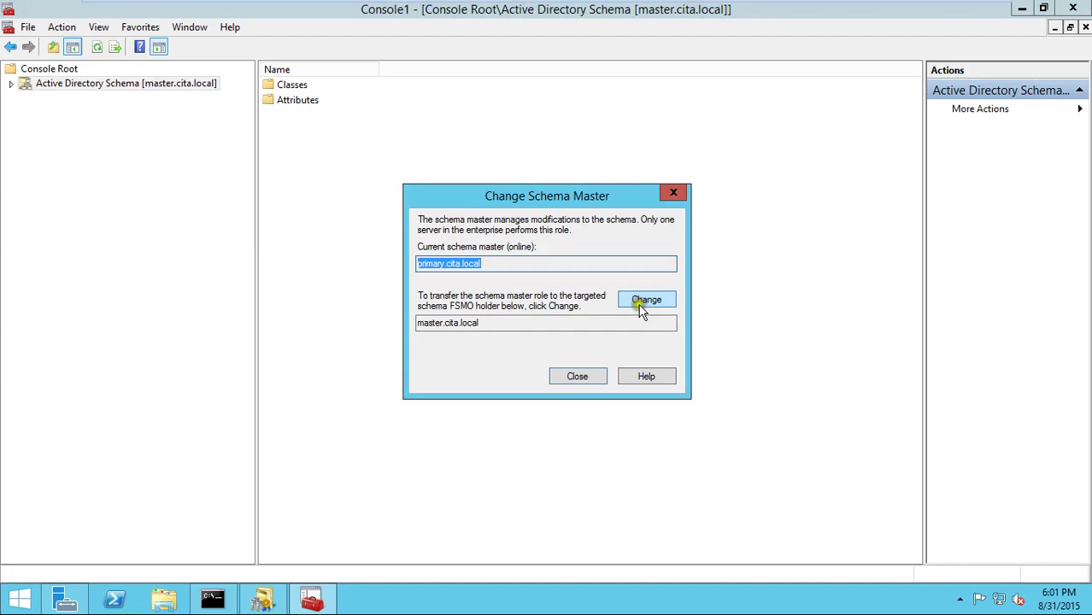
left_click_drag(485, 324, 420, 324)
left_click(432, 323)
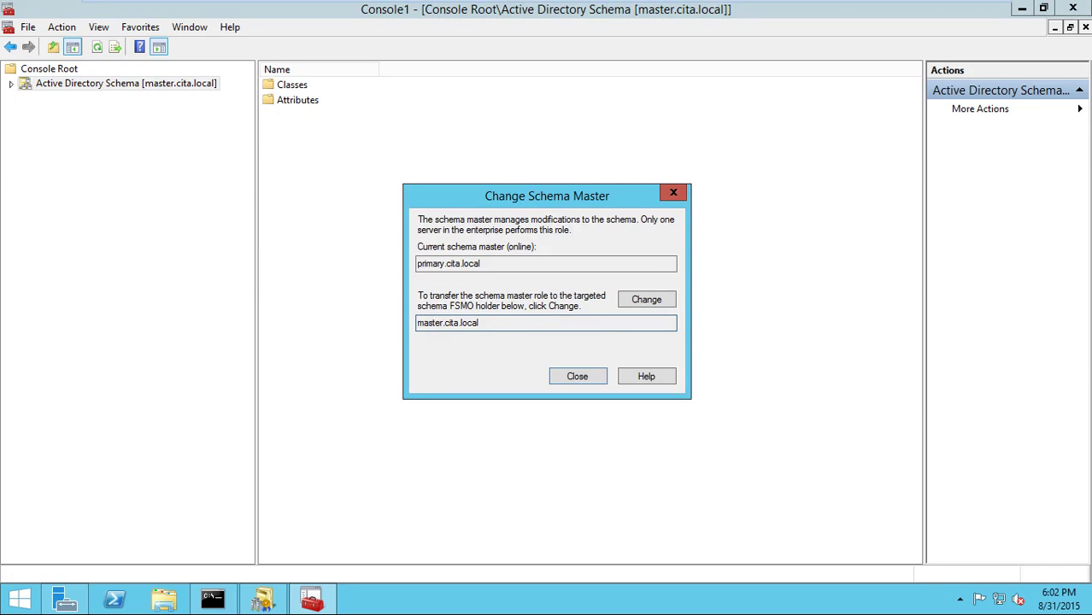
left_click(642, 306)
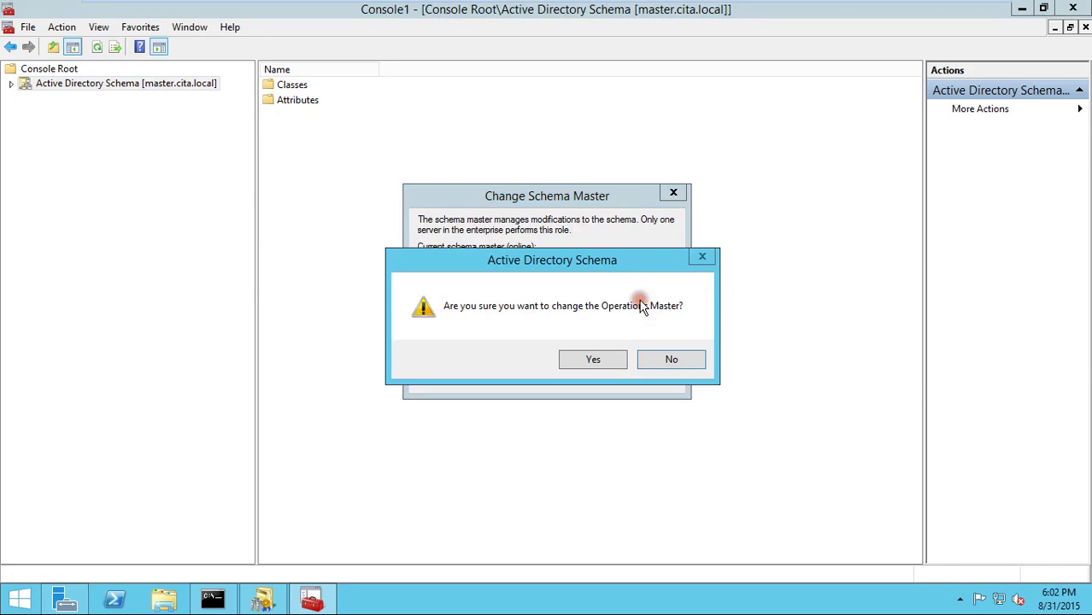
left_click(605, 360)
left_click(650, 357)
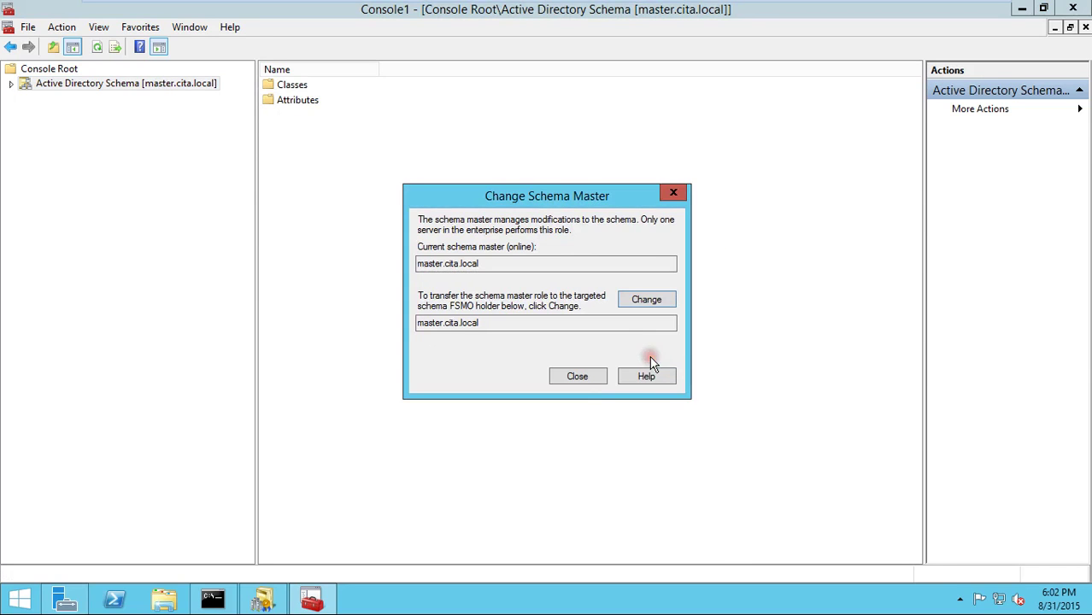
left_click(578, 377)
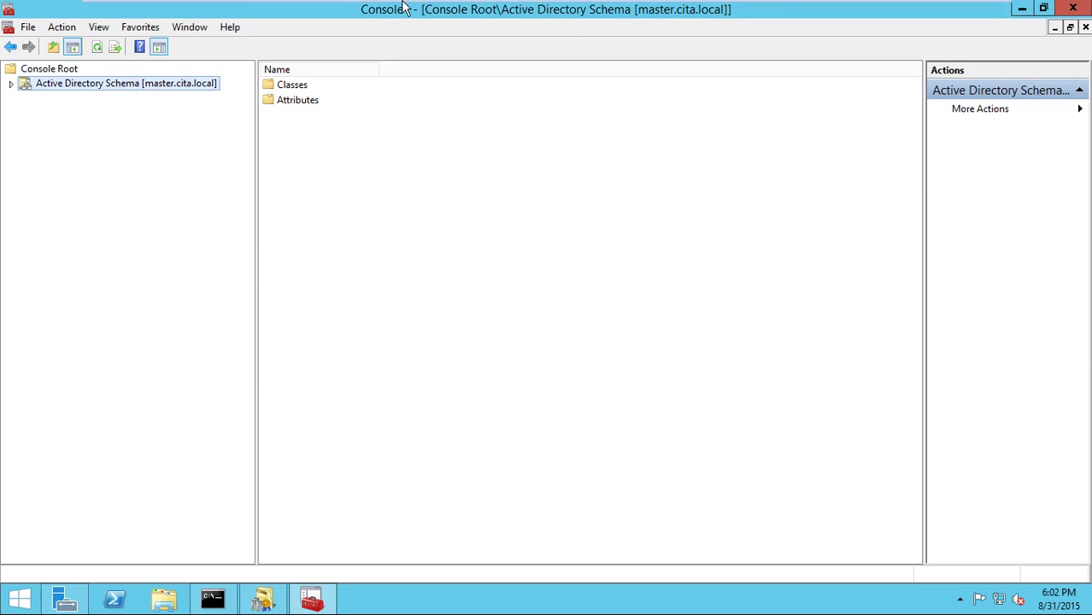
mouse_move(405, 4)
left_click(503, 112)
left_click(950, 6)
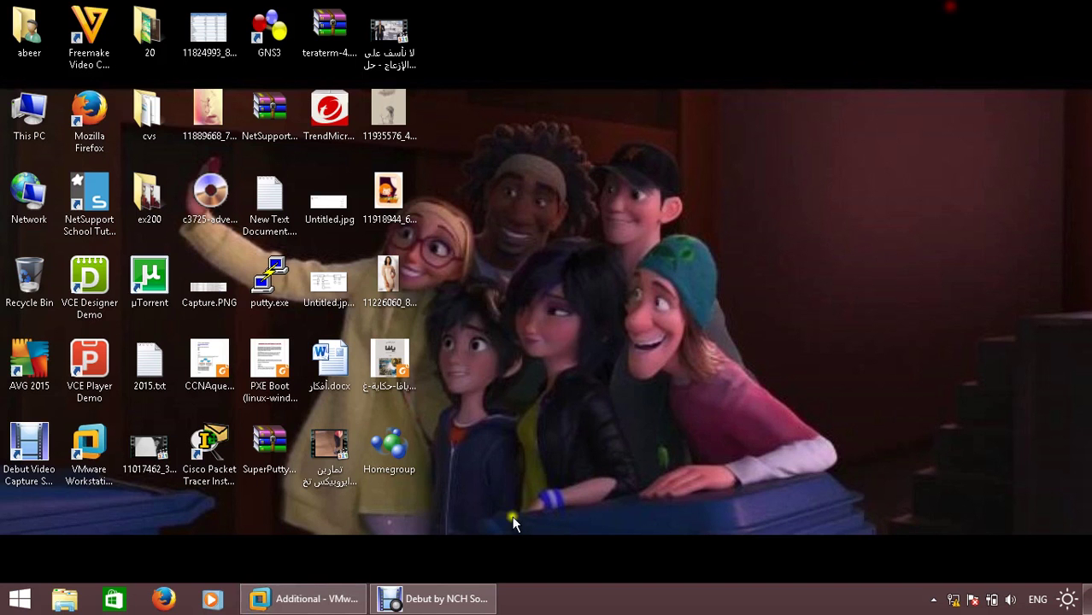
left_click(436, 598)
left_click(431, 598)
left_click(304, 601)
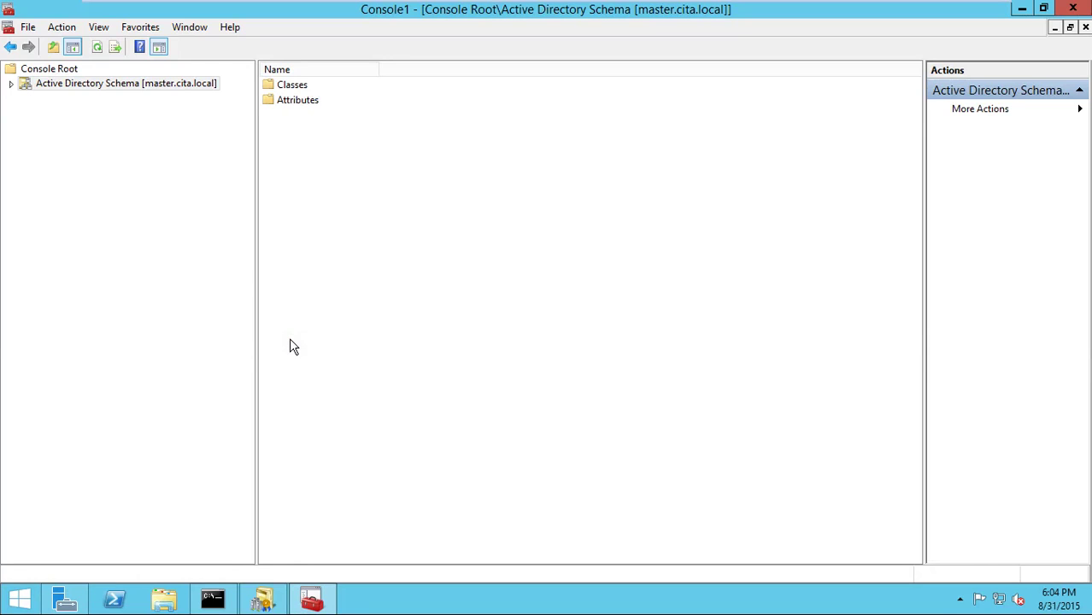
- Expand the schema's Classes list and open the user class attributes
left_click(10, 83)
double_click(45, 97)
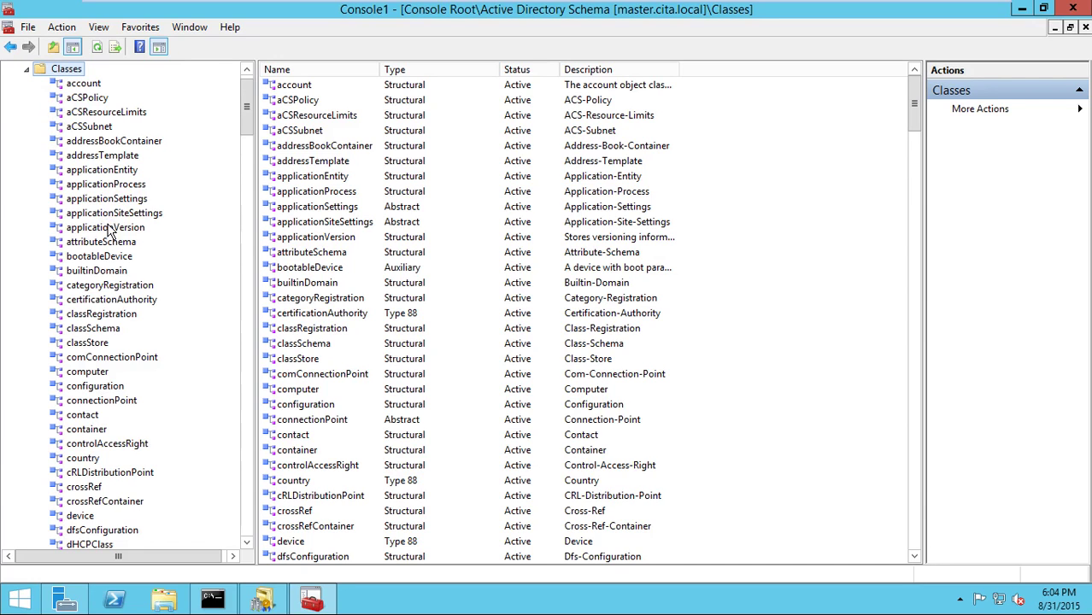
scroll(106, 229, "down", 20)
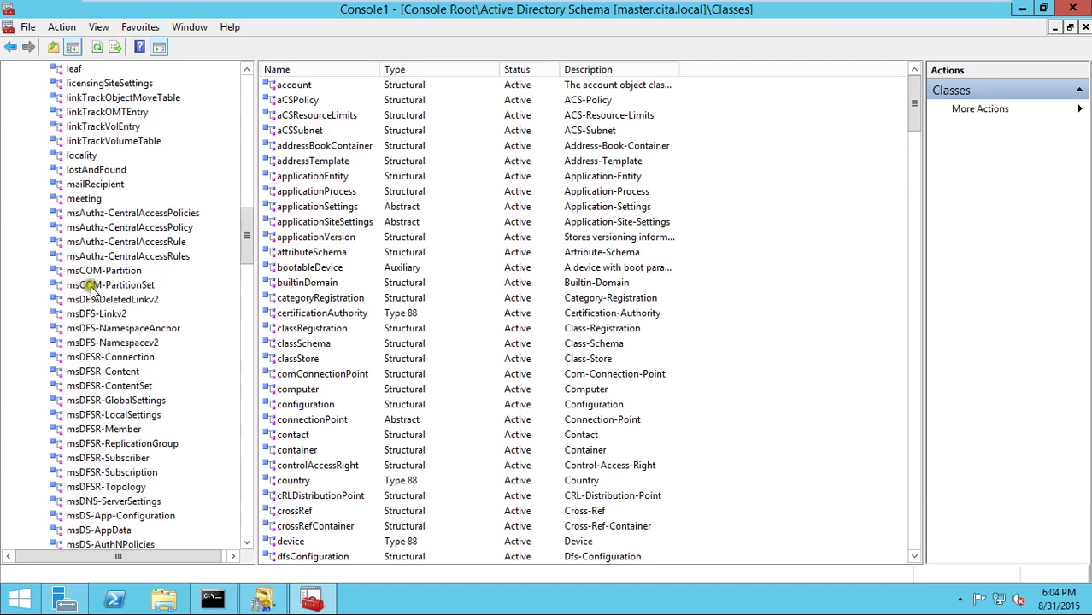
scroll(95, 318, "down", 20)
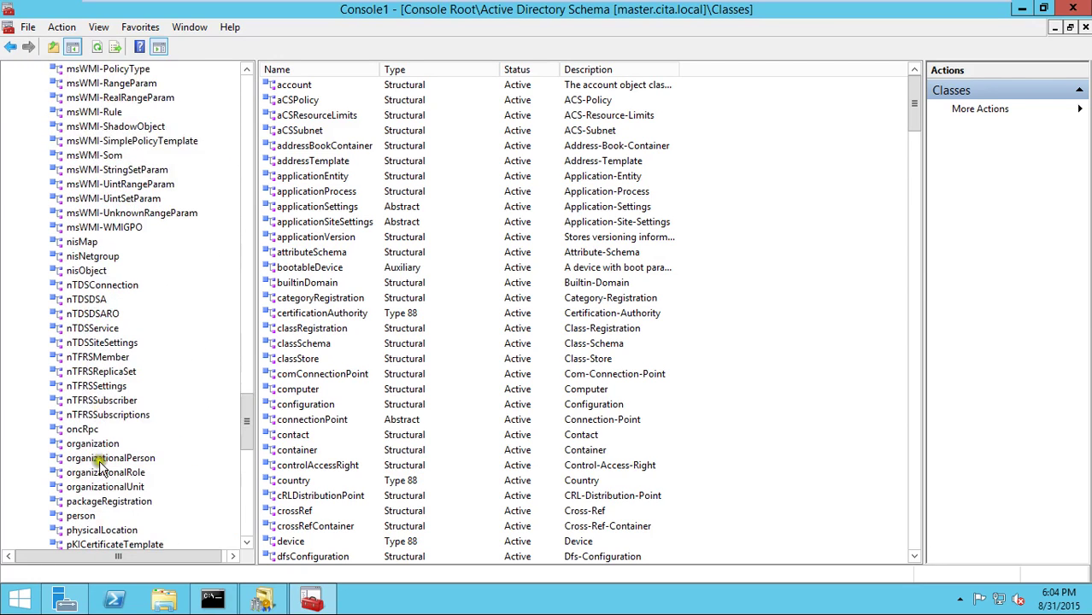
left_click_drag(243, 464, 254, 533)
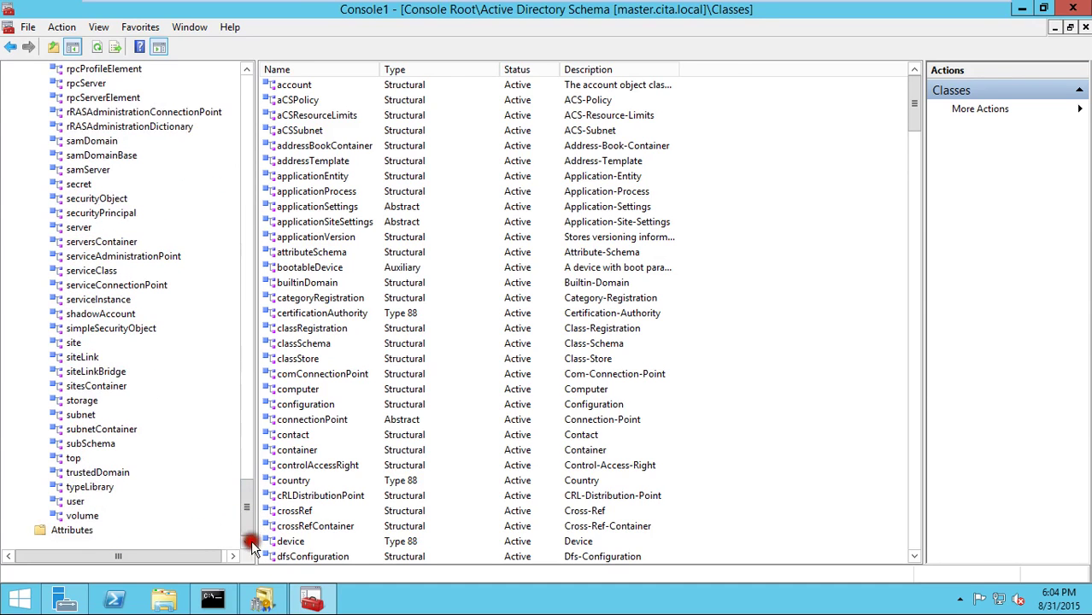
left_click(77, 502)
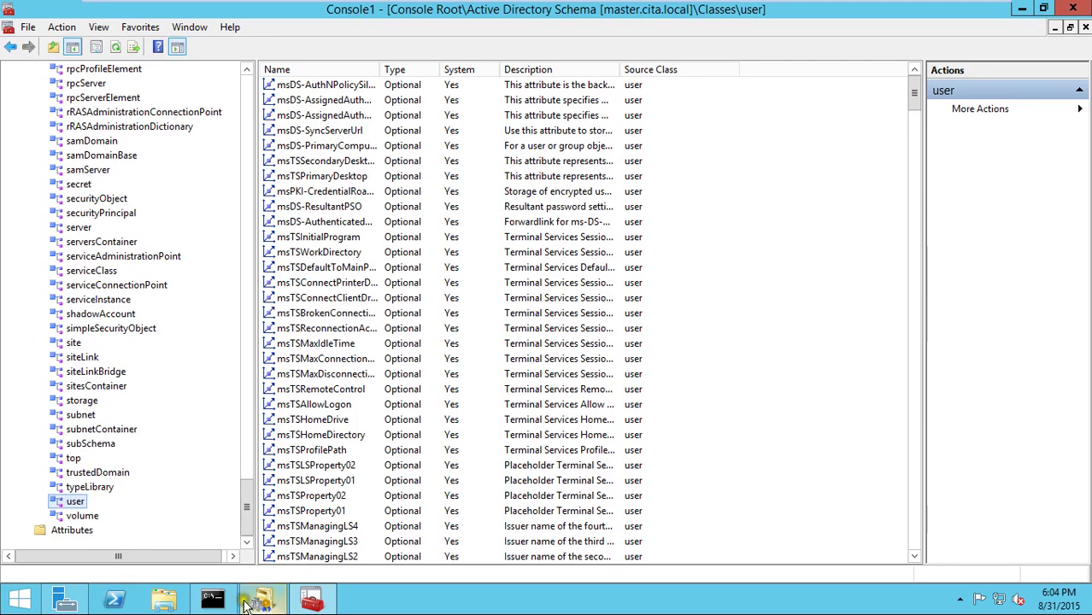
- Open a sales OU user's properties in Active Directory Users and Computers, then return to Schema
left_click(56, 603)
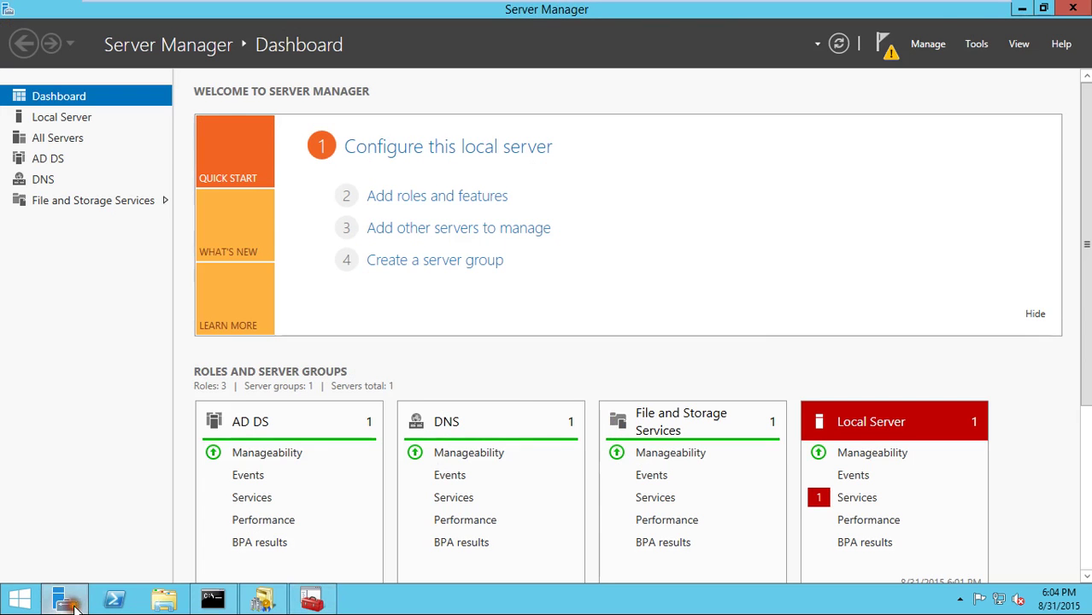
left_click(969, 44)
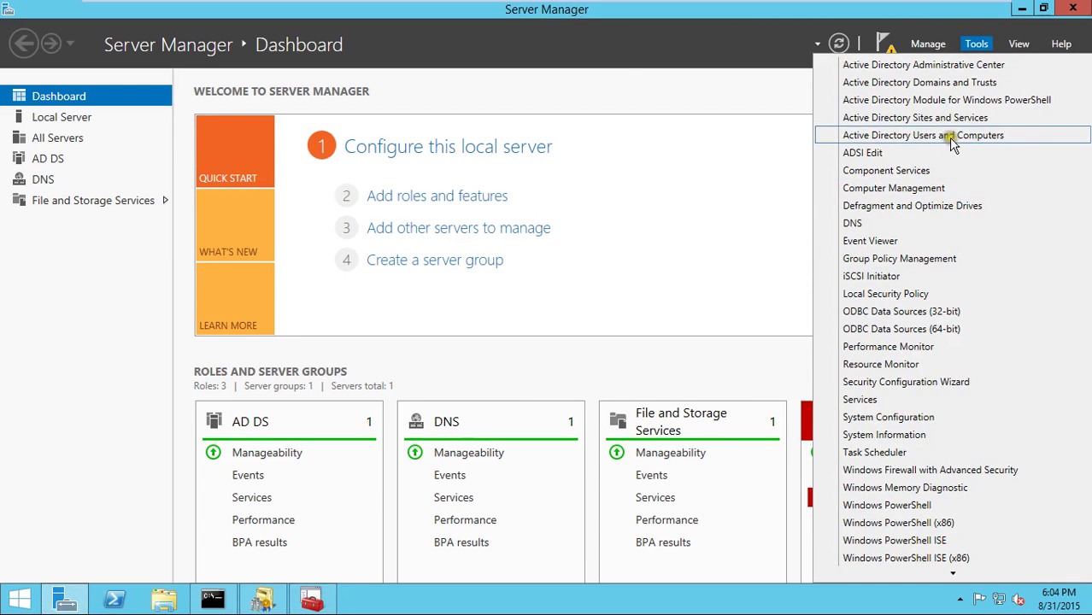
left_click(952, 137)
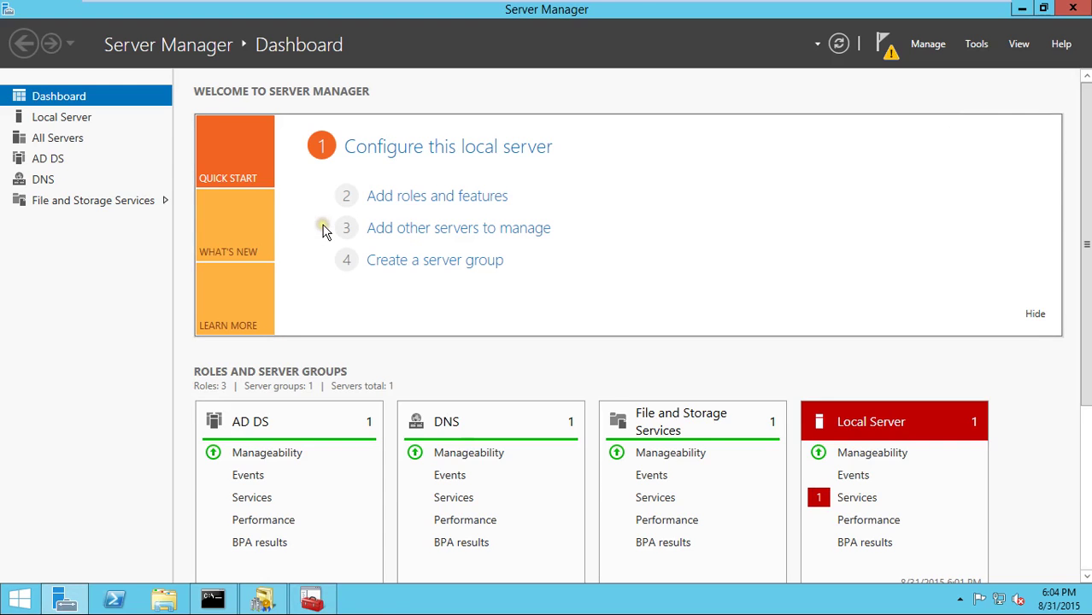
left_click(212, 180)
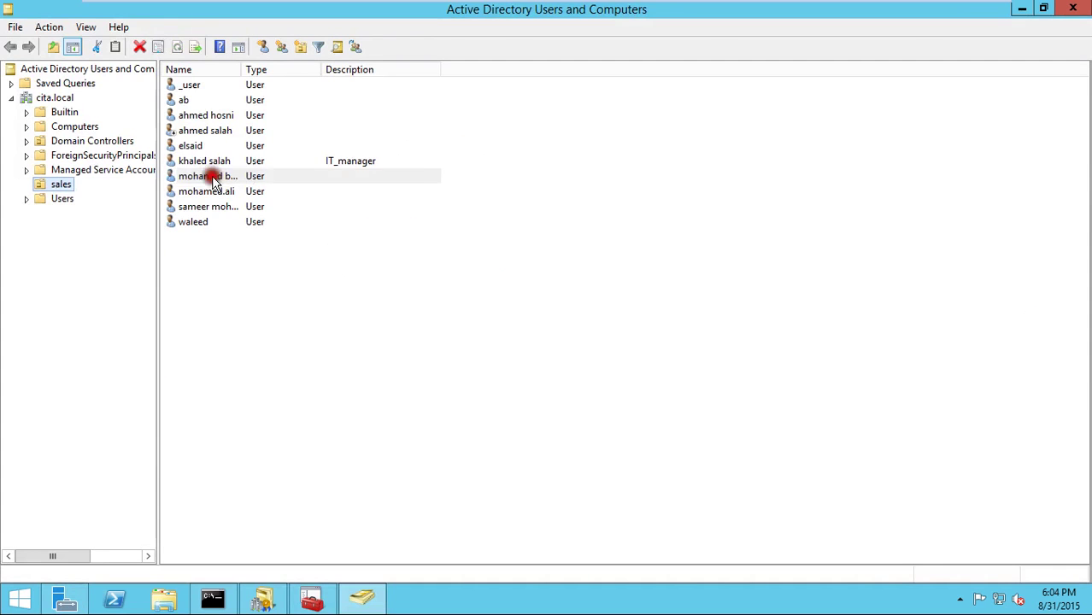
double_click(214, 178)
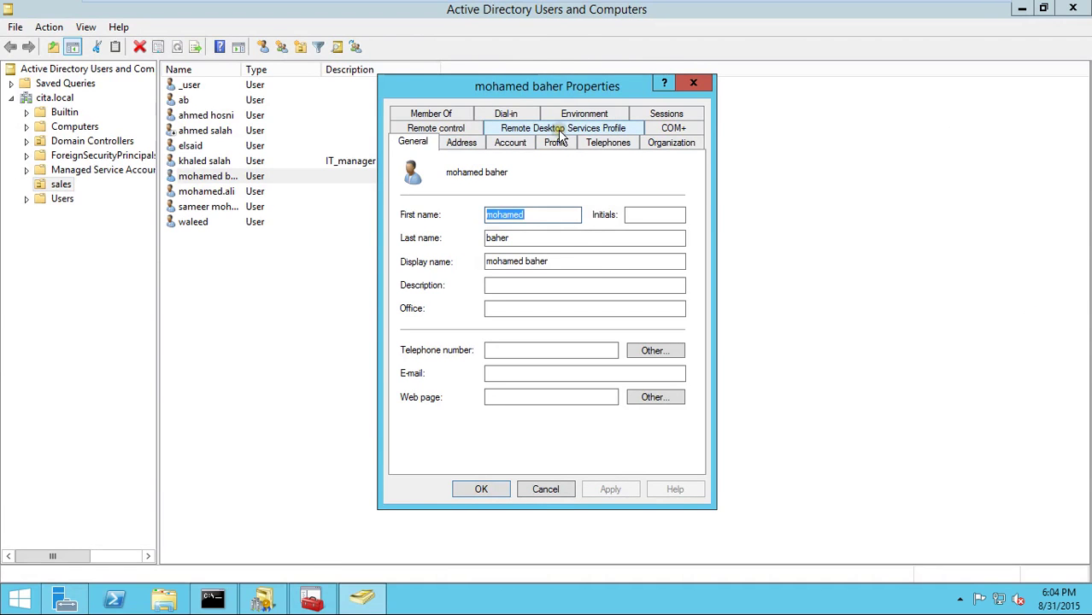
left_click(311, 600)
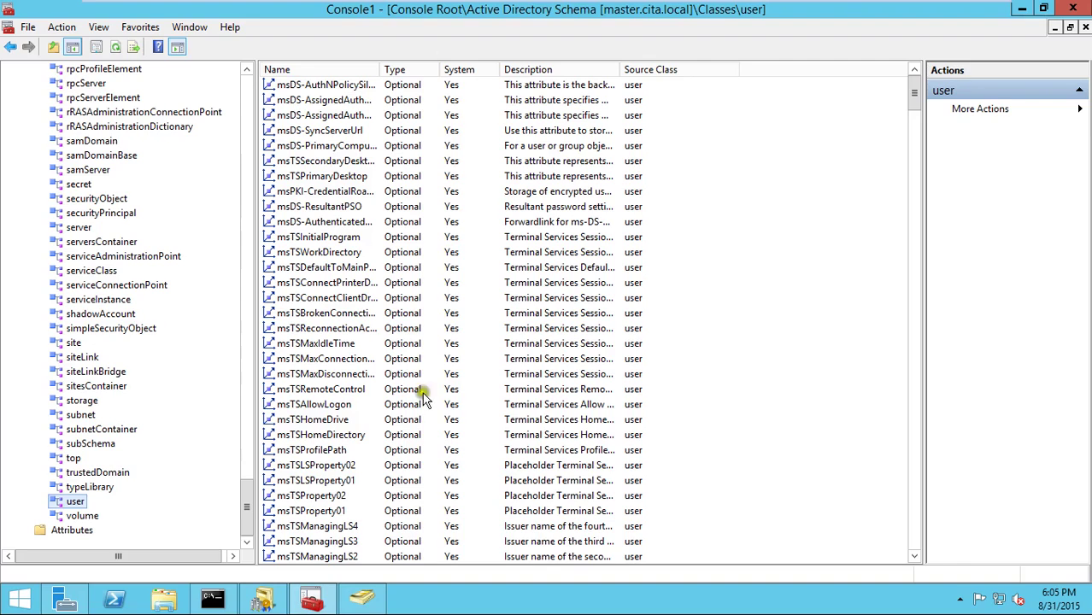
- Inspect the user class's msTSInitialProgram and msTSWorkDirectory attributes
left_click(439, 239)
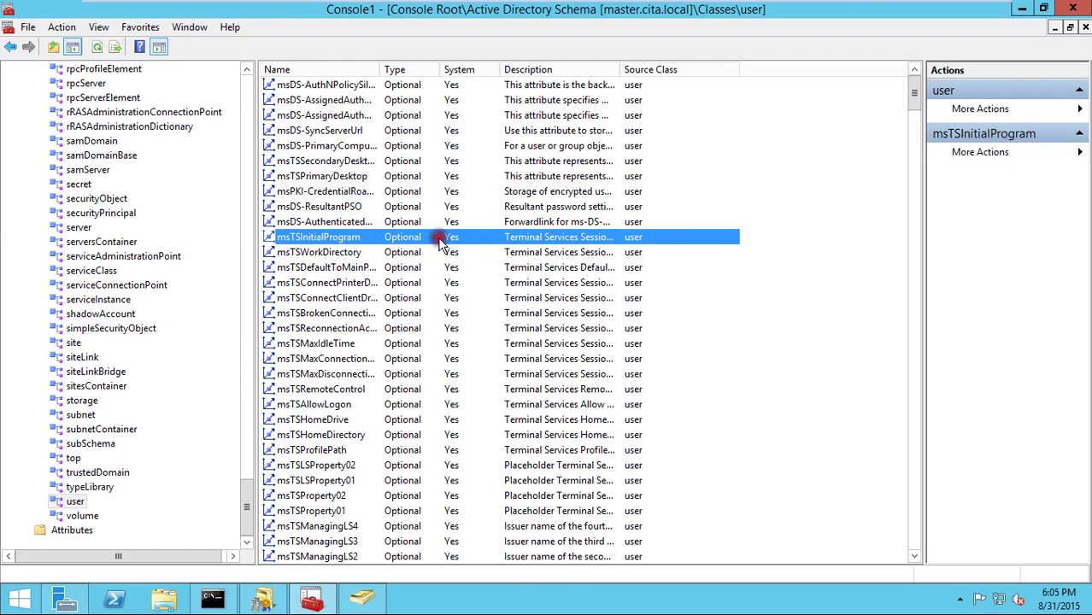
right_click(368, 237)
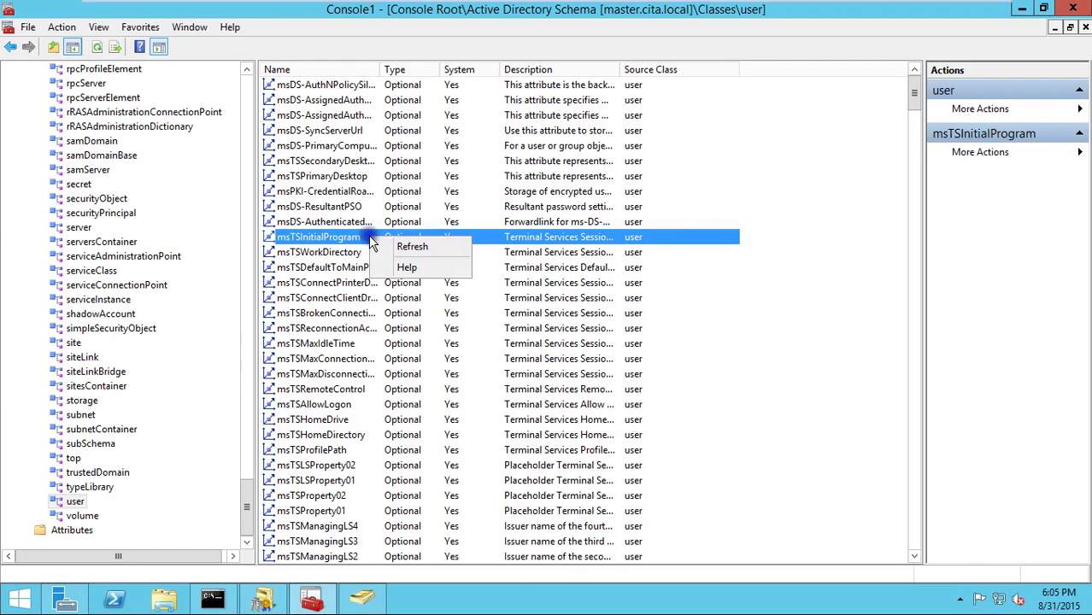
left_click(309, 240)
left_click(298, 252)
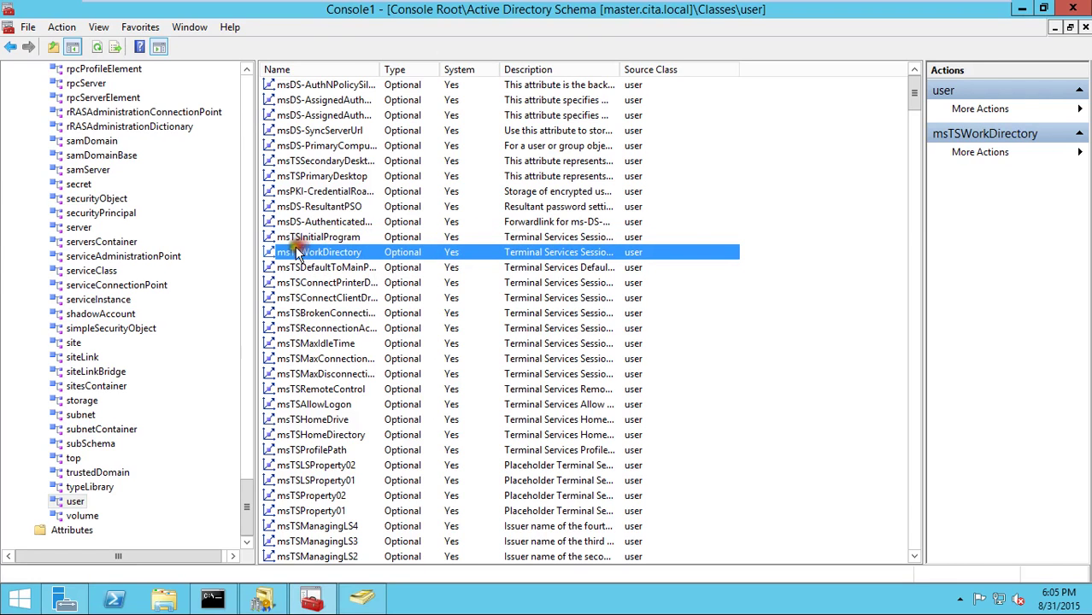
scroll(118, 398, "down", 6)
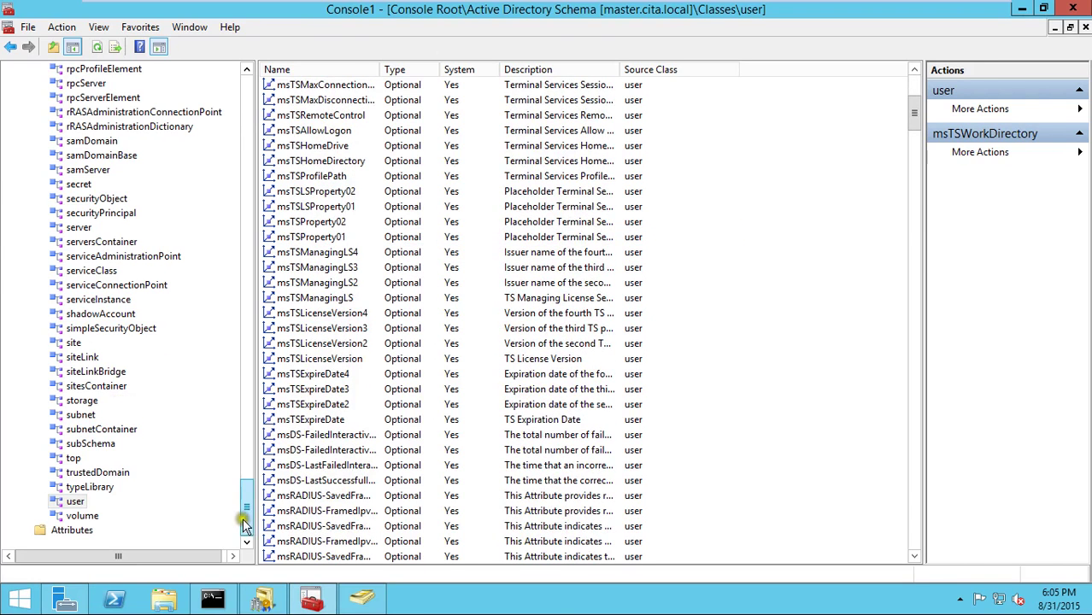
- View all schema Attributes, inspect aCSEventLogLevel without changes, and close the Schema console
left_click(72, 530)
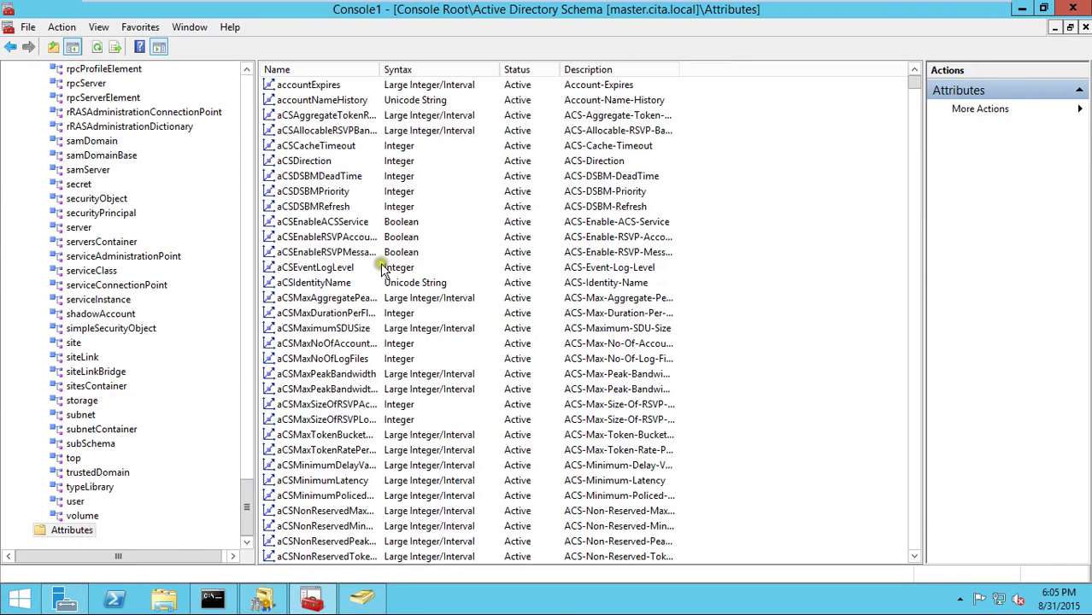
double_click(382, 269)
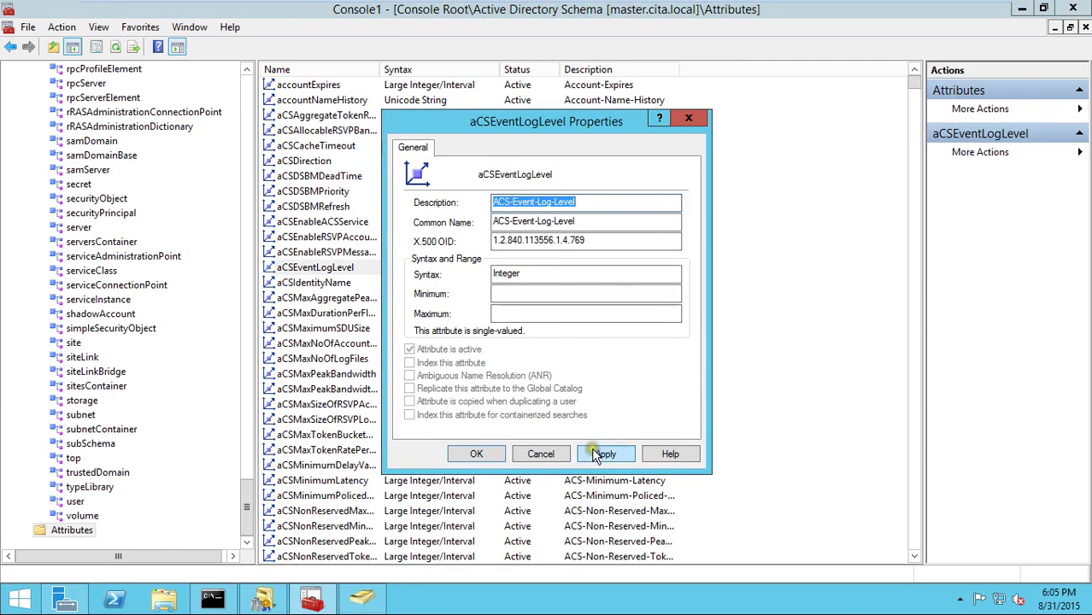
left_click(539, 455)
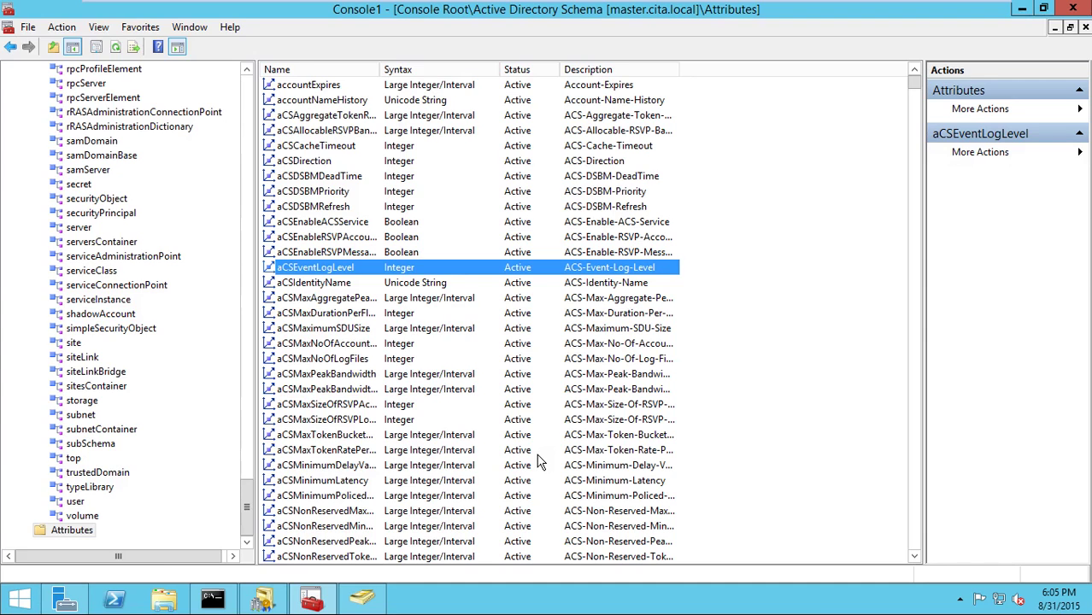
left_click(1073, 9)
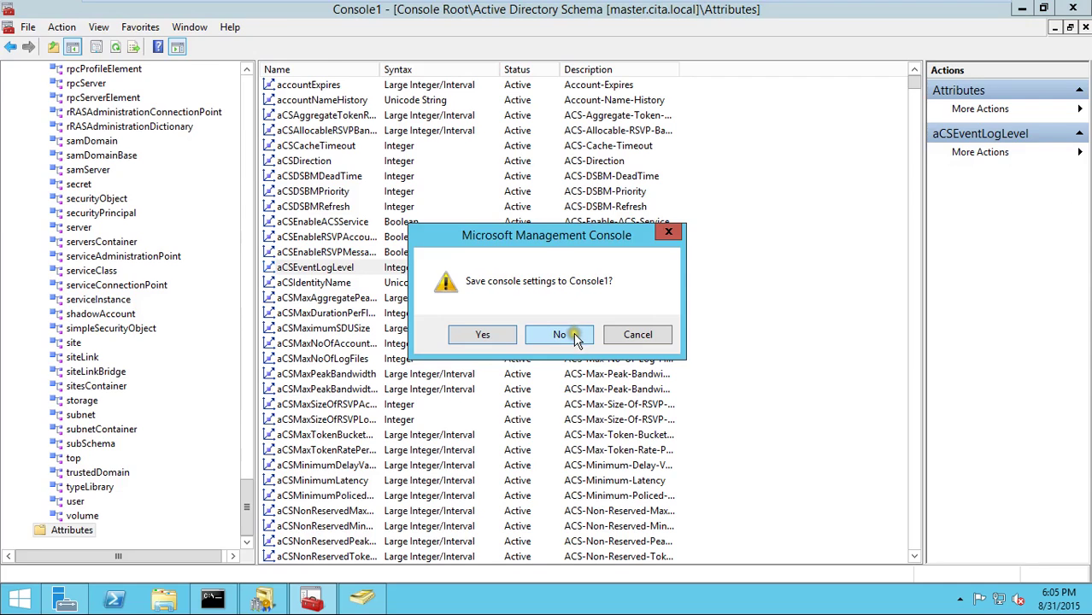
- Decline saving Console1 settings and cancel the user's Properties dialog
left_click(571, 335)
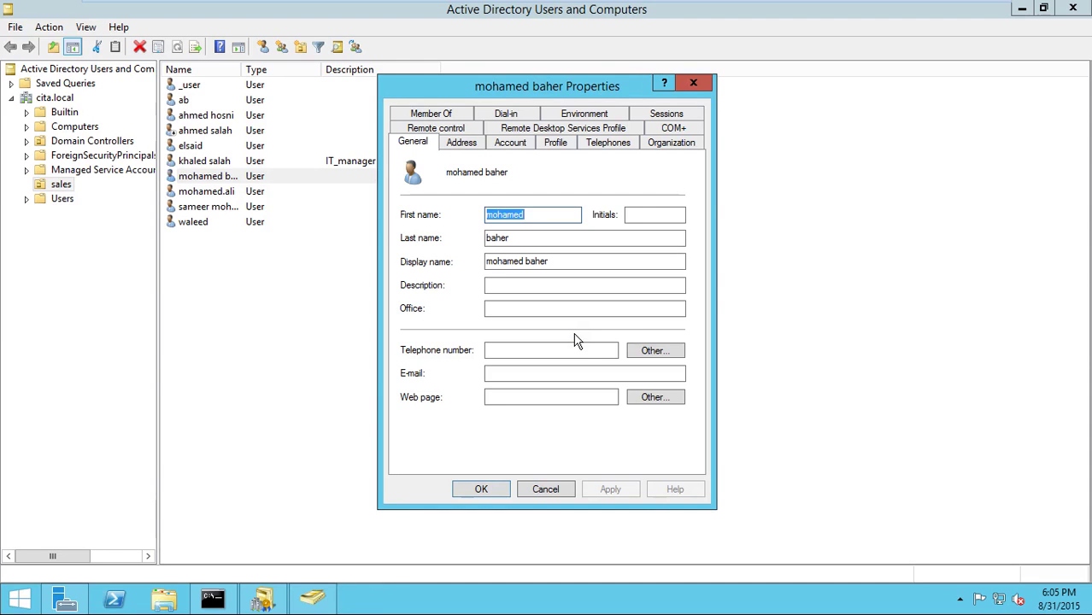
left_click(552, 489)
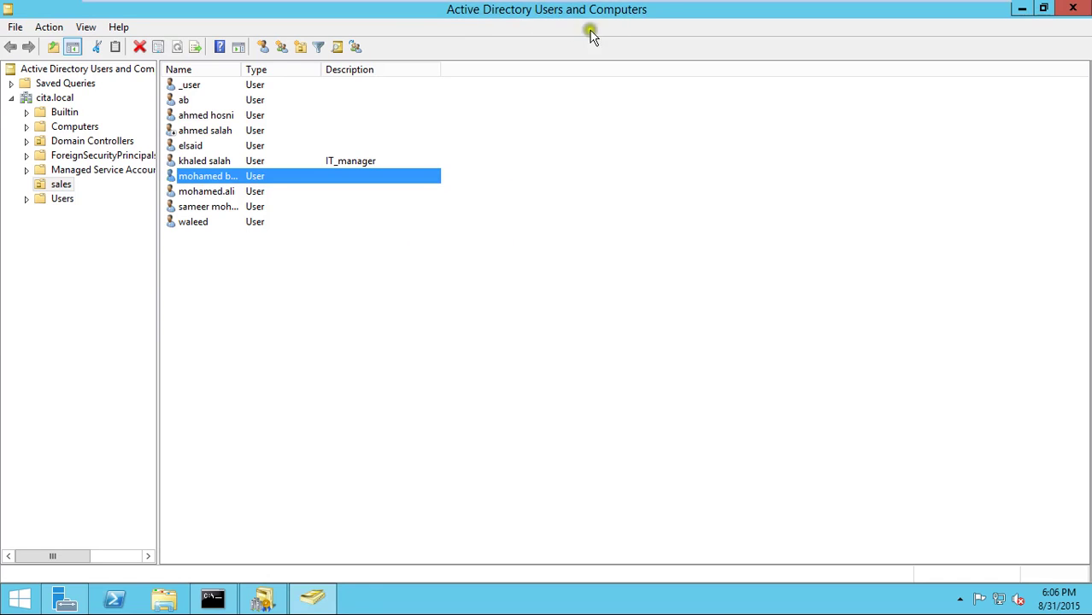
right_click(60, 101)
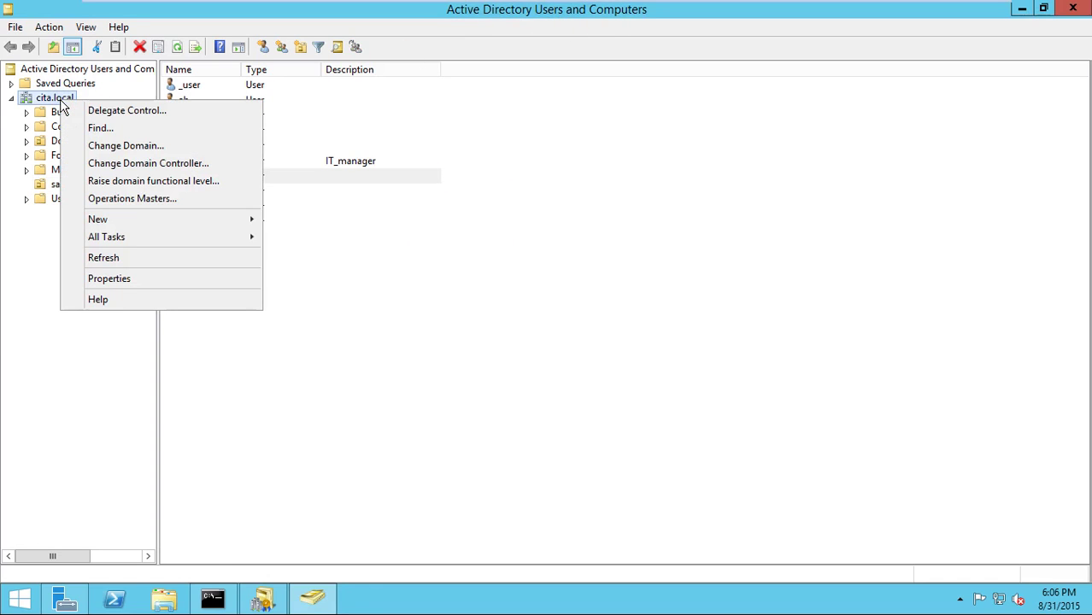
left_click(201, 199)
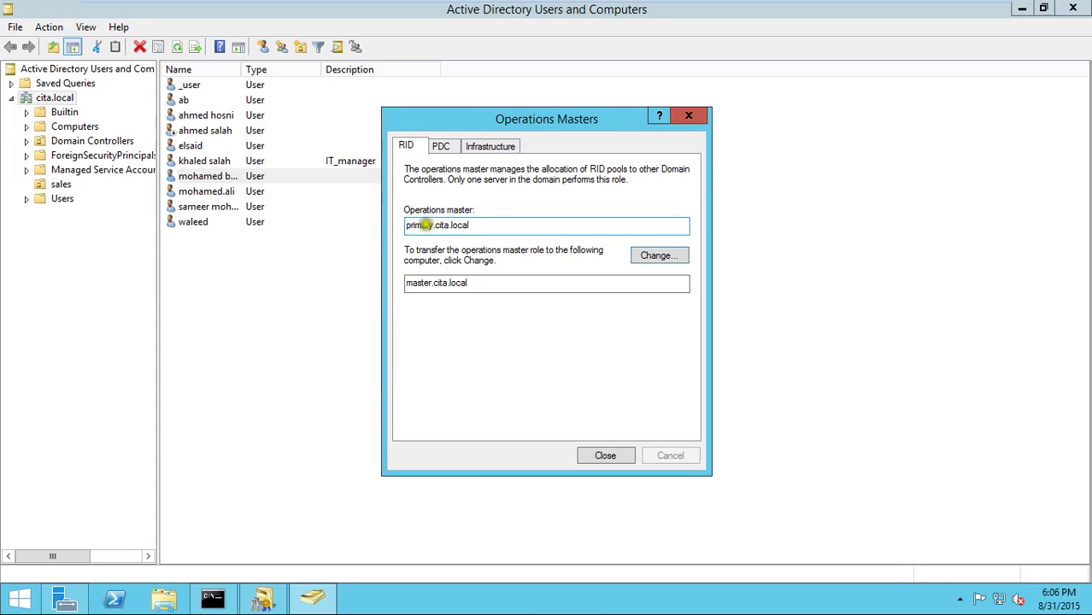
double_click(427, 226)
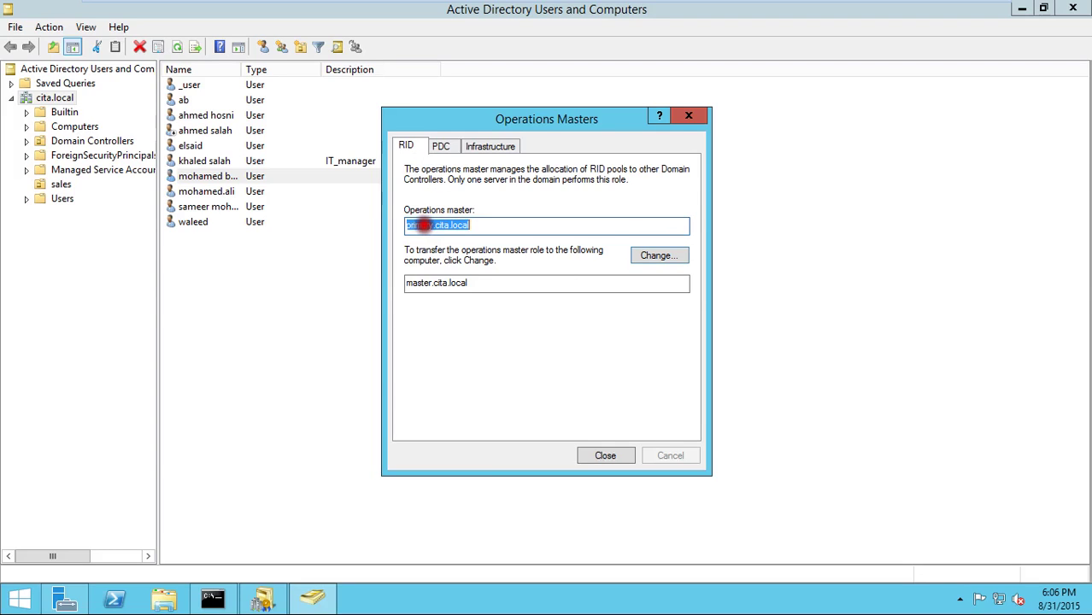
left_click(675, 255)
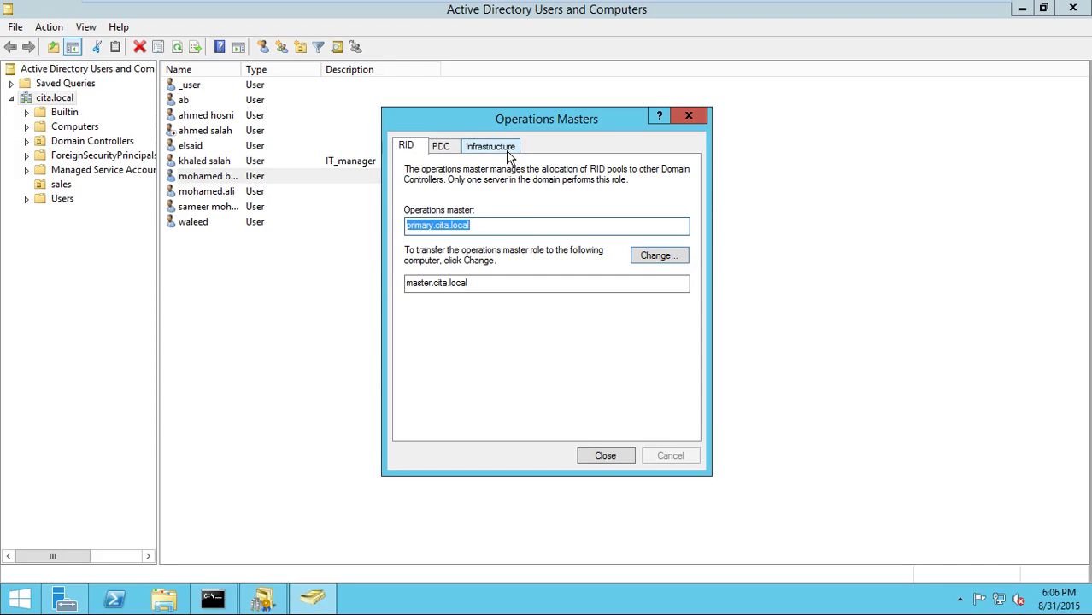
left_click(442, 147)
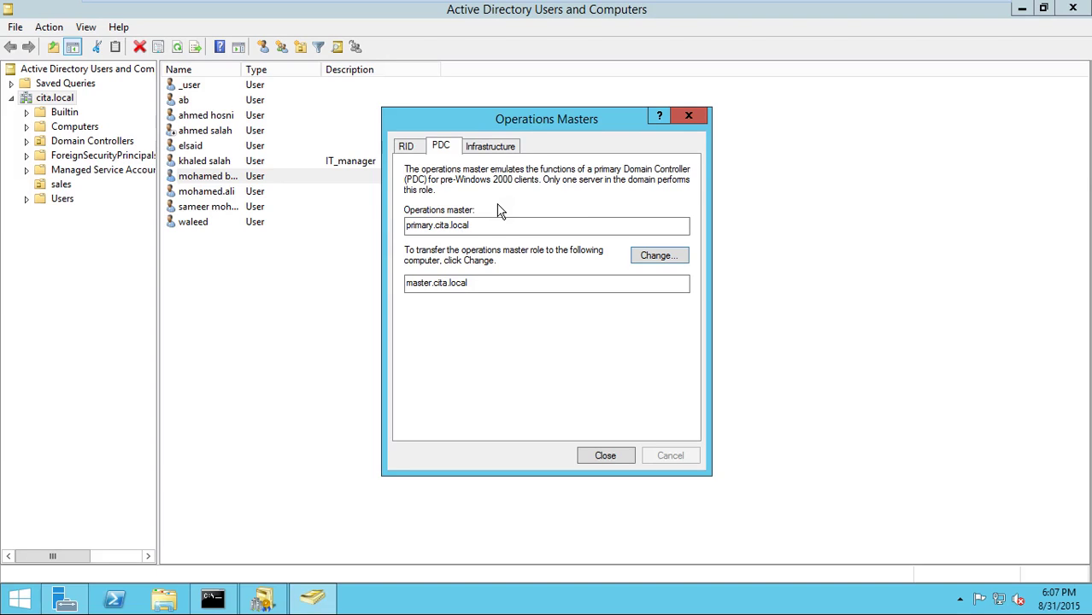
left_click(500, 146)
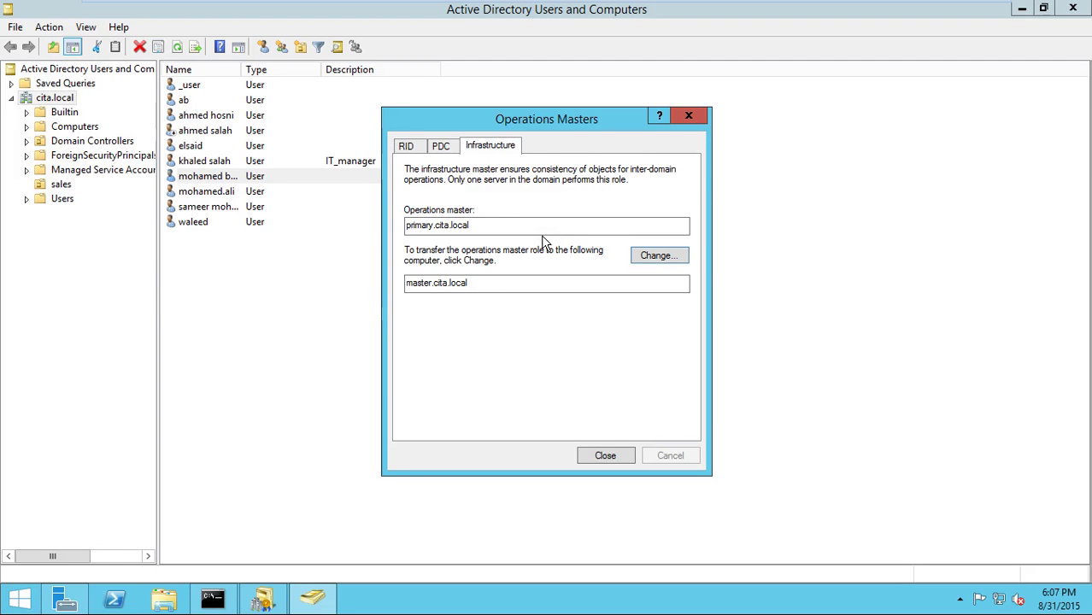
left_click(620, 454)
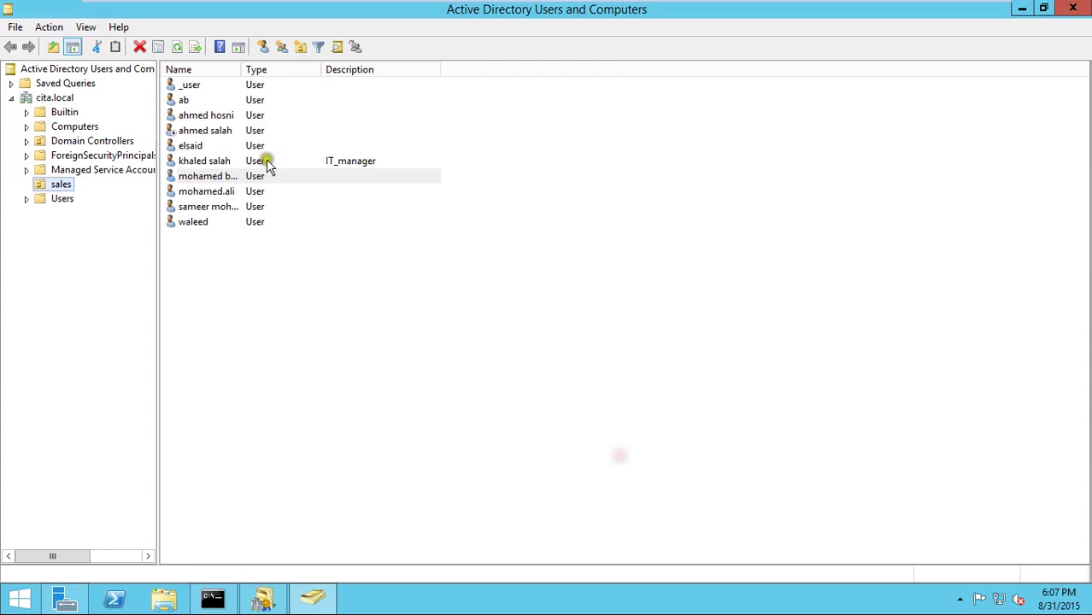
- Start a Find Users, Contacts, and Groups search in the sales OU and list the object types
left_click(337, 46)
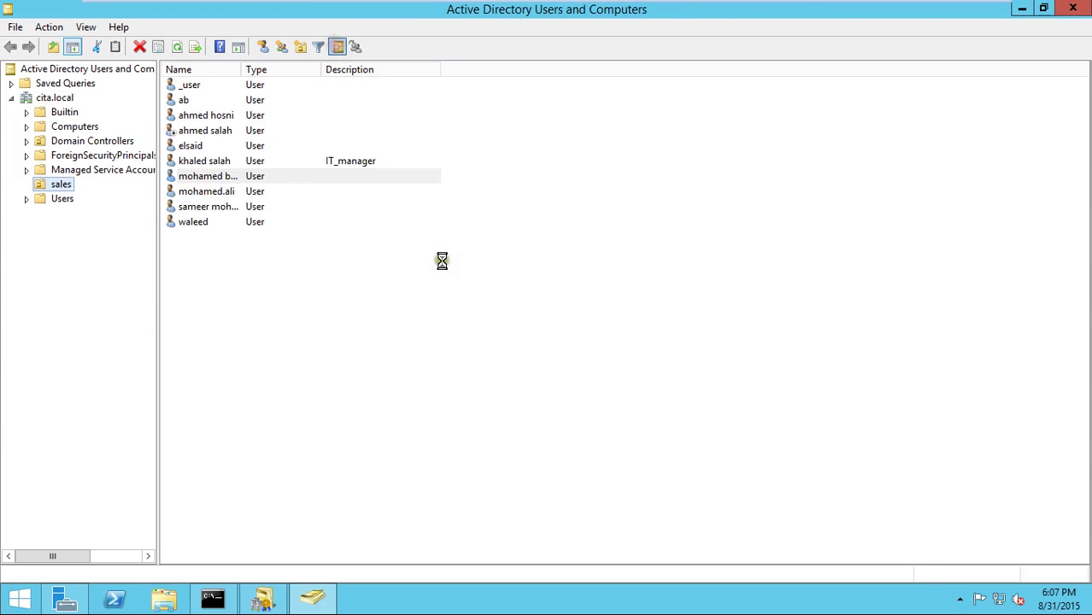
left_click_drag(334, 53, 481, 128)
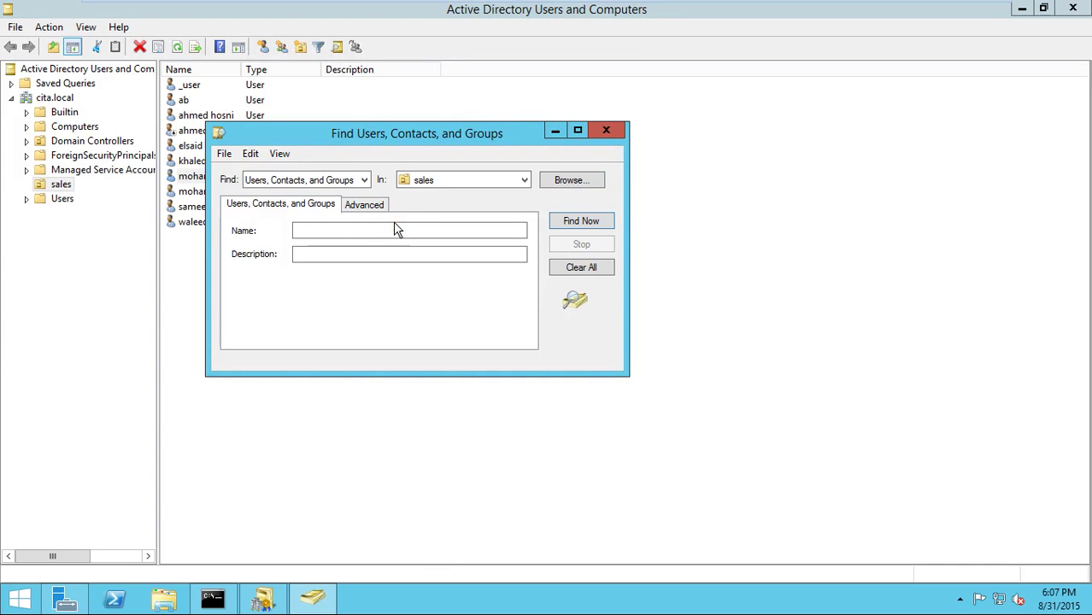
left_click(359, 178)
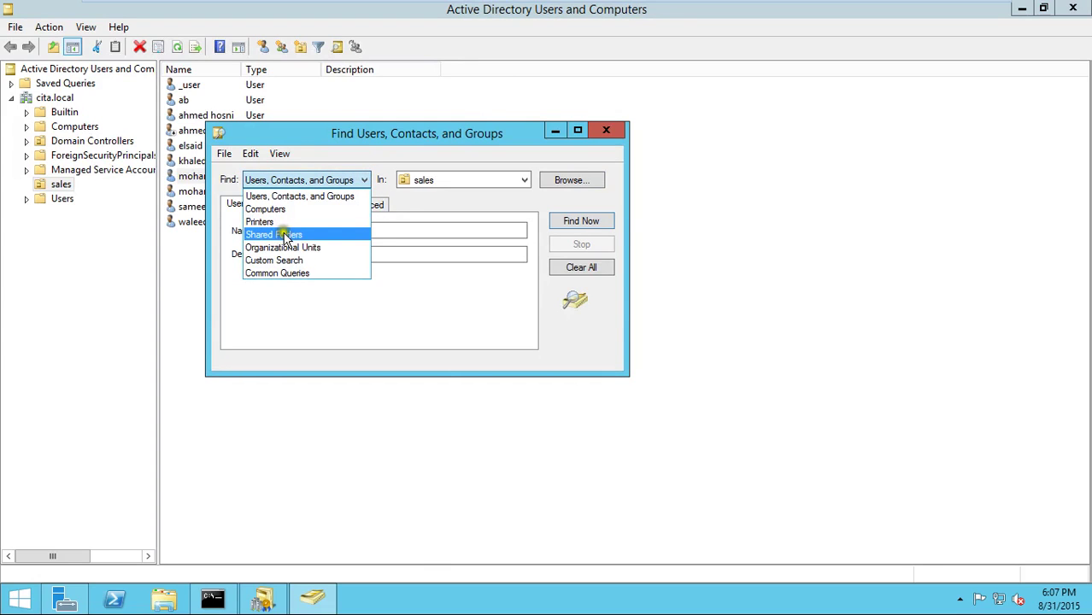
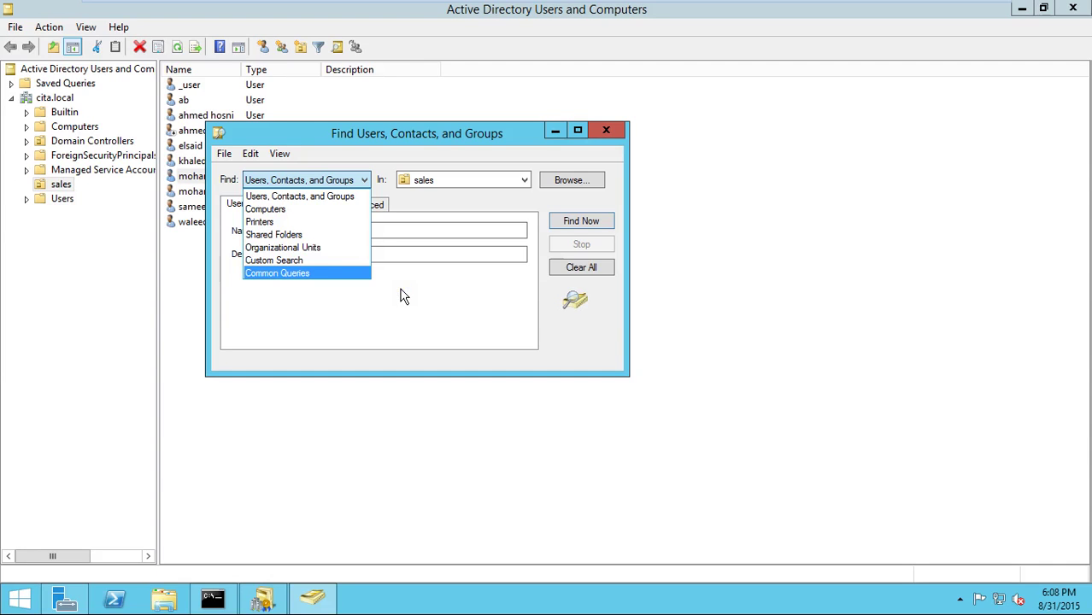
- Close the object type list and Active Directory Domains and Trusts, returning to Server Manager
left_click(597, 136)
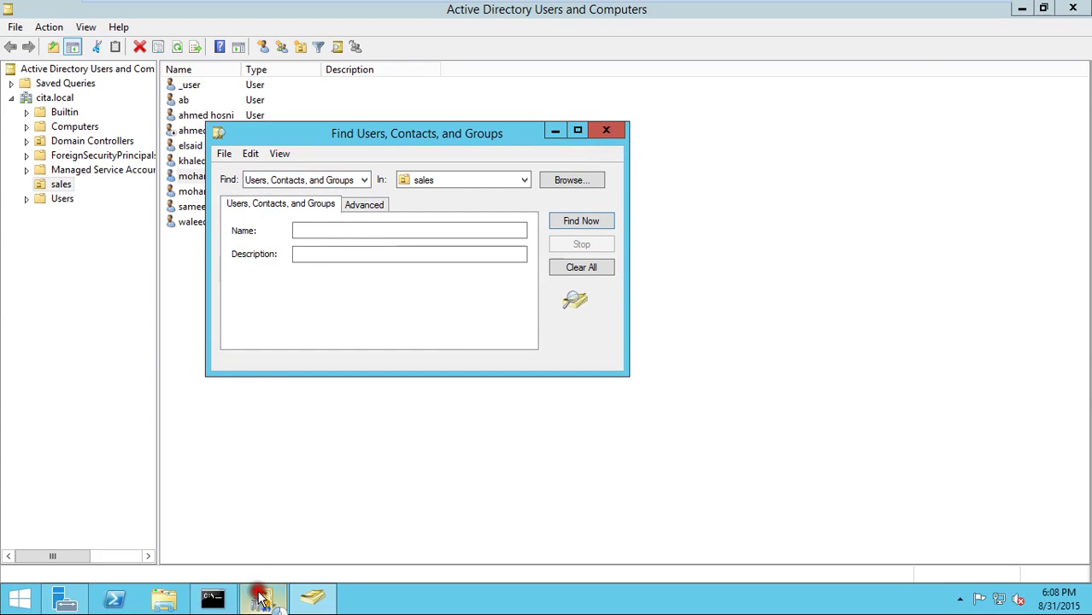
left_click(260, 591)
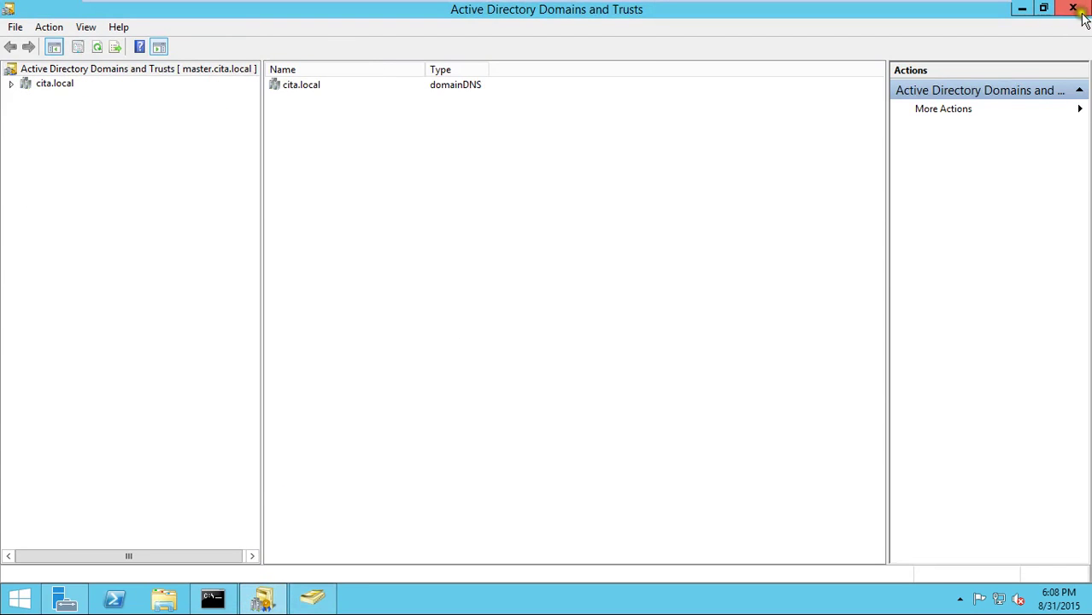
left_click(1074, 9)
left_click(75, 601)
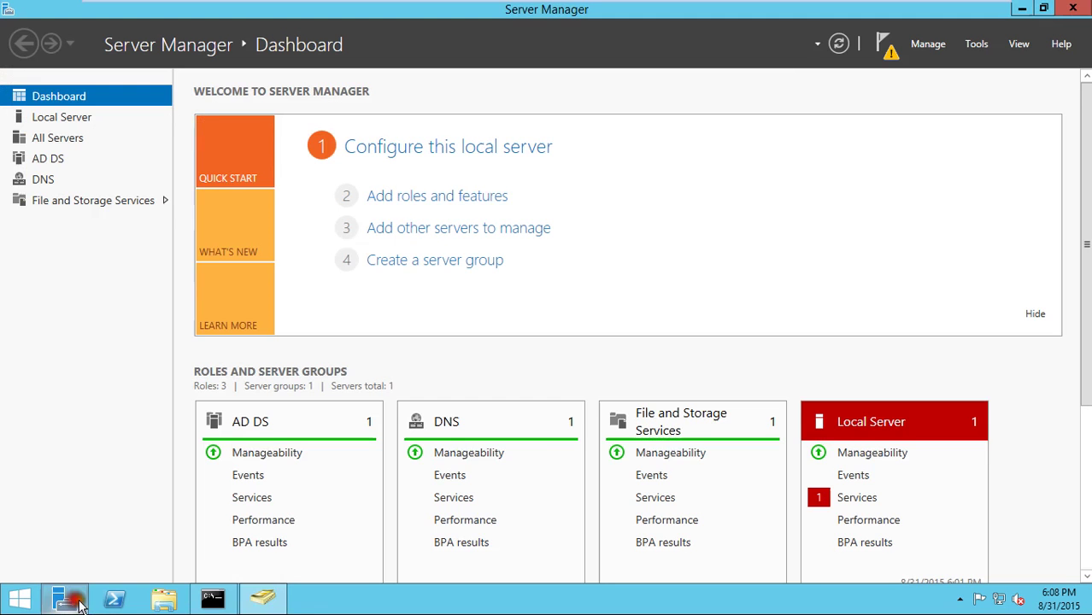
left_click(976, 43)
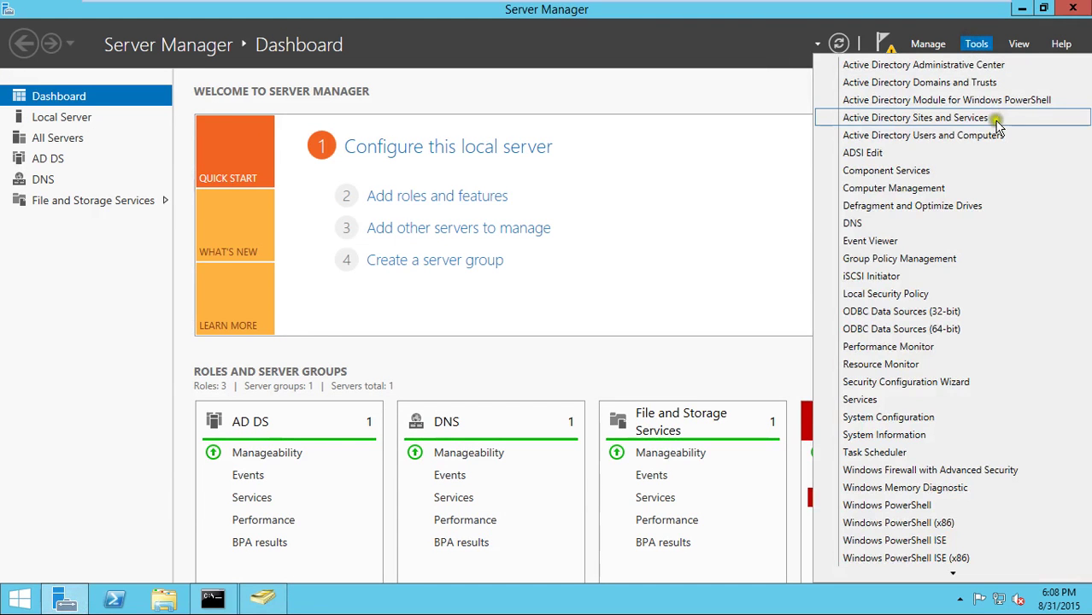
left_click(957, 120)
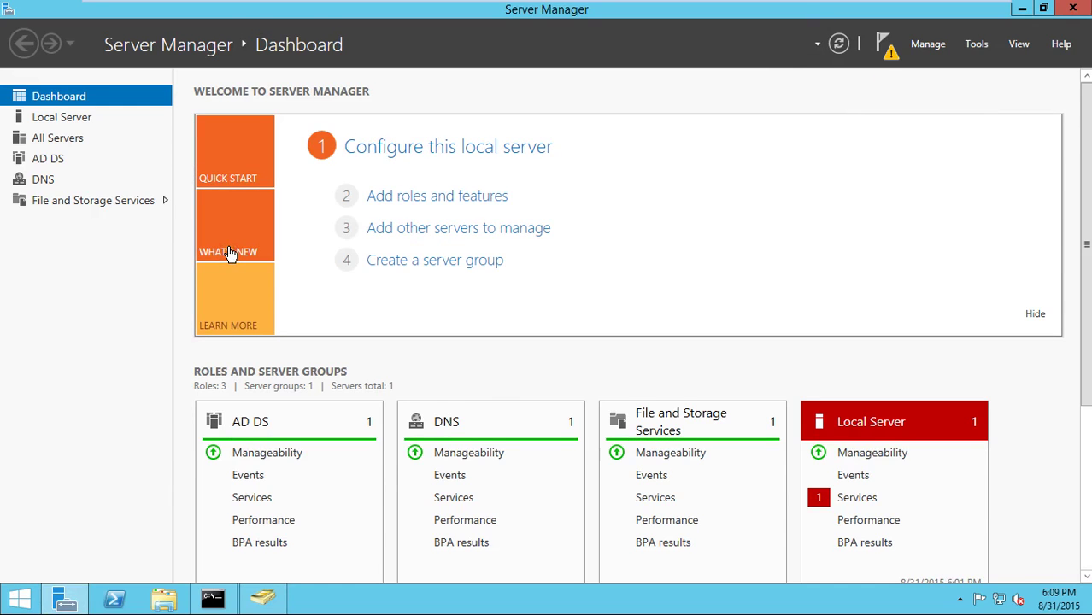
- Close the Command Prompt window and bring up Server Manager's administrative tools list
left_click(236, 213)
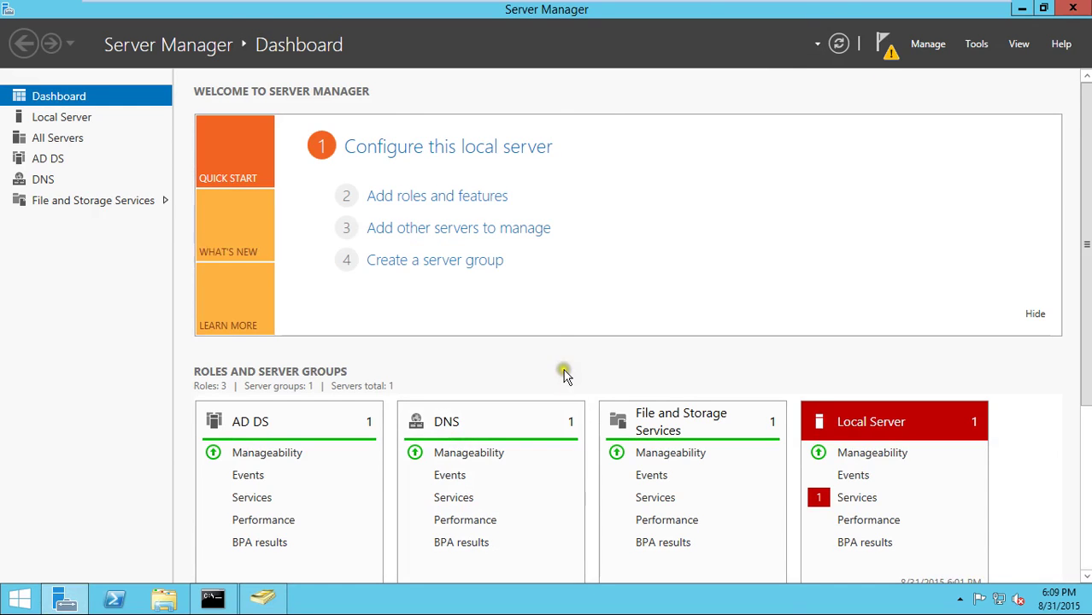
left_click(439, 378)
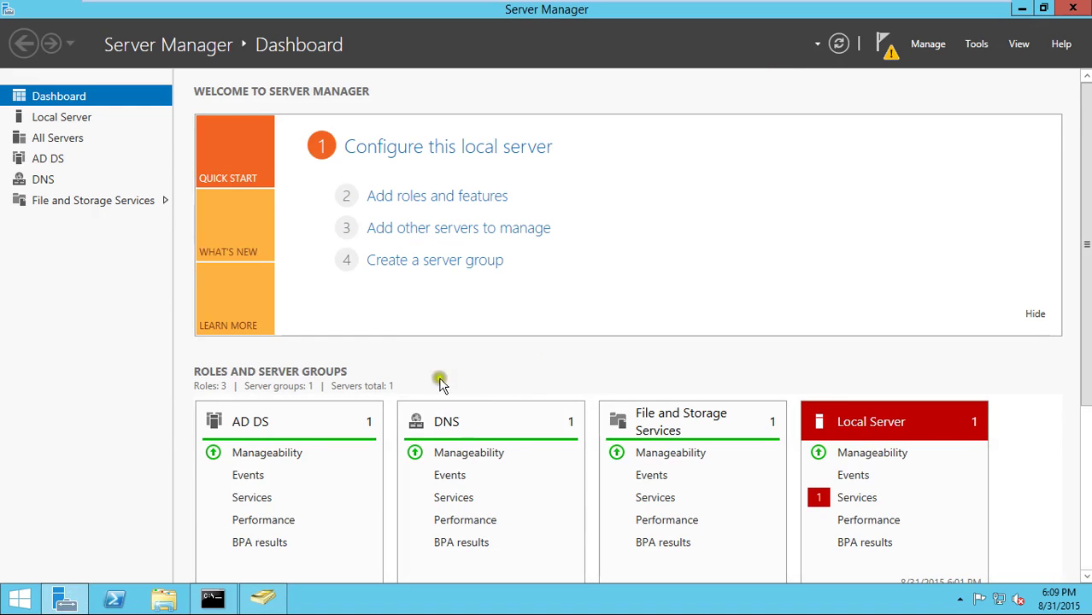
left_click(489, 366)
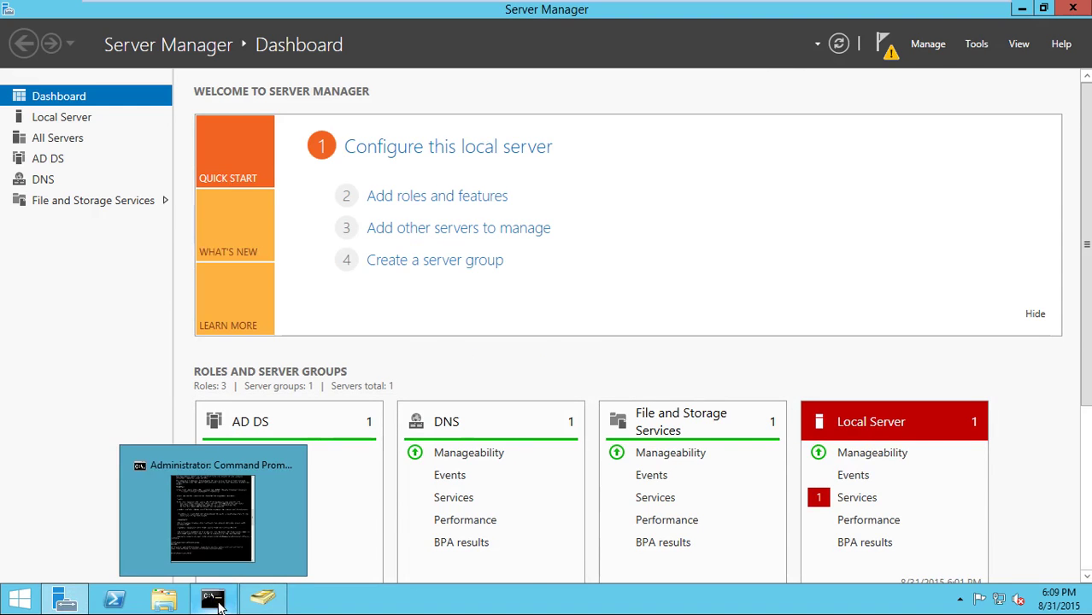
left_click(216, 600)
left_click(513, 10)
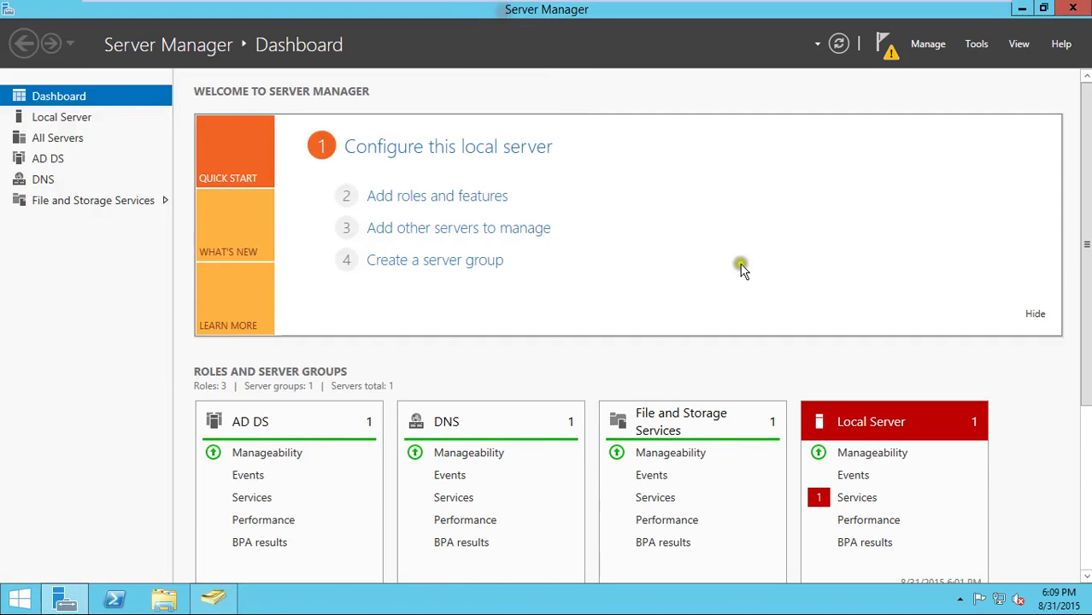
left_click(976, 44)
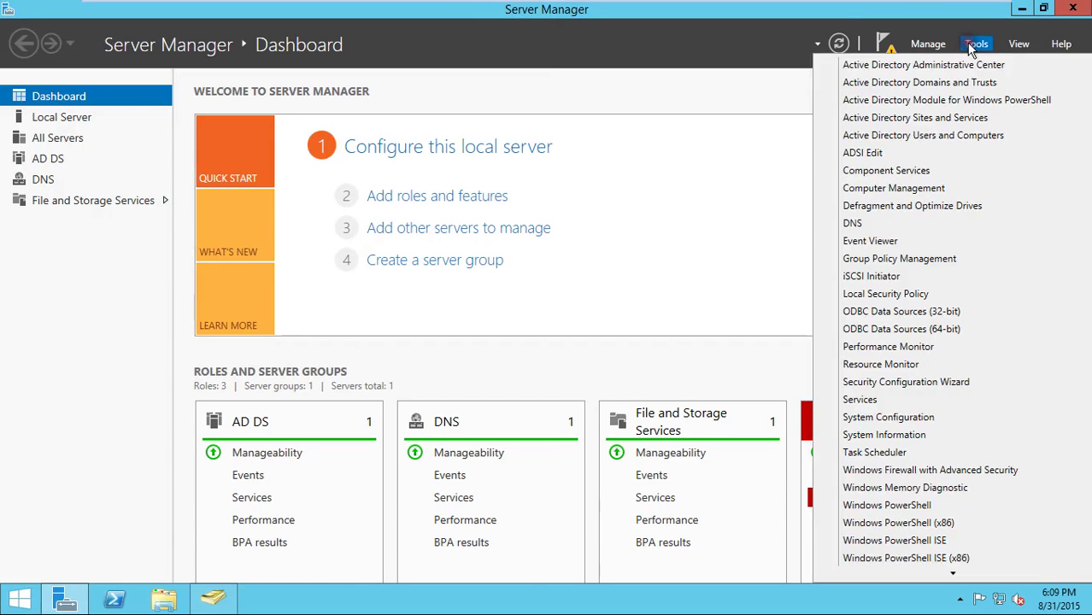
- In Sites and Services, inspect PRIMARY's NTDS Settings connection properties under the cairo site
left_click(936, 120)
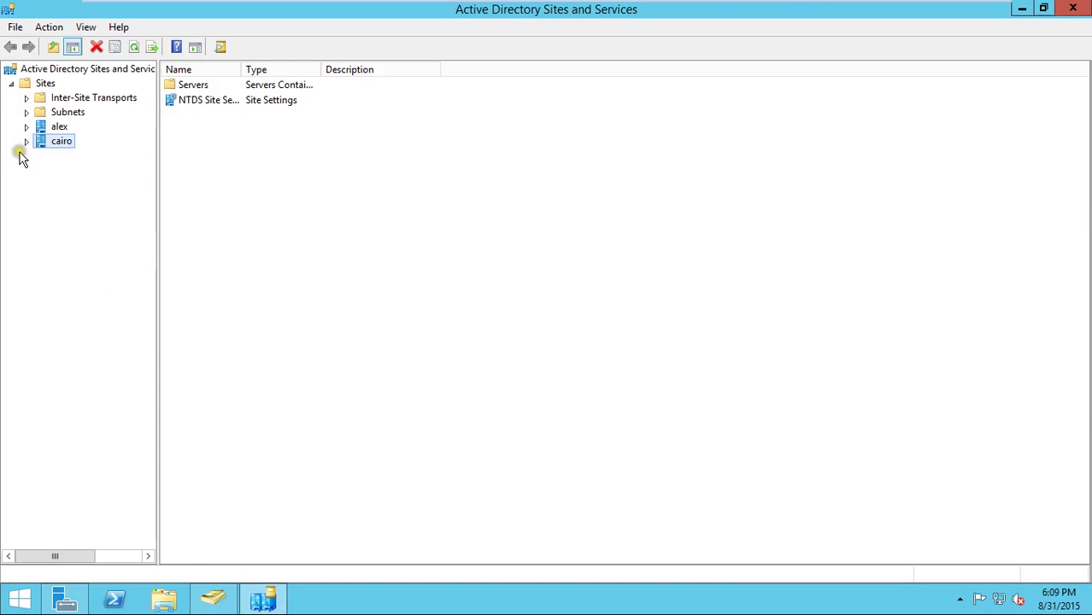
left_click(26, 142)
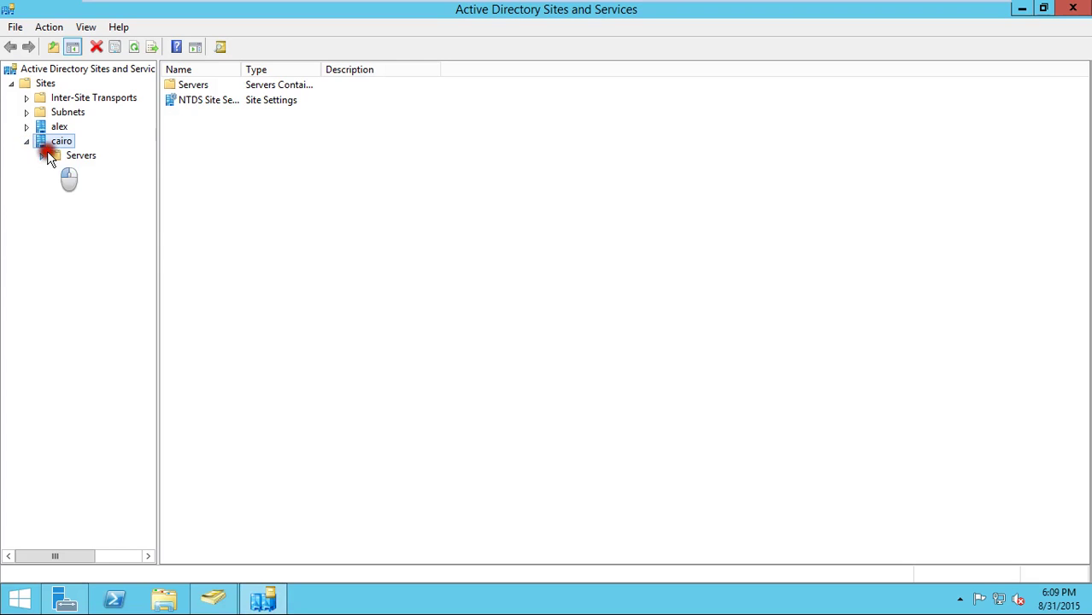
left_click(41, 156)
left_click(69, 176)
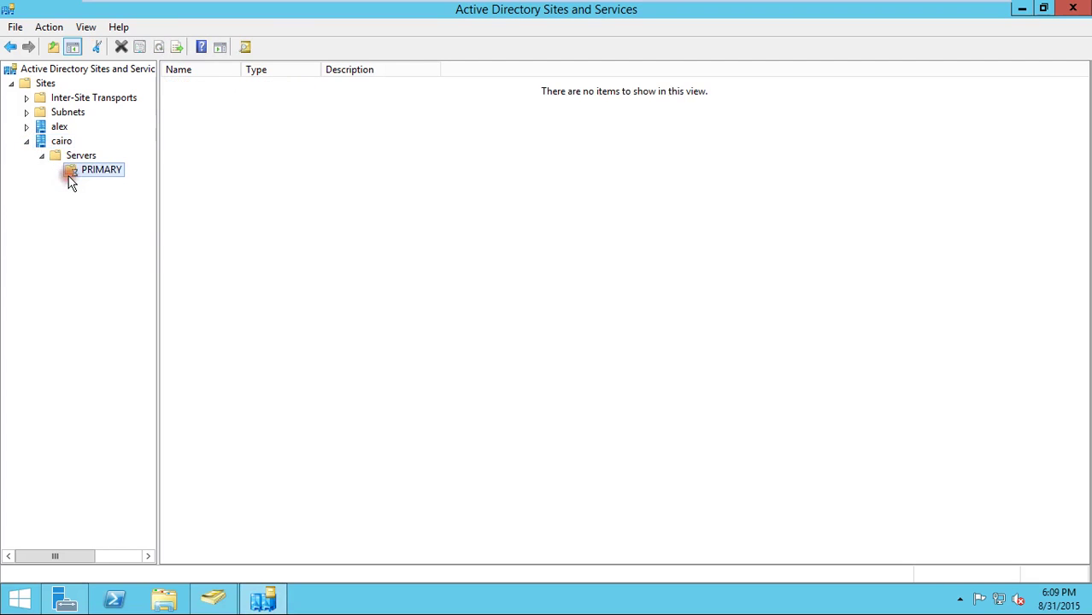
left_click(56, 171)
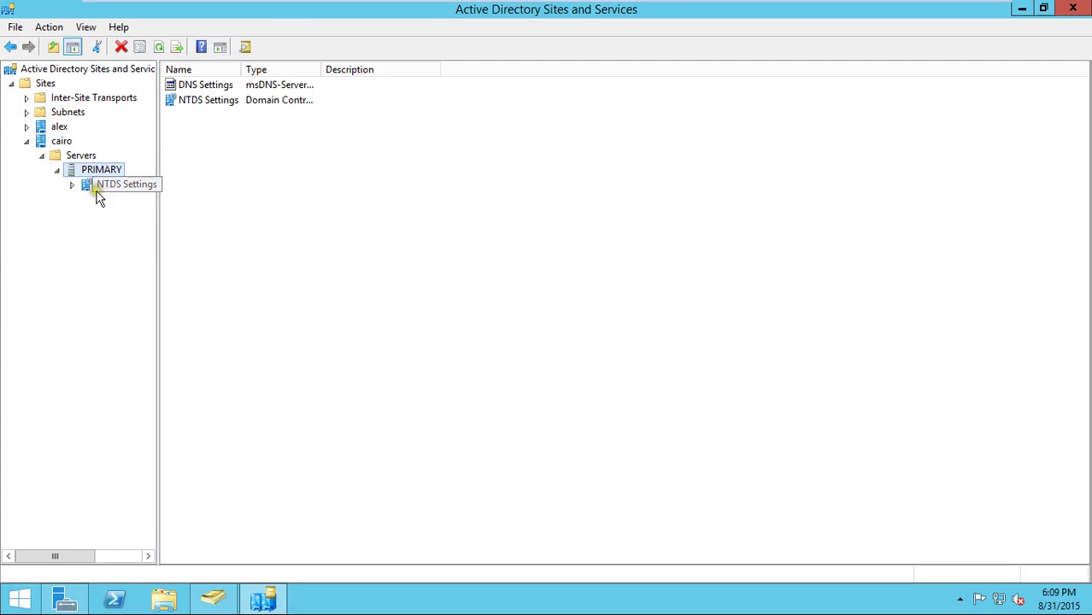
left_click(98, 190)
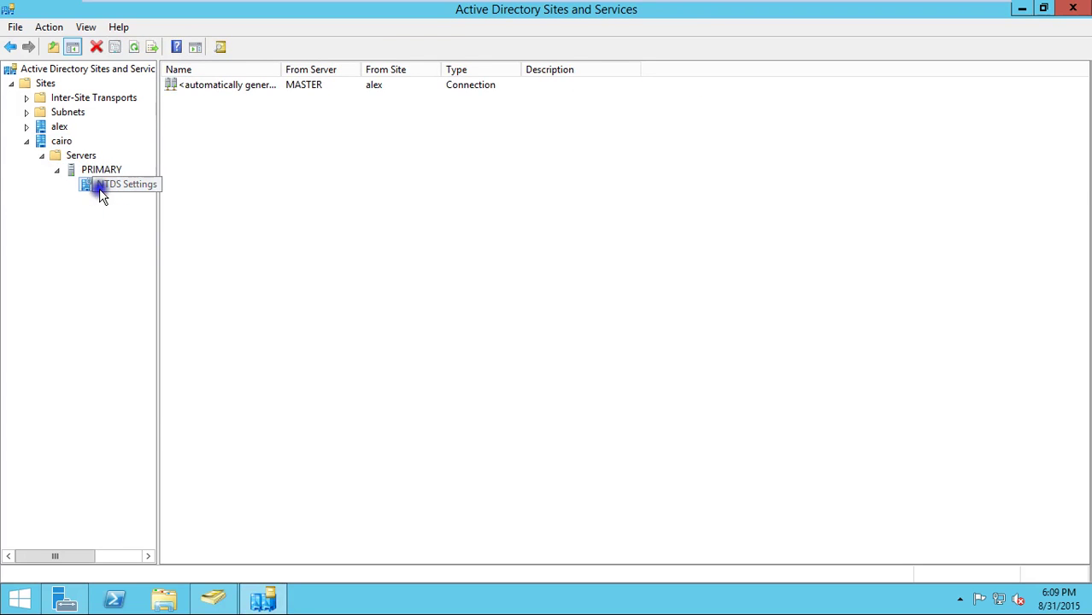
right_click(99, 191)
left_click(175, 391)
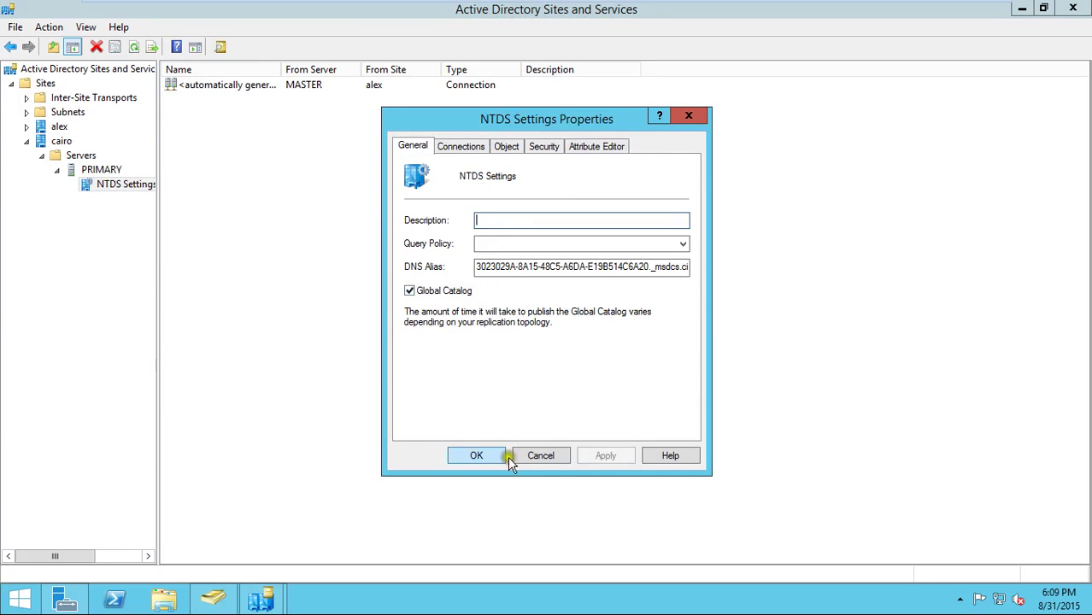
left_click(532, 457)
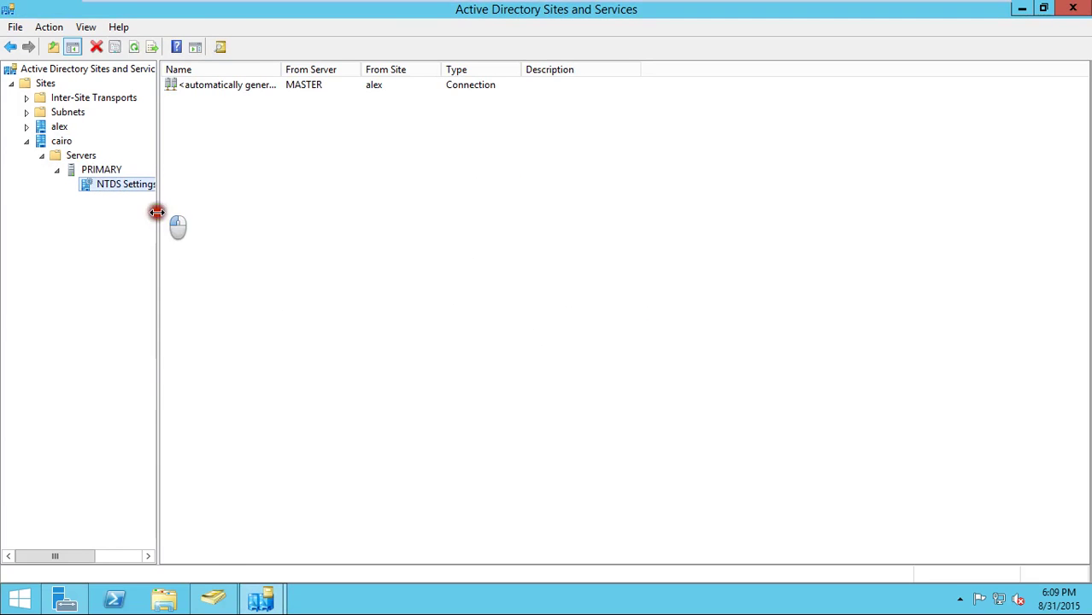
- Inspect MASTER's NTDS Settings connection properties under the alex site, then return to Users and Computers
left_click_drag(158, 214, 217, 215)
left_click(28, 126)
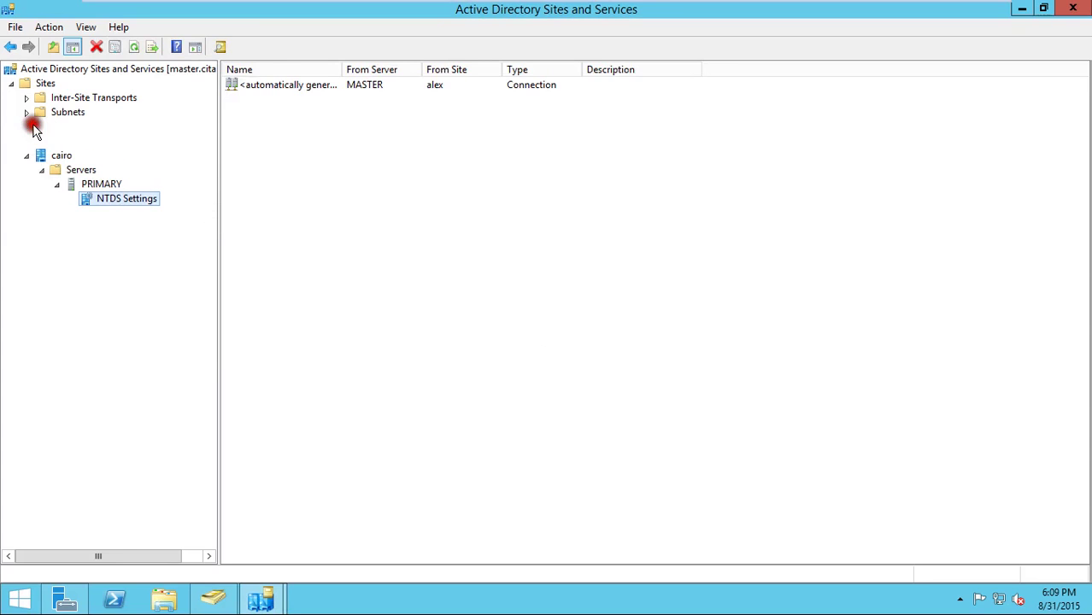
left_click(42, 141)
left_click(57, 155)
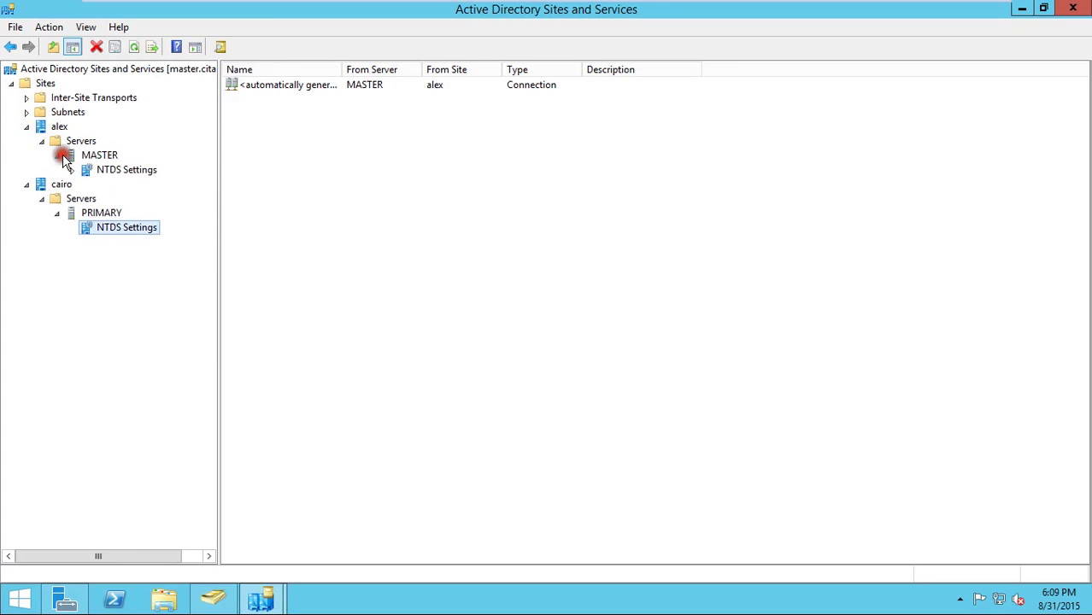
left_click(88, 170)
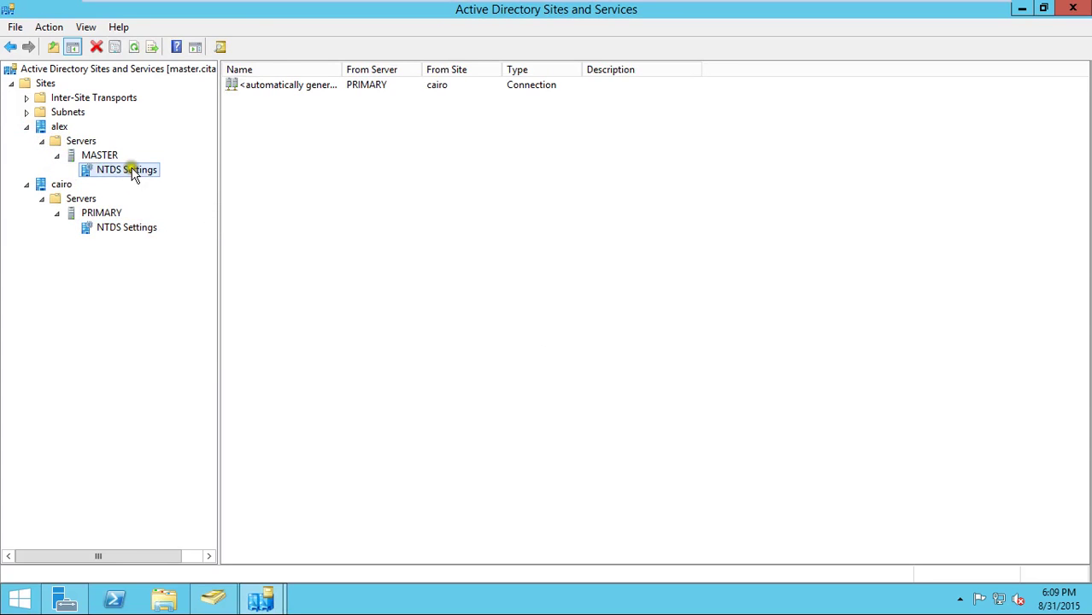
right_click(131, 168)
left_click(235, 335)
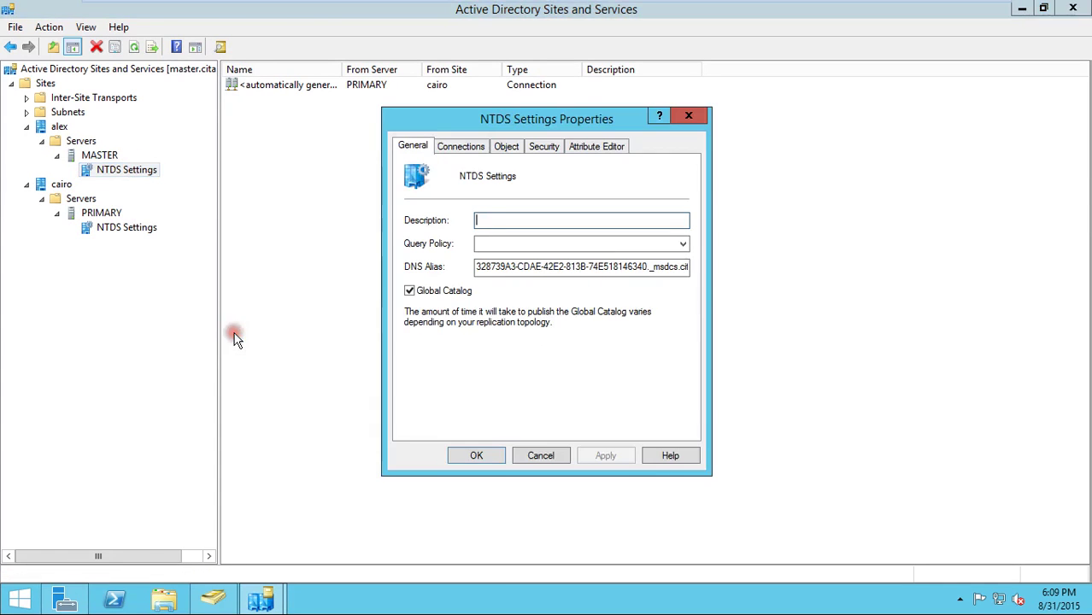
left_click(453, 322)
left_click(550, 457)
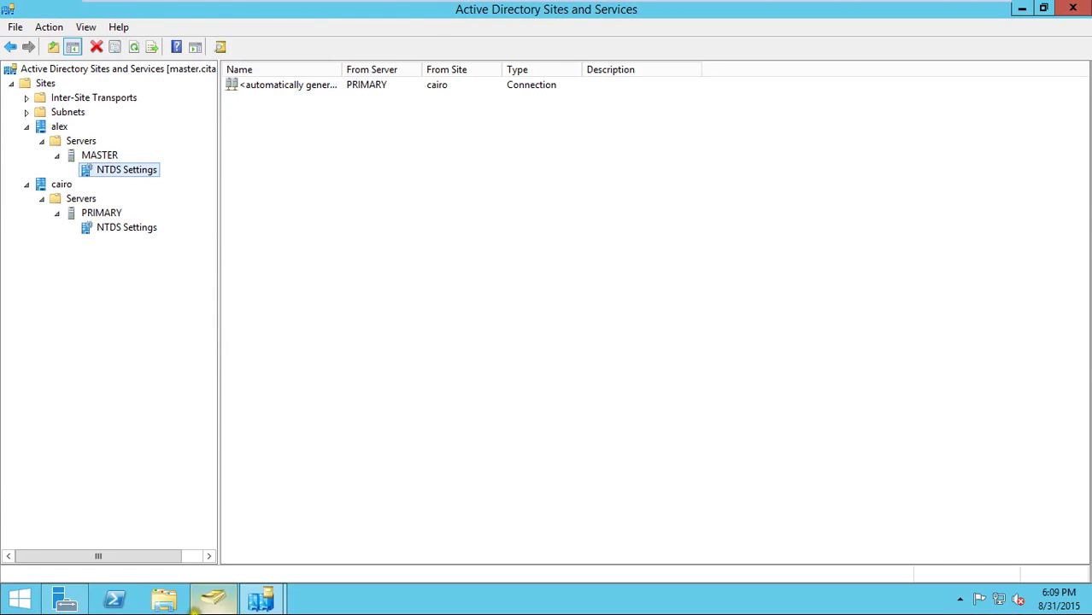
left_click(226, 604)
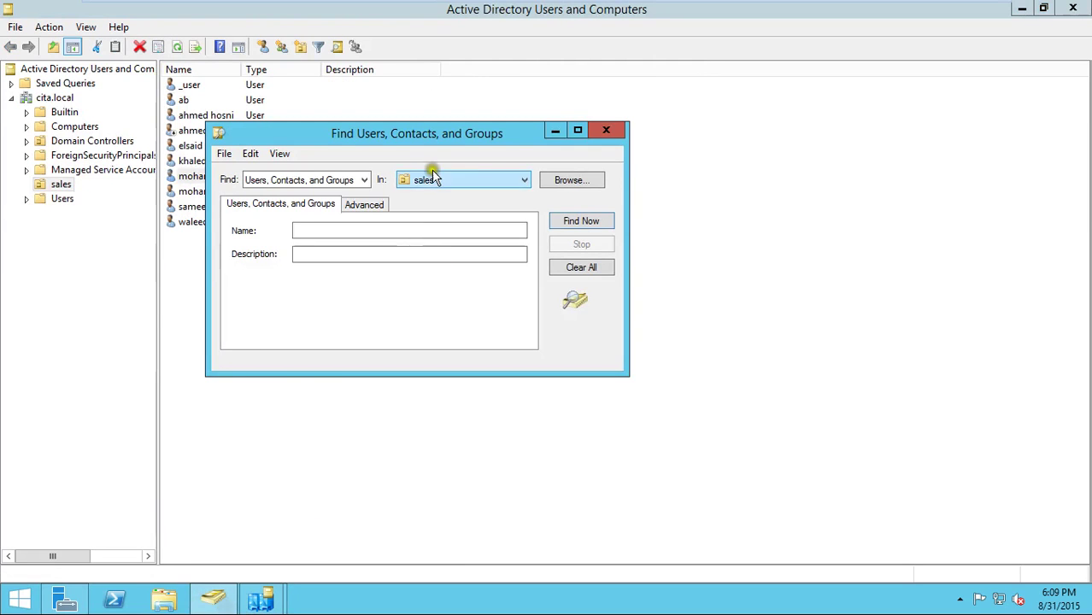
- View cita.local's Operations Masters; attempts to move RID to master.cita.local leave it on primary.cita.local
left_click(605, 130)
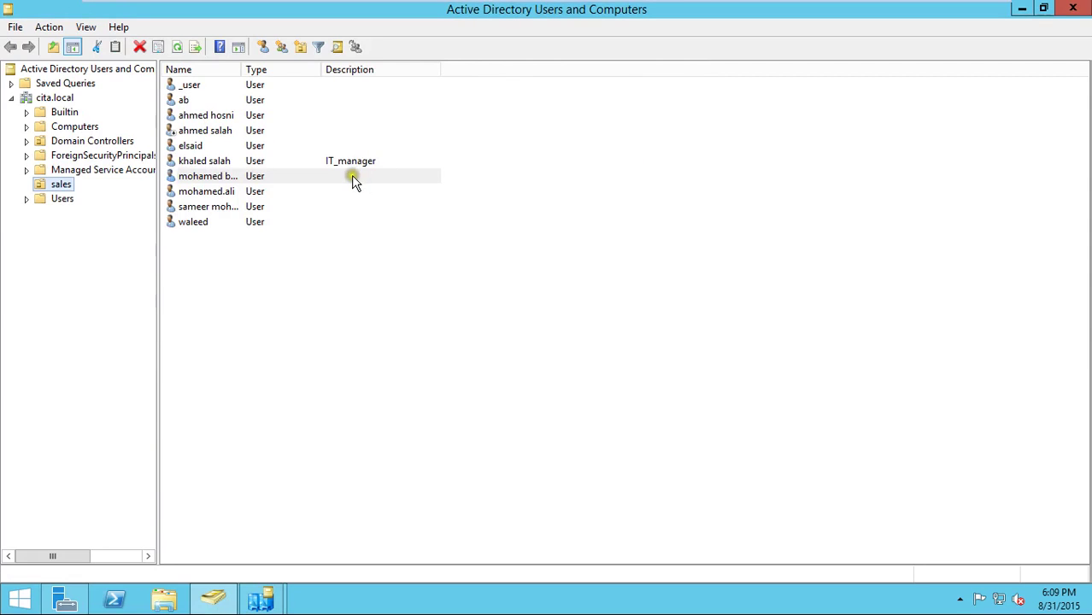
left_click(102, 208)
right_click(51, 99)
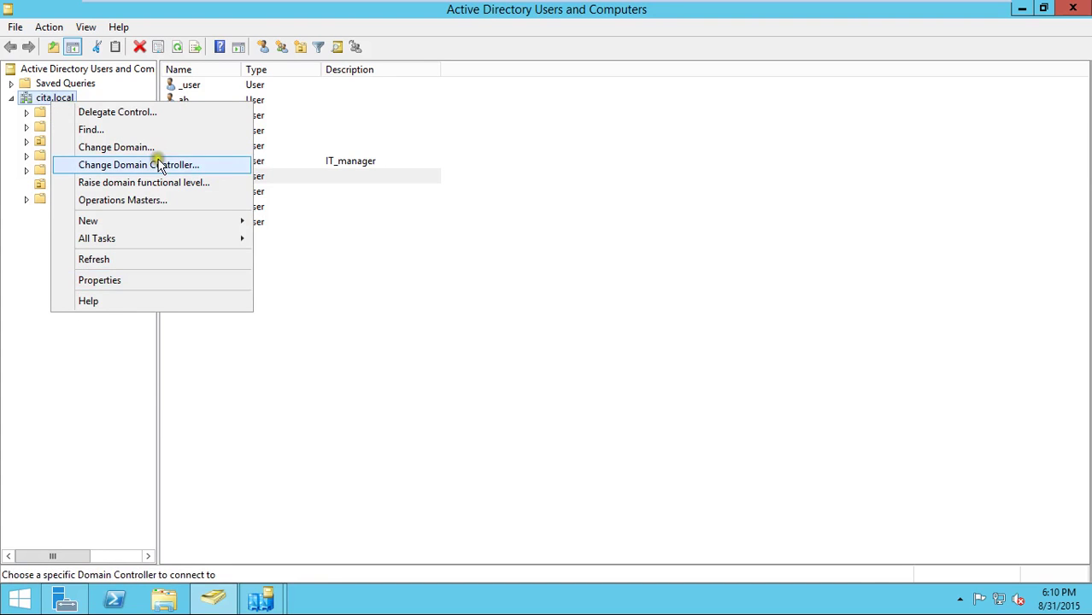
left_click(167, 199)
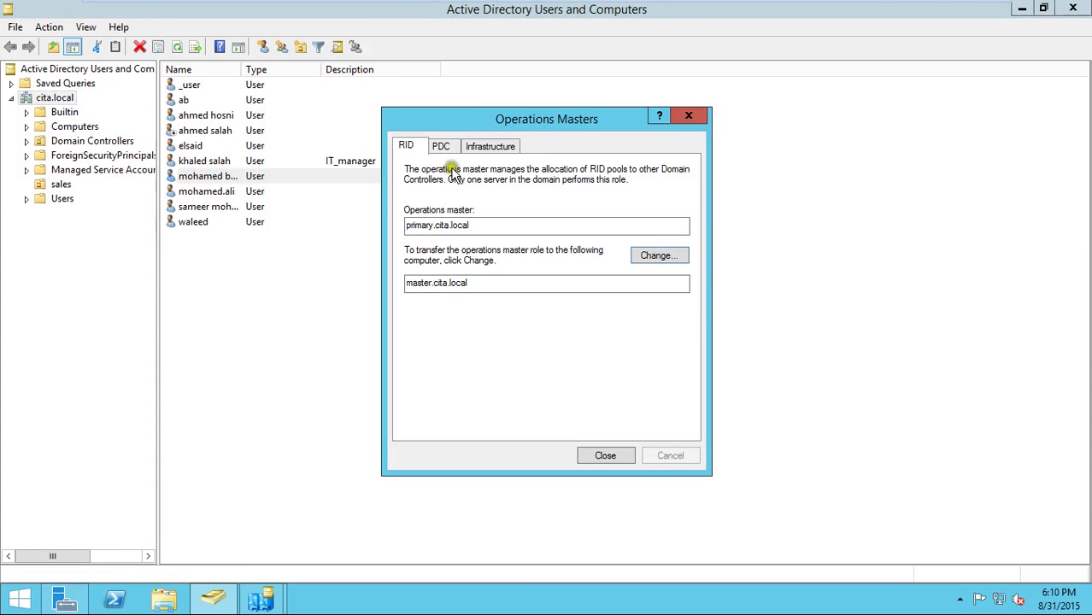
left_click(667, 265)
left_click(664, 262)
left_click(663, 263)
left_click(613, 464)
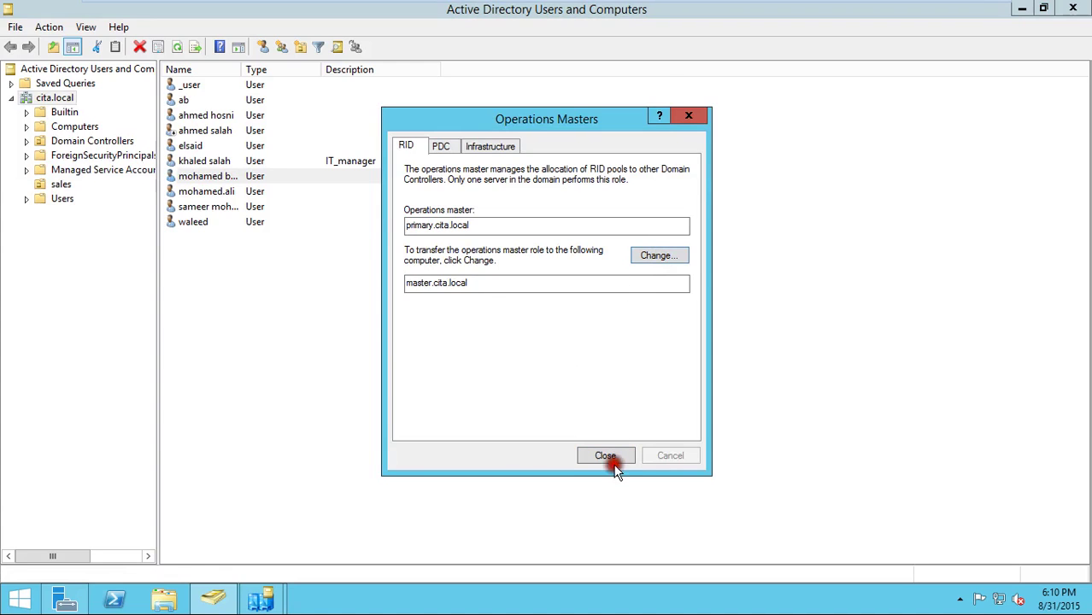
left_click(618, 458)
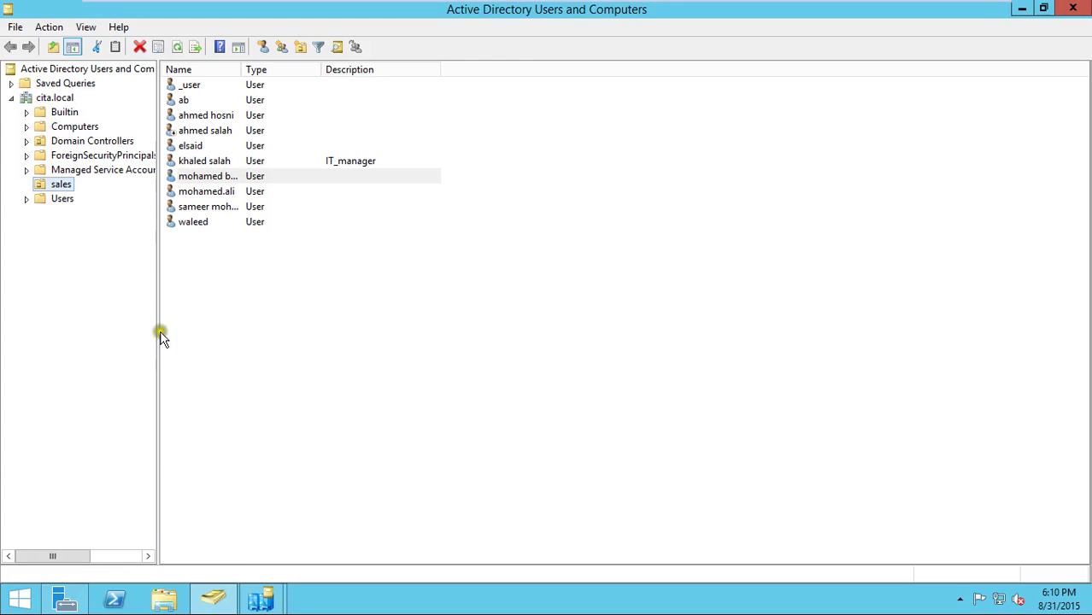
left_click_drag(158, 329, 248, 333)
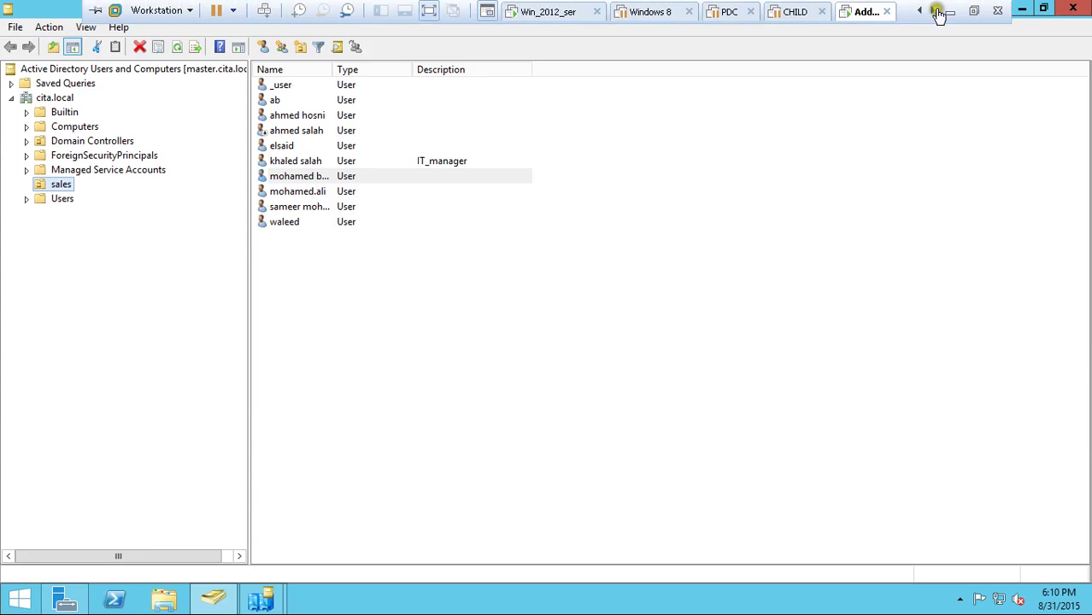
- On the host, browse to the D:\MCSE_2012\scripts folder
left_click(947, 13)
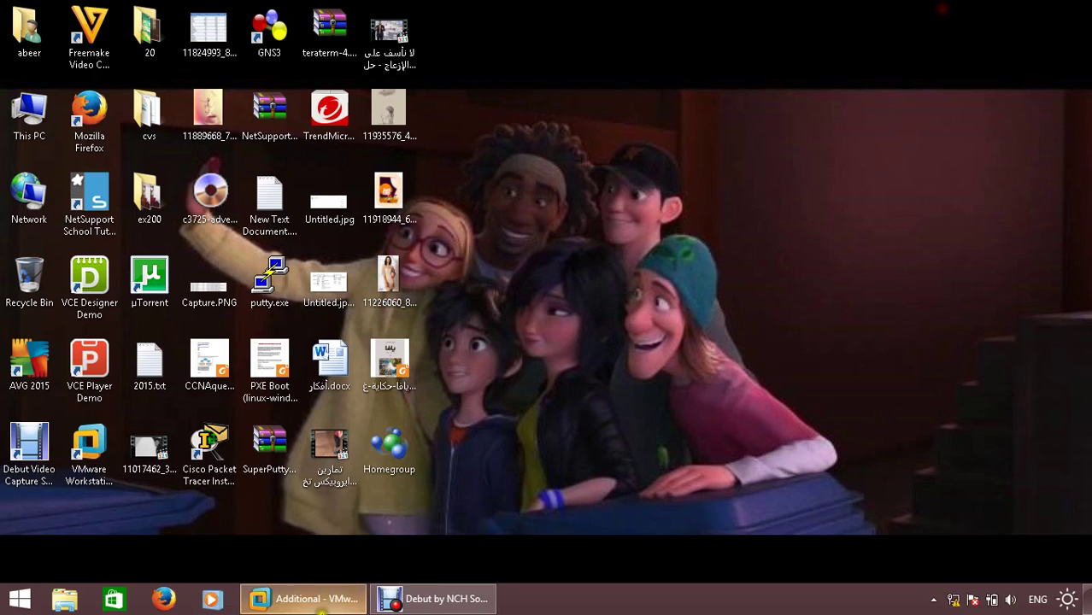
double_click(40, 127)
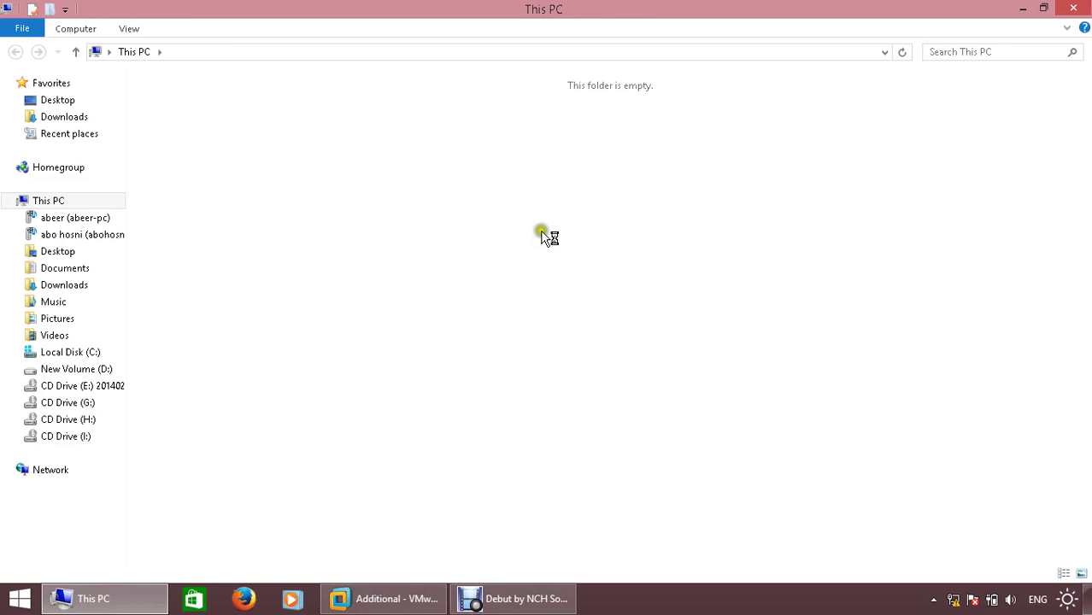
double_click(466, 233)
scroll(261, 410, "down", 6)
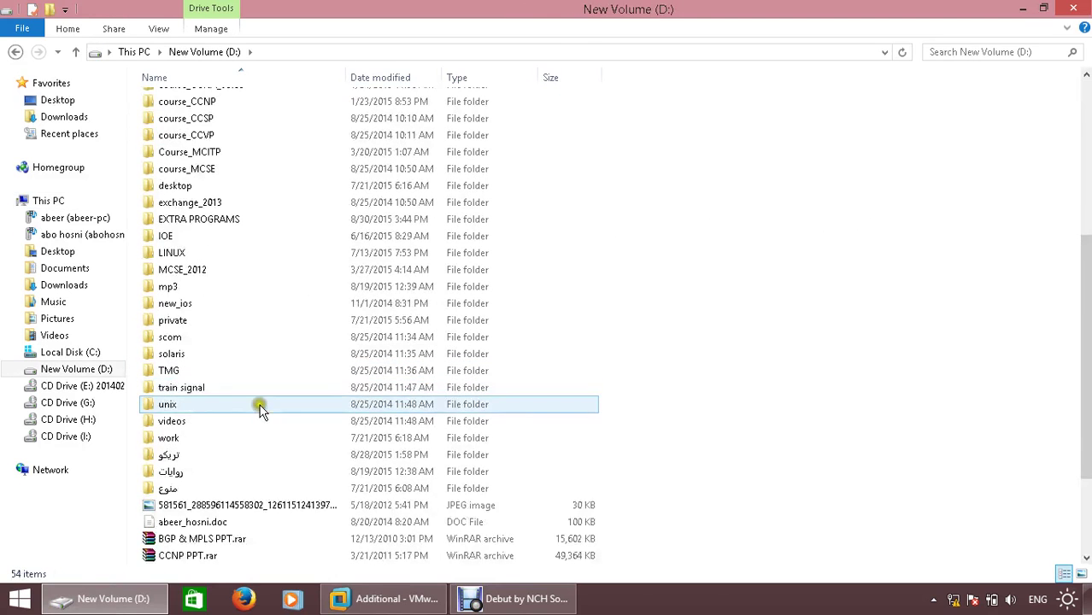
double_click(184, 275)
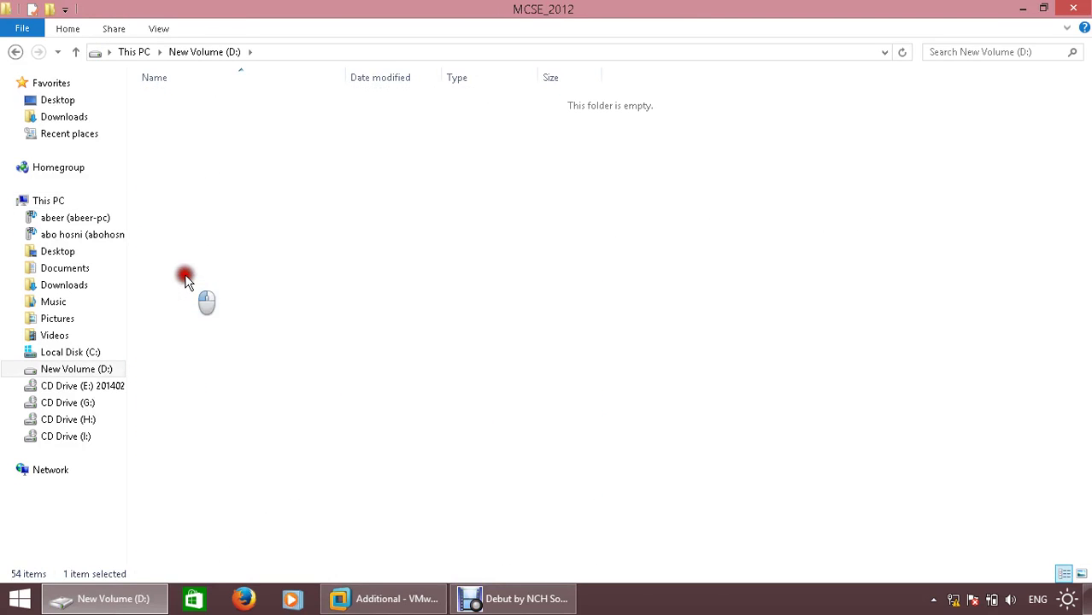
double_click(183, 169)
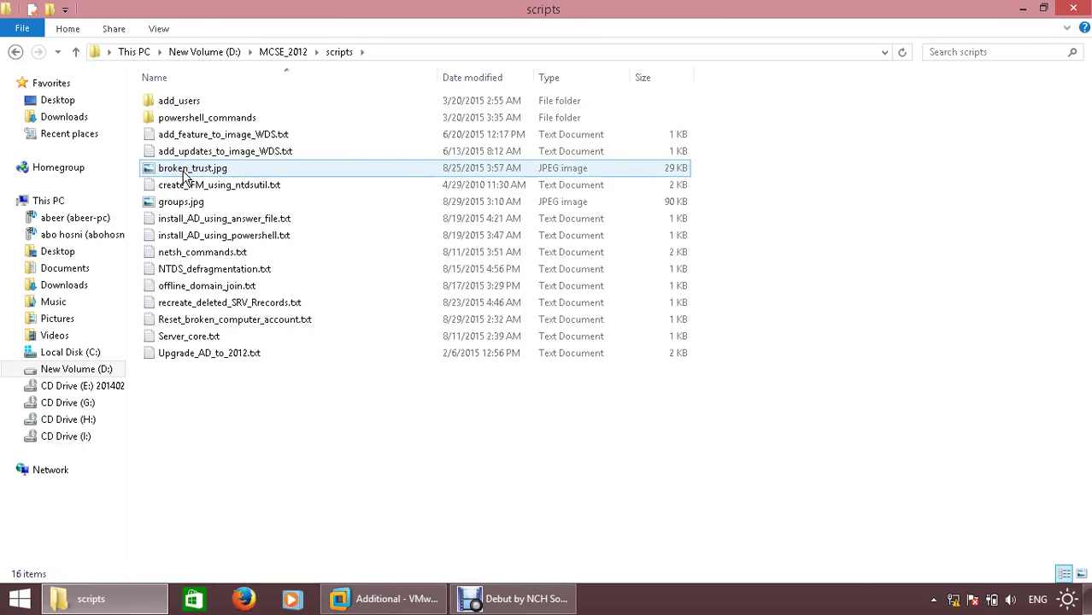
- Open Upgrade_AD_to_2012.txt in a maximized Notepad window
left_click(201, 326)
left_click(207, 305)
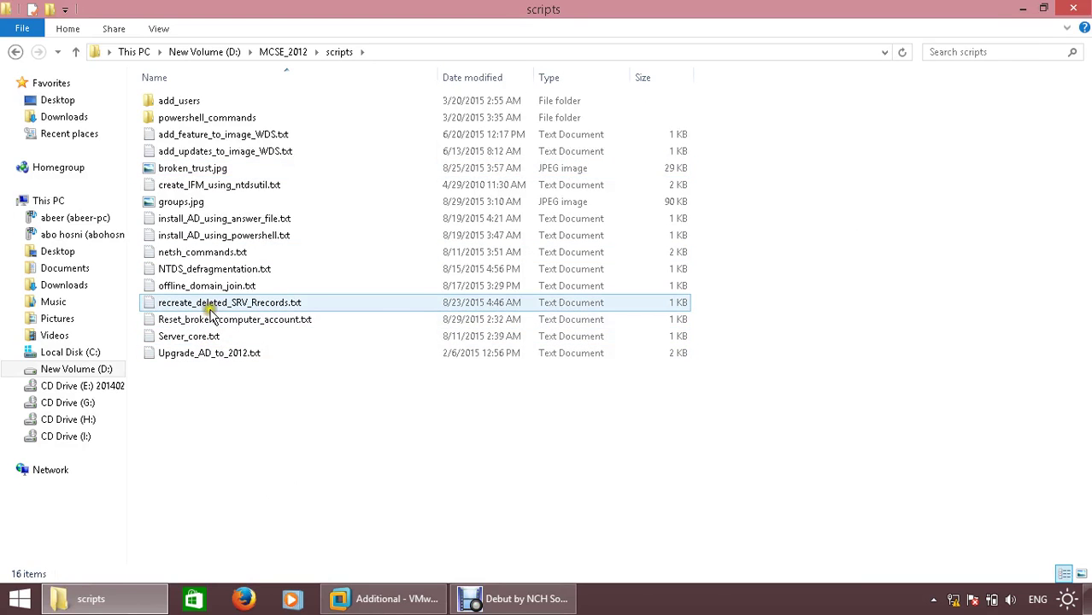
left_click(212, 336)
left_click(229, 382)
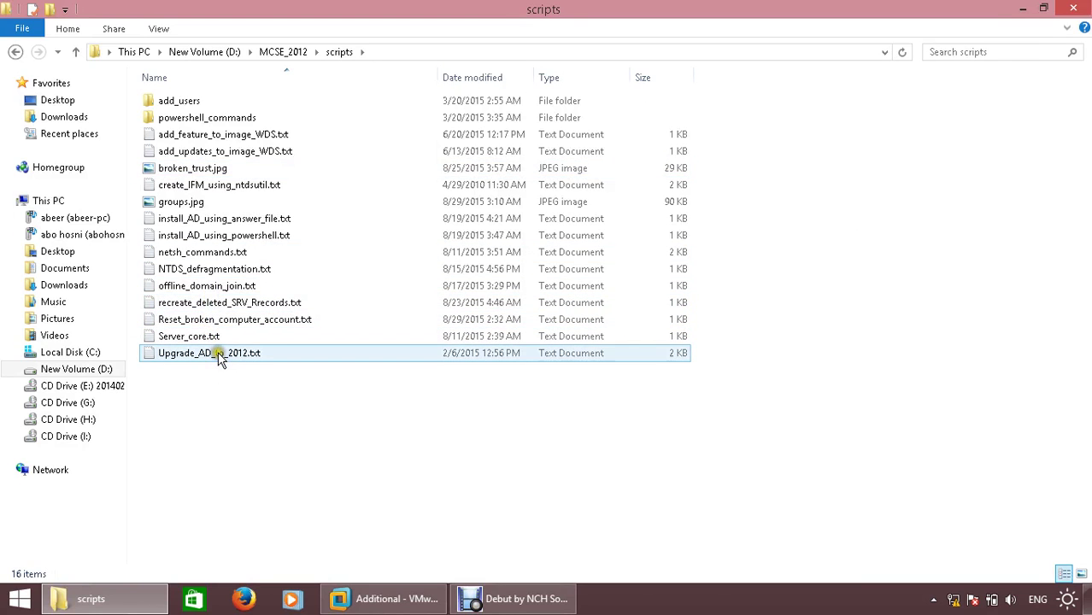
left_click(215, 353)
double_click(193, 354)
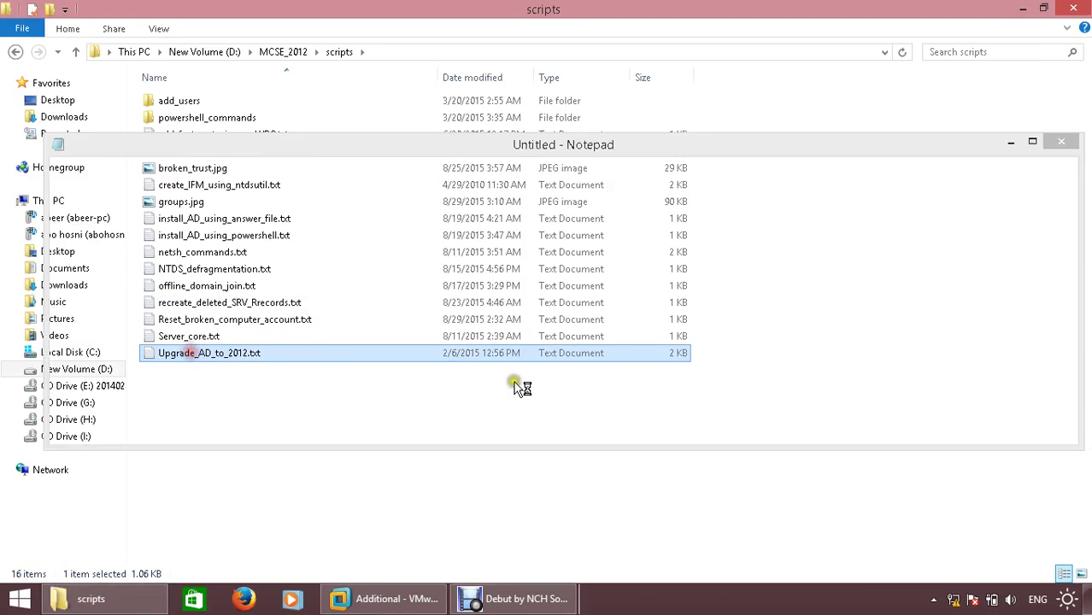
double_click(479, 142)
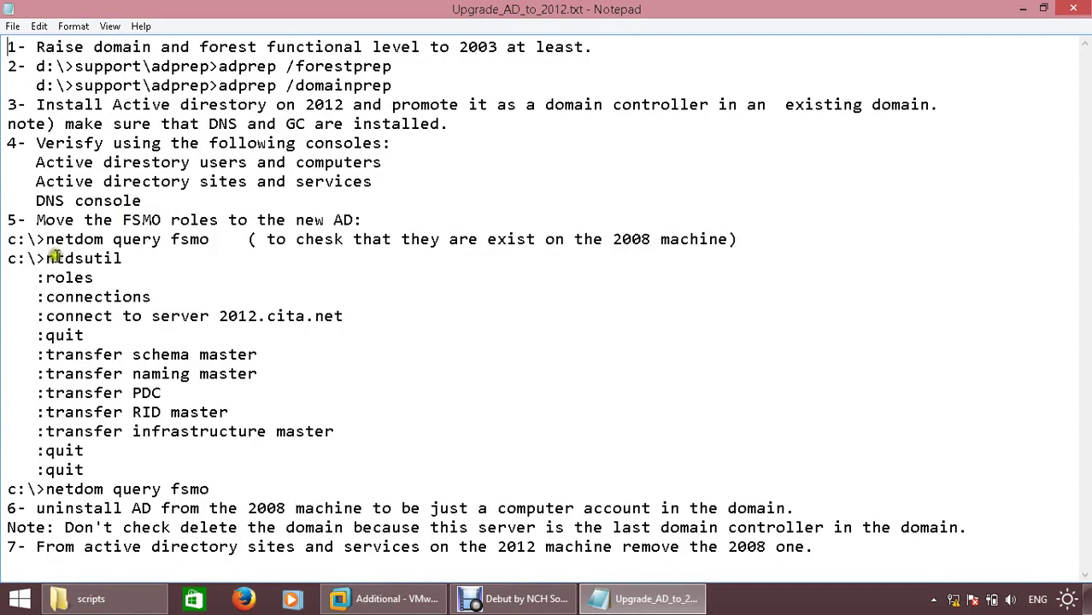
- Copy the 'netdom query fsmo' command from step 5 of the notes, then return to the VM
left_click_drag(46, 240, 103, 242)
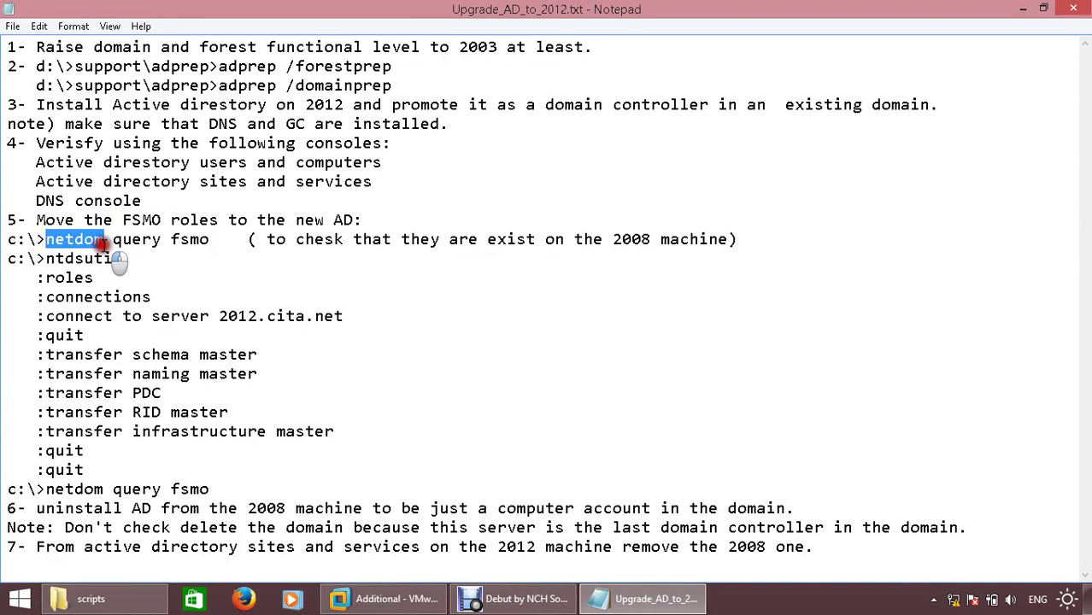
left_click_drag(45, 258, 135, 261)
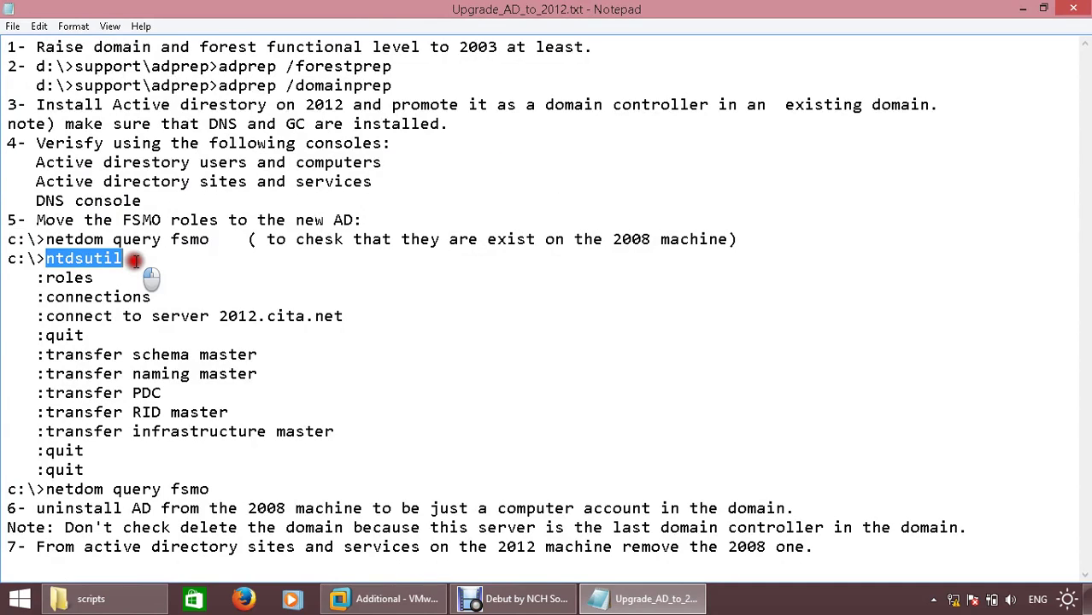
left_click_drag(45, 240, 211, 243)
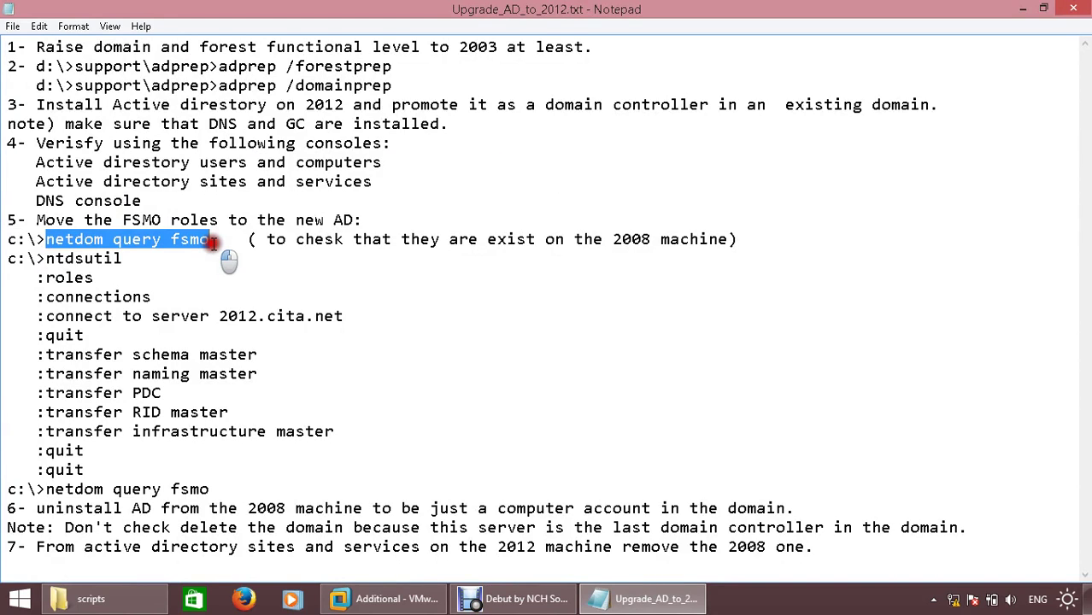
right_click(183, 237)
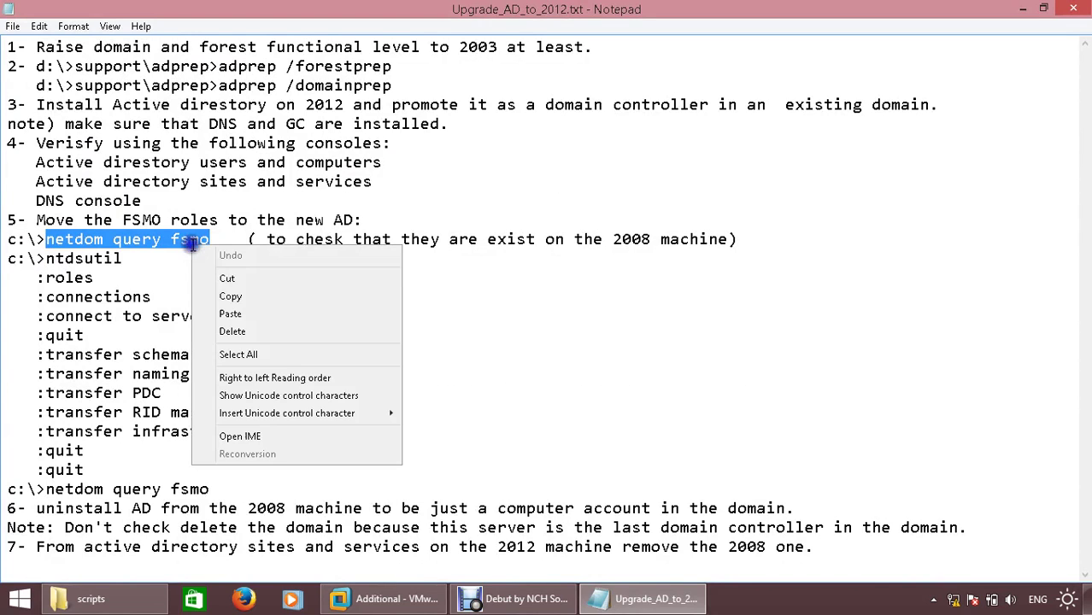
left_click(238, 298)
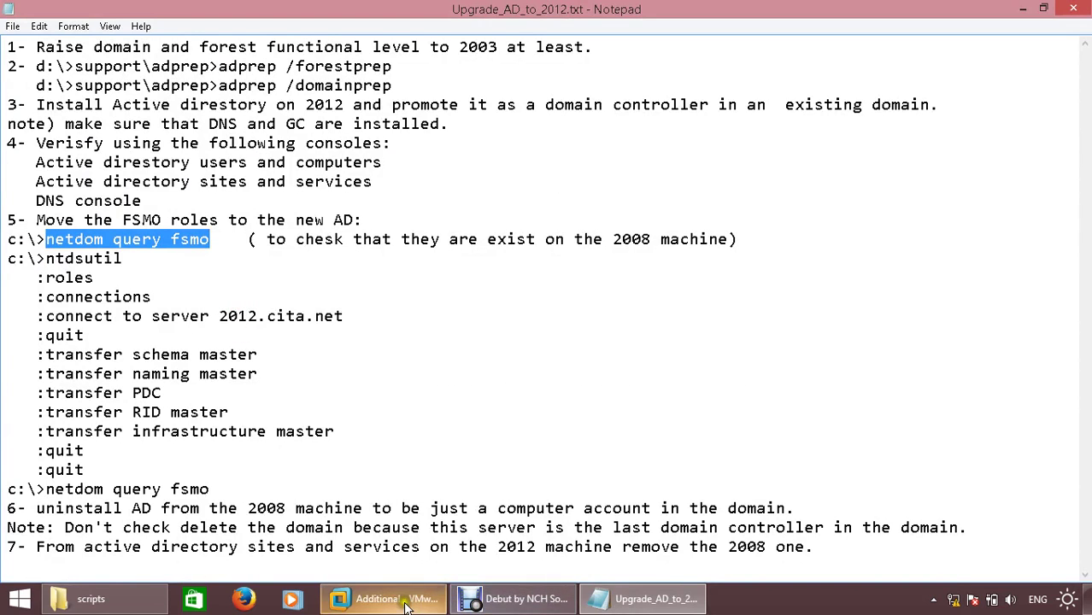
left_click(389, 599)
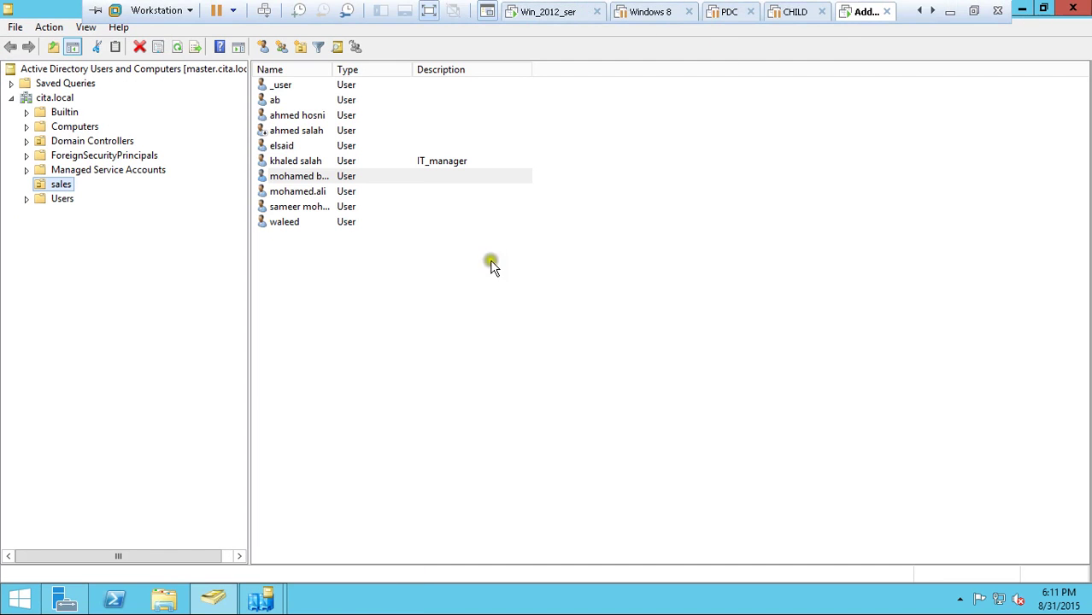
- In an administrator Command Prompt, paste and run 'netdom query fsmo'
left_click(508, 311)
right_click(15, 609)
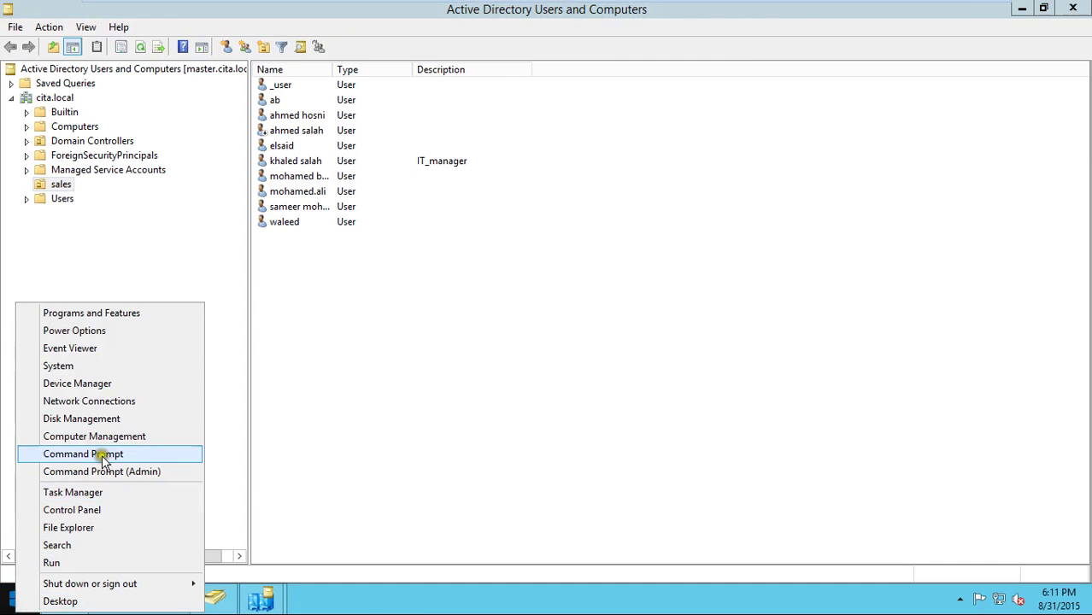
left_click(122, 471)
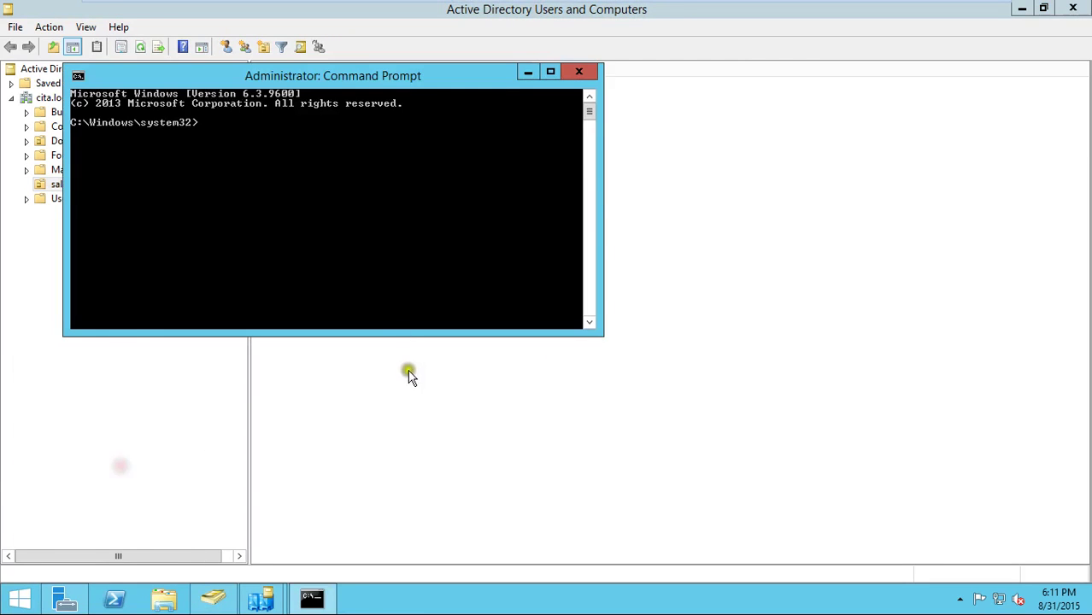
right_click(409, 185)
left_click(450, 231)
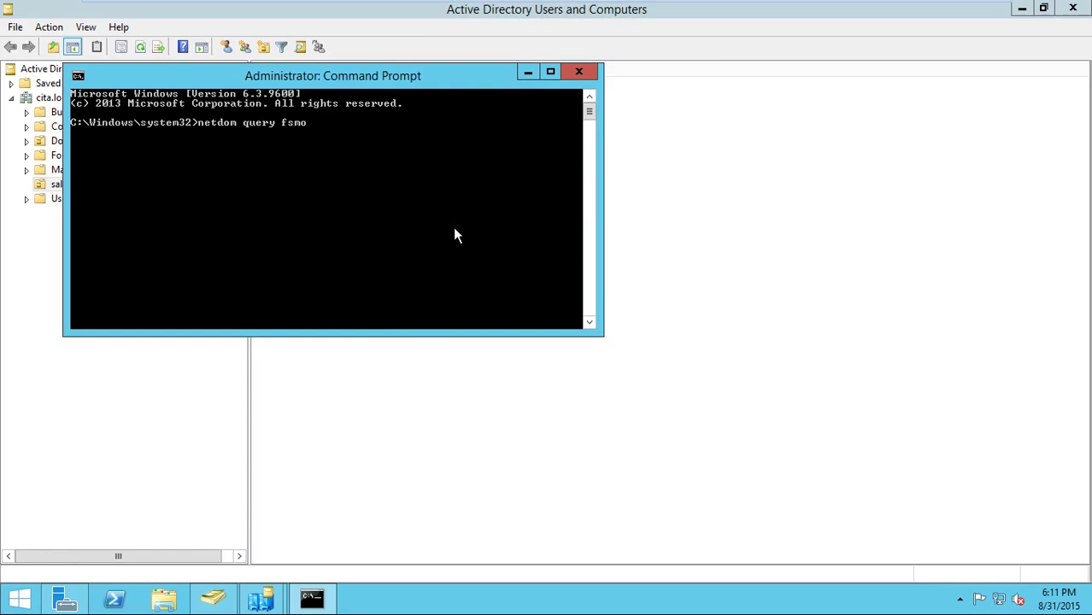
key("Return")
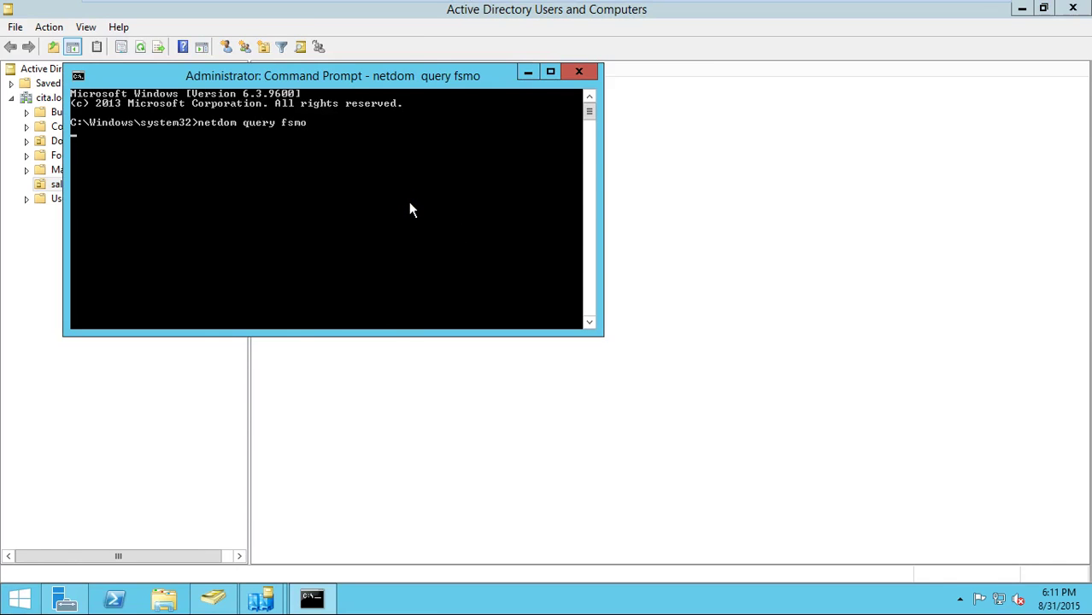
- Review the output: master holds domain naming, while PDC, RID and infrastructure remain on primary.cita.local
left_click_drag(335, 84, 459, 131)
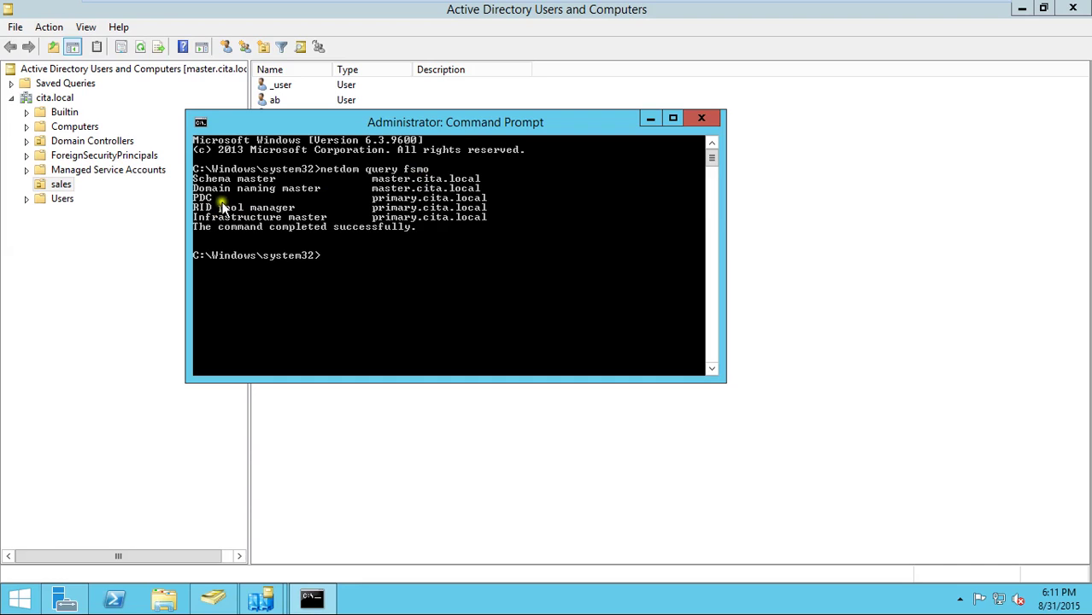
right_click(418, 186)
left_click(446, 192)
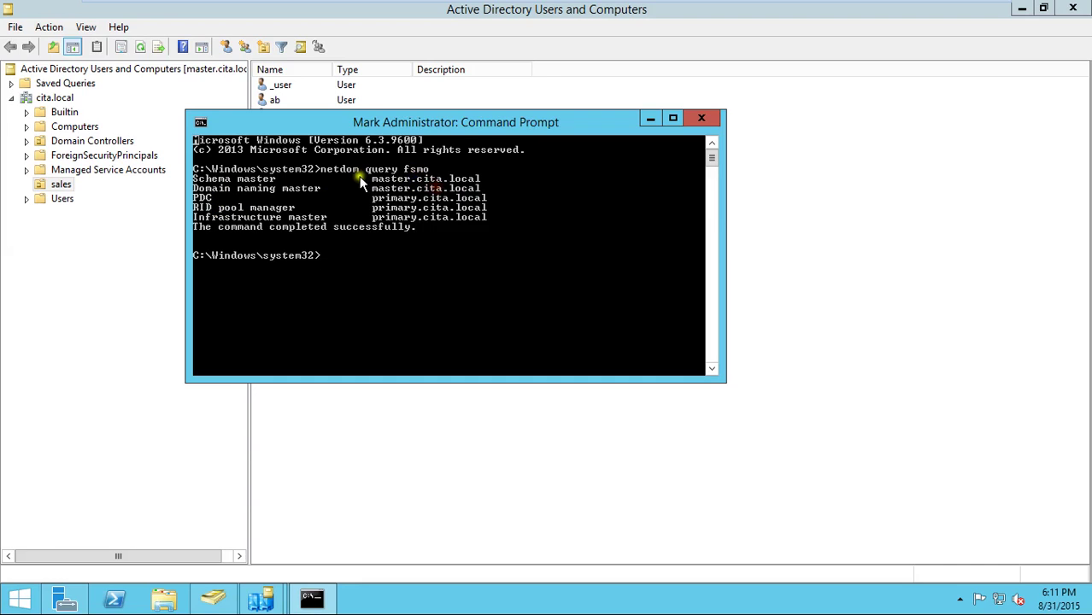
left_click_drag(367, 177, 500, 177)
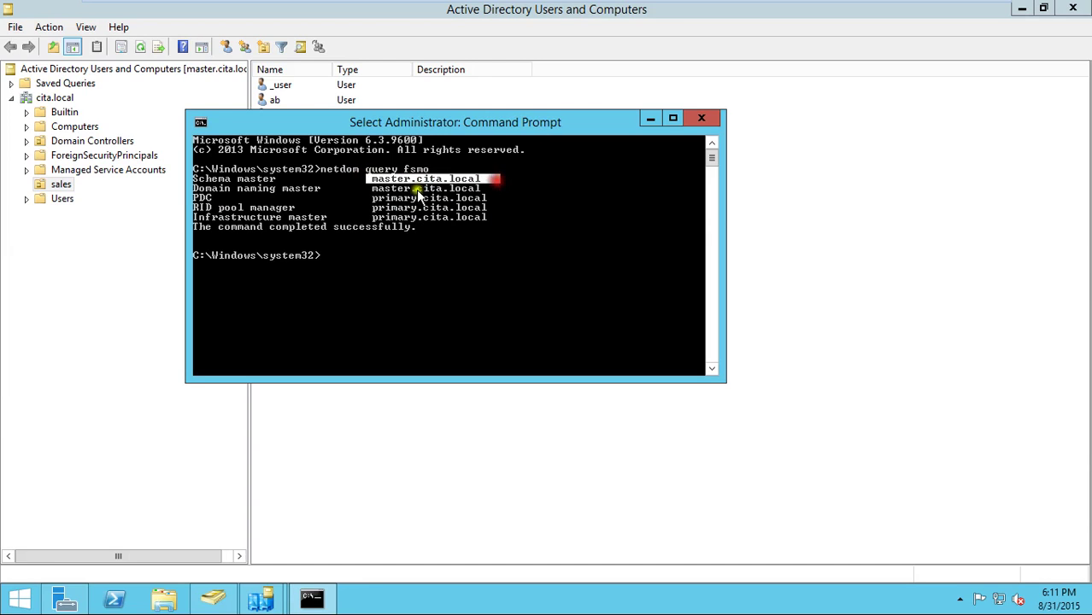
left_click_drag(372, 188, 479, 195)
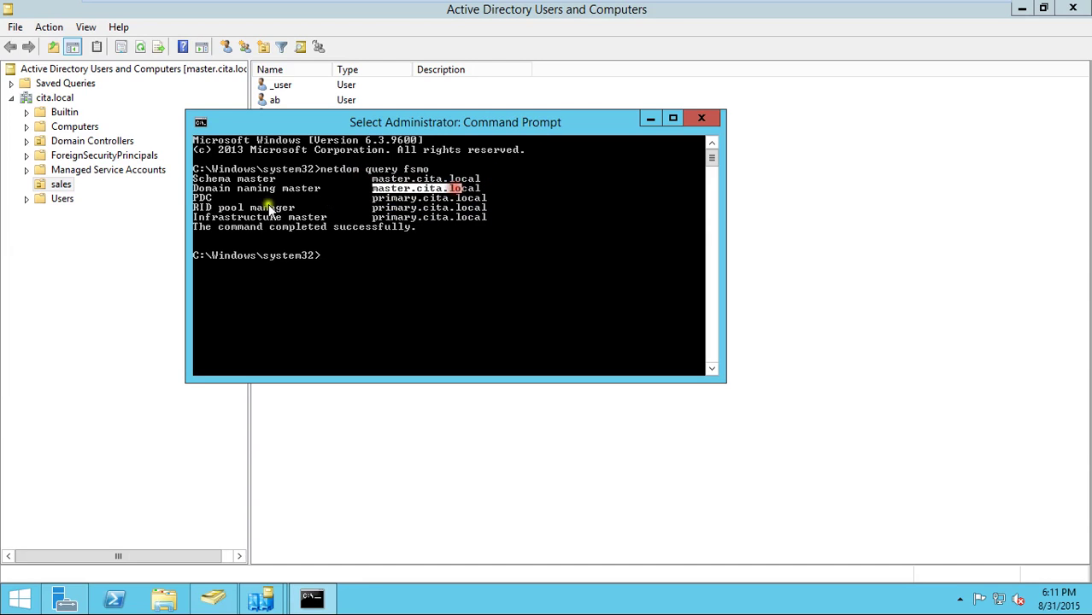
left_click_drag(195, 197, 420, 217)
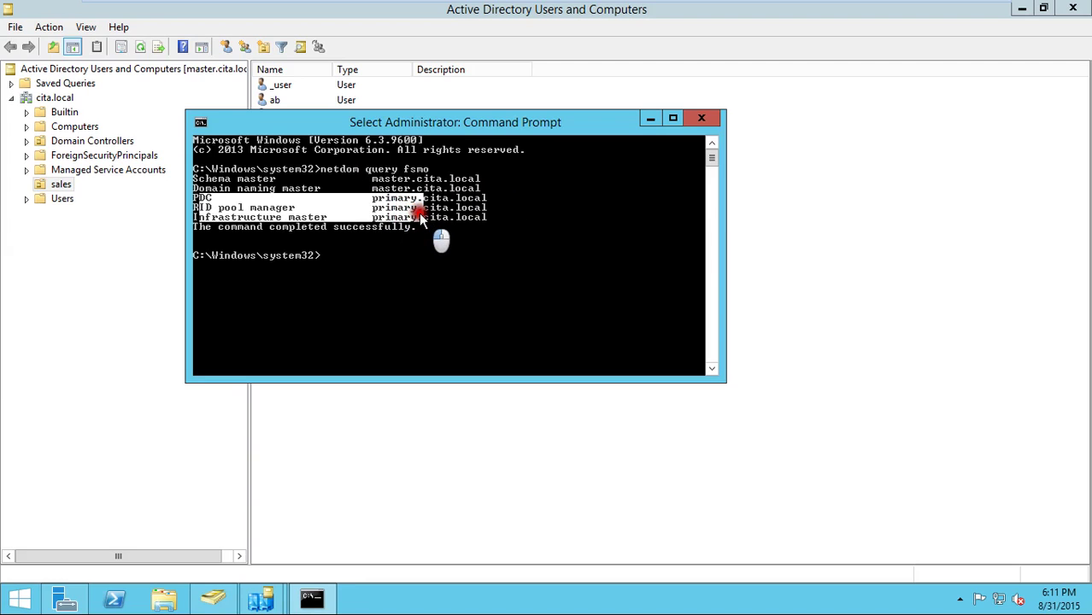
left_click(421, 260)
key("Escape")
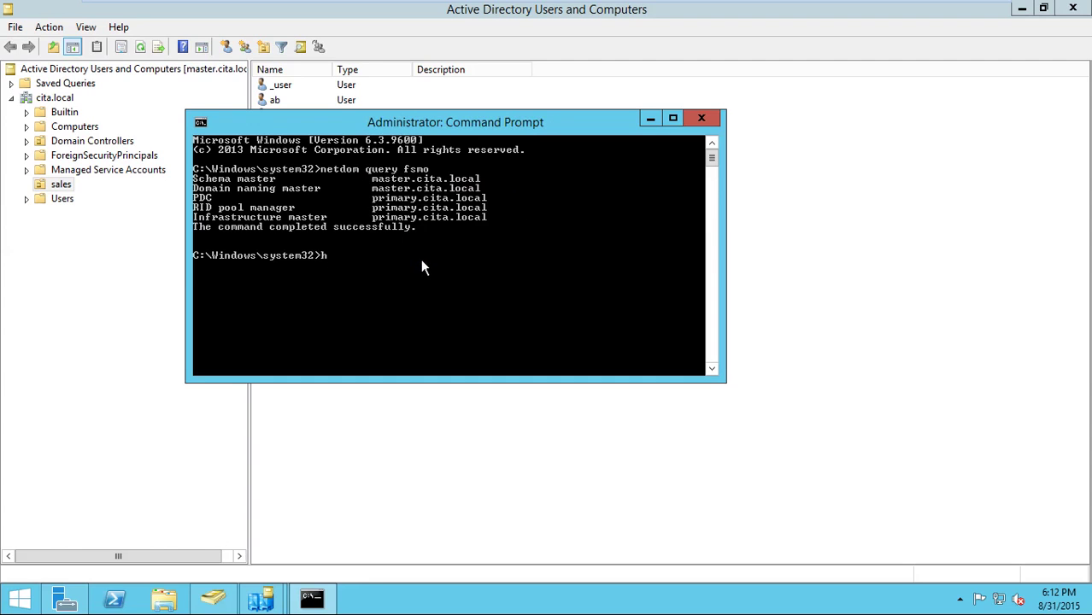
- Confirm the hostname is master, recheck the primary.cita.local role holders, and start ntdsutil
type("hostname")
key("Return")
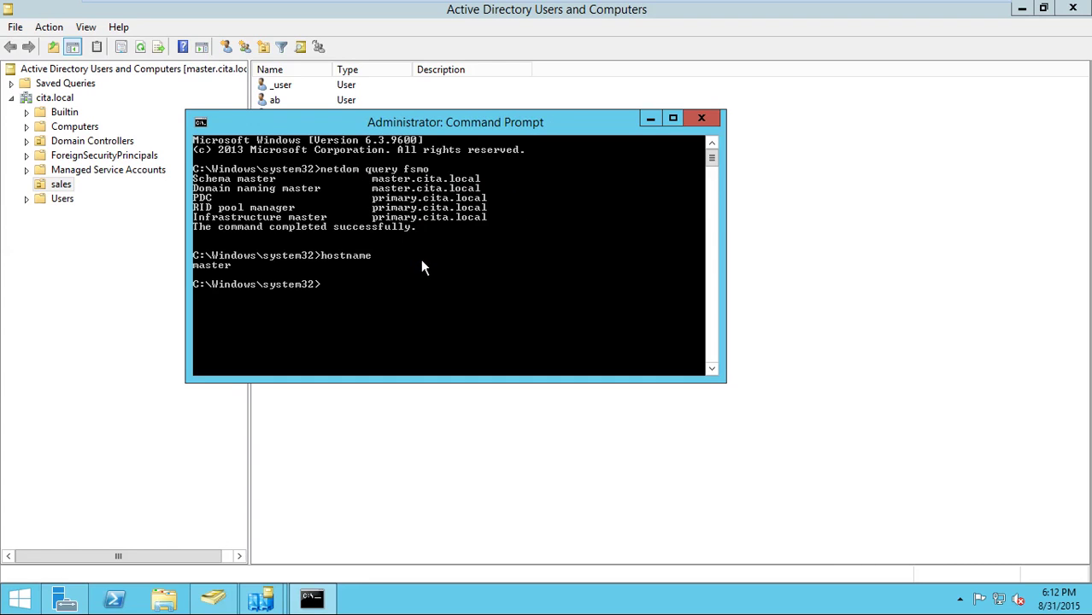
right_click(401, 194)
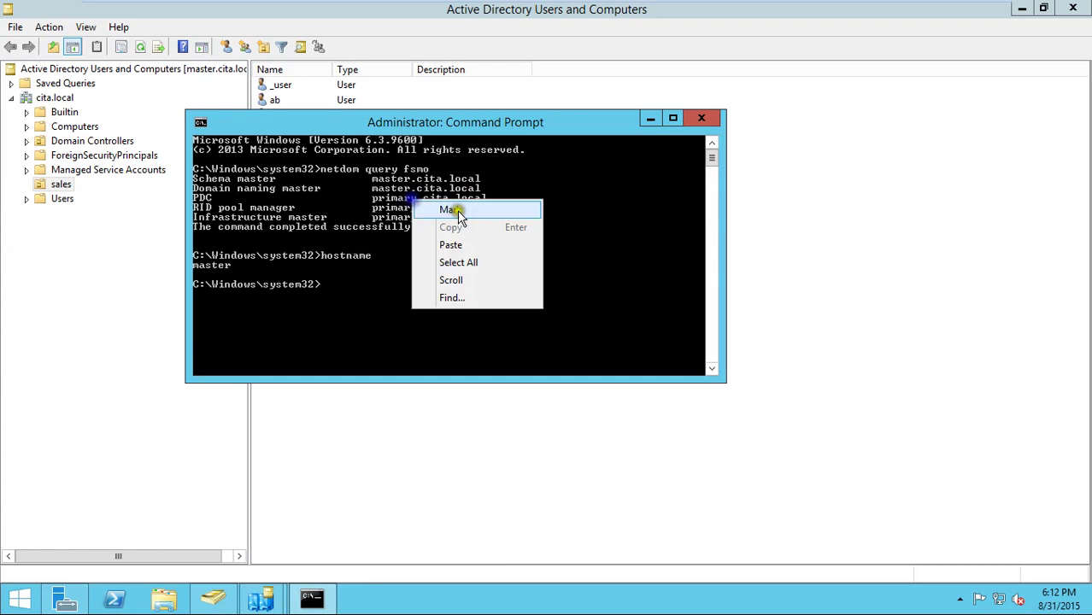
left_click(425, 210)
left_click_drag(370, 199, 485, 218)
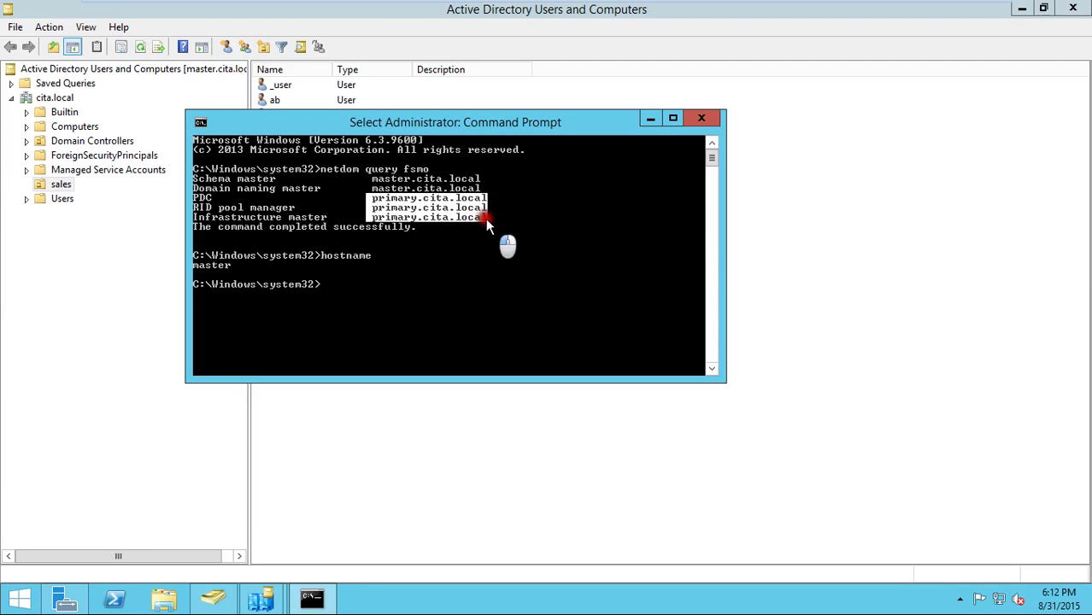
left_click(470, 267)
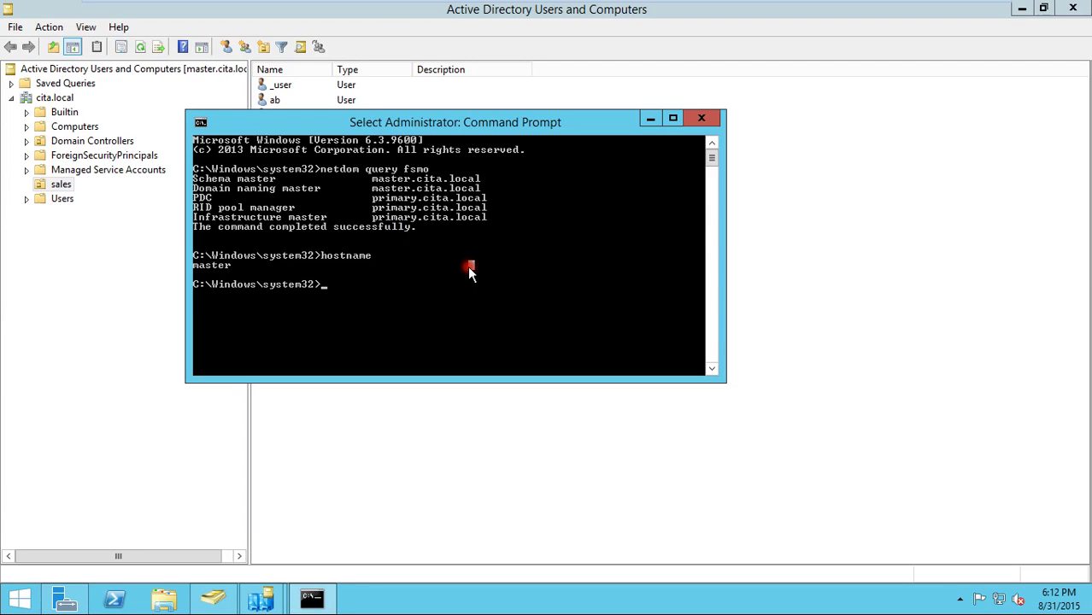
key("Escape")
type("ntd")
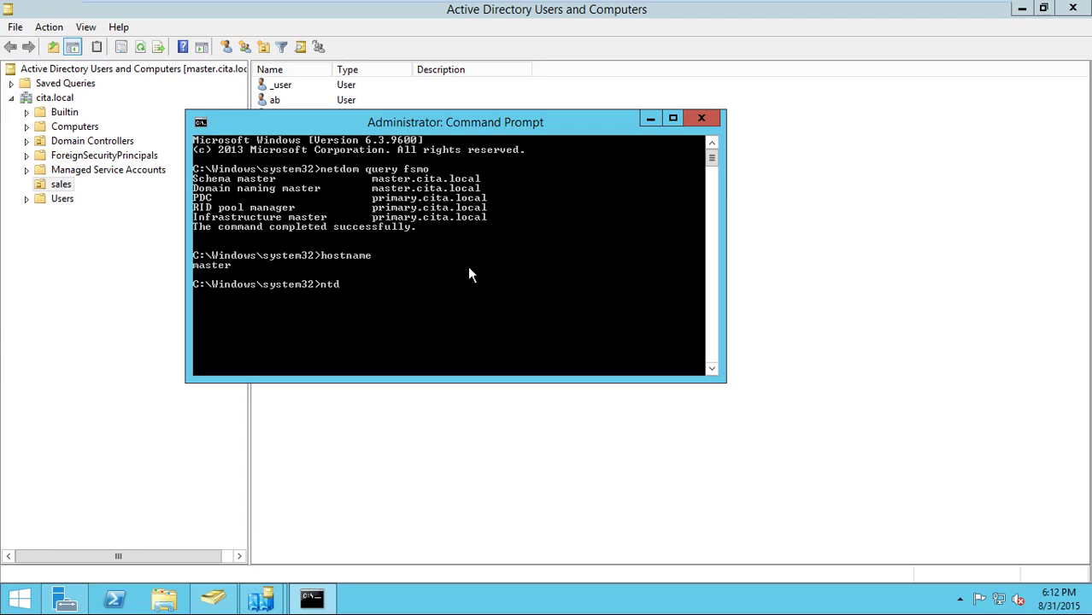
type("sutil")
key("Return")
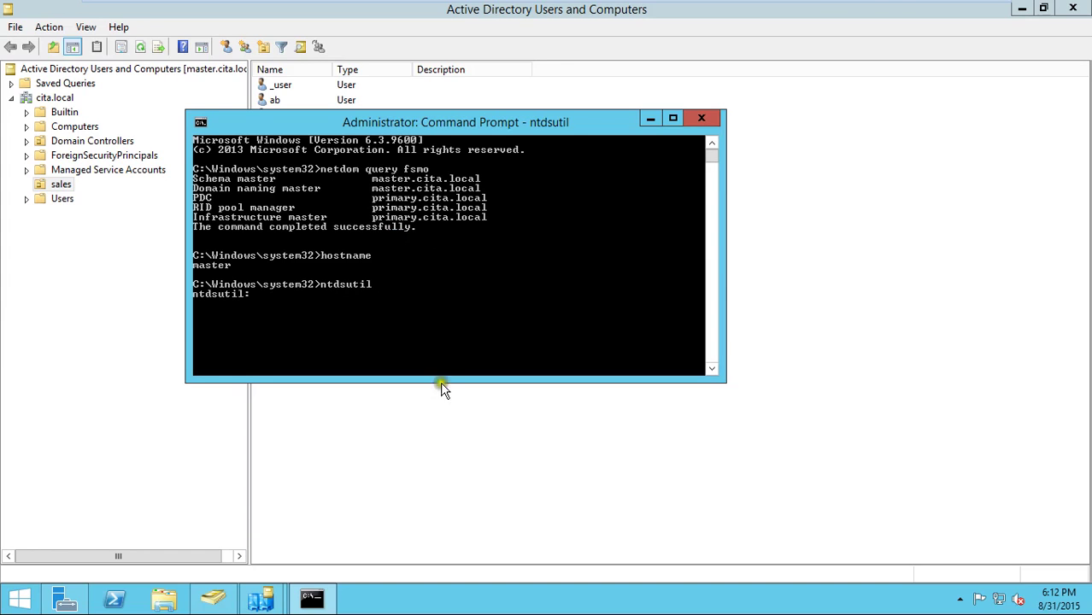
mouse_move(904, 8)
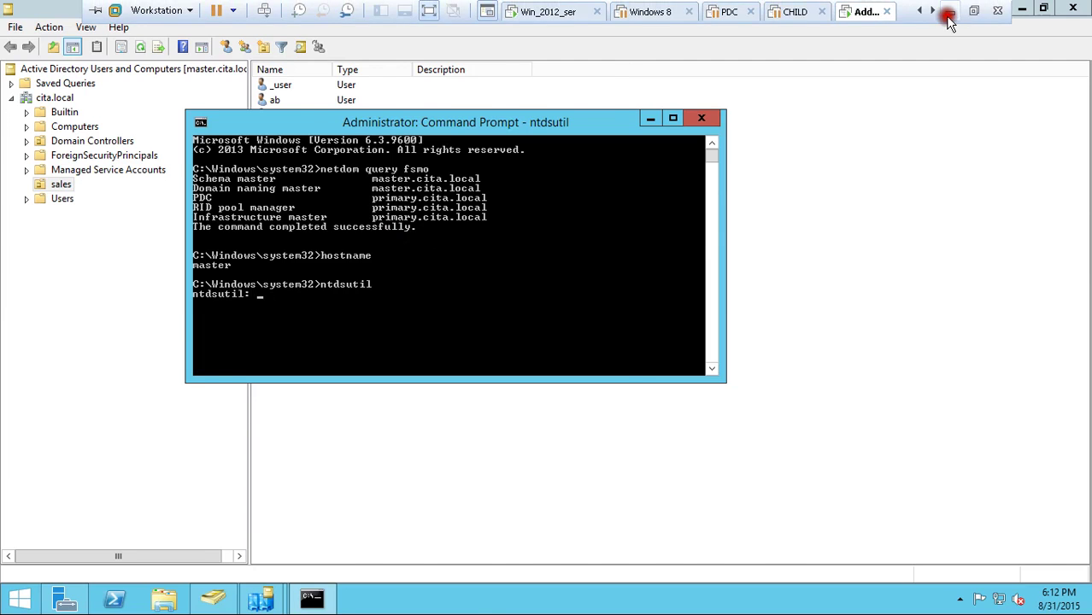
left_click(949, 8)
left_click(656, 599)
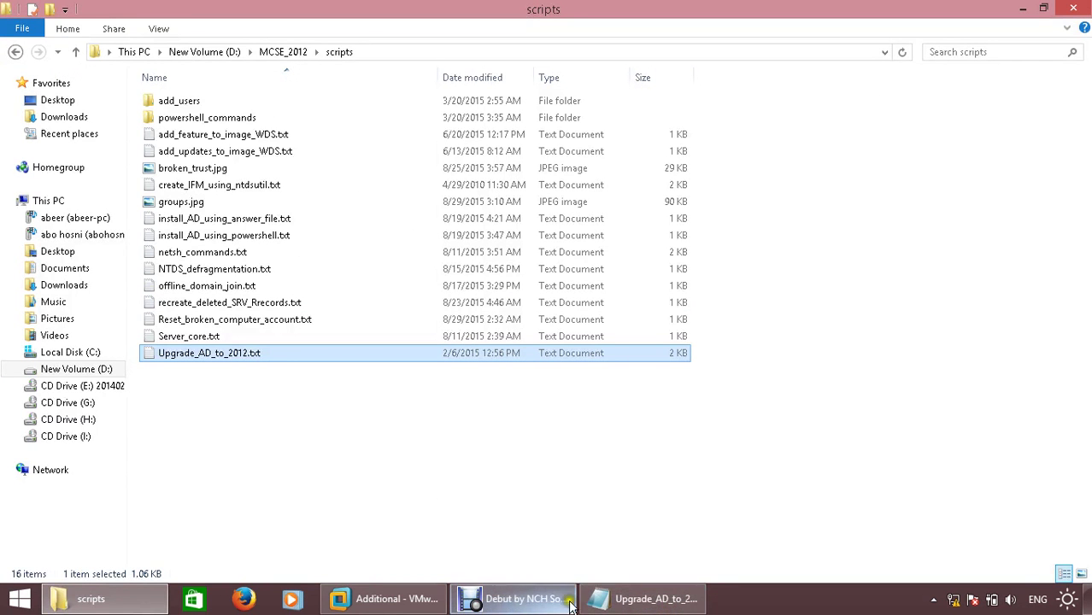
left_click(645, 599)
double_click(60, 278)
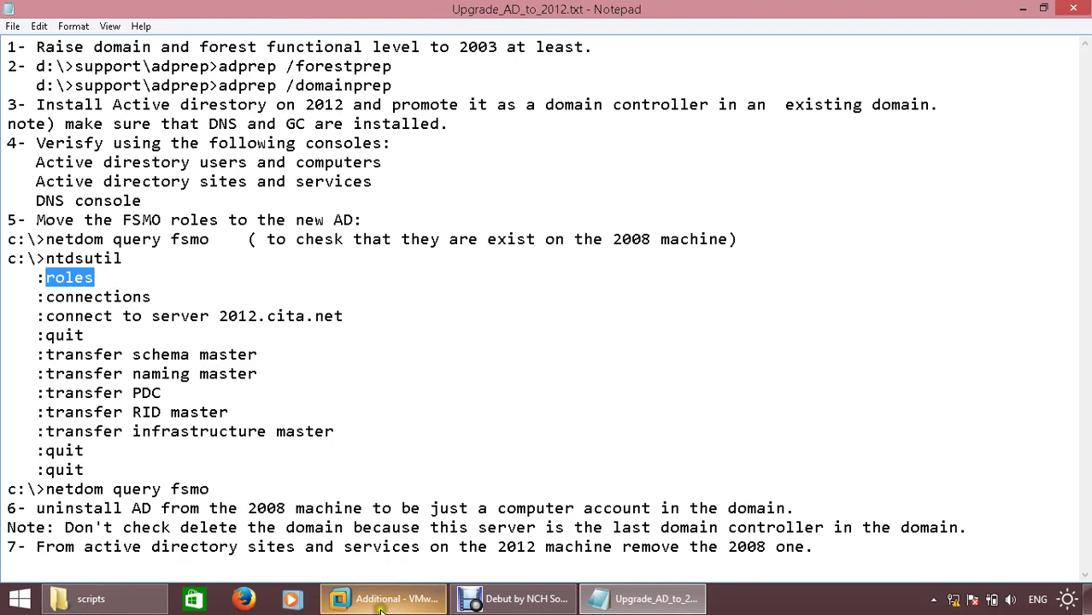
mouse_move(385, 607)
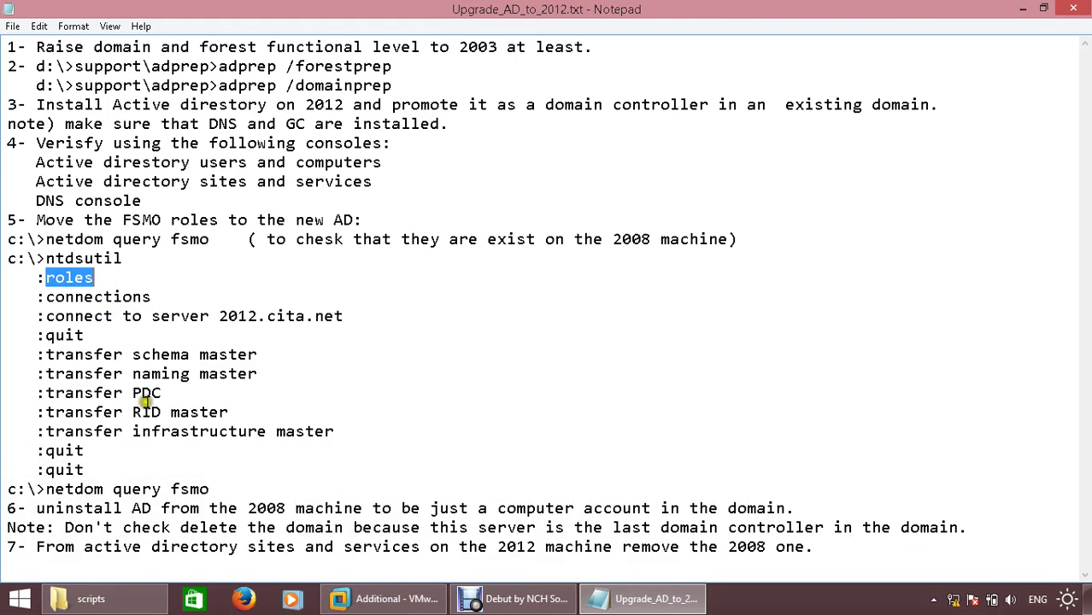
left_click(376, 598)
type("roles")
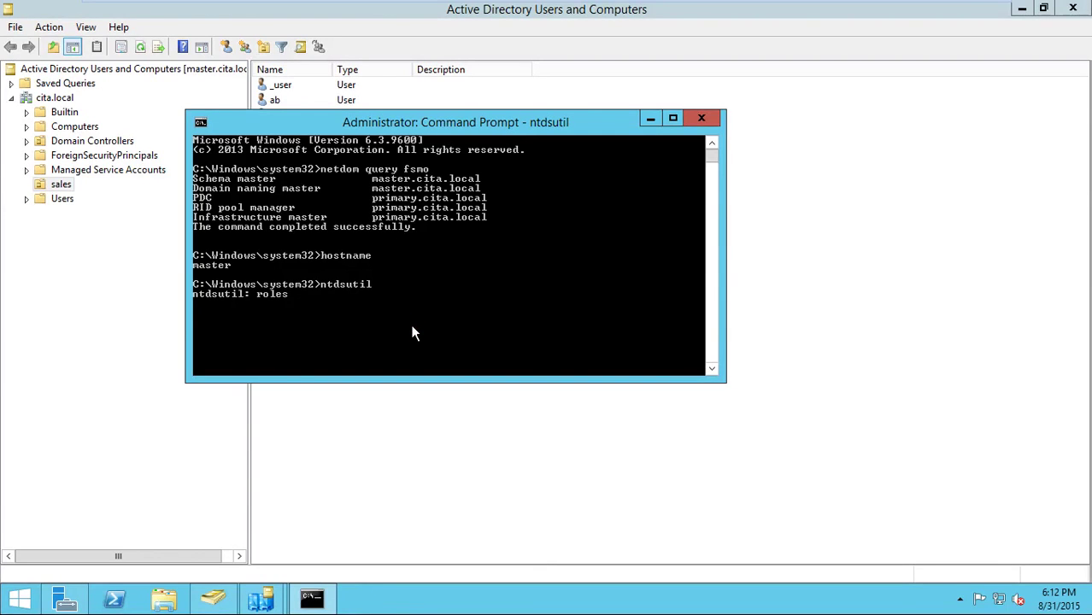
- In ntdsutil, run roles and connections, then 'connect to server master'
key("Return")
type("connections")
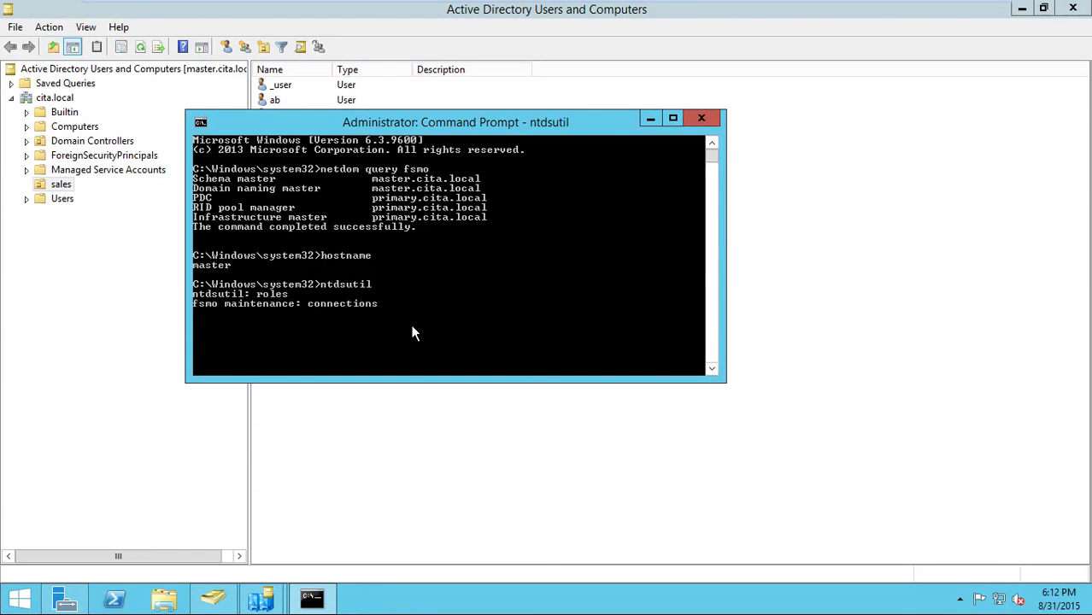
key("Return")
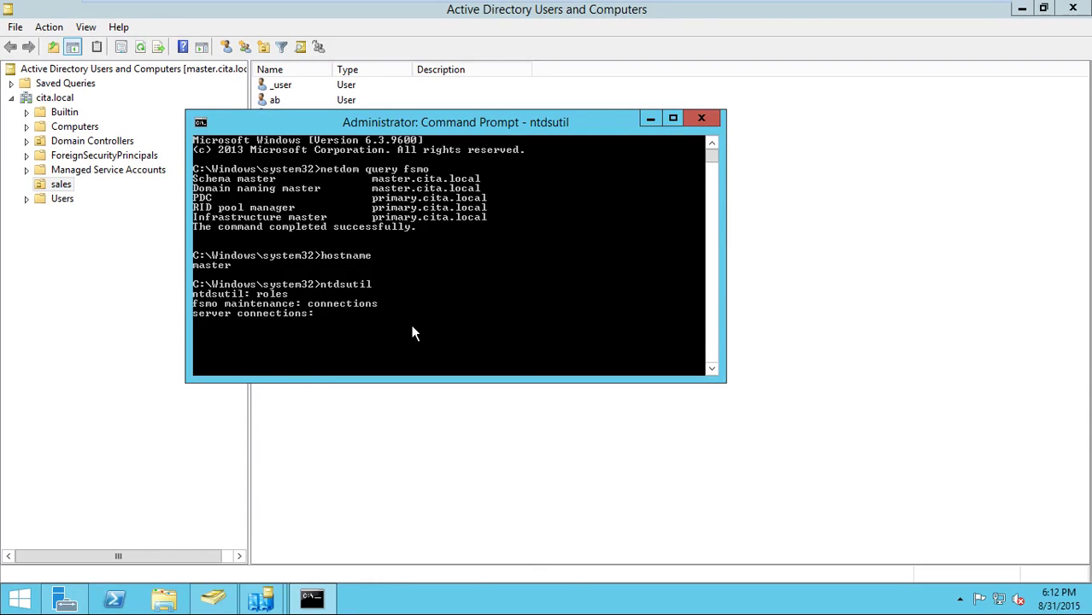
type("connect to server master")
key("Return")
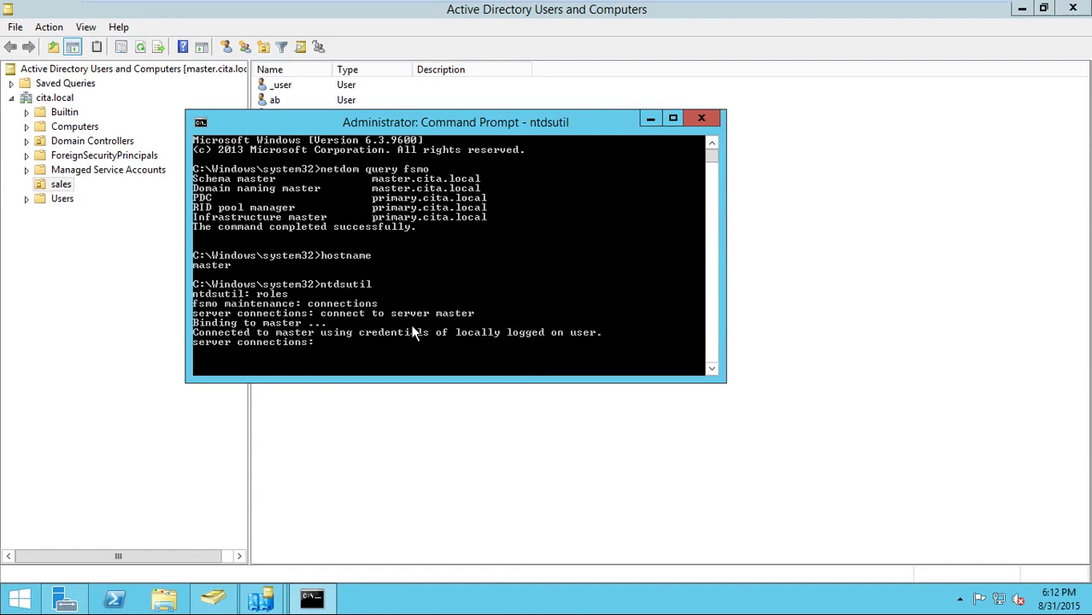
left_click(332, 339)
- Locate the quit command after the connect step in the Notepad notes, then return to the VM
mouse_move(897, 10)
left_click(948, 17)
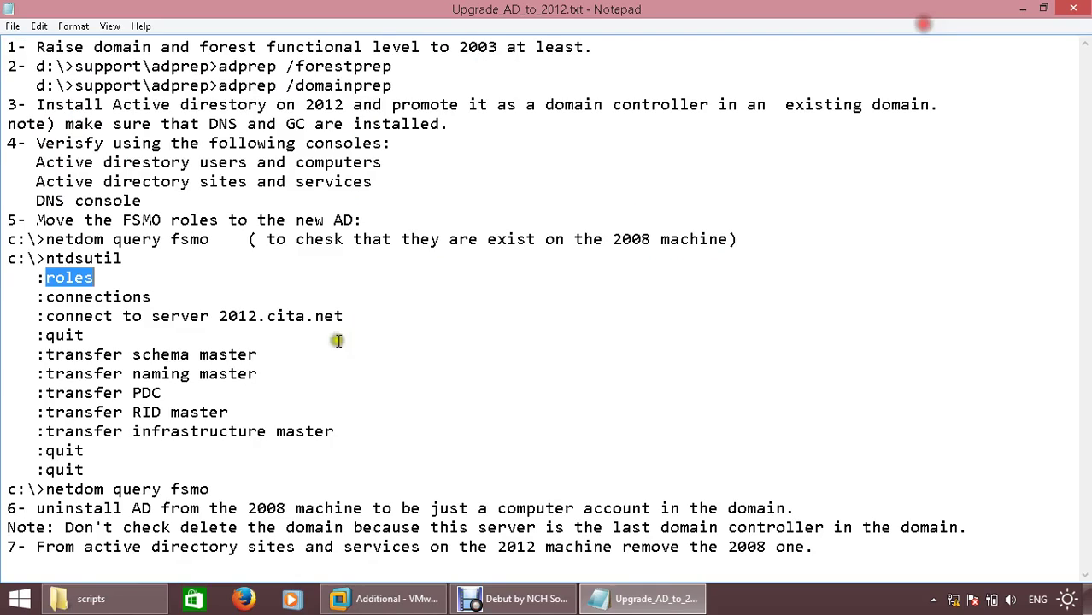
left_click(47, 335)
double_click(47, 335)
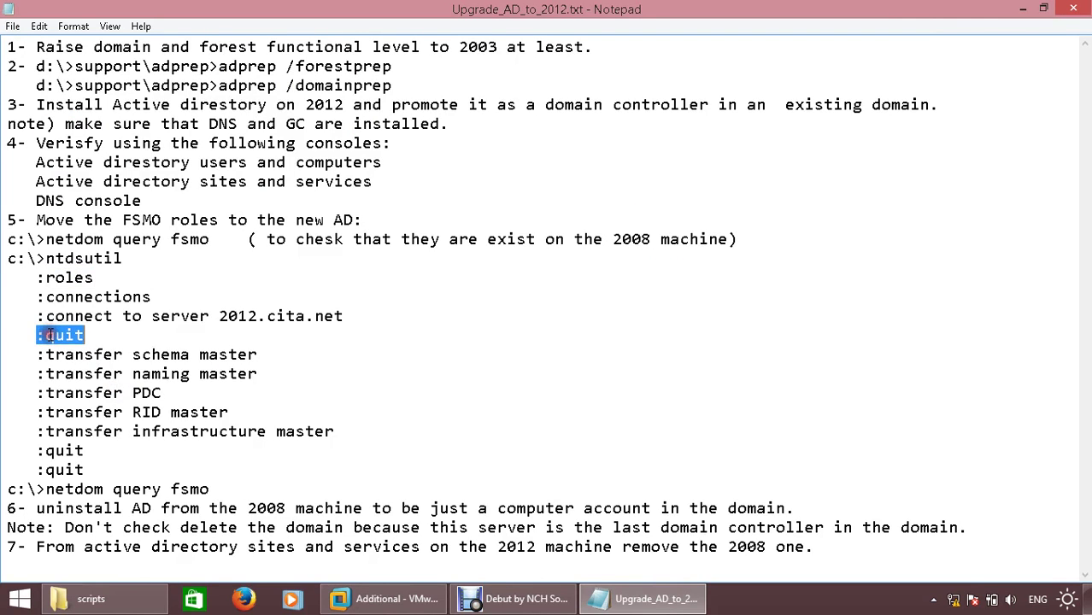
left_click(47, 335)
double_click(57, 336)
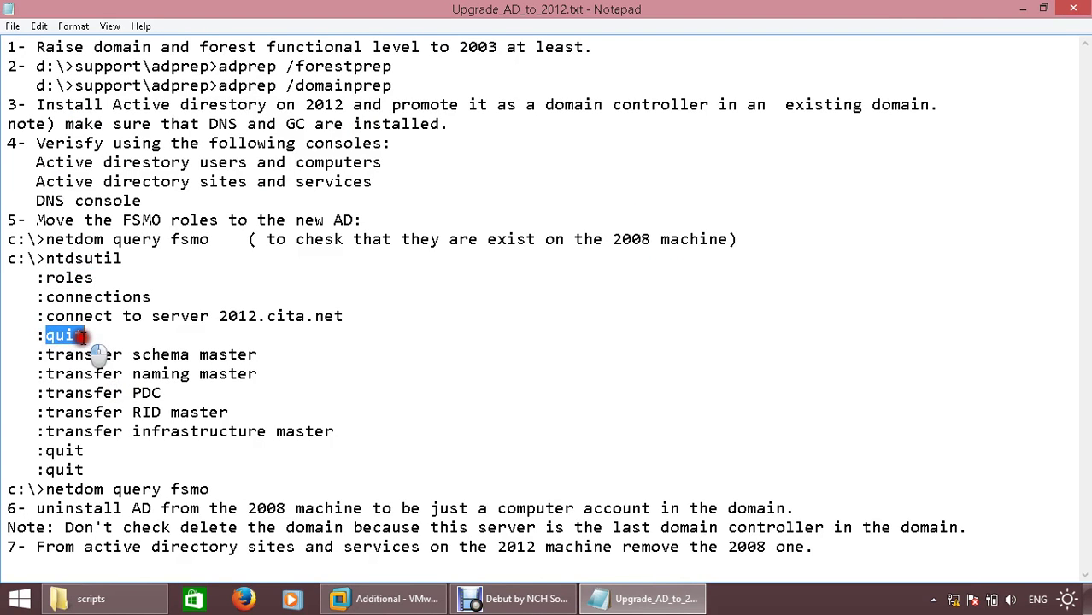
left_click(375, 602)
- Quit server connections back to fsmo maintenance and type 'transfer'
type("quit")
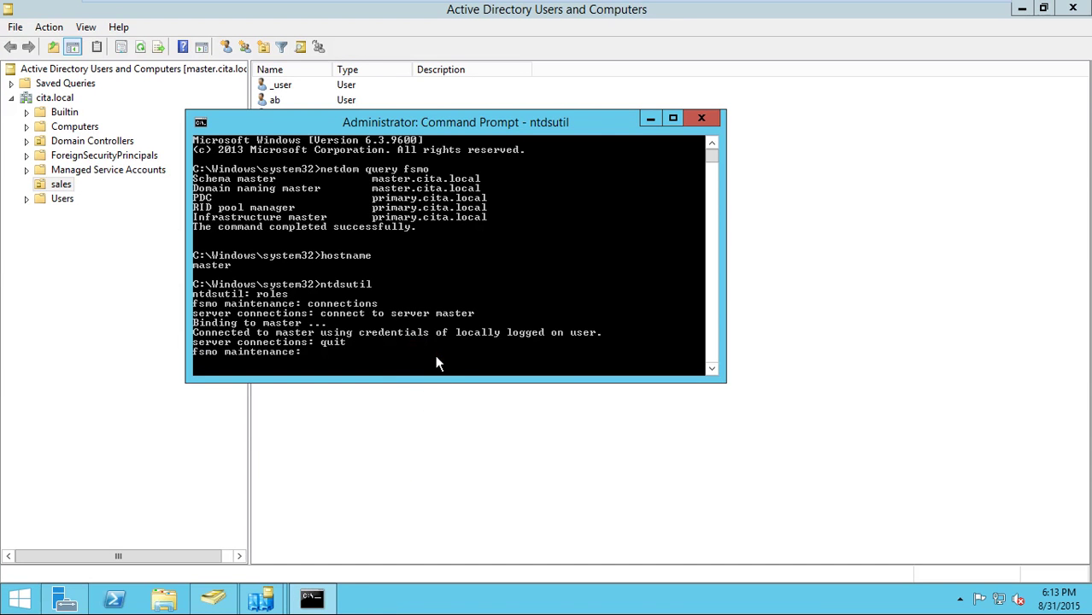
key("Return")
type("transfer")
left_click(338, 313)
- Review the console history, highlighting the server connections and fsmo maintenance prompts and the connect command
right_click(337, 313)
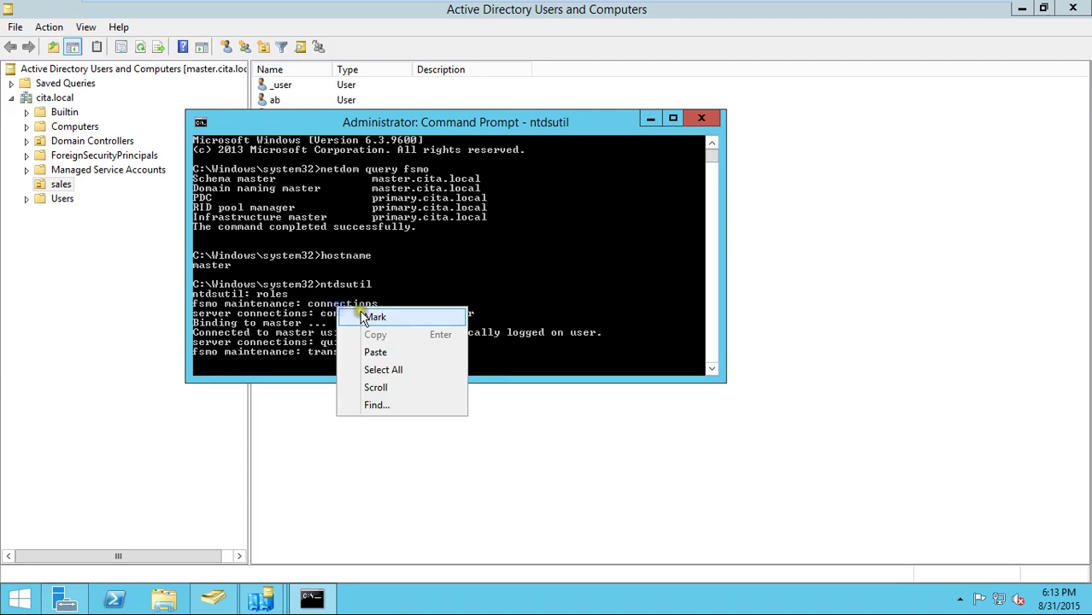
left_click(360, 311)
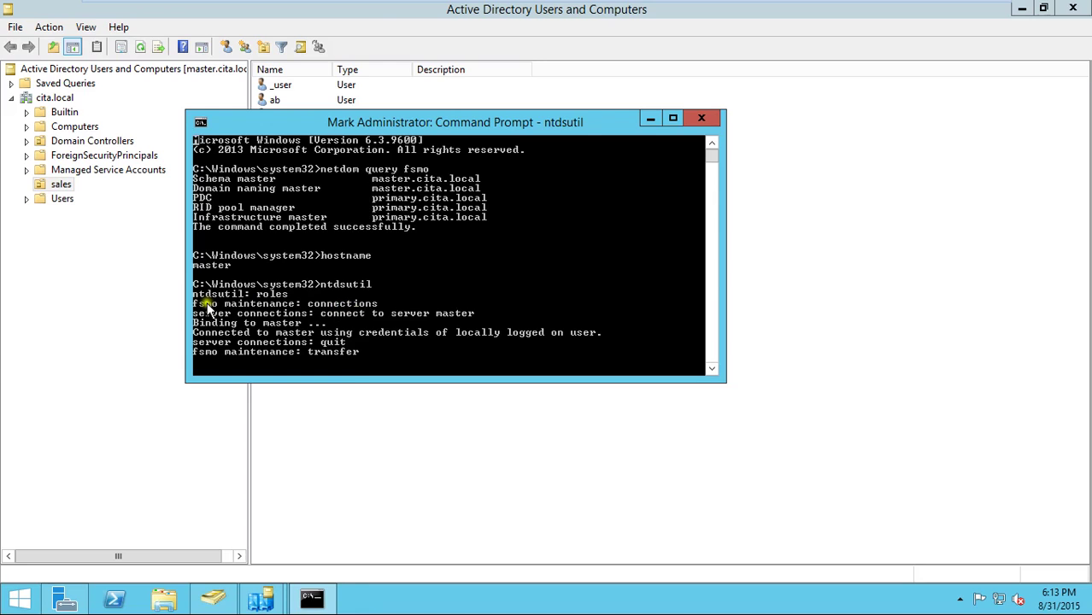
left_click_drag(207, 304, 295, 305)
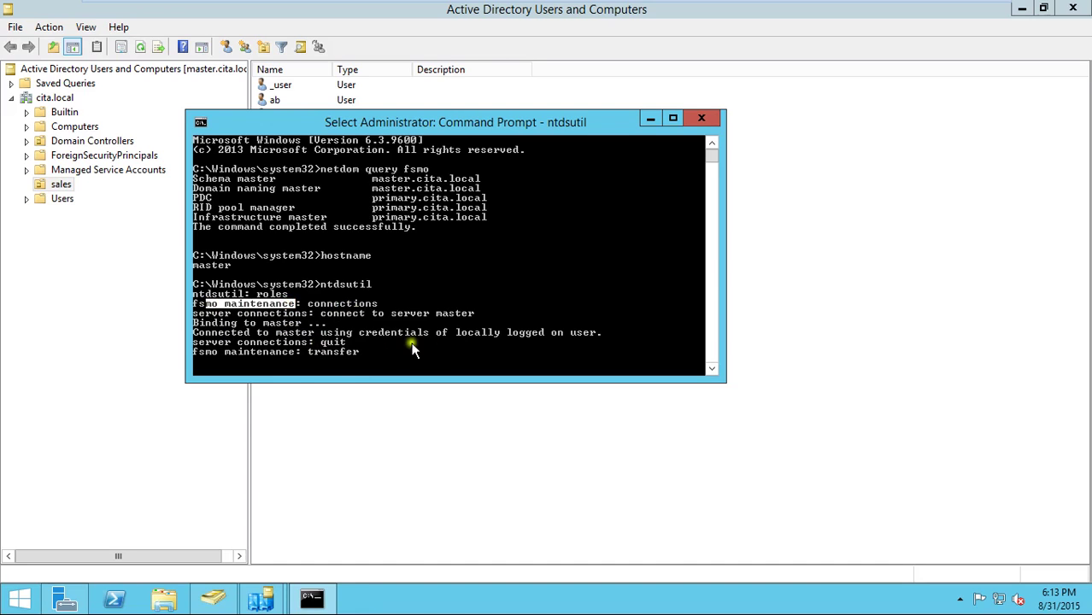
left_click(277, 333)
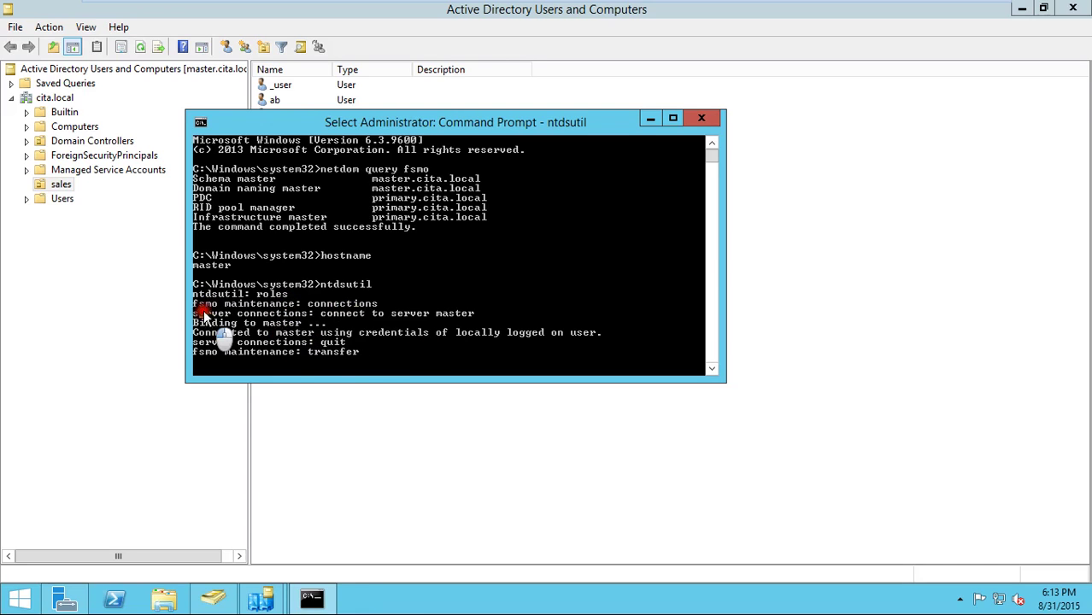
left_click_drag(194, 313, 288, 313)
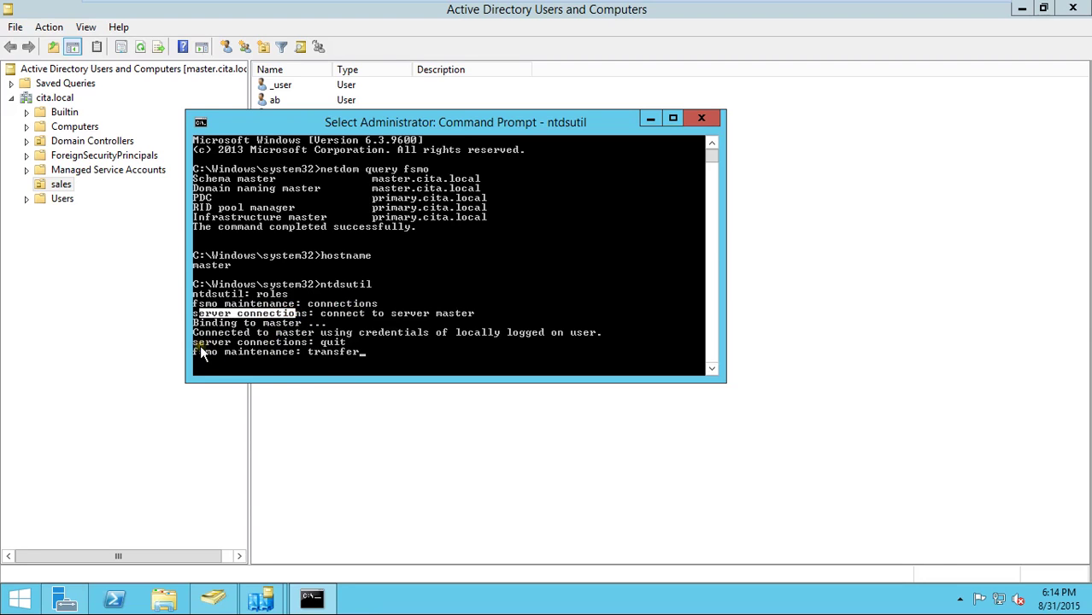
left_click_drag(199, 343, 270, 350)
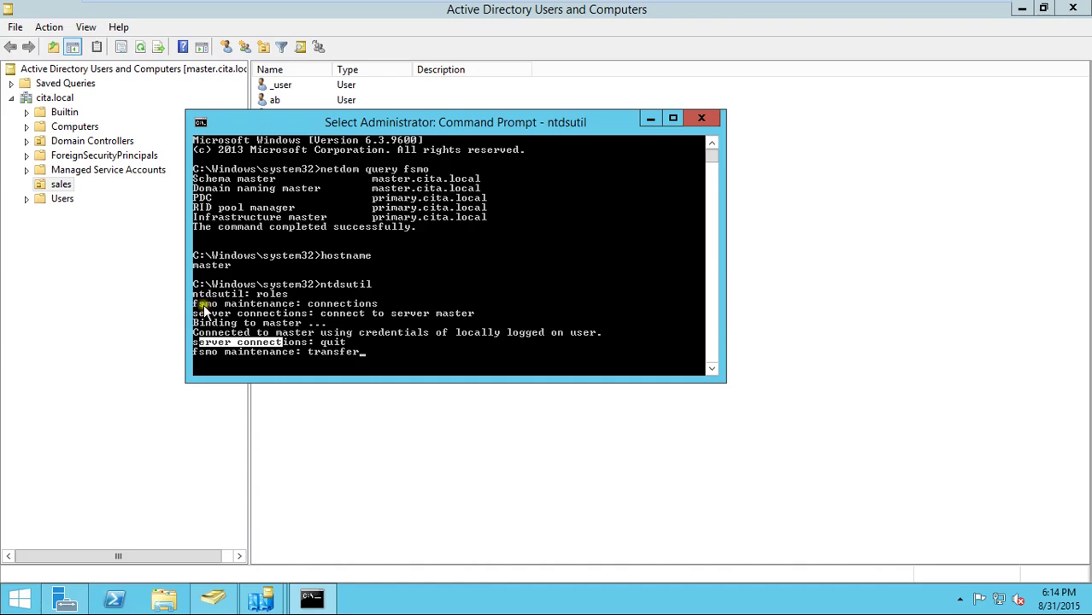
left_click_drag(199, 303, 282, 310)
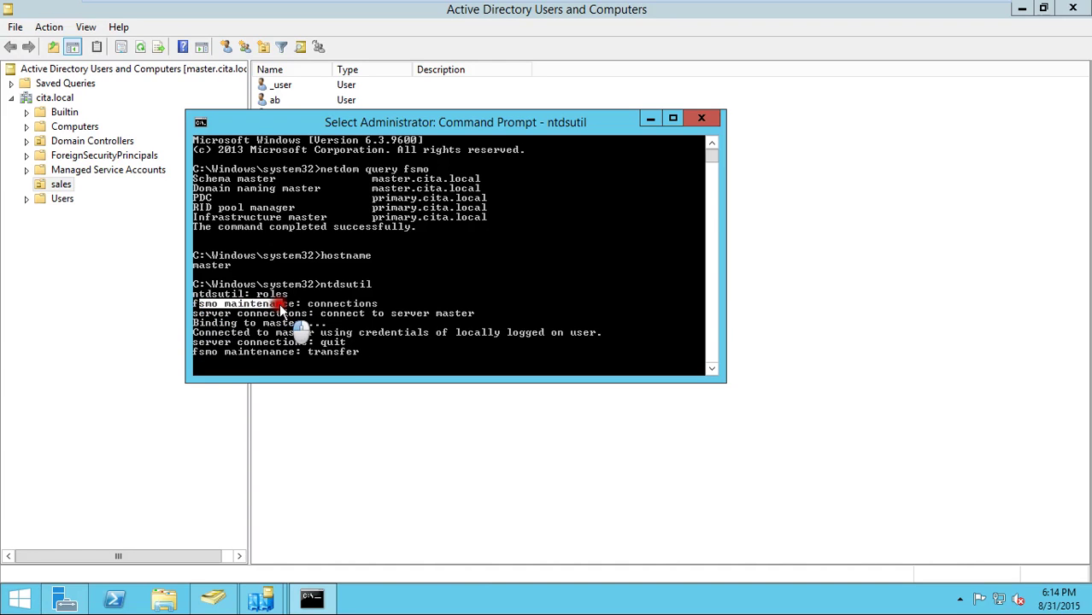
left_click(318, 309)
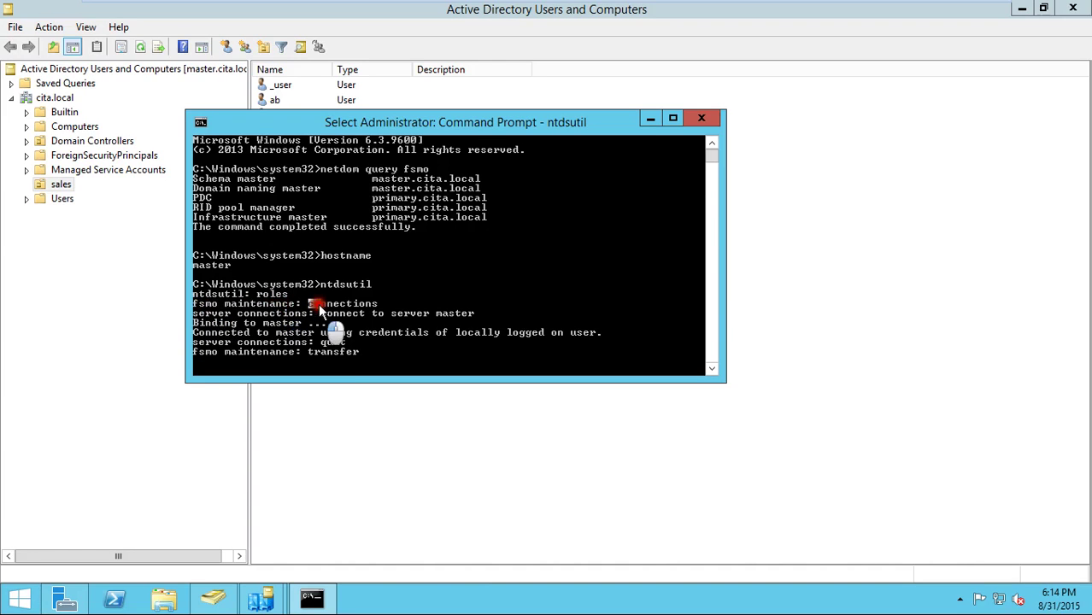
double_click(318, 309)
left_click_drag(321, 312, 463, 314)
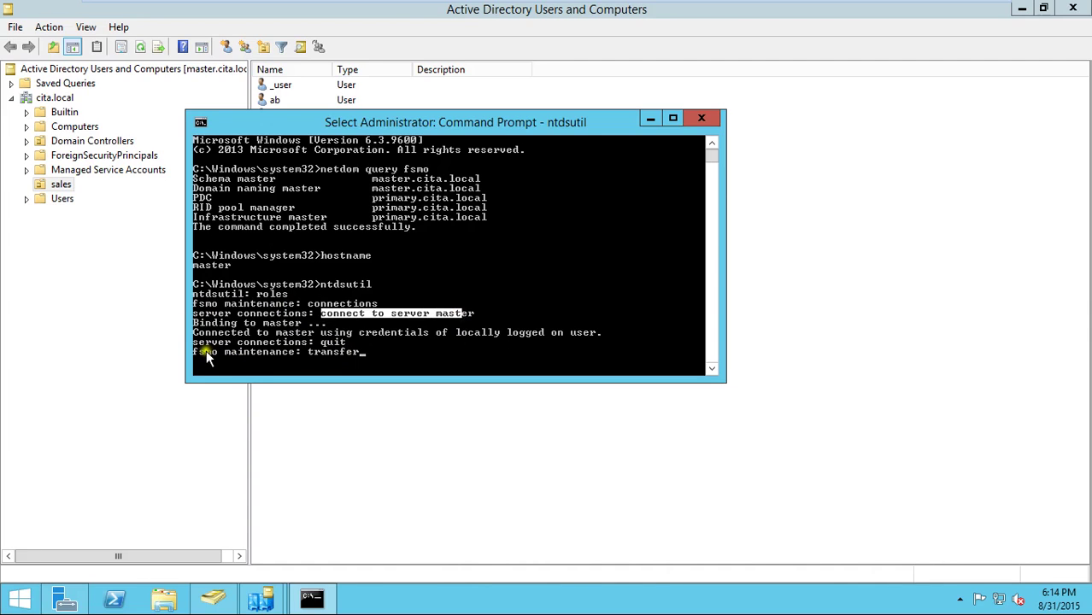
left_click_drag(201, 352, 279, 351)
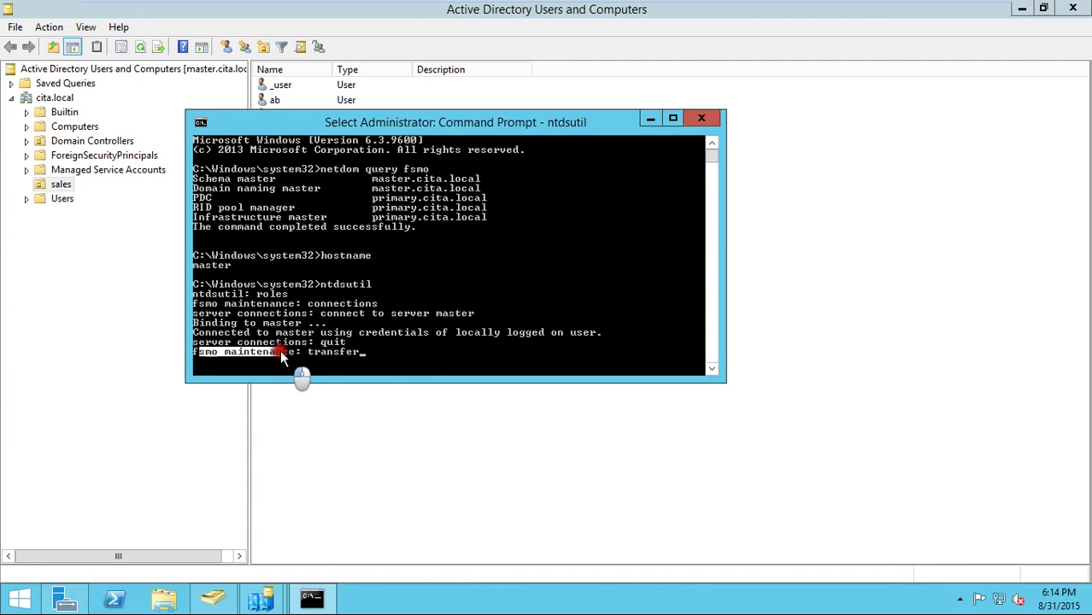
right_click(371, 364)
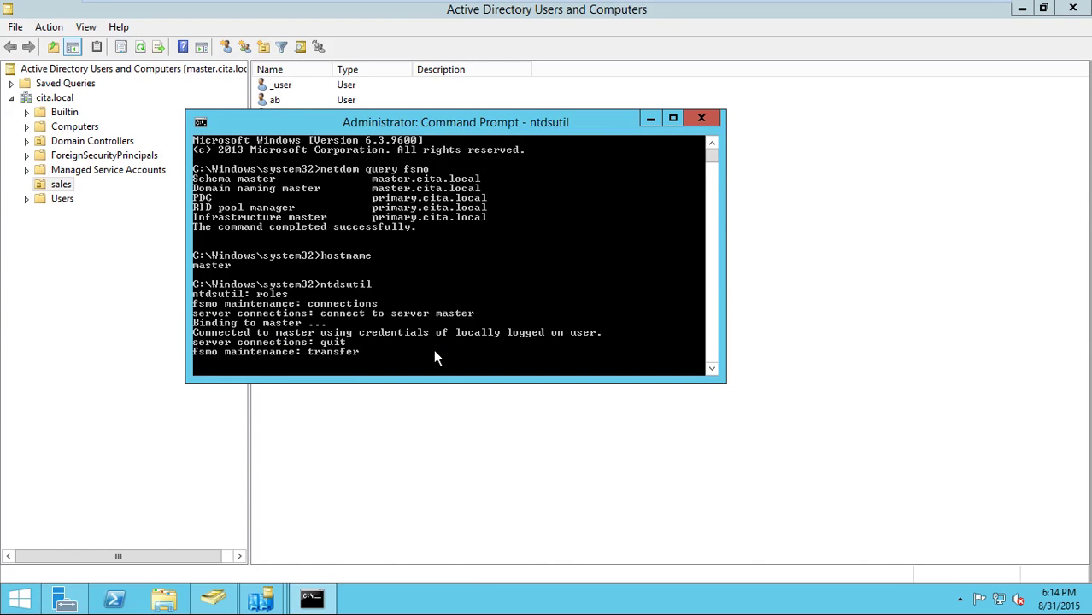
- Try 'transfer', 'transfer /?' and the misspelled 'transfere /?', each returning a syntax error
key("Return")
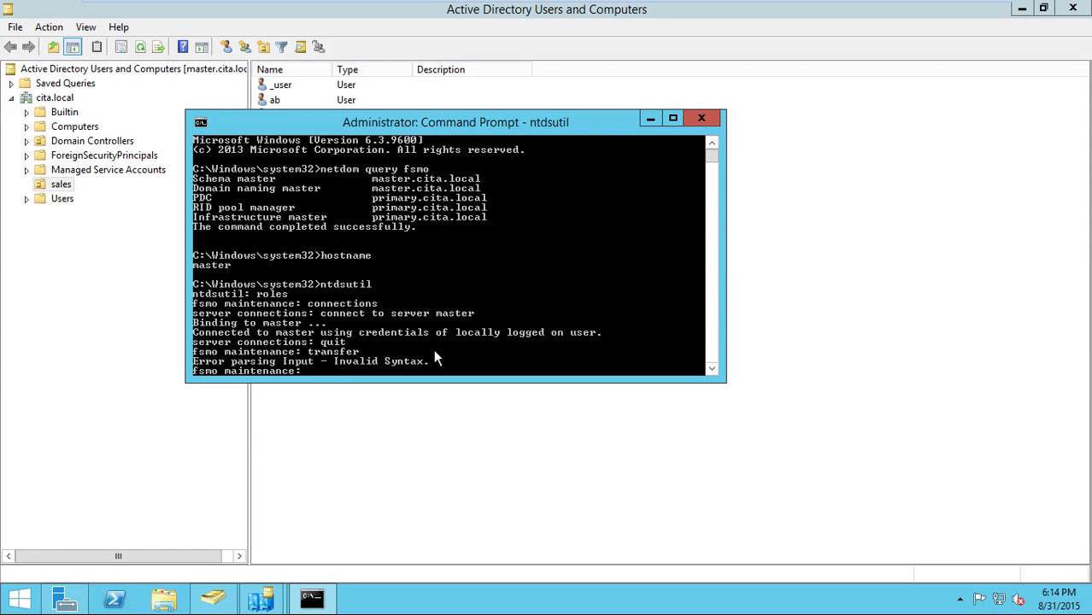
key("Up")
type("/?")
key("Return")
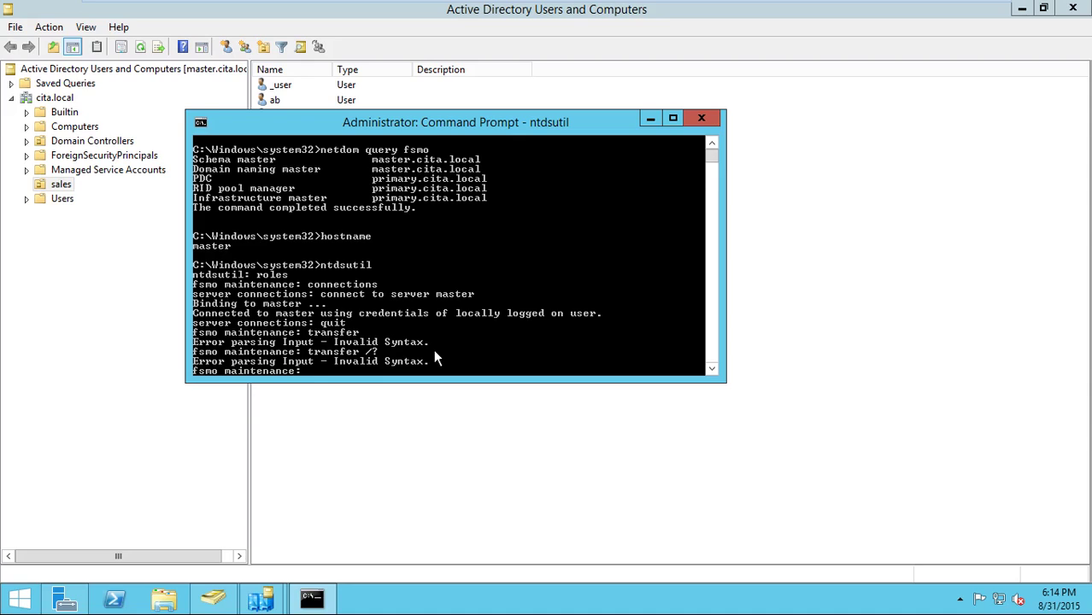
key("Up")
key("BackSpace")
key("BackSpace")
type("ere")
key("Return")
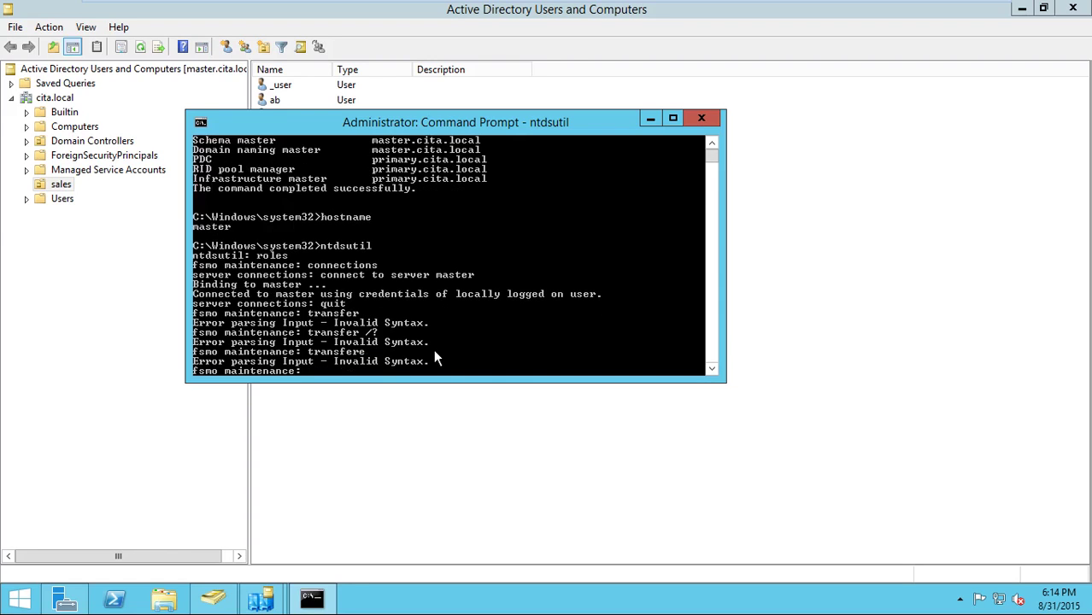
key("Up")
key("BackSpace")
key("BackSpace")
type("re  /?")
key("Return")
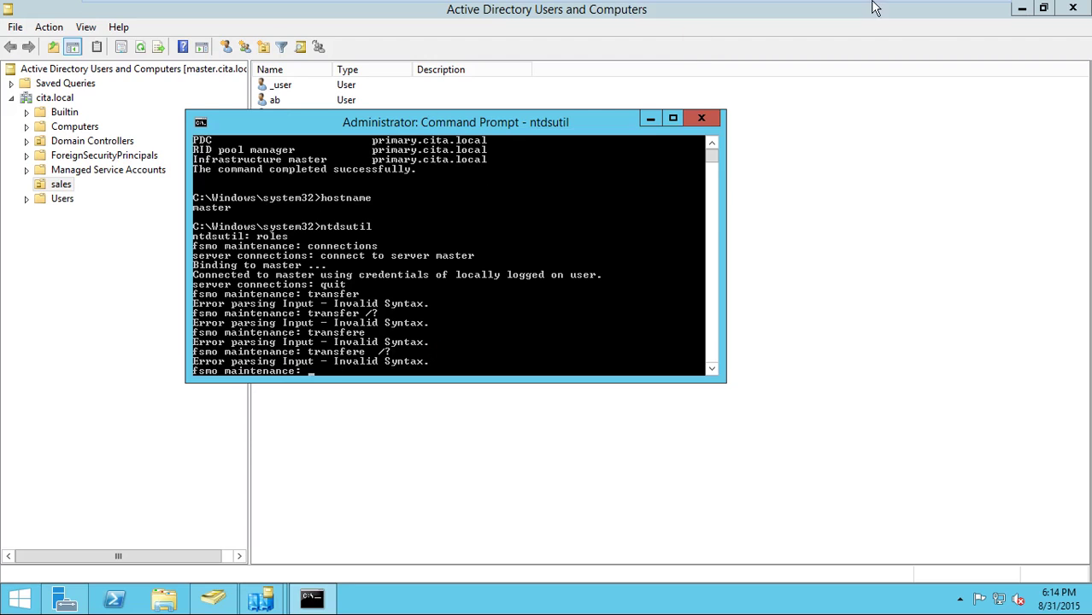
- Run help to list fsmo maintenance commands and review the Transfer and Seize role lines
mouse_move(872, 2)
type("he")
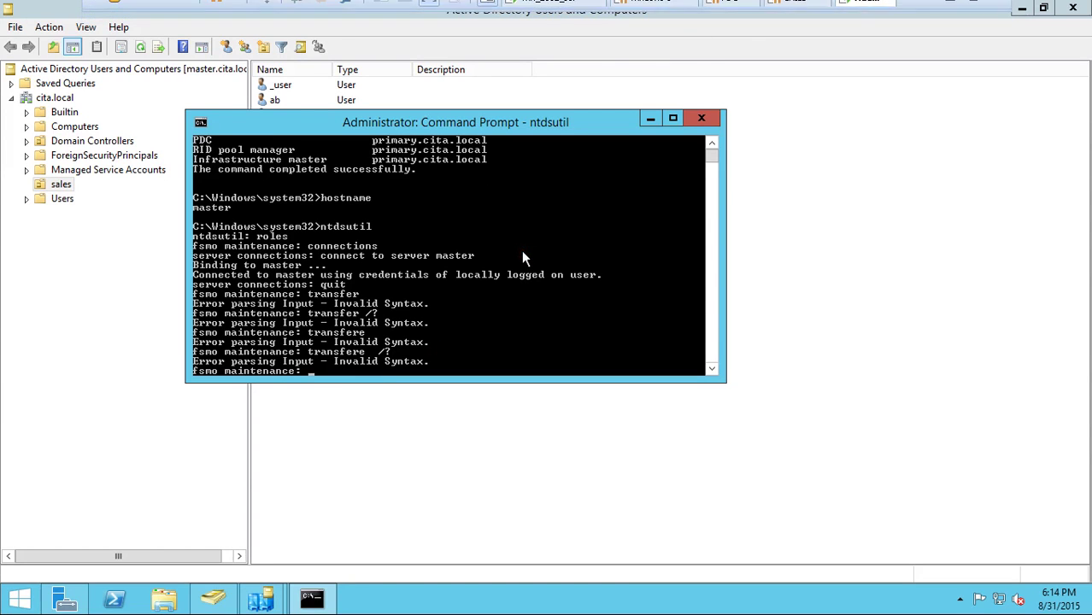
type("lp")
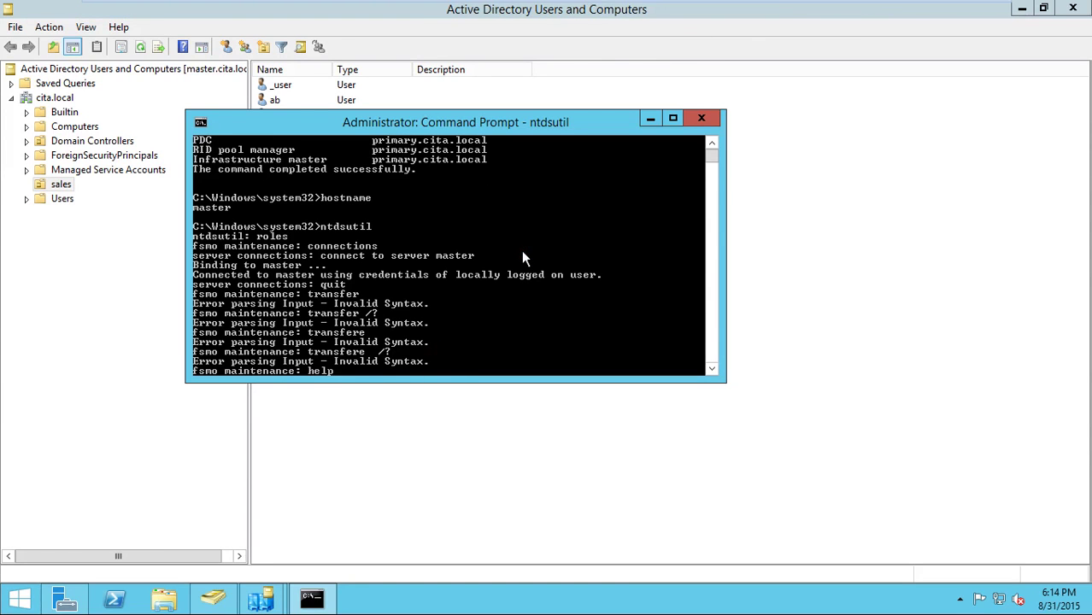
key("Return")
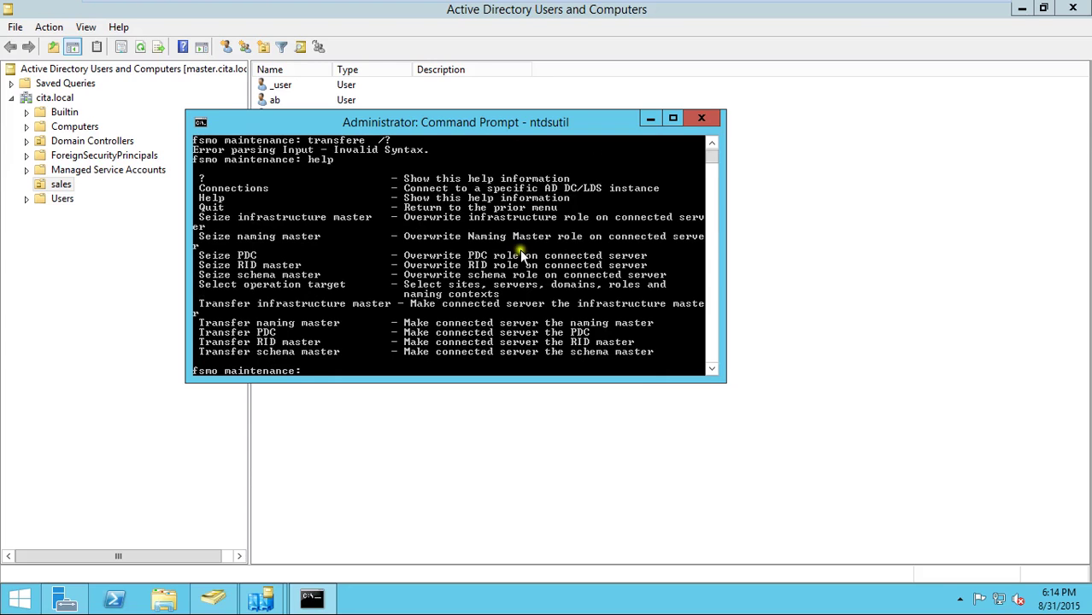
right_click(366, 296)
left_click(388, 301)
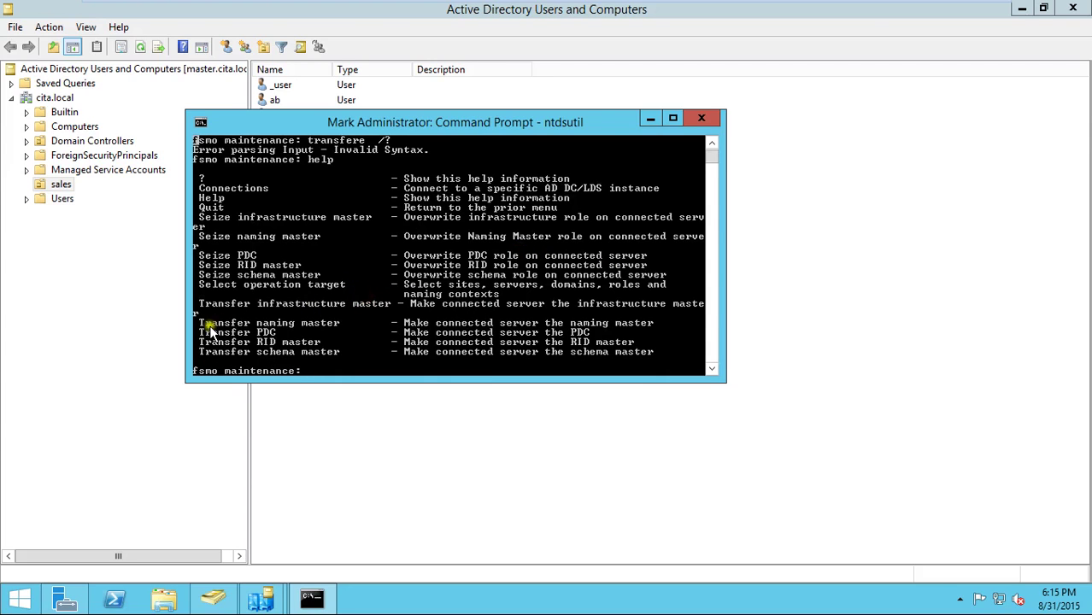
left_click_drag(201, 323, 342, 325)
left_click_drag(206, 339, 333, 357)
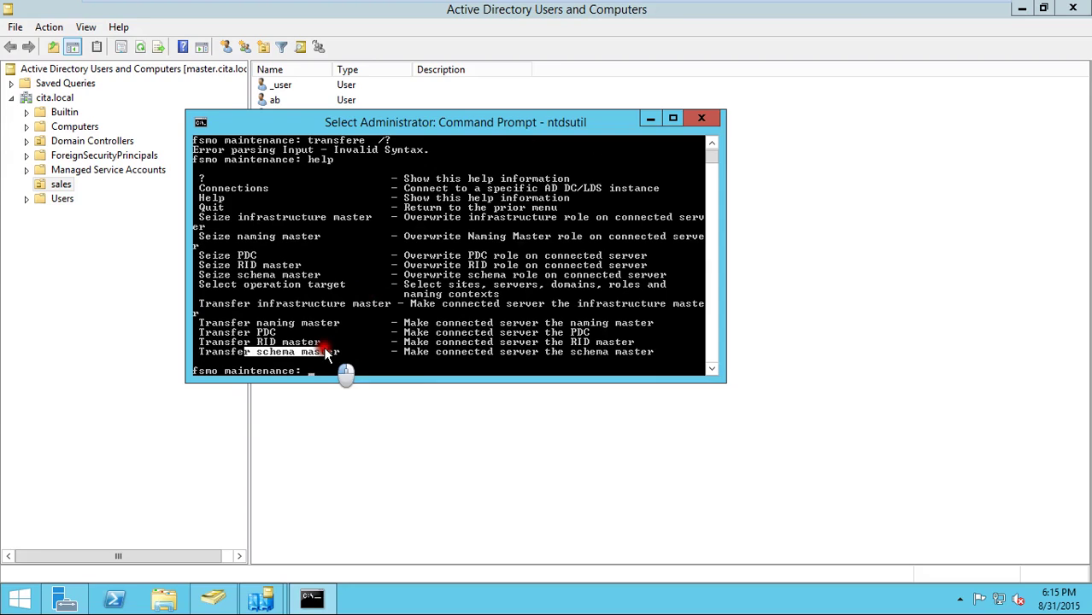
left_click_drag(254, 304, 389, 312)
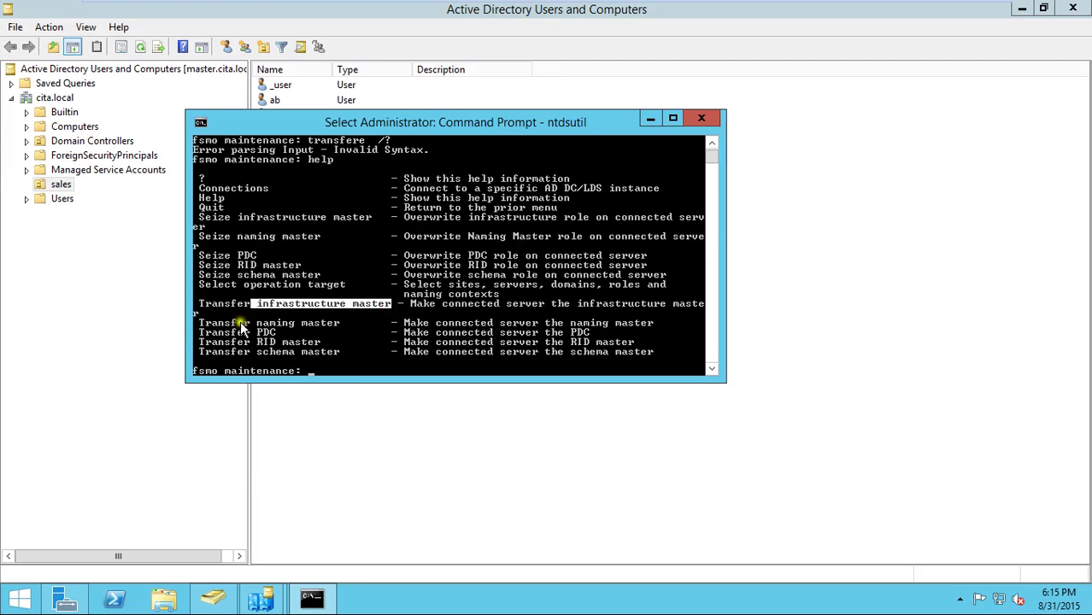
left_click_drag(196, 325, 267, 332)
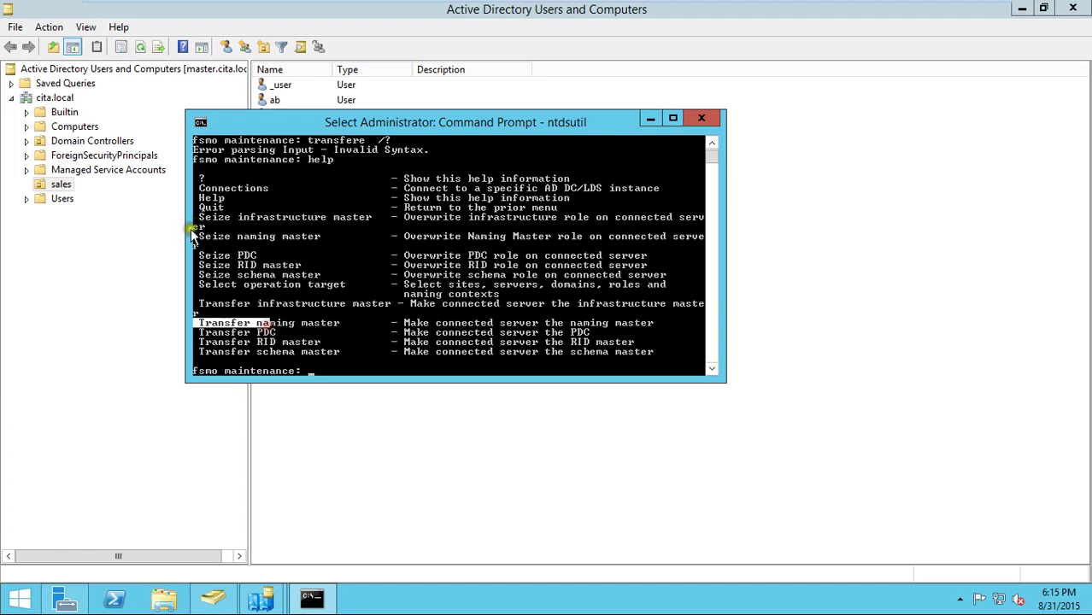
left_click_drag(200, 217, 224, 221)
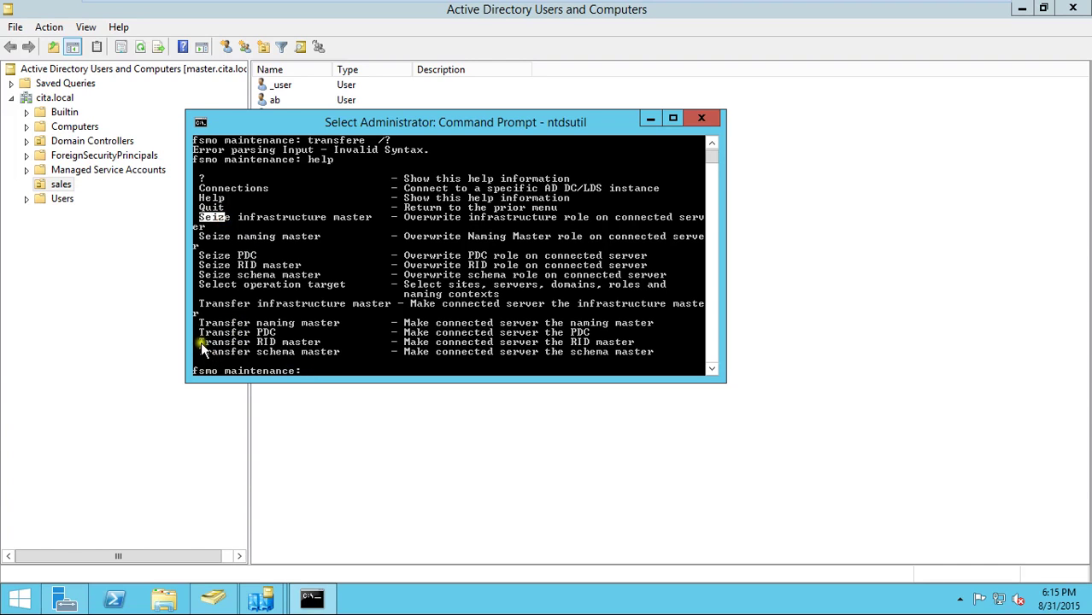
left_click_drag(200, 332, 273, 334)
key("super+c")
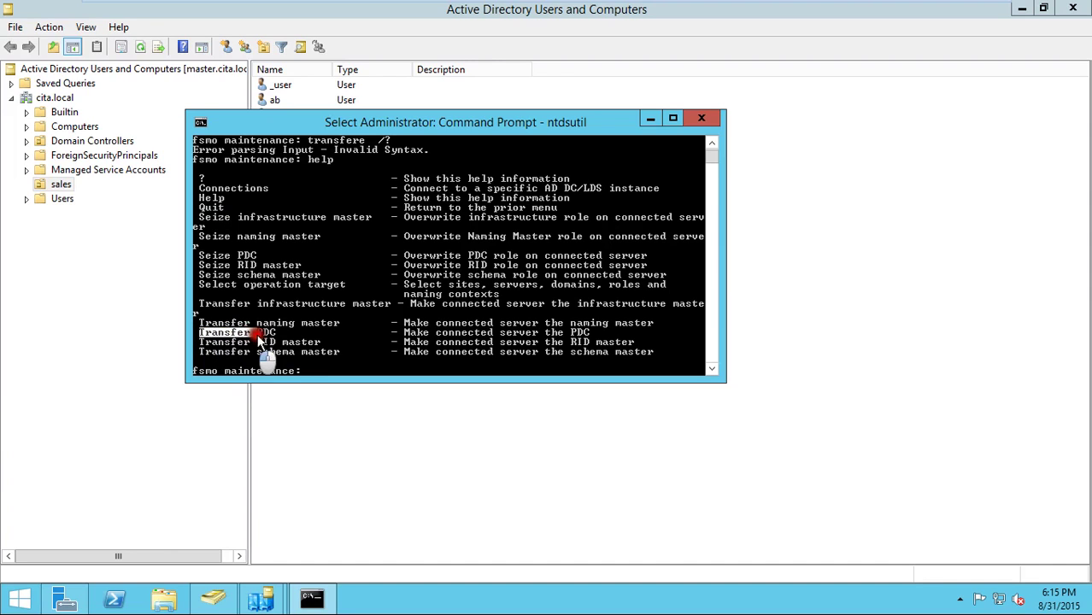
- Run Transfer PDC in ntdsutil and confirm moving the PDC role to master
right_click(270, 334)
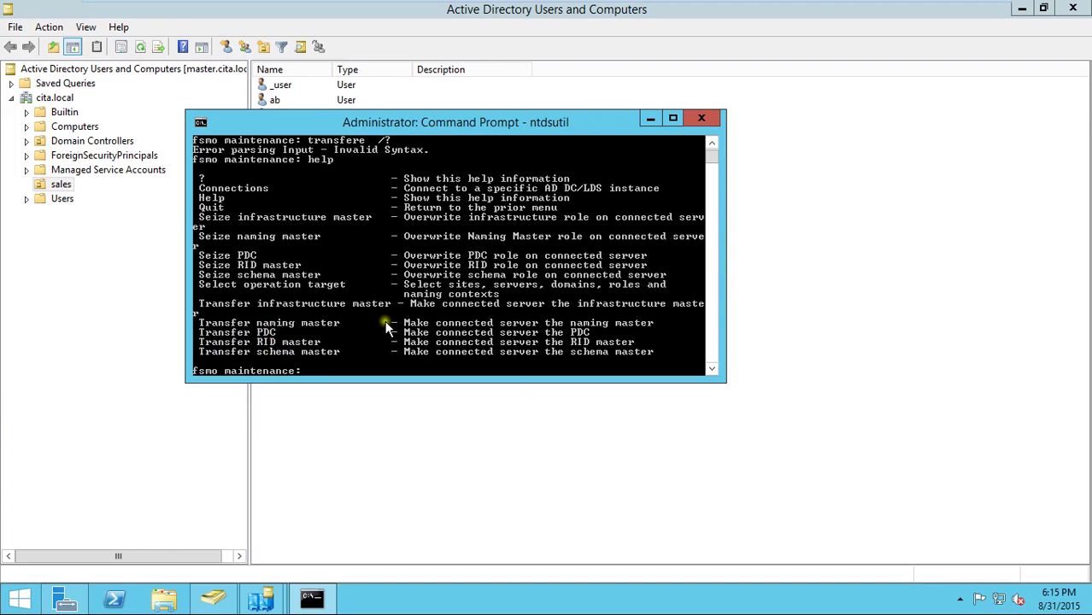
right_click(387, 310)
left_click(438, 358)
key("Return")
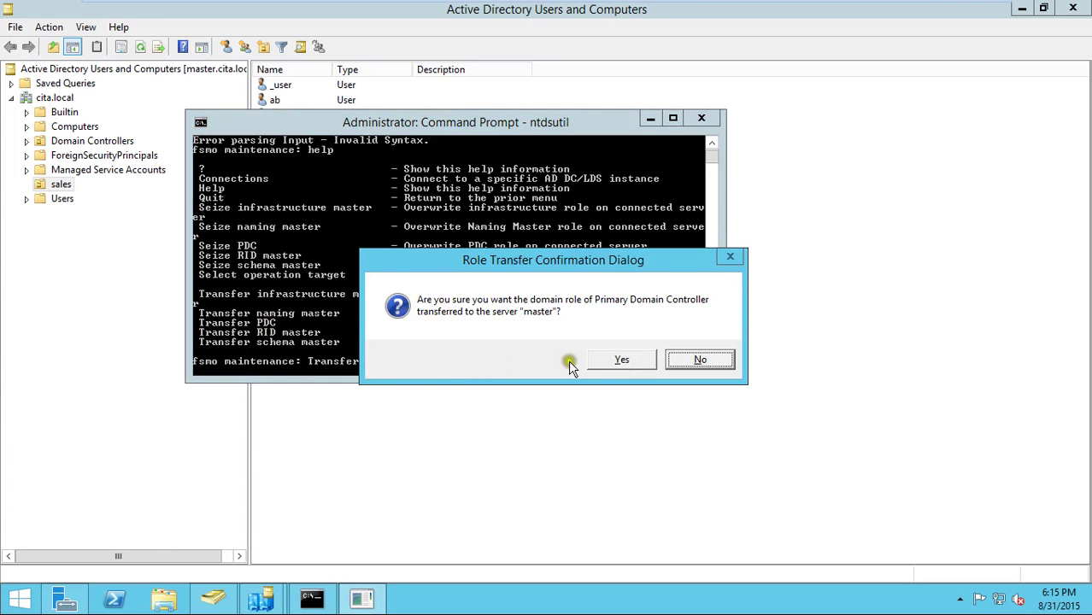
left_click(608, 360)
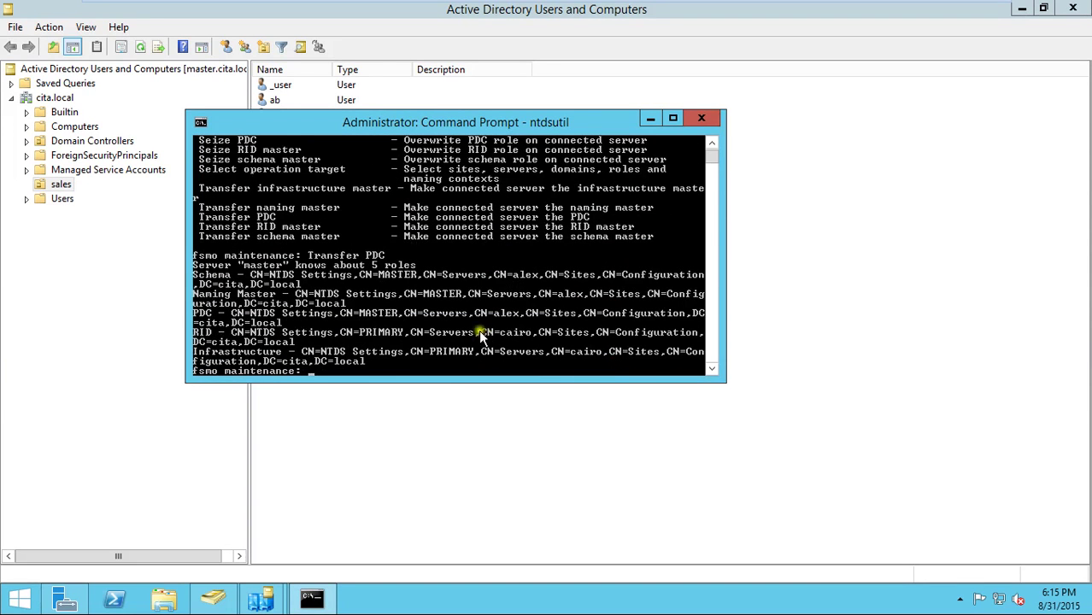
- Copy and run Transfer RID master, approving the RID master move to master
right_click(304, 231)
left_click(303, 231)
left_click_drag(199, 226, 319, 229)
key("super+c")
key("Return")
right_click(390, 273)
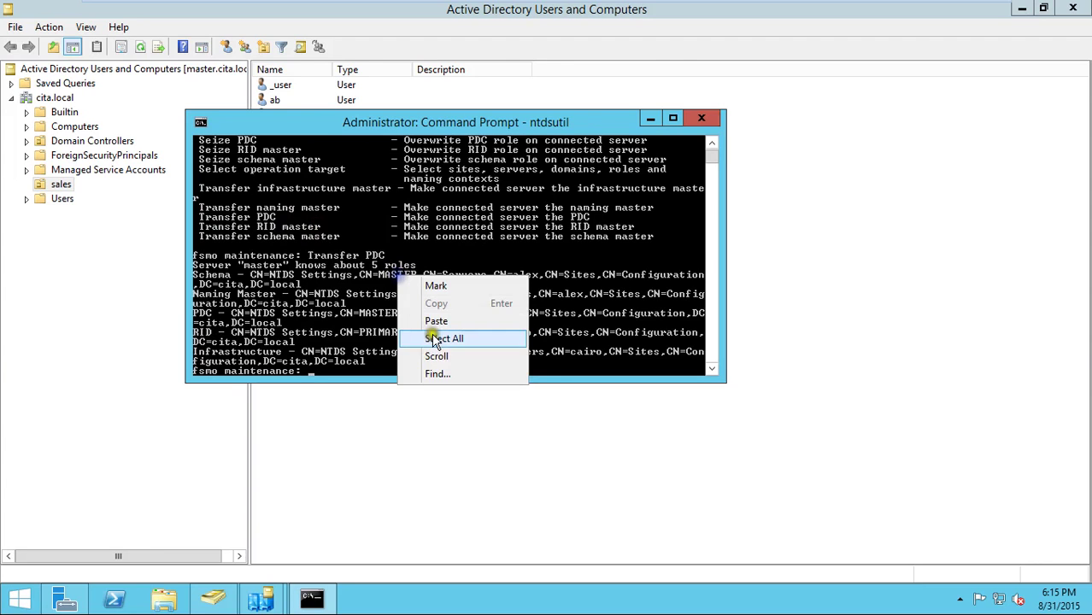
left_click(439, 312)
key("Return")
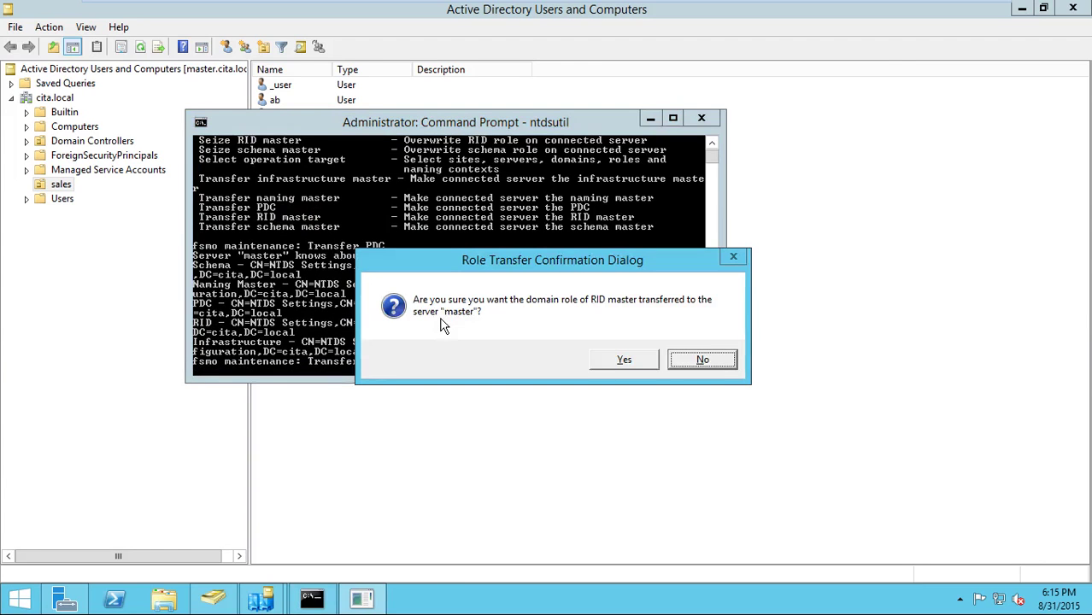
key("Left")
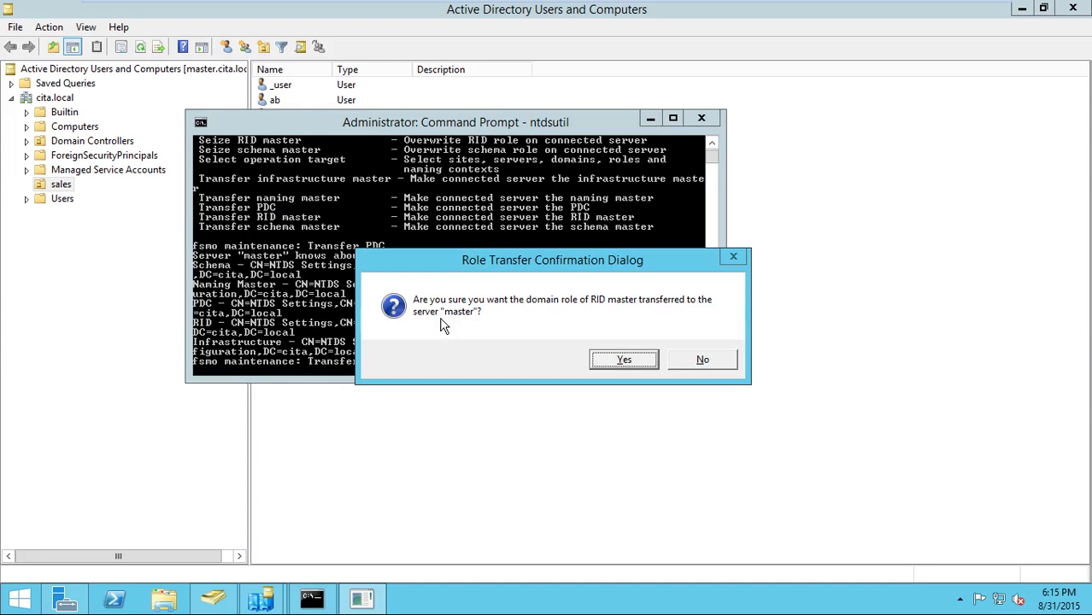
key("Return")
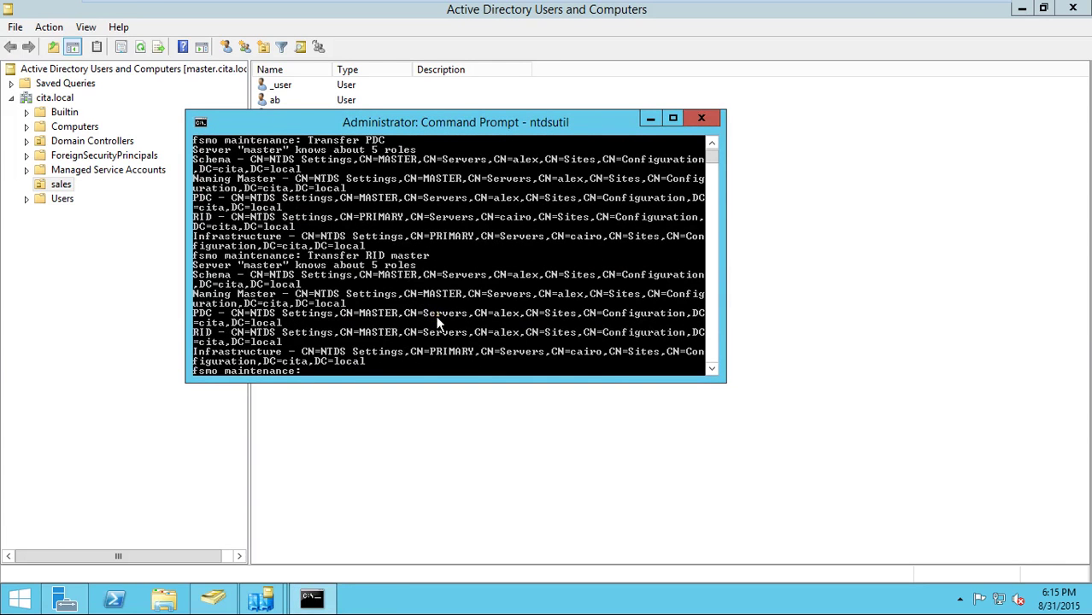
- List the fsmo commands with help, then run and confirm Transfer infrastructure master
scroll(438, 323, "up", 1)
scroll(437, 323, "down", 4)
type("h")
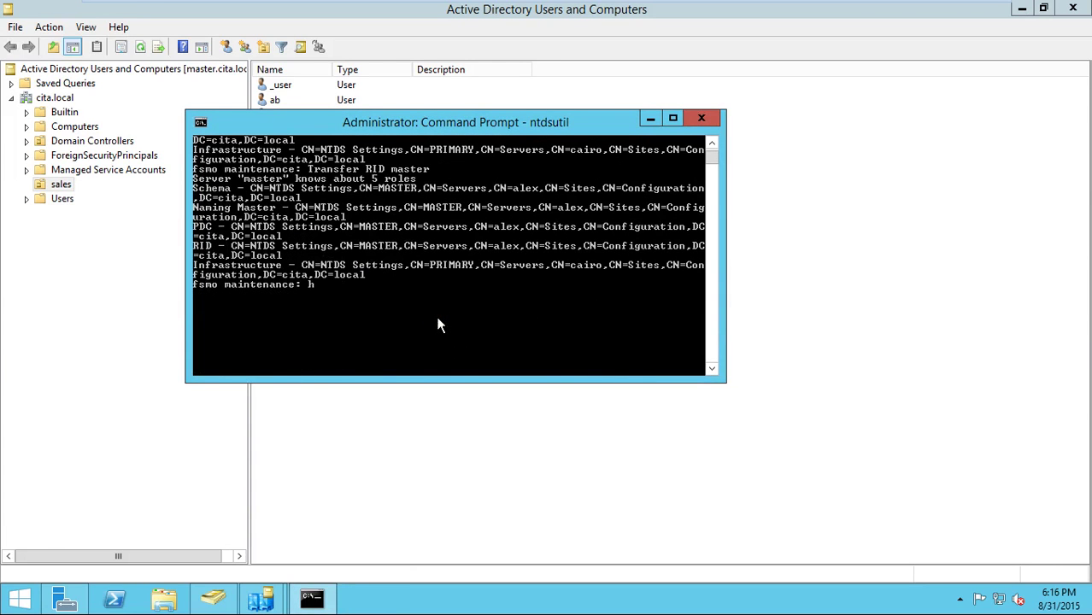
type("elp")
key("Return")
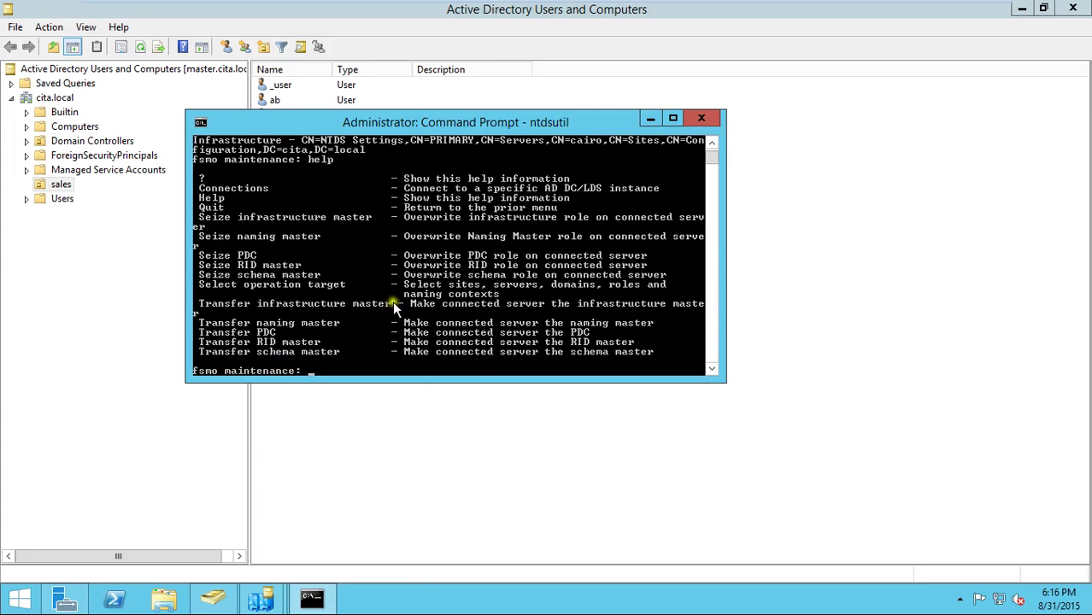
right_click(308, 275)
left_click(314, 285)
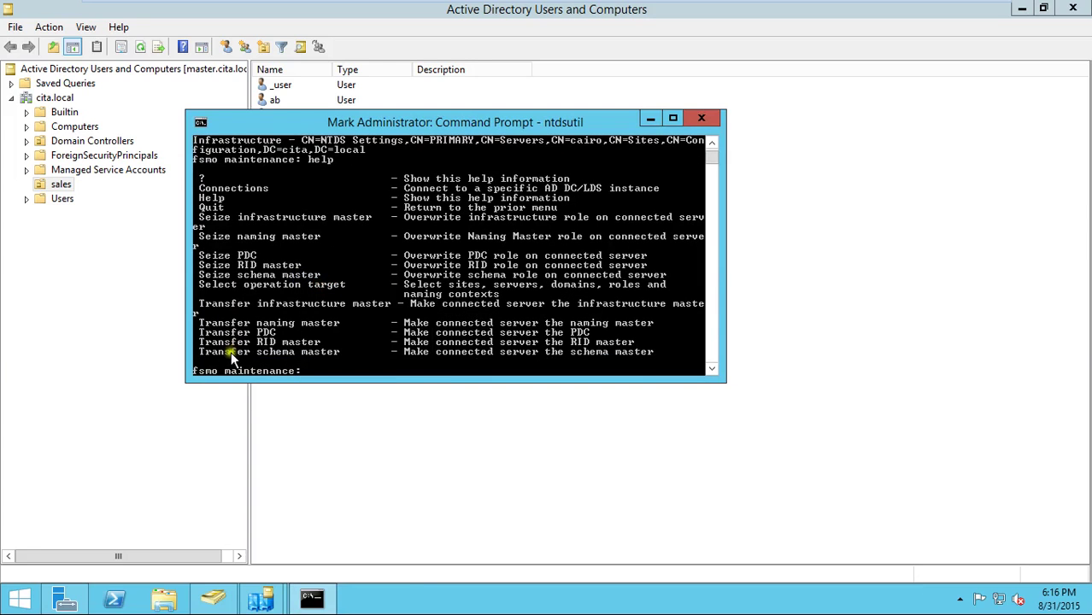
left_click_drag(202, 303, 392, 305)
key("Return")
right_click(458, 323)
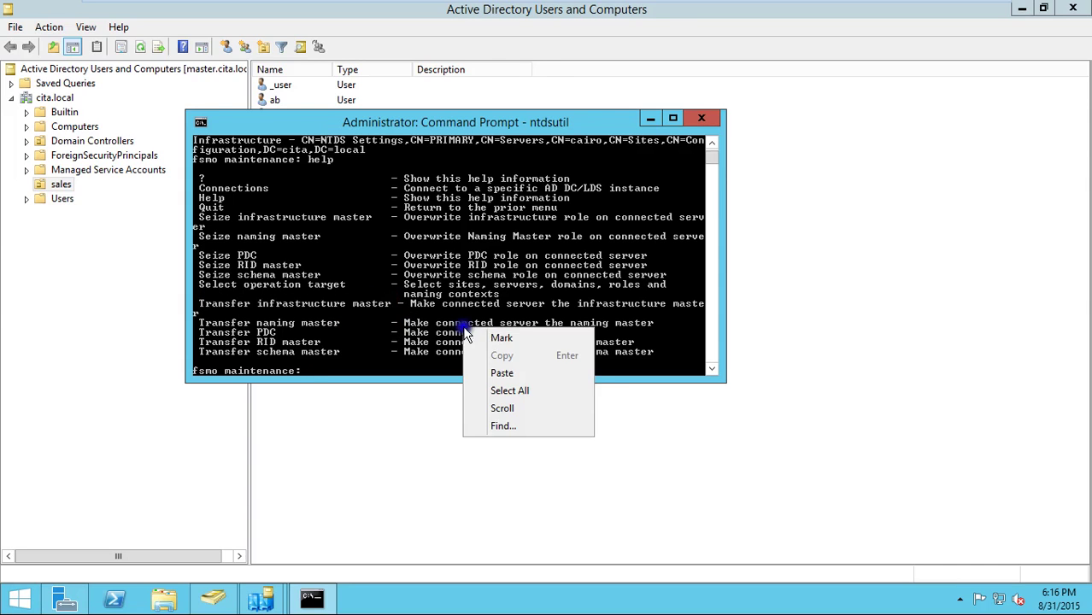
left_click(519, 372)
key("Return")
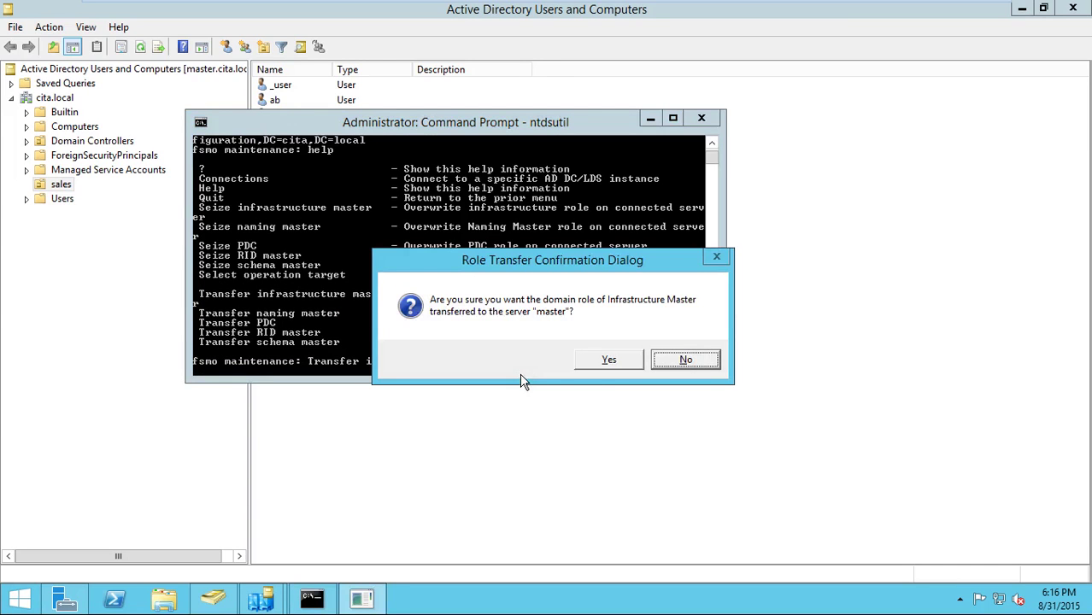
left_click(602, 360)
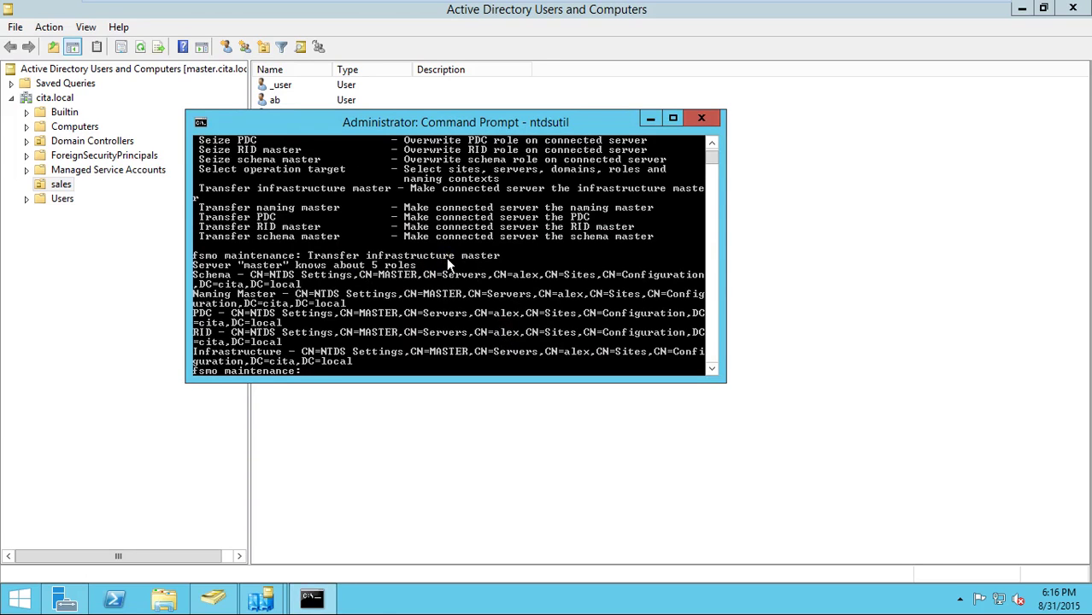
- Quit fsmo maintenance and ntdsutil, then run 'netdom query fsmo' to check role holders
type("quit")
key("Return")
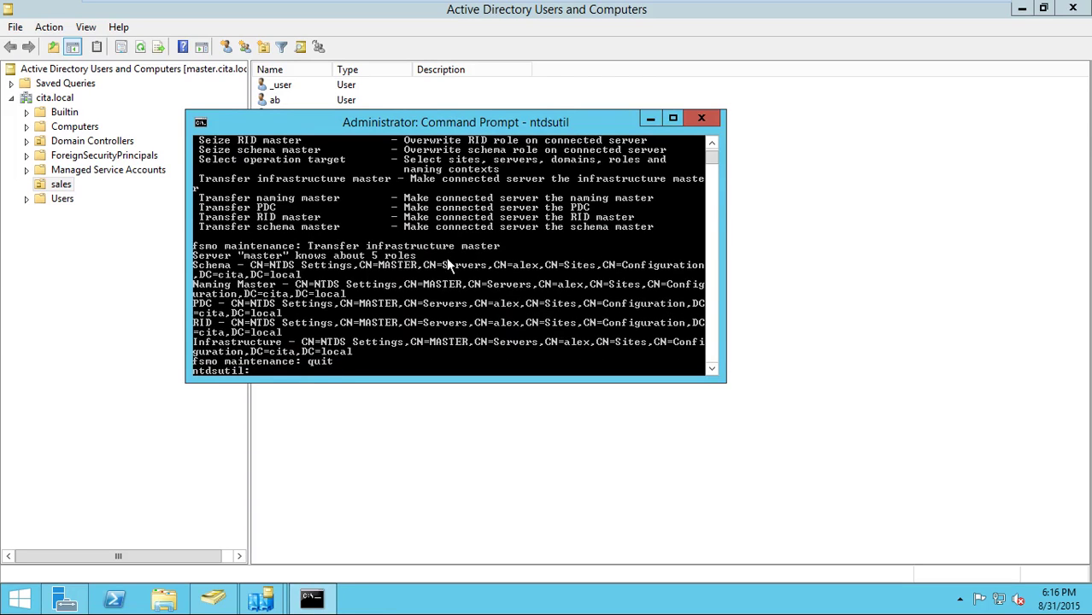
type("quit")
key("Return")
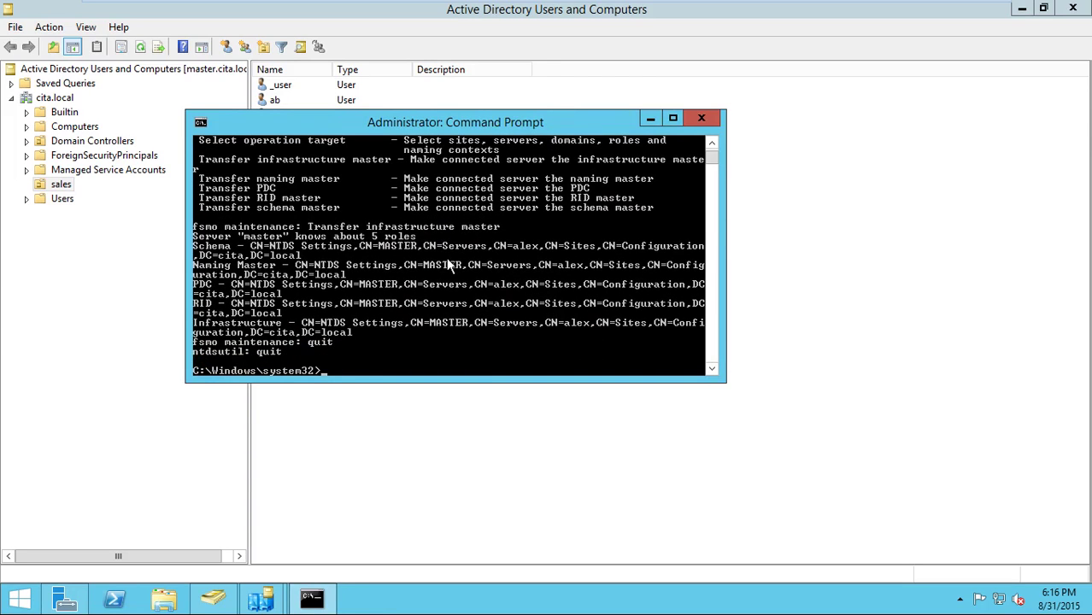
type("netdom query fsmo")
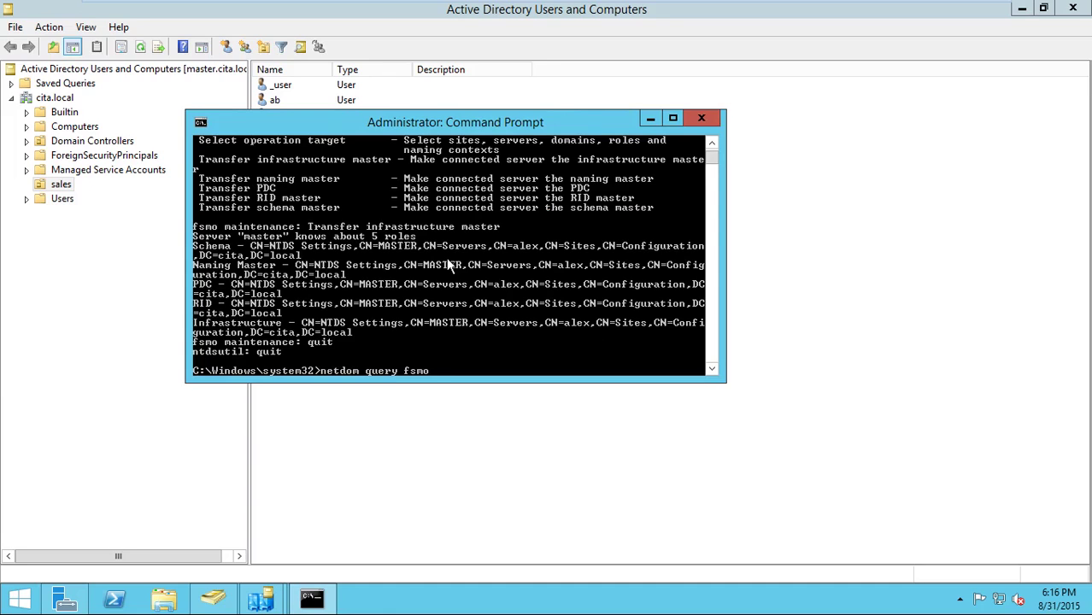
key("Return")
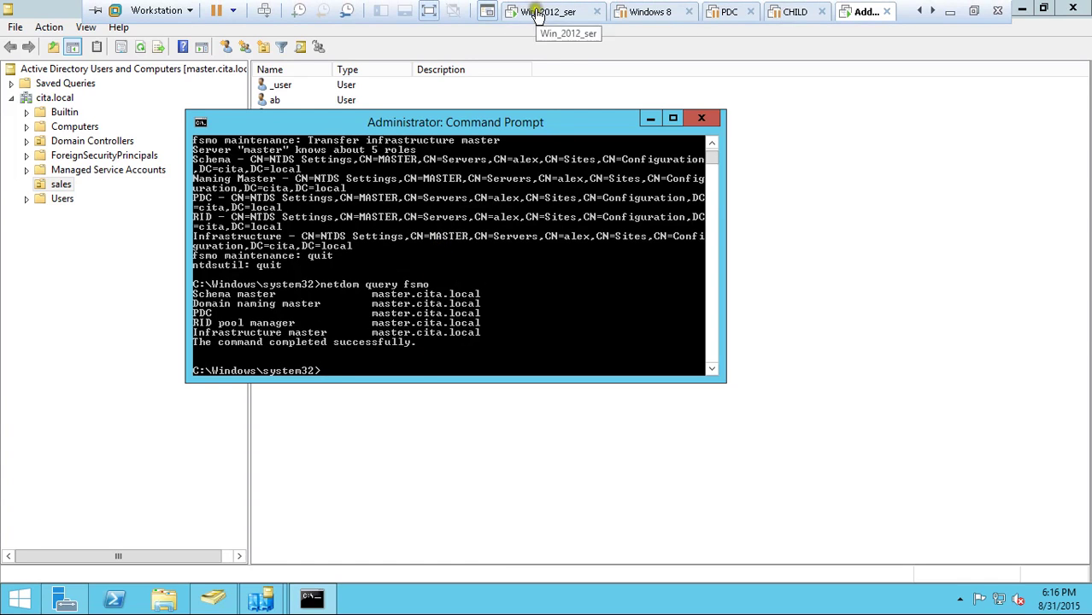
left_click(544, 12)
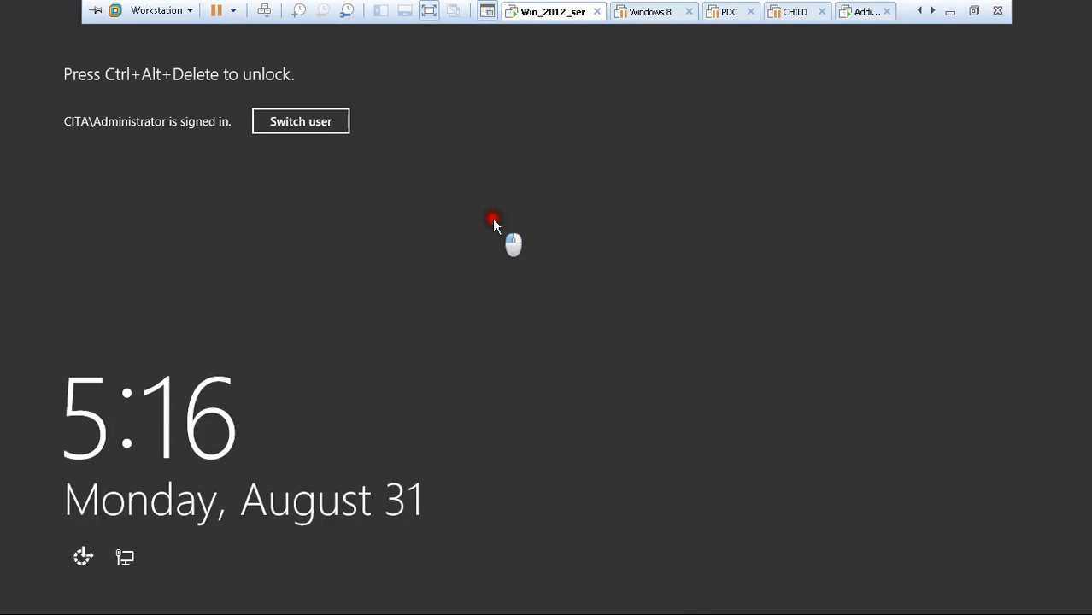
key("ctrl+alt+Insert")
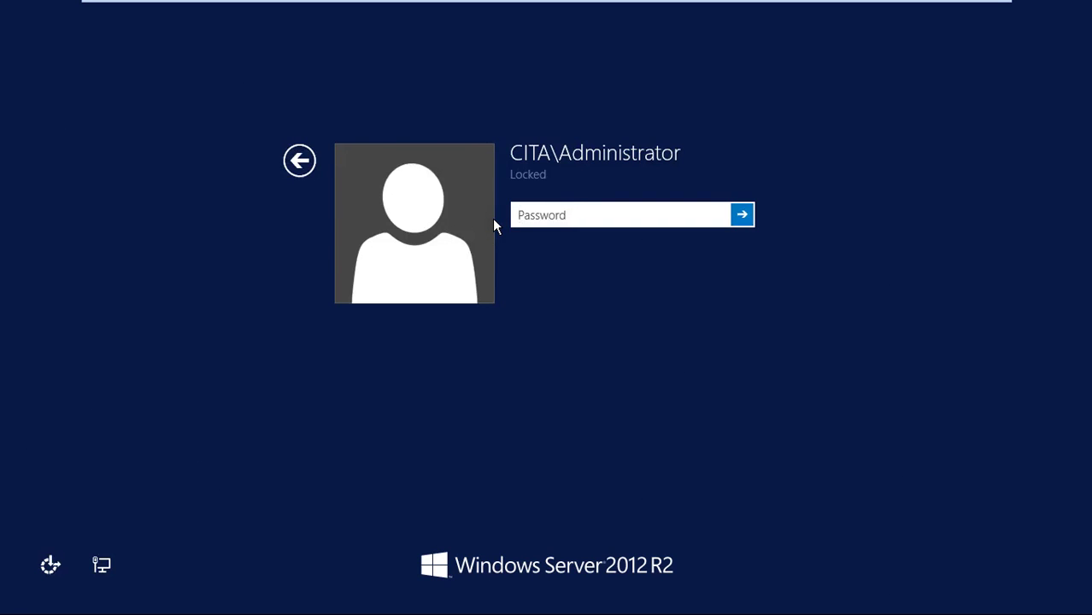
type("*******")
key("Return")
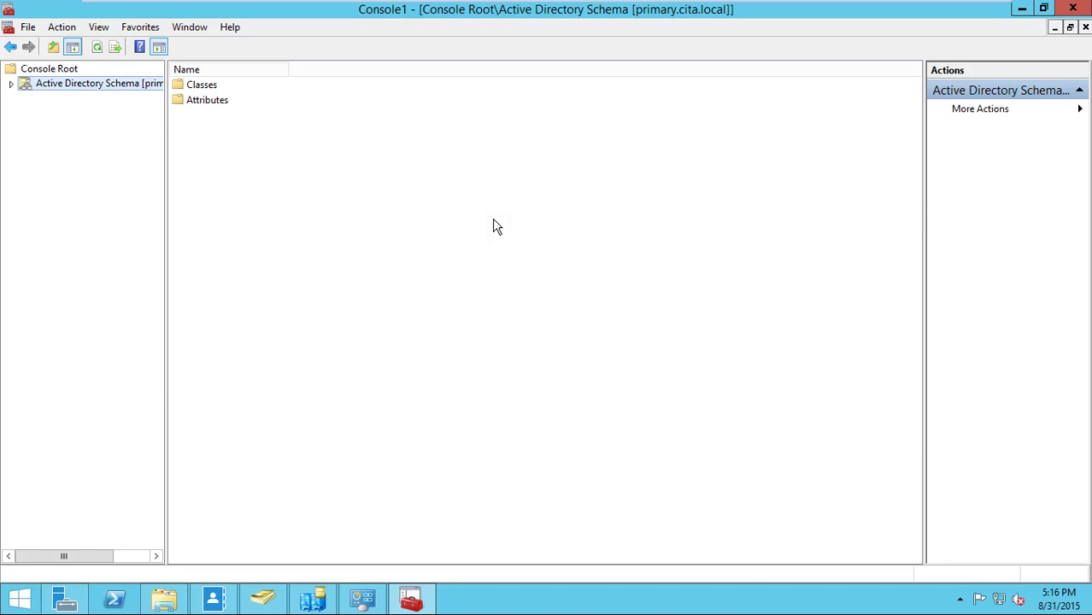
left_click(272, 598)
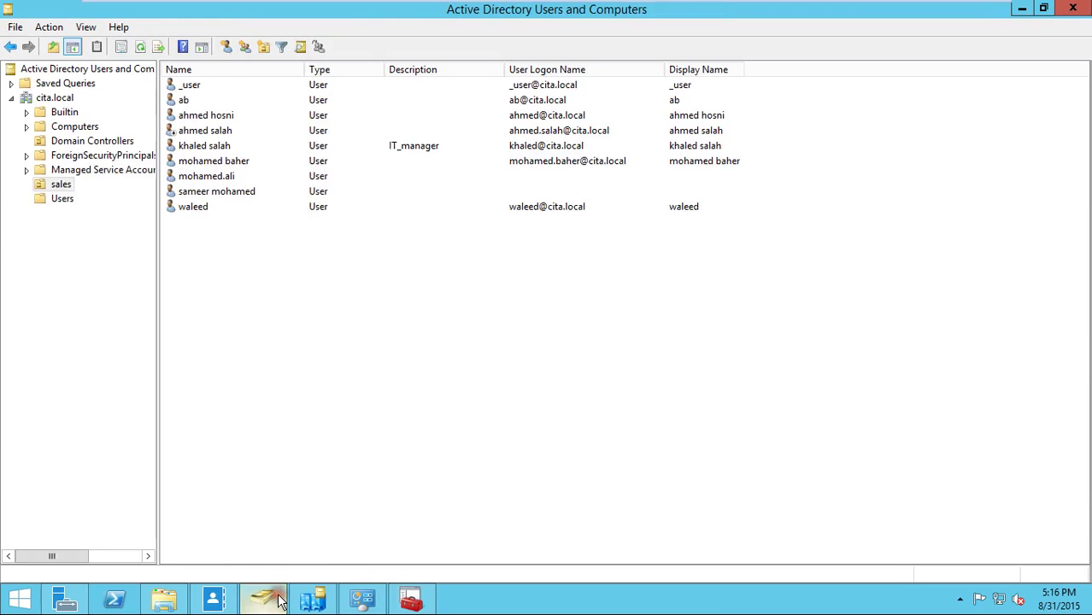
left_click(140, 48)
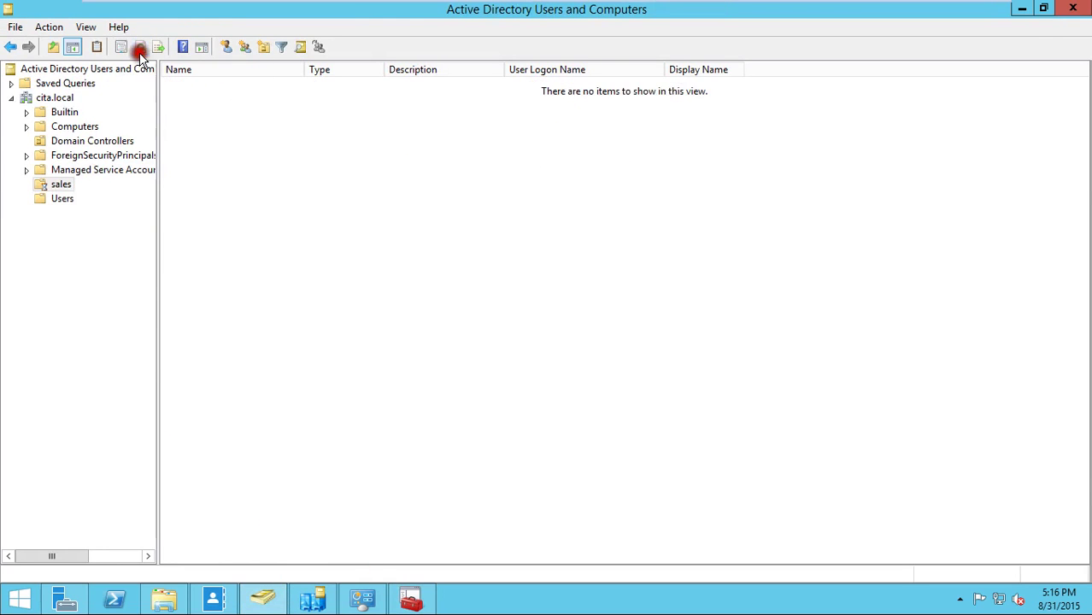
right_click(55, 98)
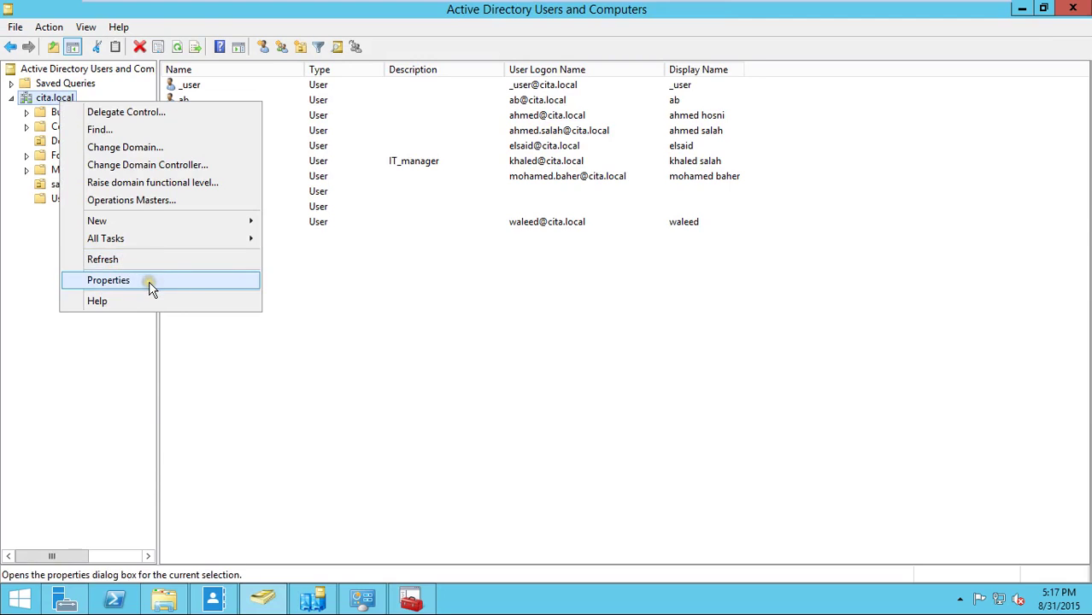
left_click(148, 282)
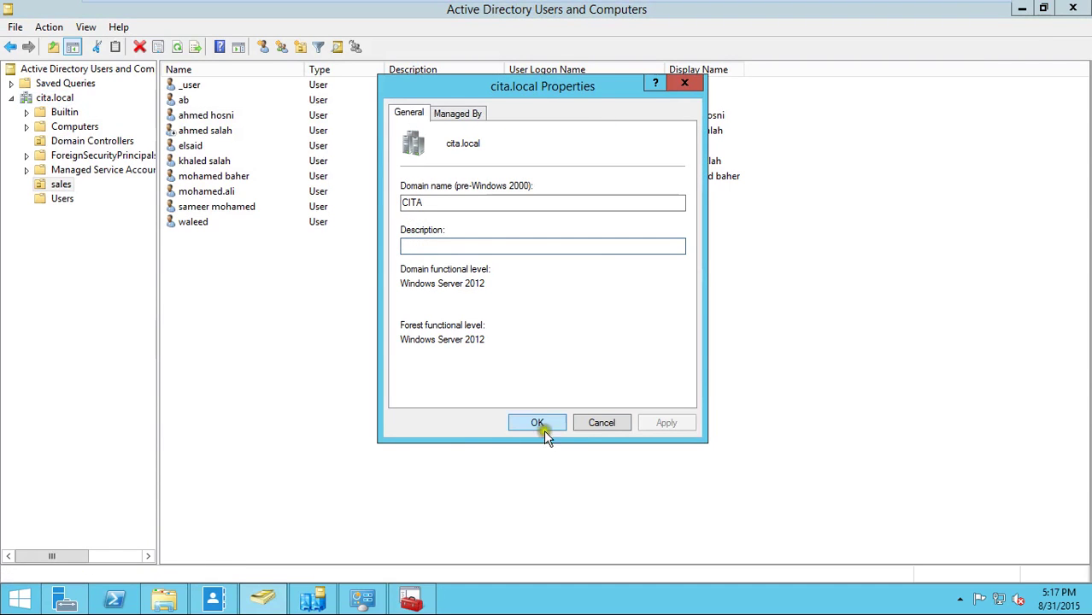
left_click(590, 423)
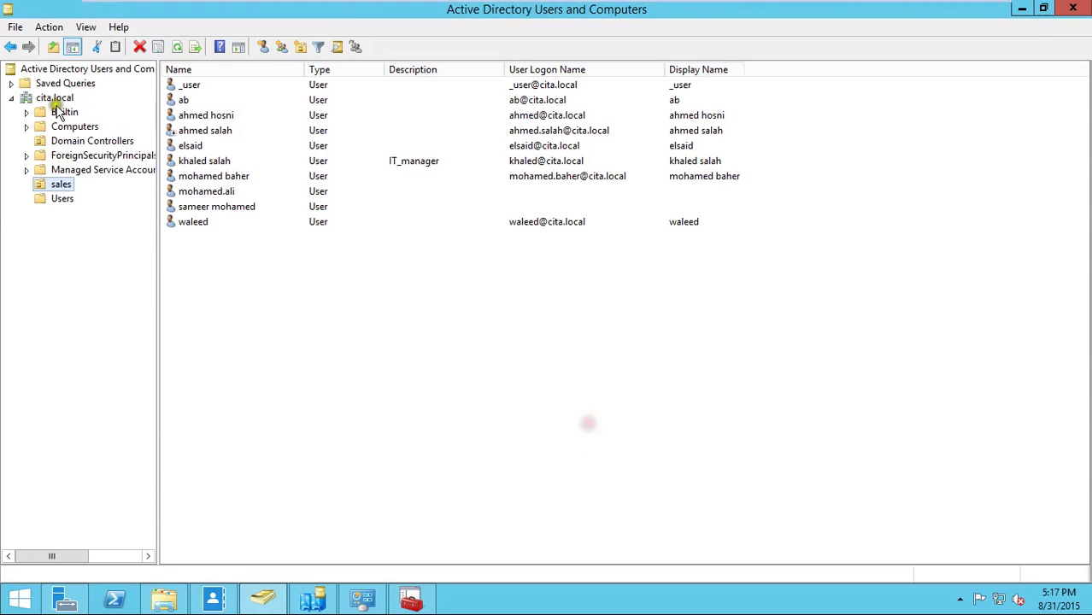
right_click(55, 98)
left_click(138, 199)
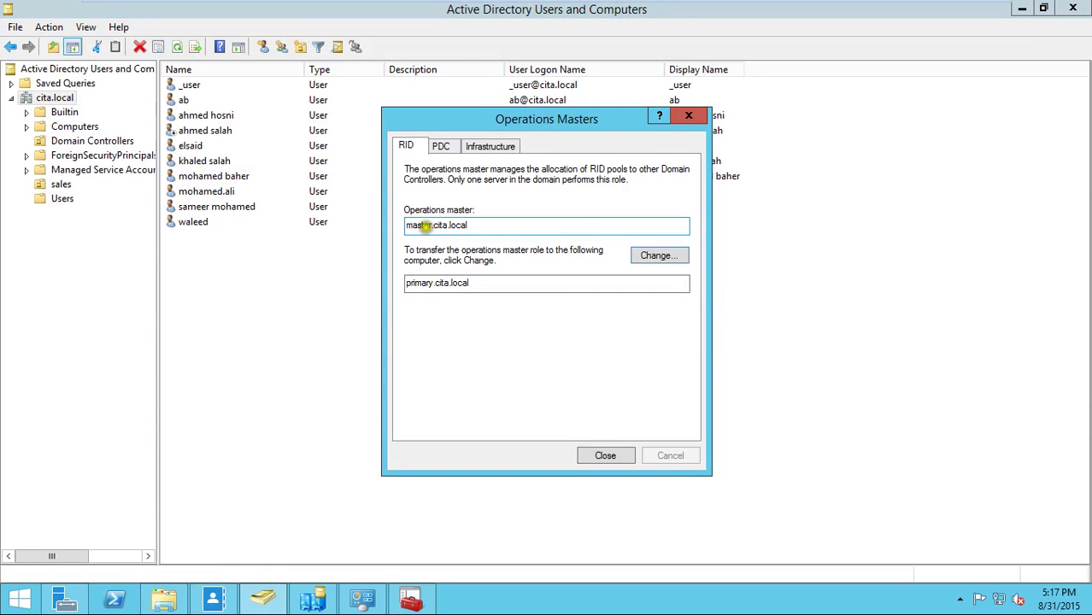
double_click(424, 224)
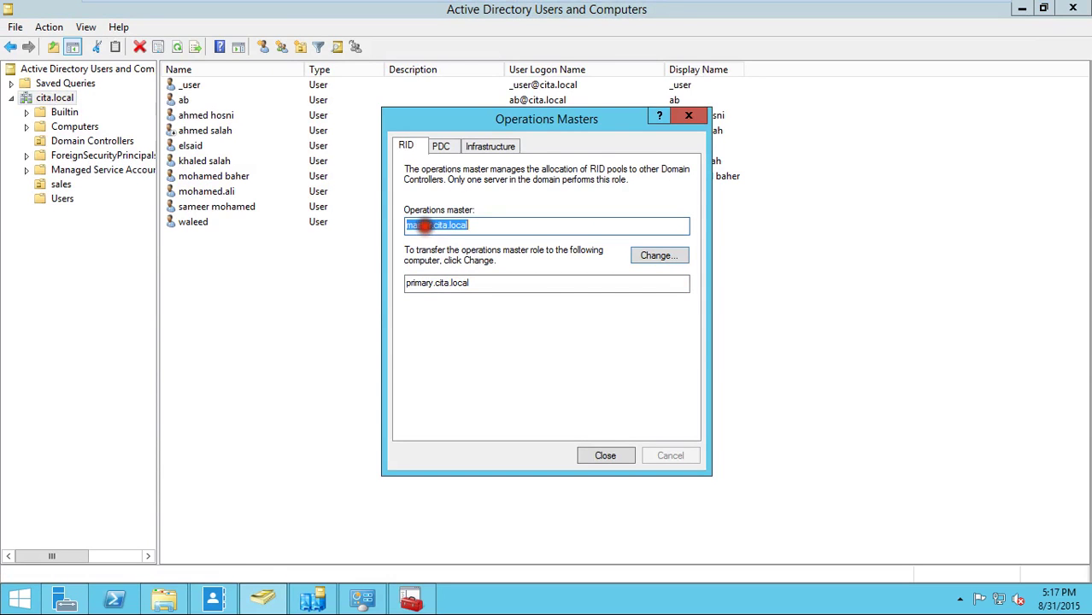
left_click(438, 146)
left_click(487, 146)
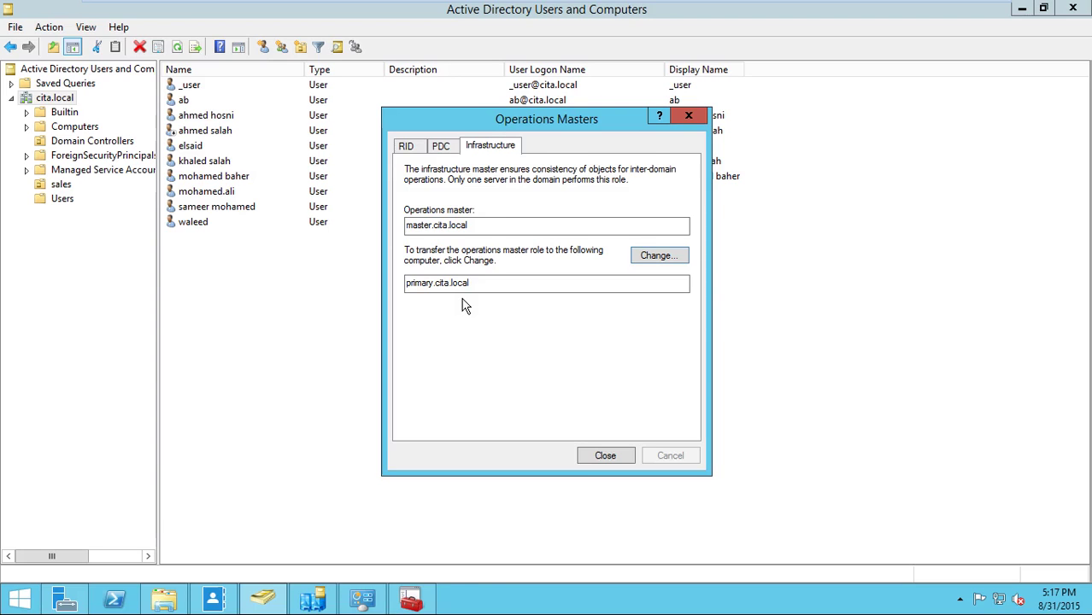
left_click(605, 456)
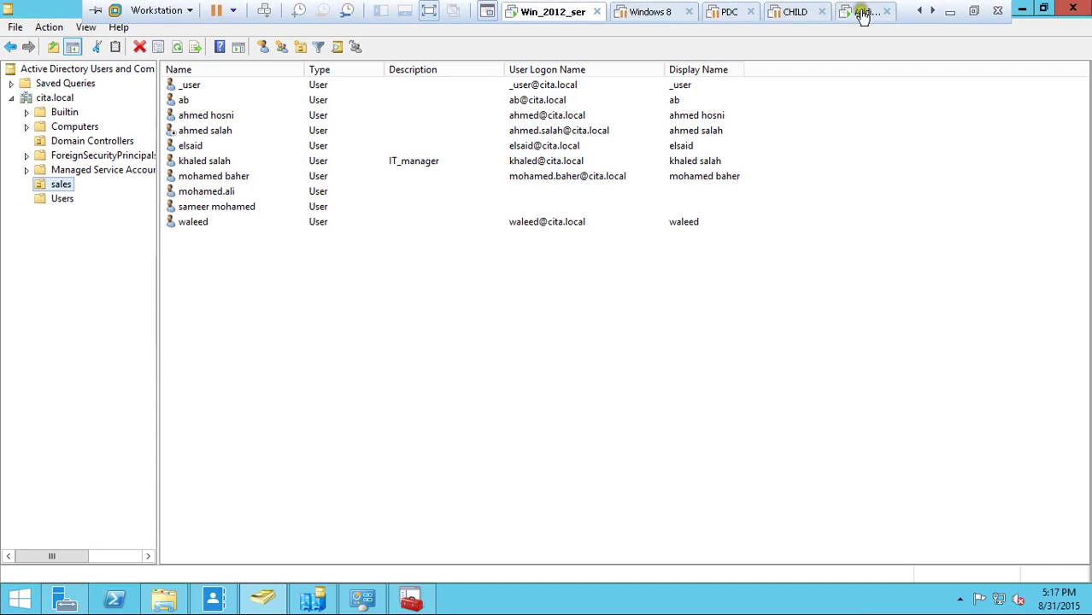
left_click(863, 12)
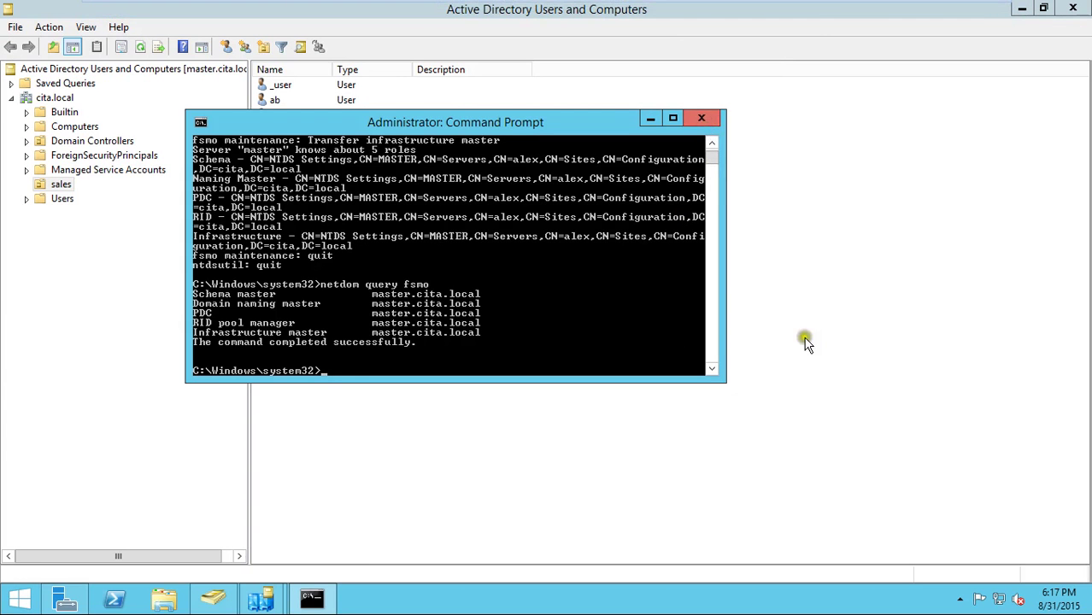
- Open the Network and Sharing Center's adapter settings from the network tray icon
left_click(959, 599)
left_click(1000, 601)
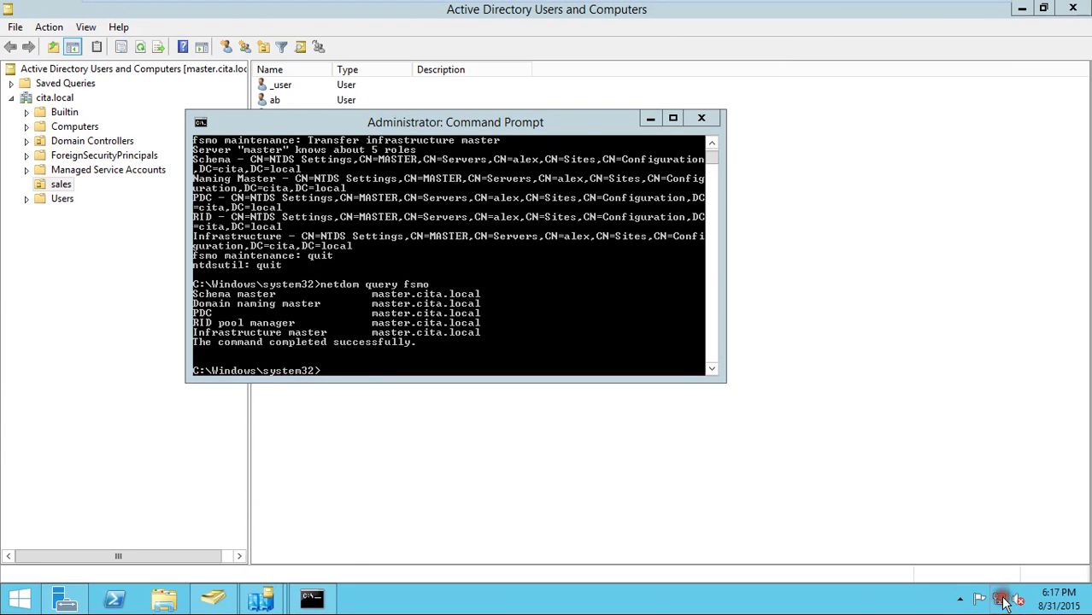
left_click(675, 478)
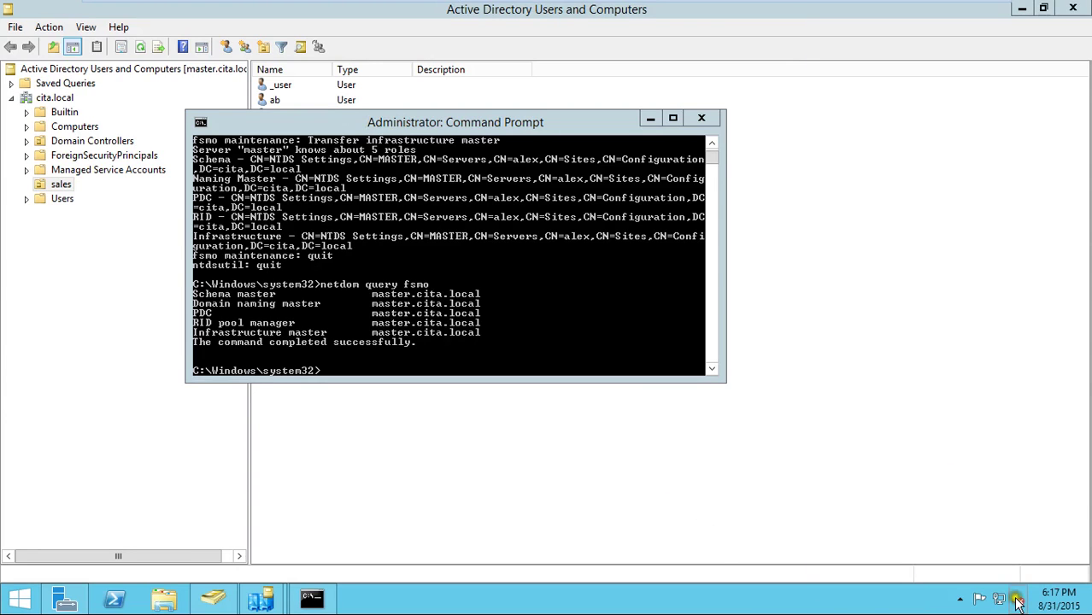
right_click(1000, 599)
left_click(1001, 589)
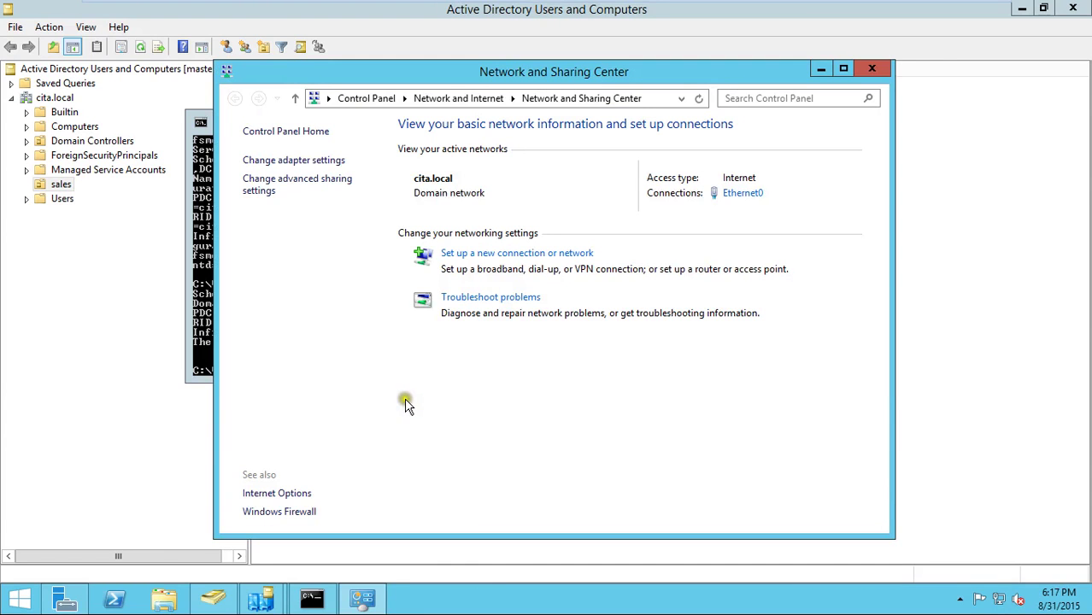
left_click(295, 161)
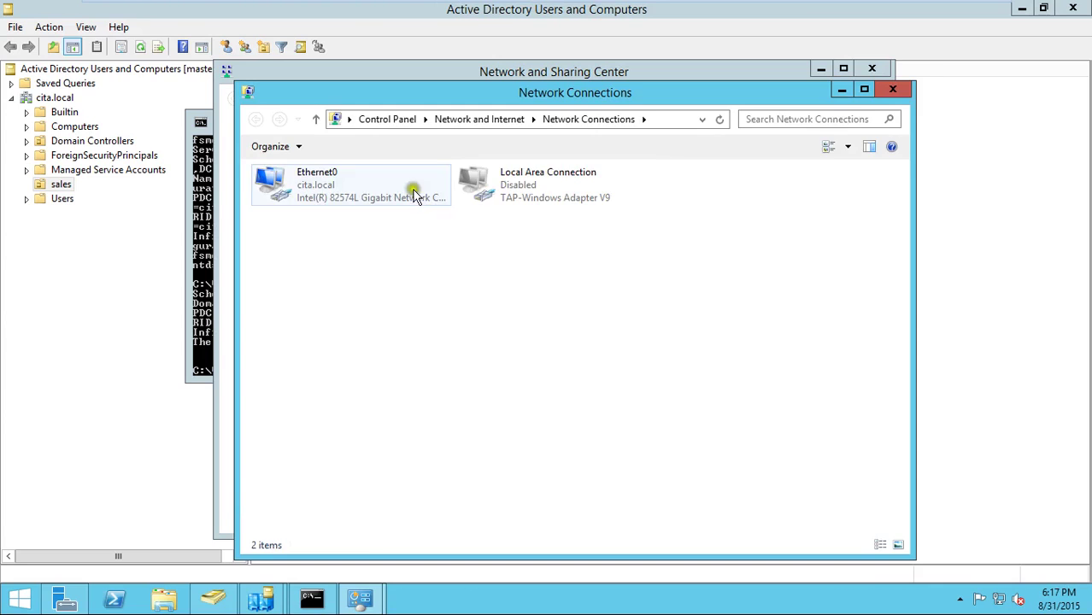
- Disable the Ethernet0 adapter and return to the Win_2012_ser virtual machine
left_click(364, 201)
right_click(363, 201)
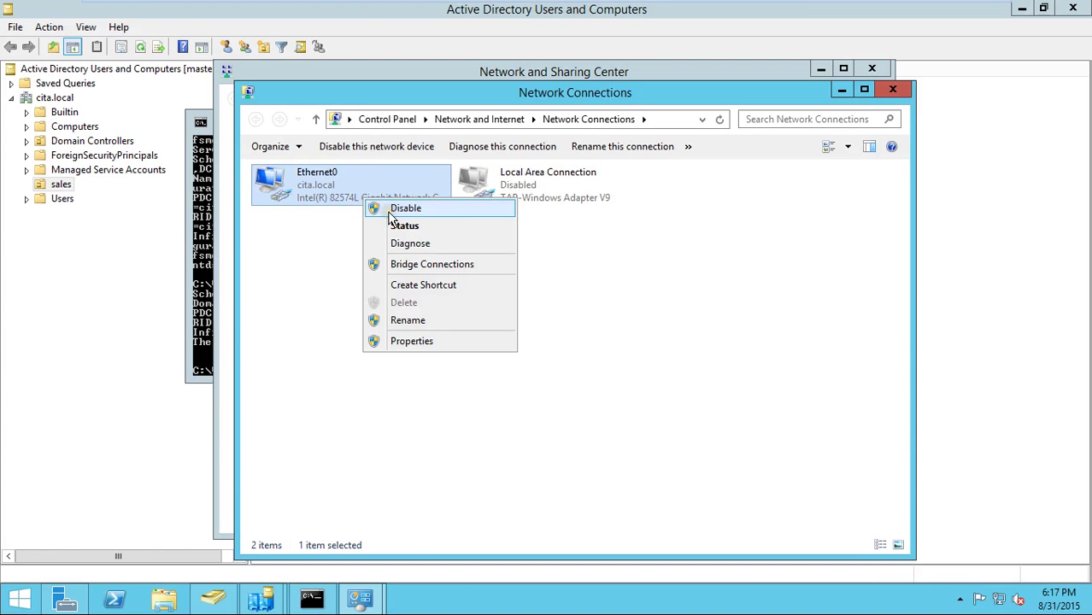
key("Escape")
left_click(386, 295)
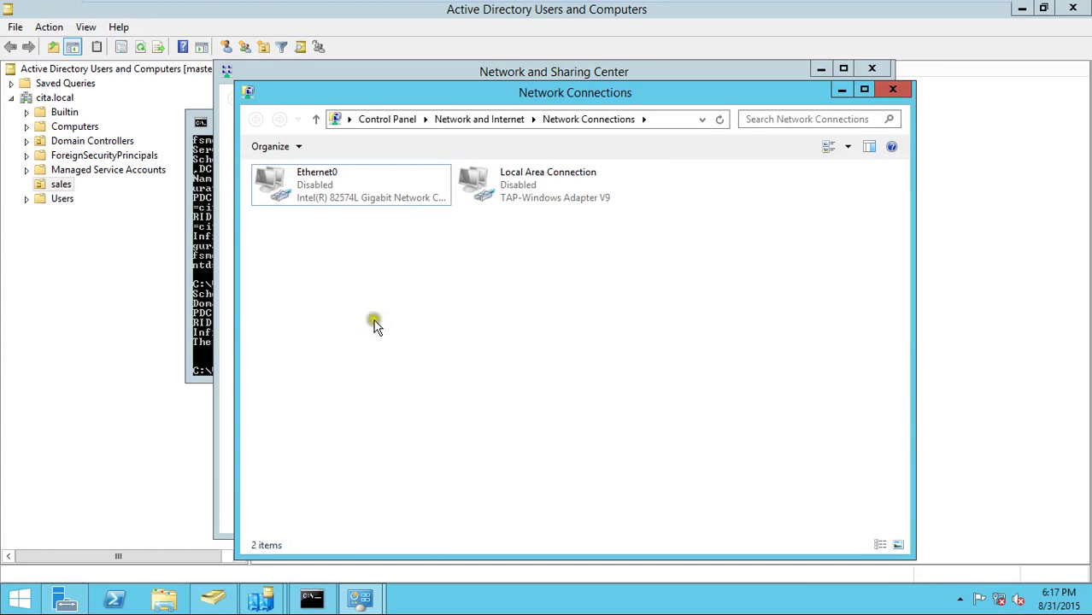
mouse_move(822, 10)
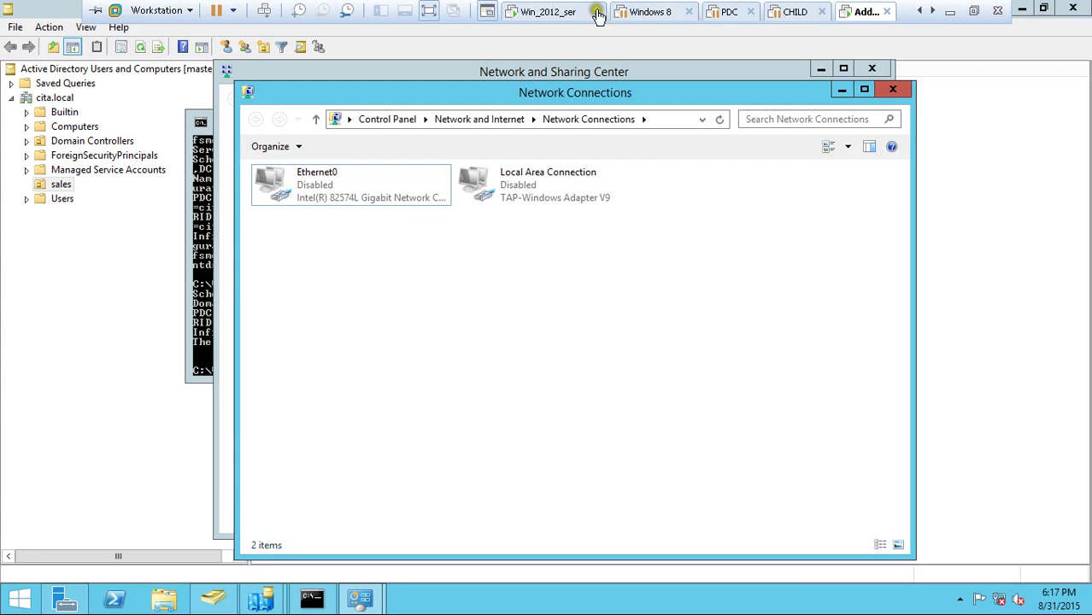
left_click(548, 12)
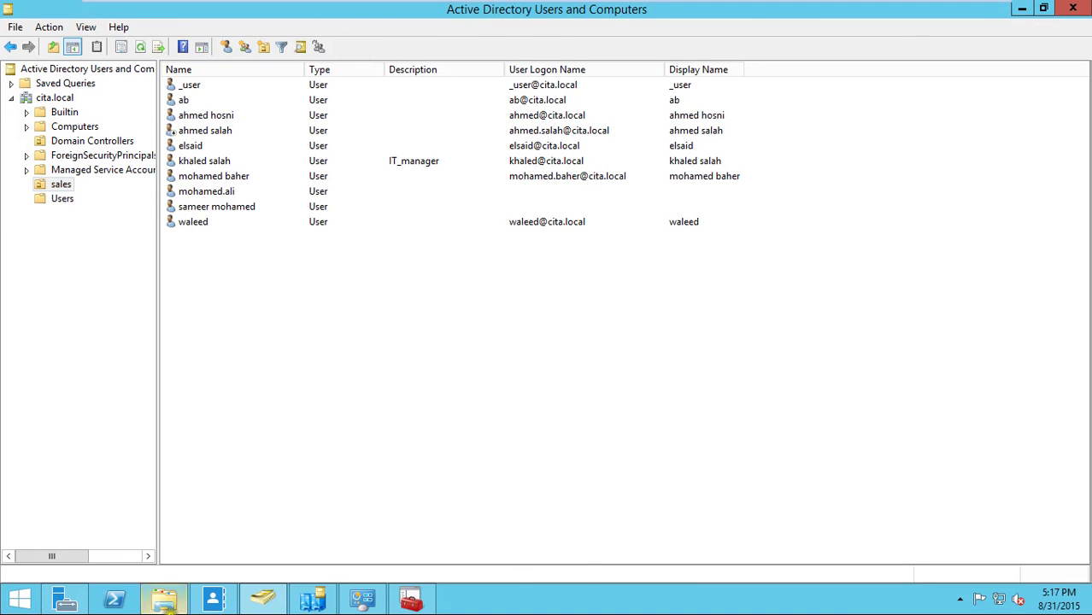
- Open Command Prompt (Admin) from the Start button's shortcut menu
right_click(19, 598)
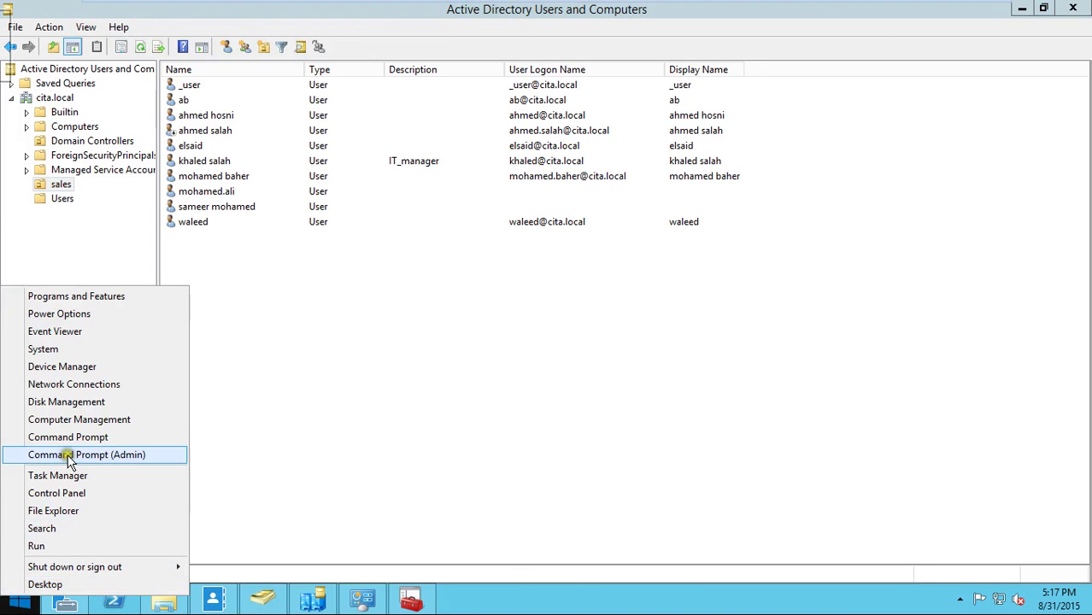
left_click(69, 455)
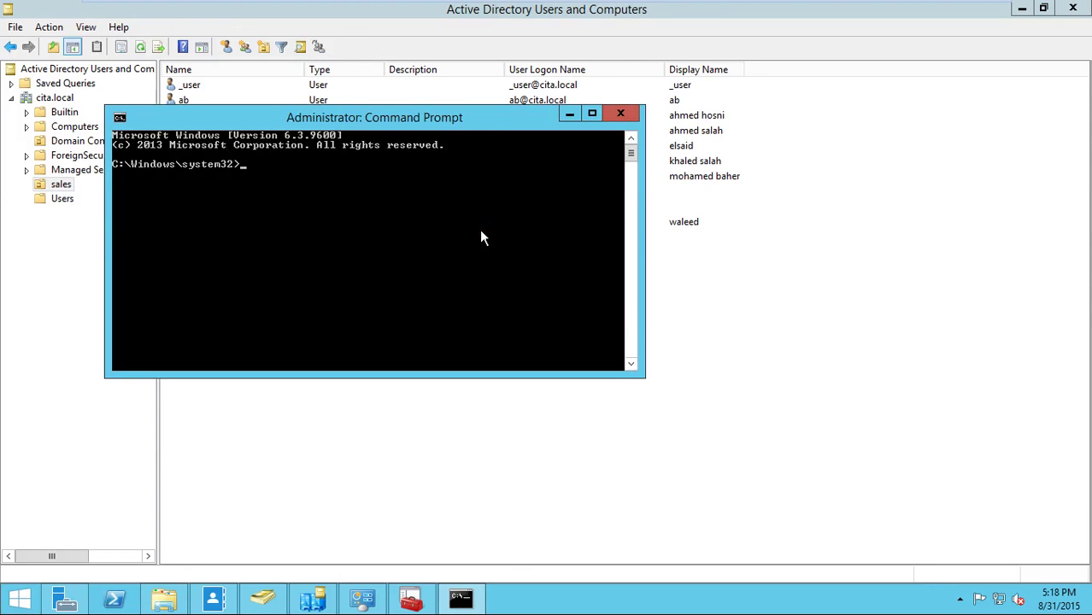
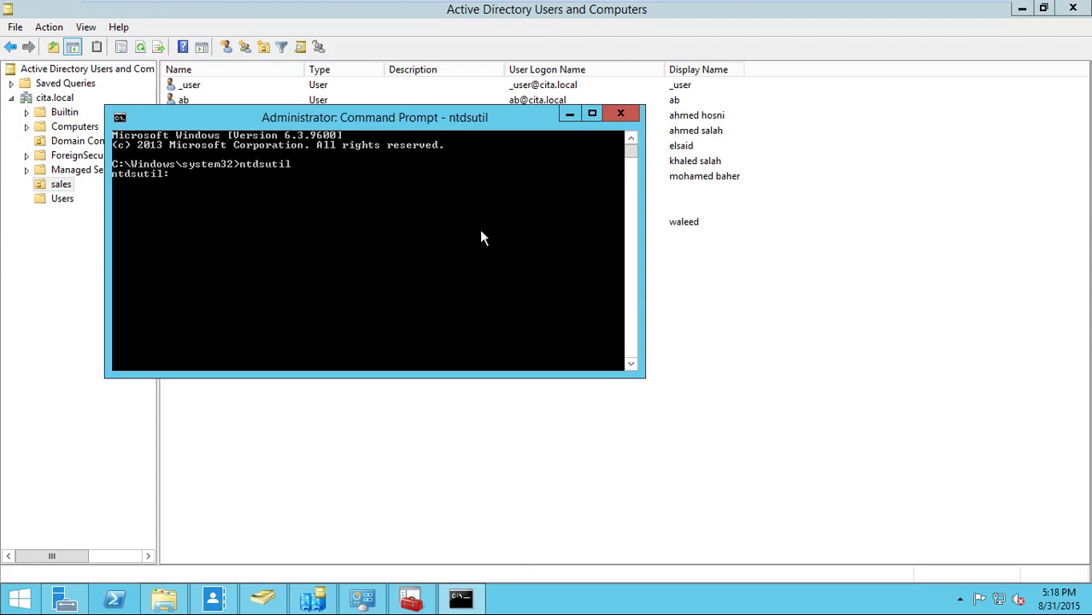
- Enter ntdsutil fsmo maintenance and connect to server primary
type("roles")
key("Return")
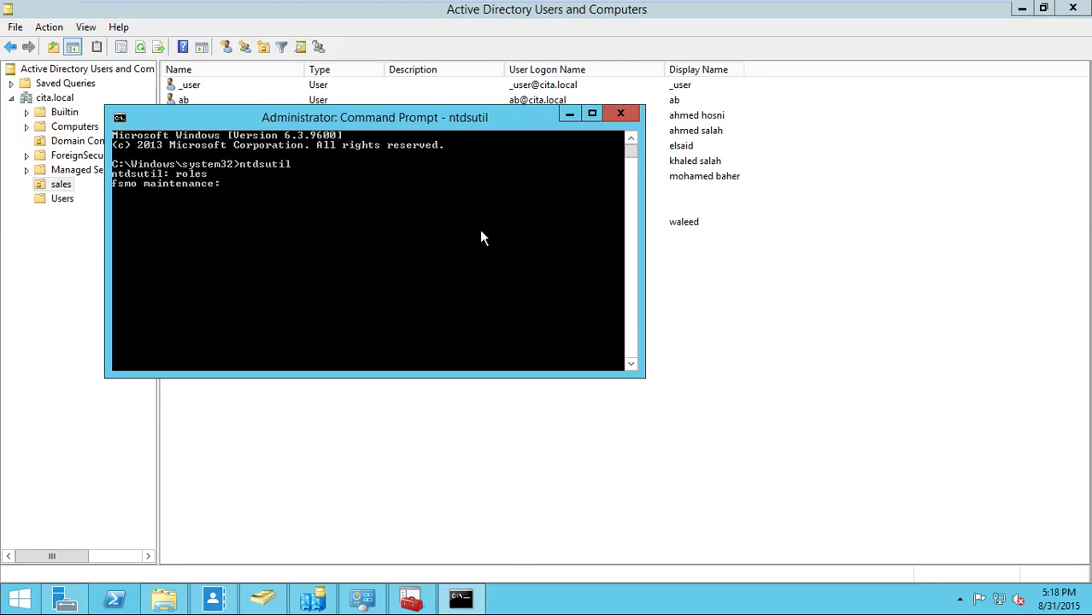
type("connections")
key("Return")
type("conne")
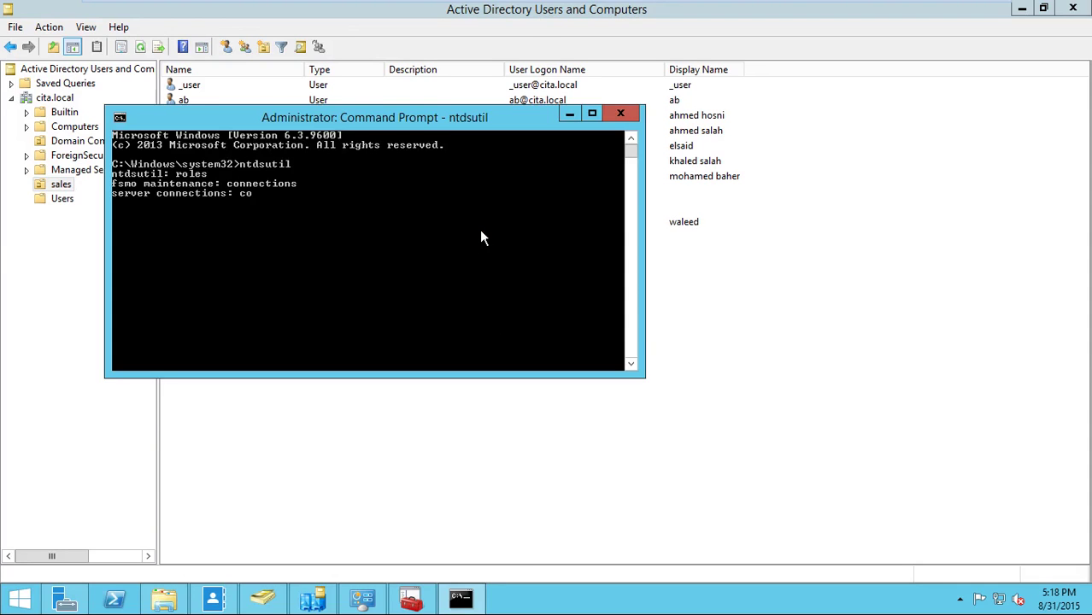
type("ct to server primary")
key("Return")
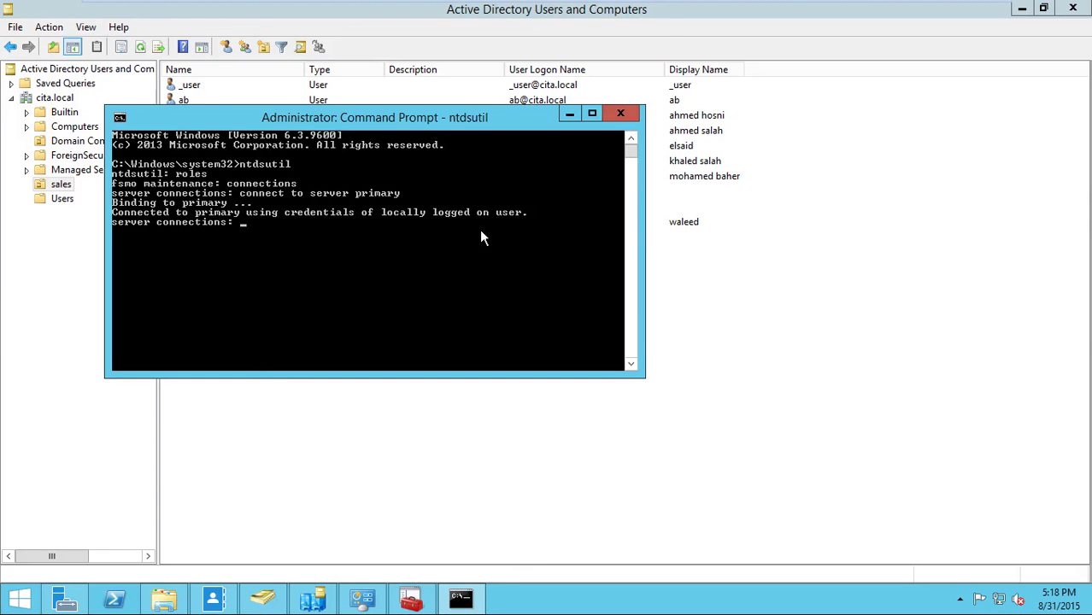
- Quit server connections back to fsmo maintenance and list its commands with help
type("quit")
key("Return")
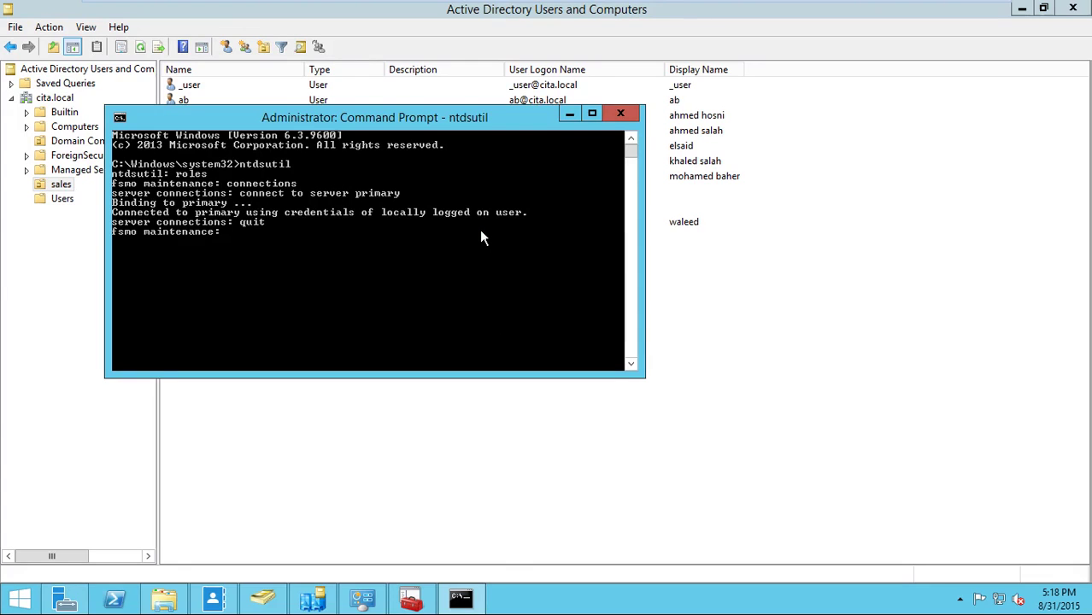
type("help")
key("Return")
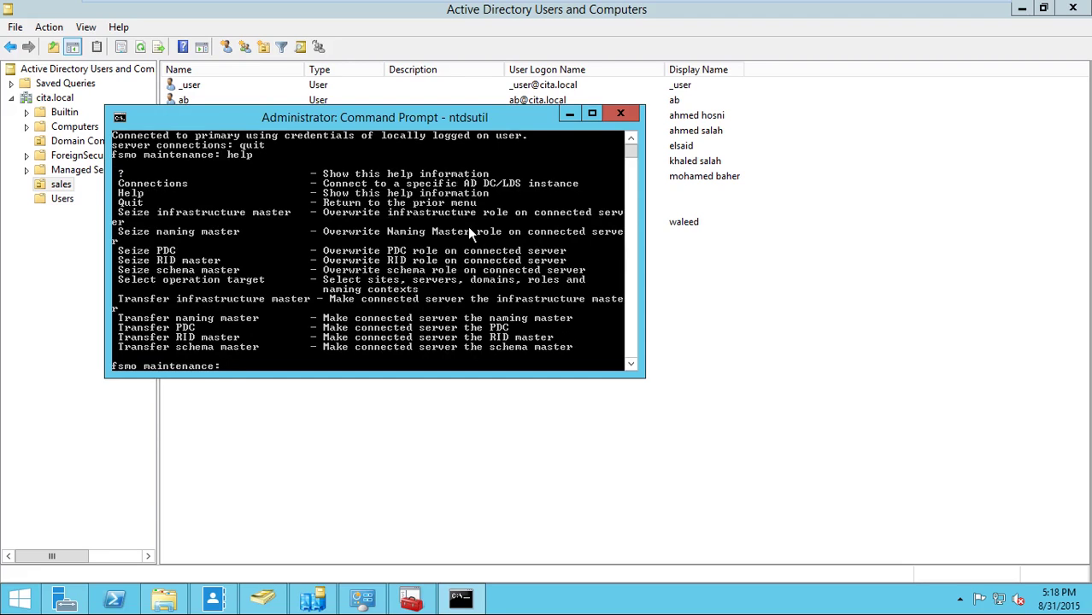
- Copy and run 'Transfer naming master', confirming the transfer to primary
right_click(203, 305)
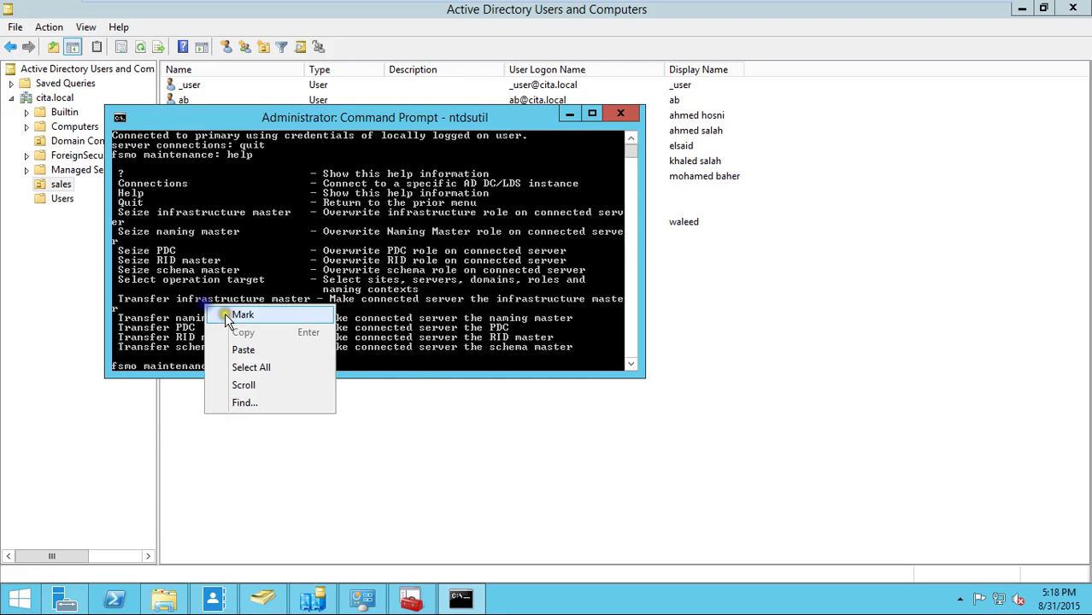
left_click(225, 314)
left_click_drag(119, 316, 263, 320)
key("super+c")
key("Return")
right_click(323, 288)
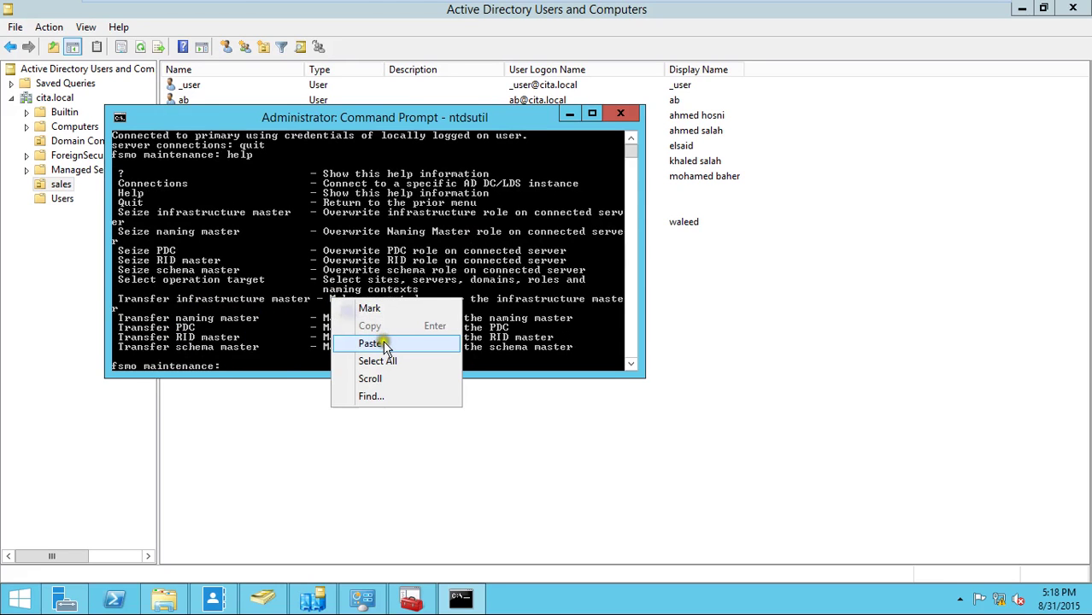
left_click(376, 342)
key("Return")
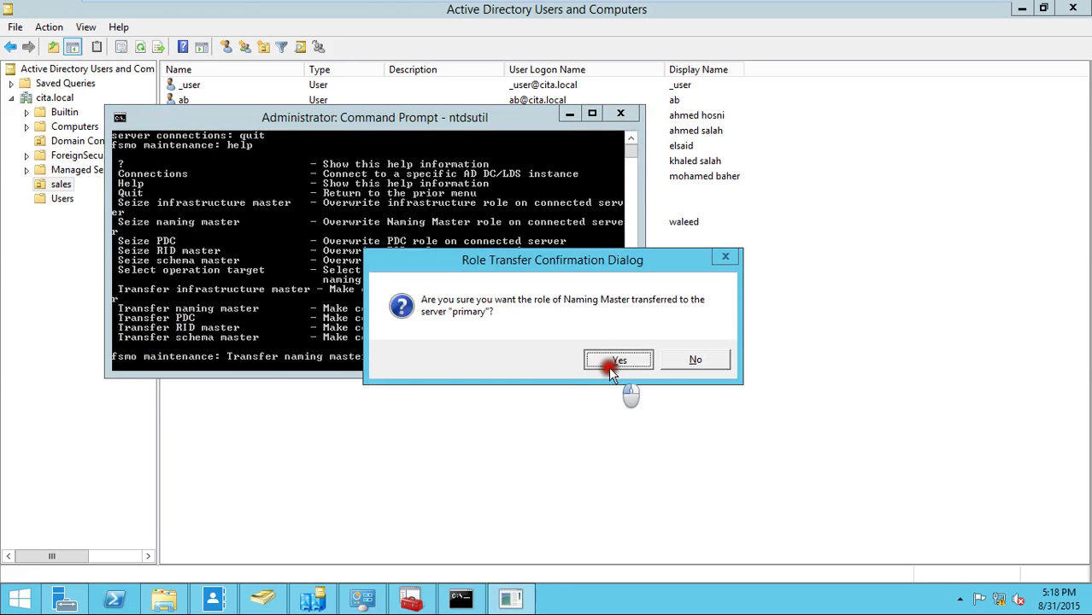
left_click(608, 367)
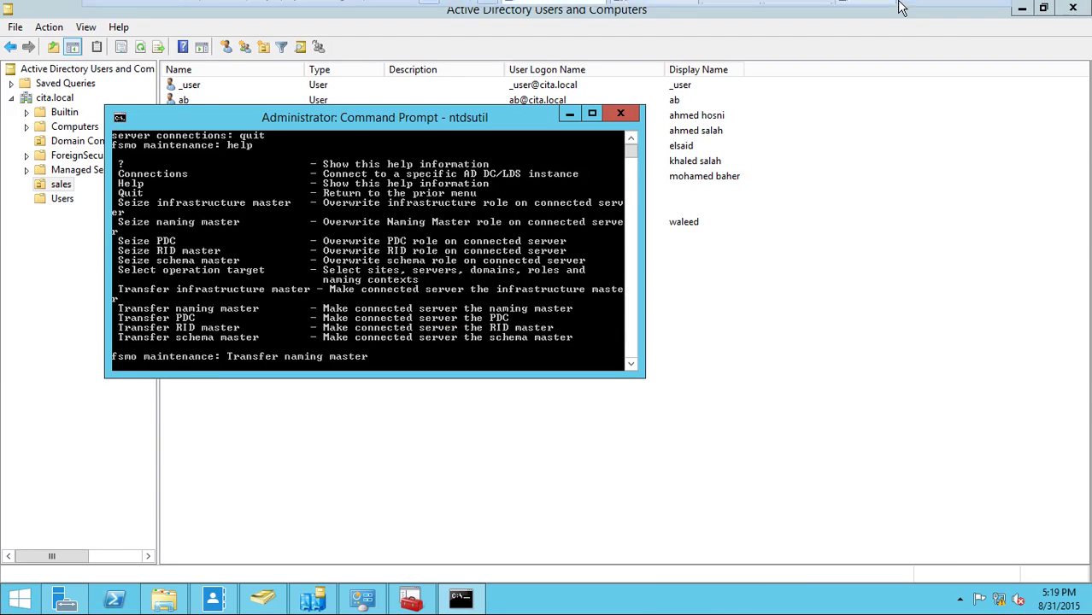
- Show the VM windowed and highlight the error that the FSMO holder could not be contacted
left_click(964, 11)
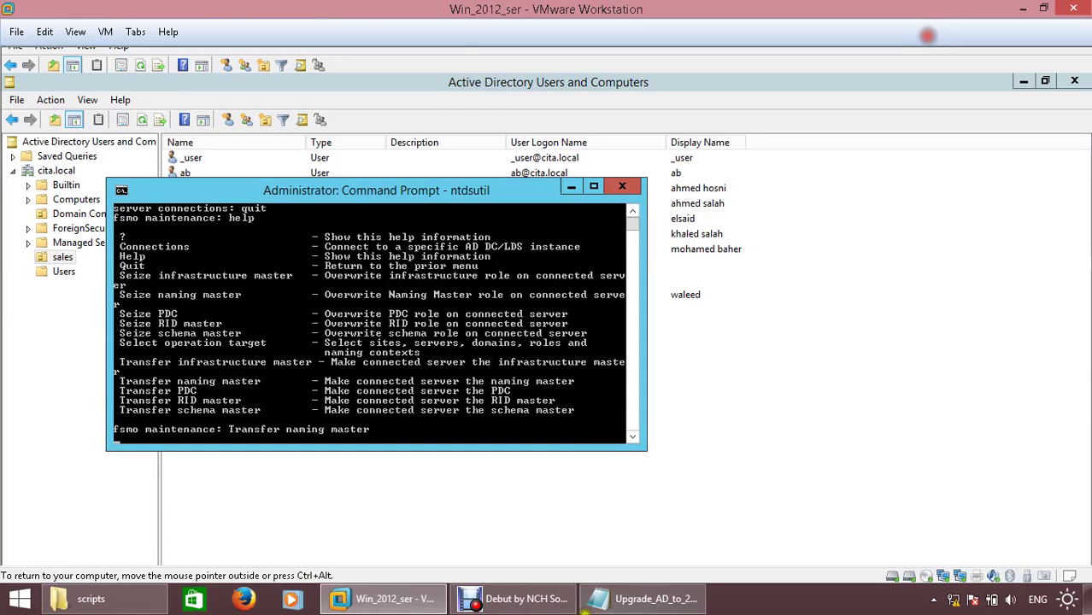
left_click(521, 599)
left_click(373, 542)
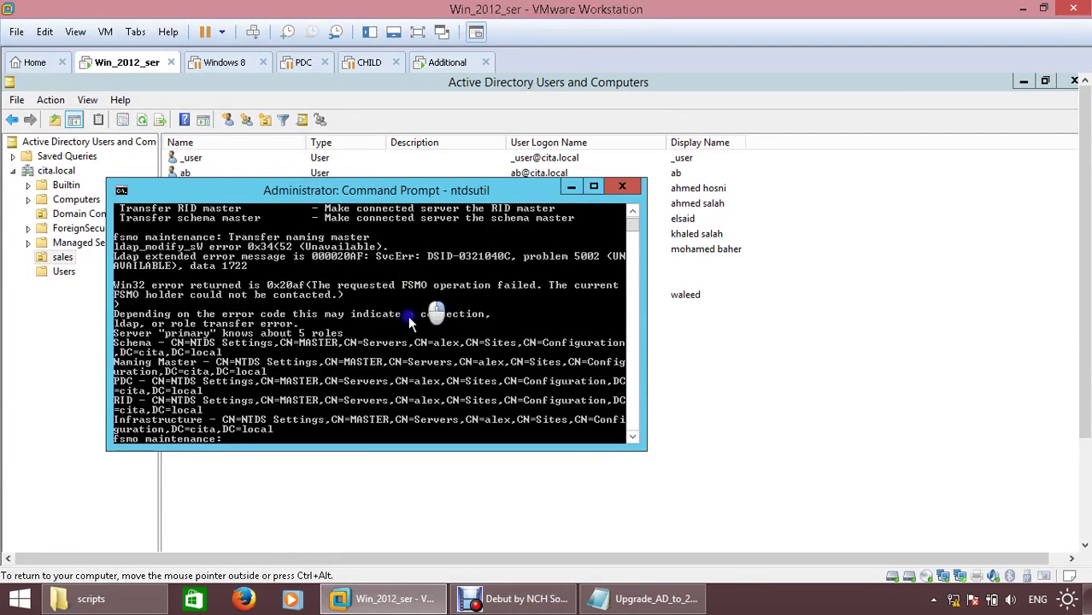
right_click(419, 321)
left_click(436, 327)
left_click_drag(129, 309, 294, 309)
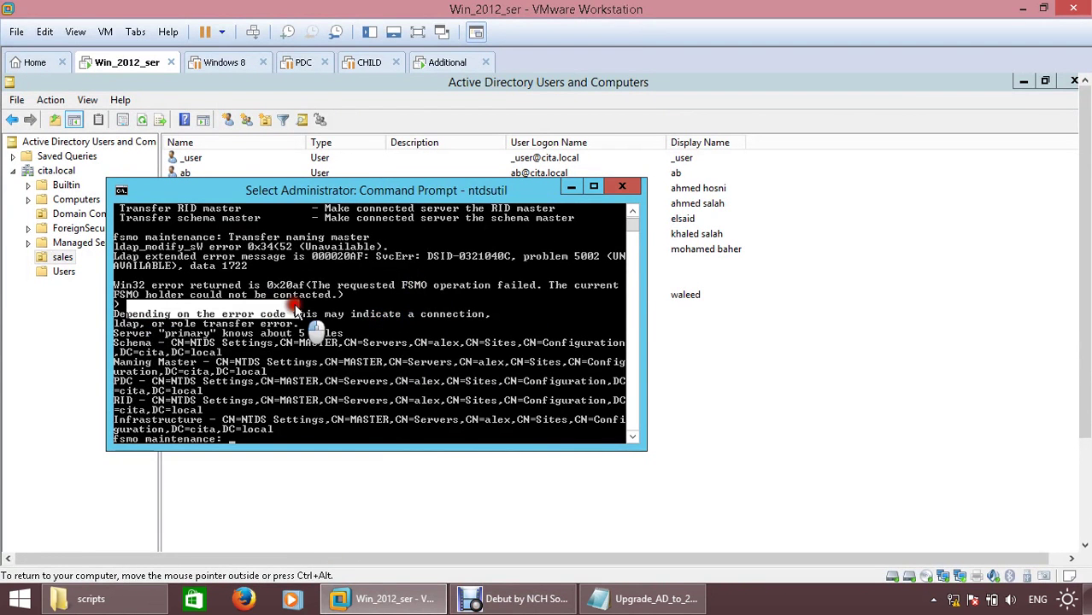
left_click(226, 342)
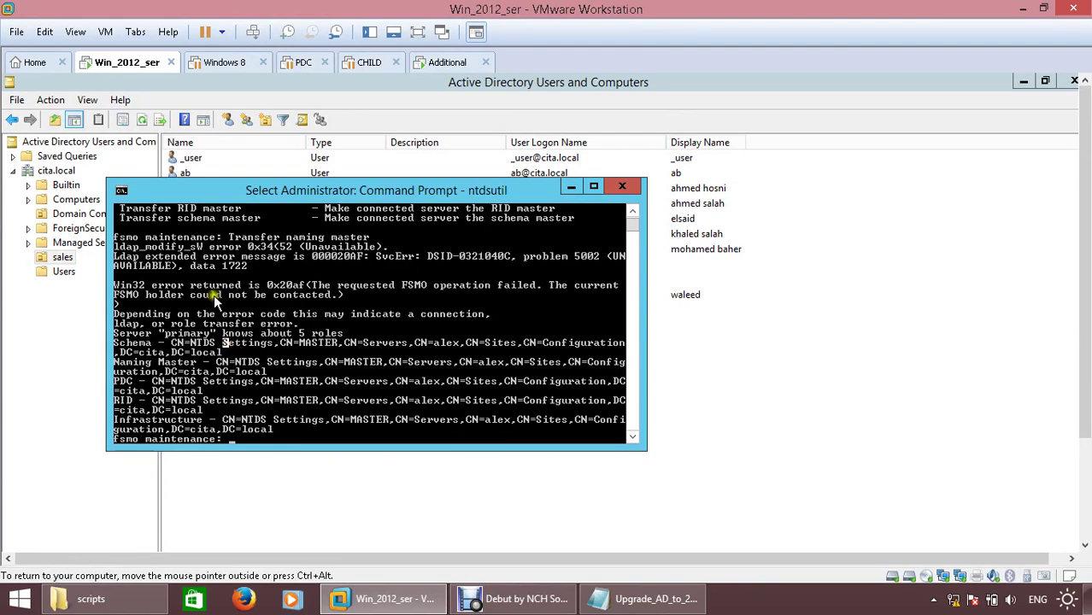
left_click_drag(213, 294, 329, 299)
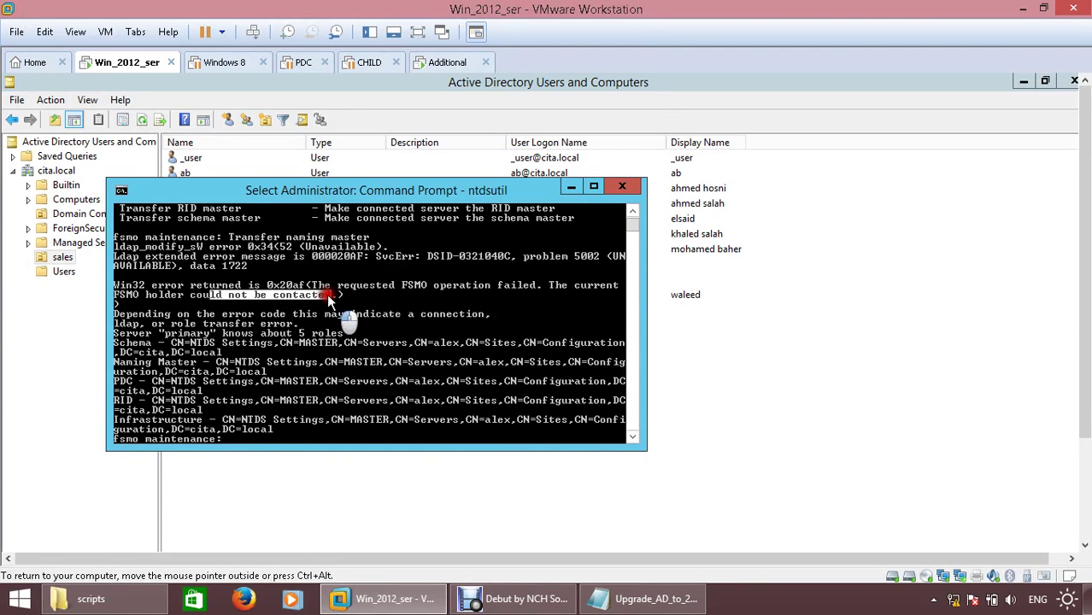
right_click(419, 337)
right_click(422, 335)
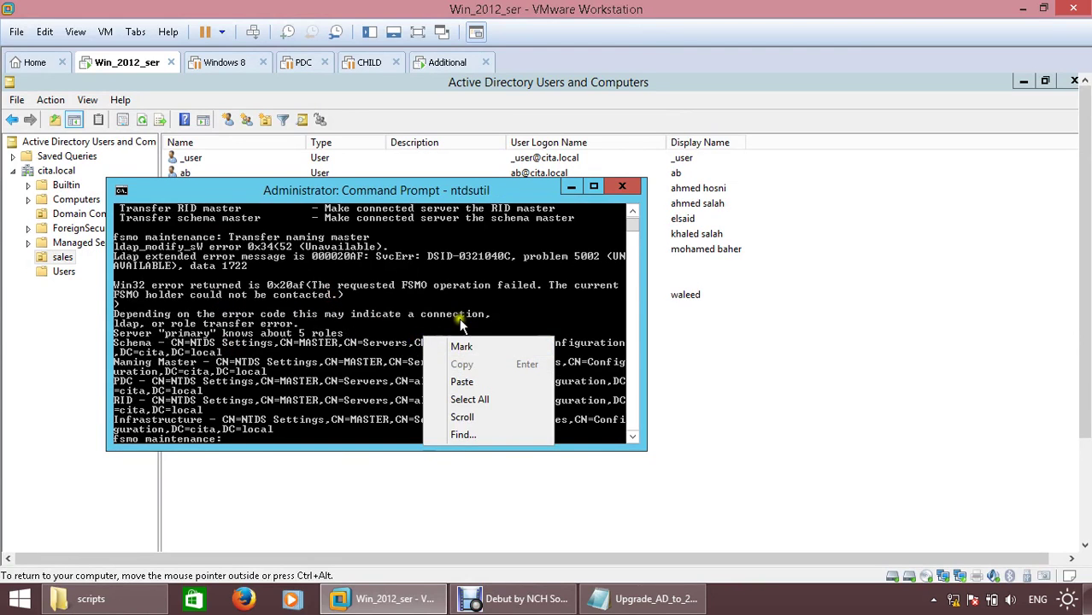
key("Escape")
- List the fsmo commands again, then copy and run 'Seize naming master'
type("help")
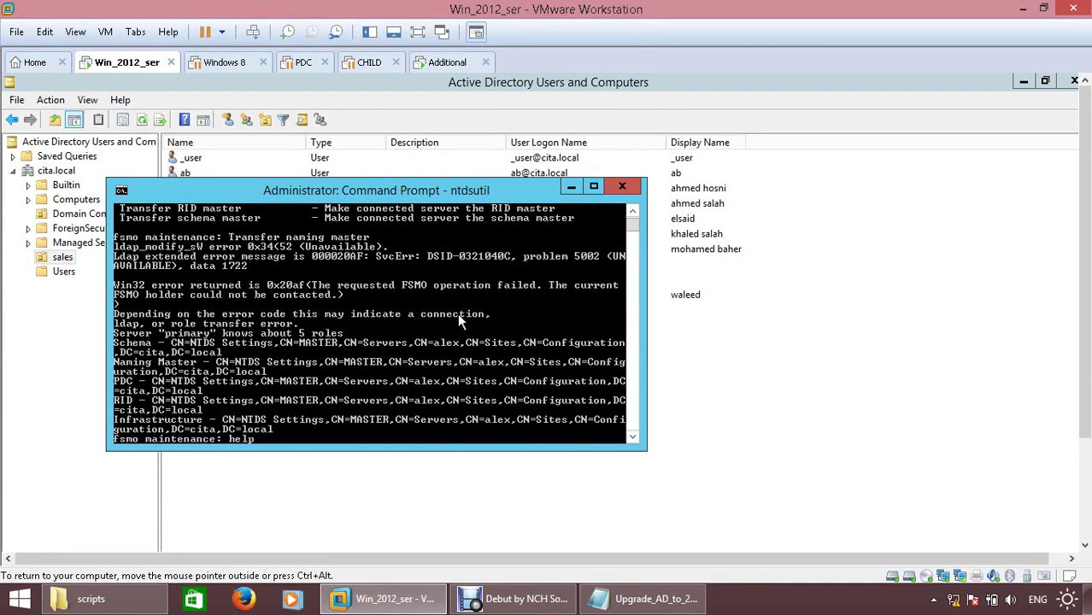
key("Return")
right_click(246, 286)
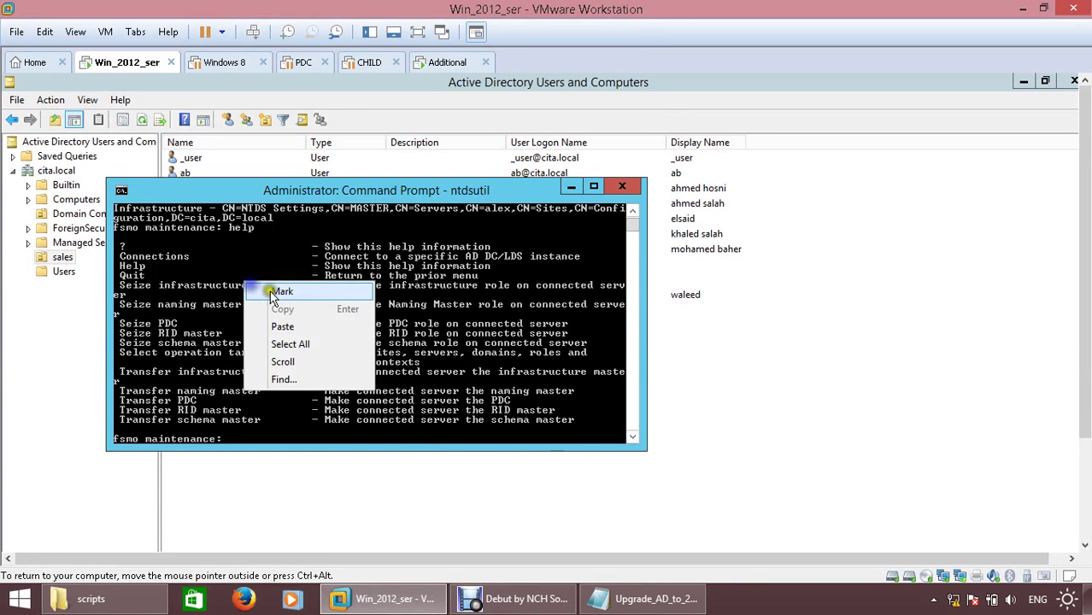
left_click(272, 292)
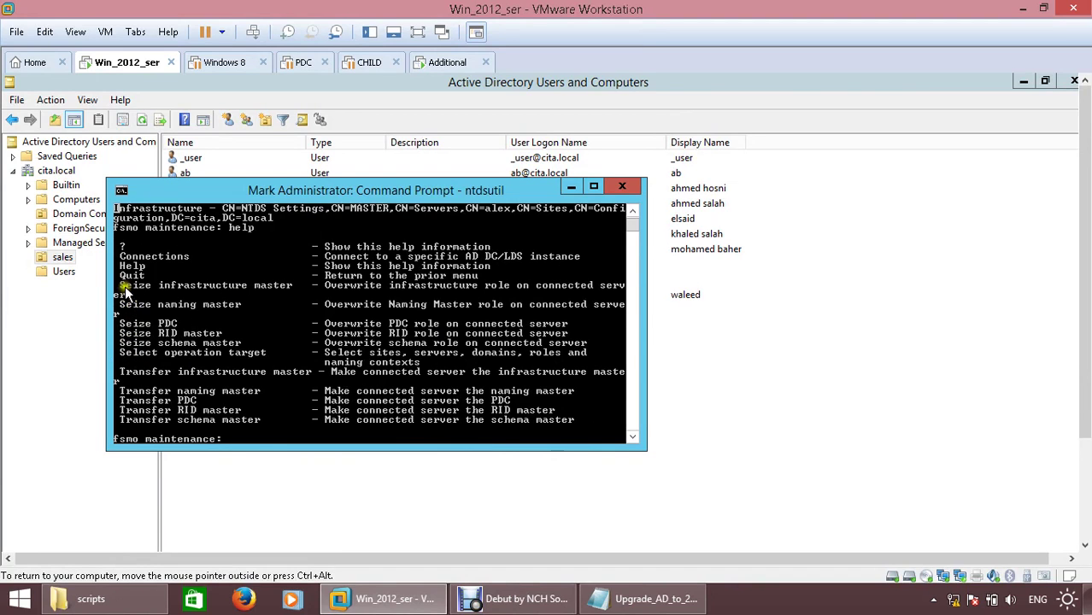
left_click_drag(120, 304, 240, 304)
key("Return")
right_click(332, 339)
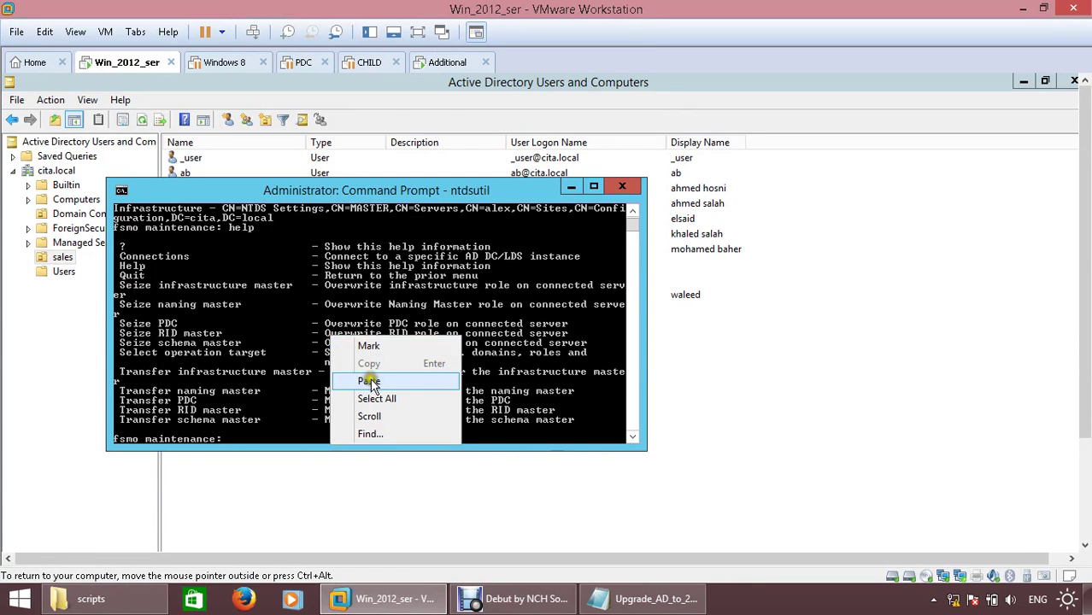
left_click(370, 383)
key("Return")
- Confirm the naming master seizure and highlight the 'transferred successfully' result for PRIMARY
left_click(610, 457)
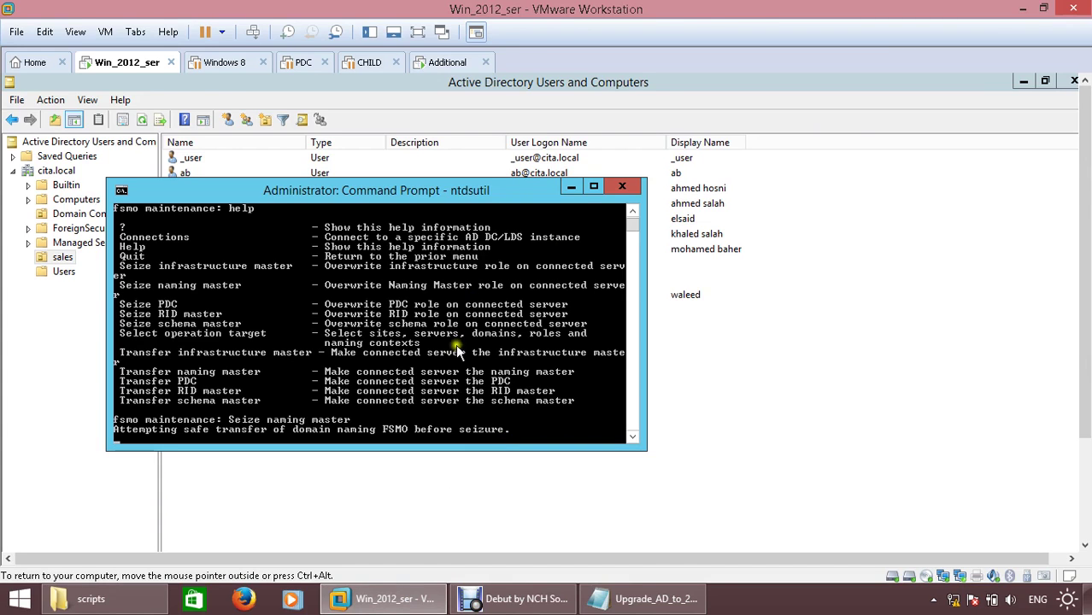
left_click(513, 599)
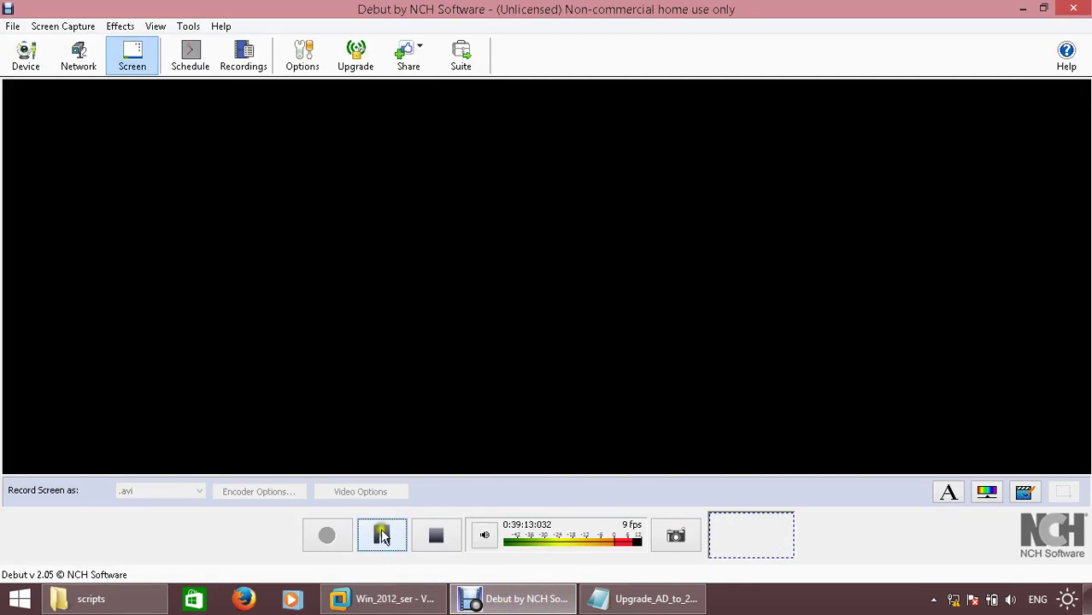
left_click(382, 536)
right_click(329, 318)
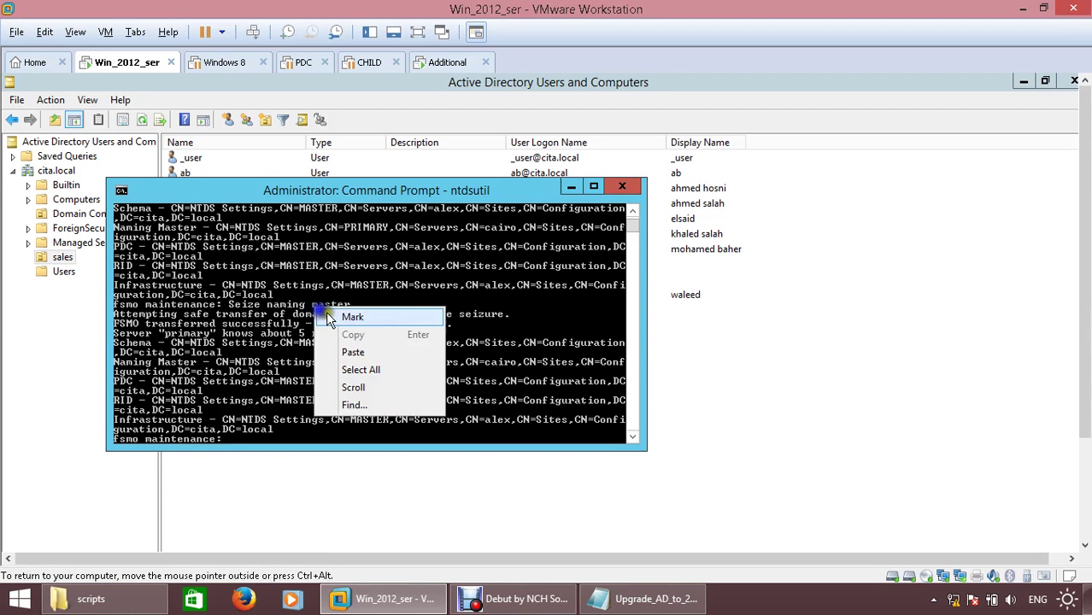
left_click(352, 317)
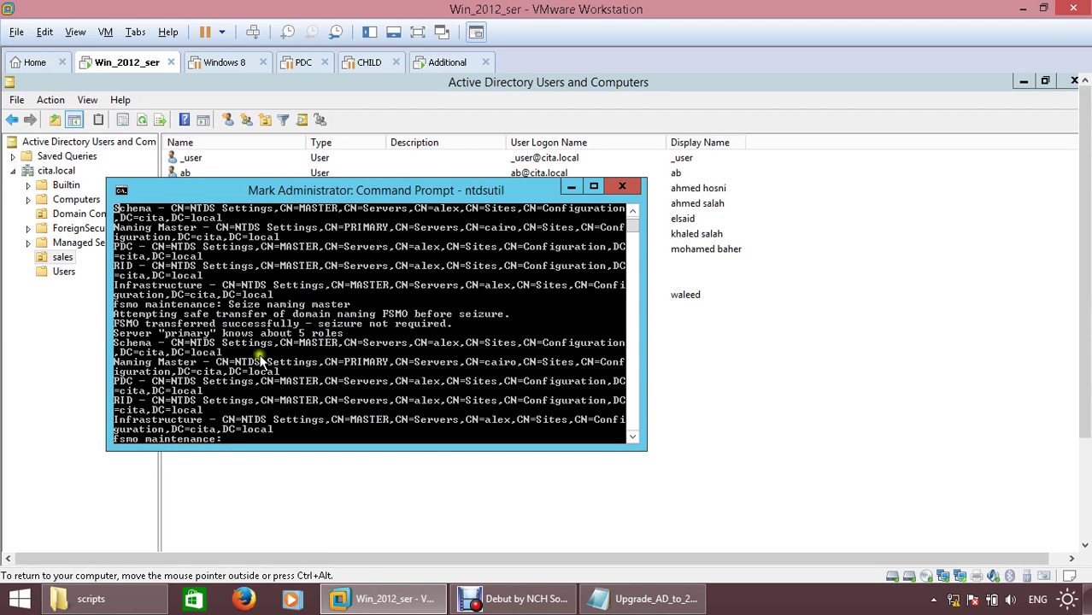
left_click_drag(216, 312, 314, 325)
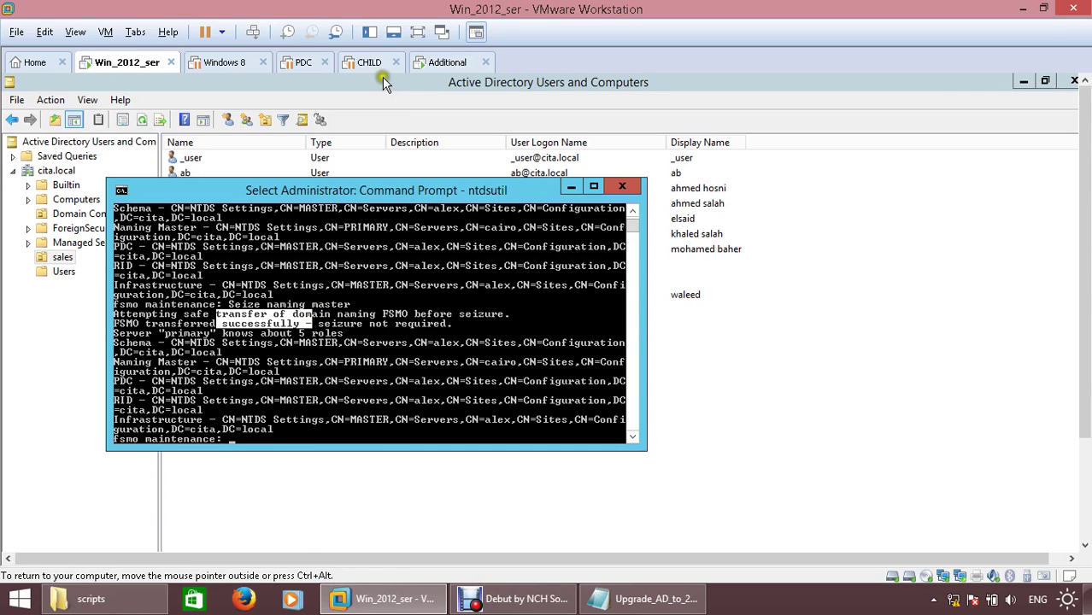
left_click(444, 63)
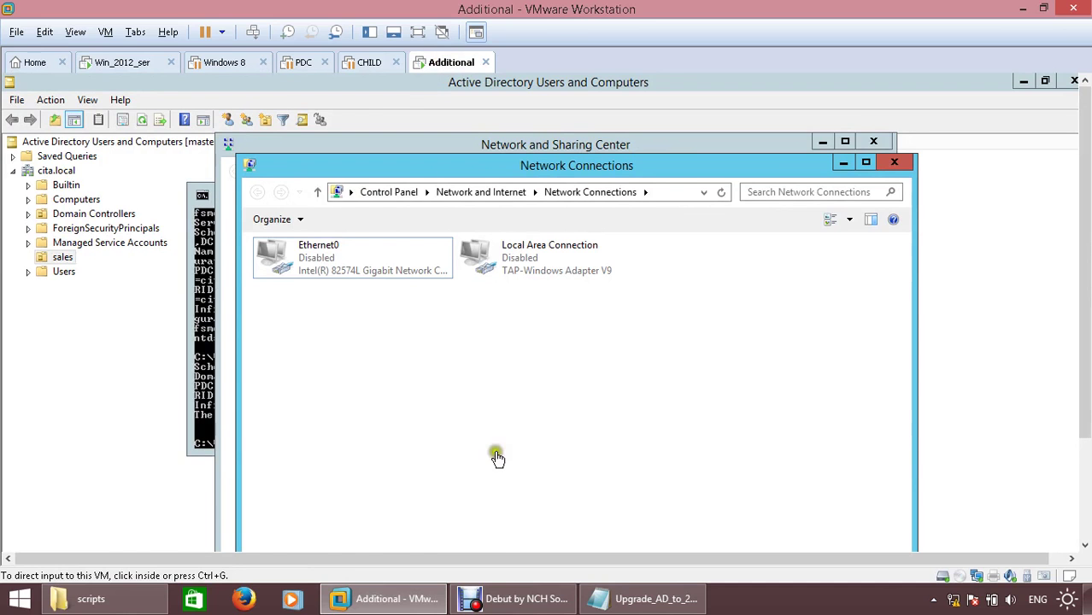
left_click(385, 599)
left_click(492, 599)
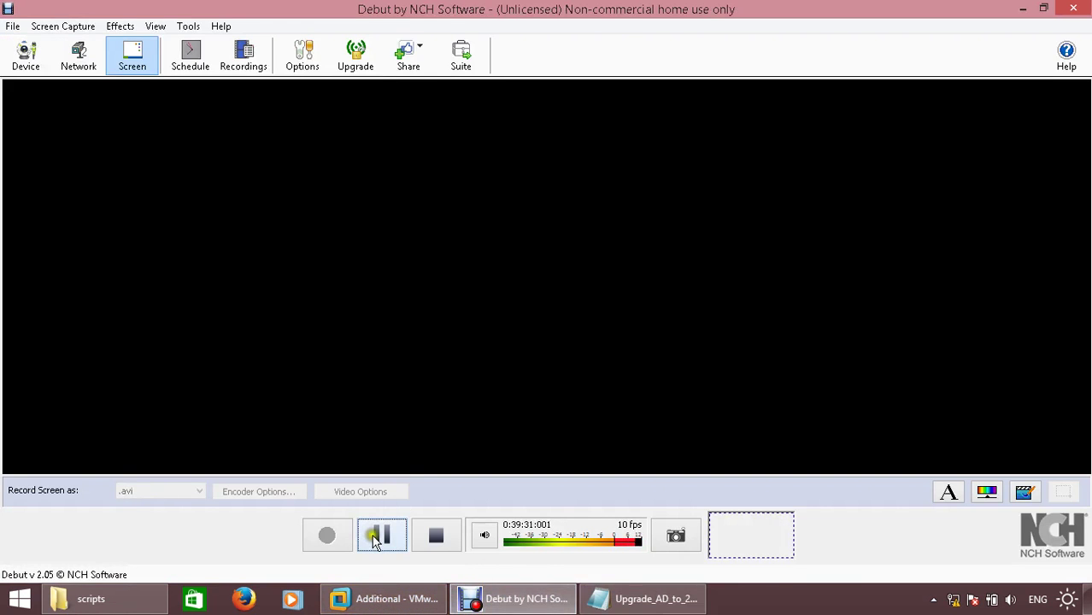
left_click(373, 537)
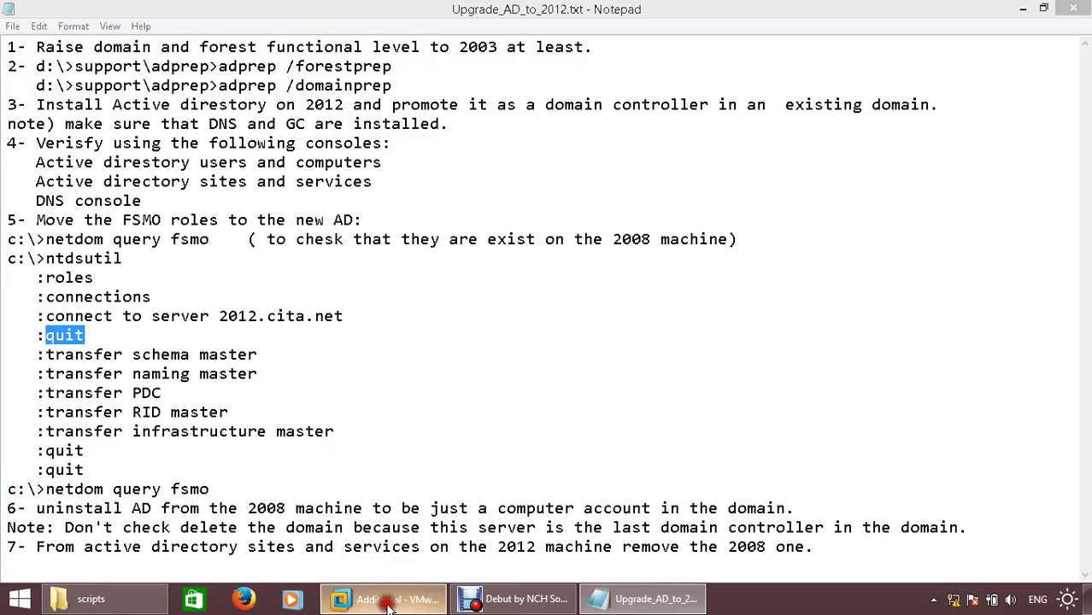
left_click(389, 602)
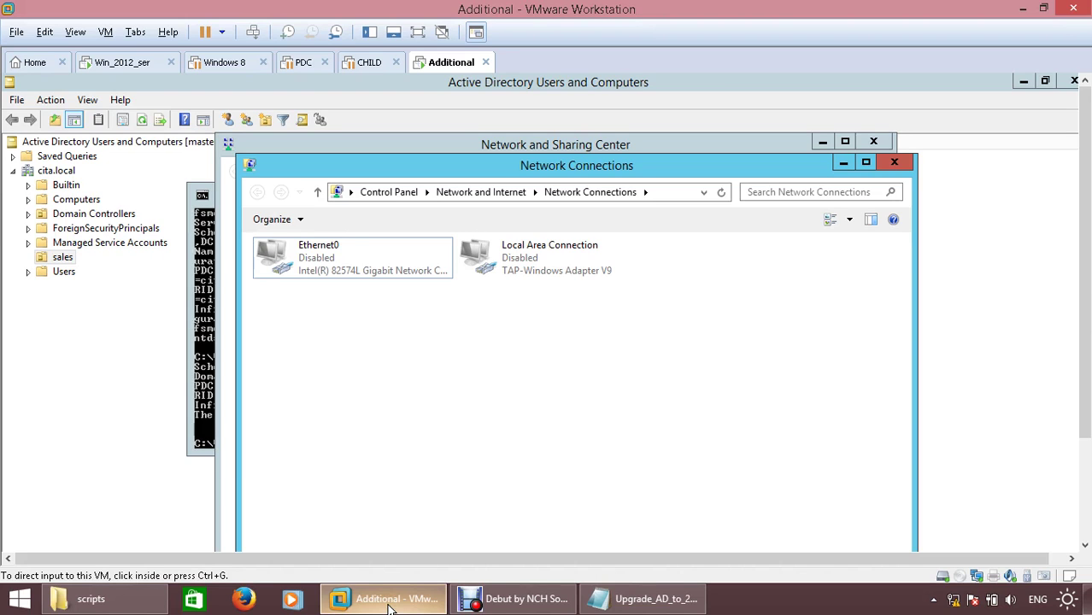
left_click(195, 377)
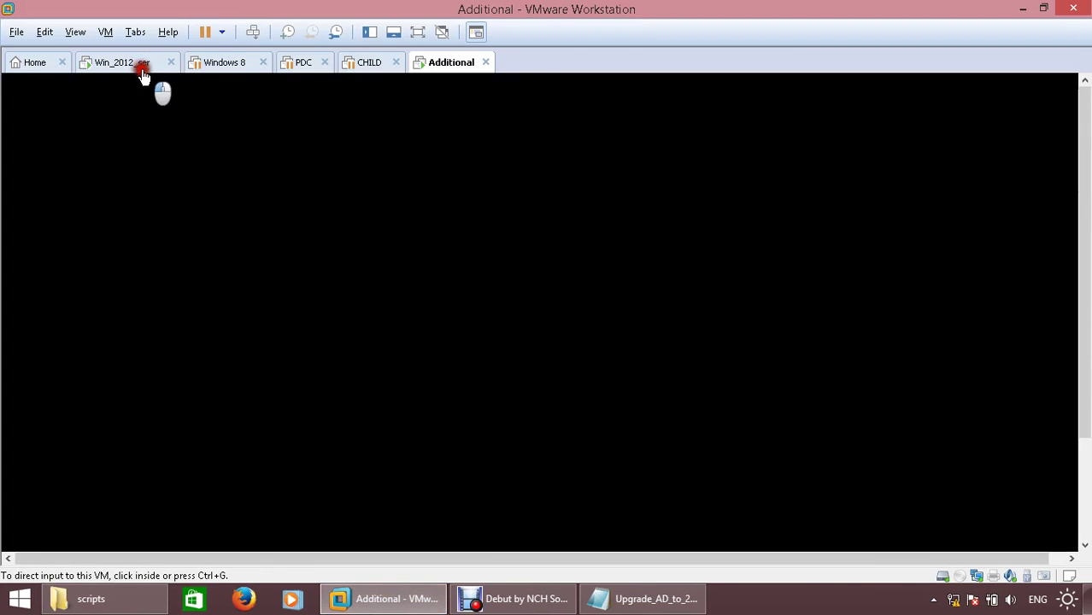
left_click(142, 72)
- Highlight and copy the 'FSMO transferred successfully' line from the Seize naming master output
right_click(342, 327)
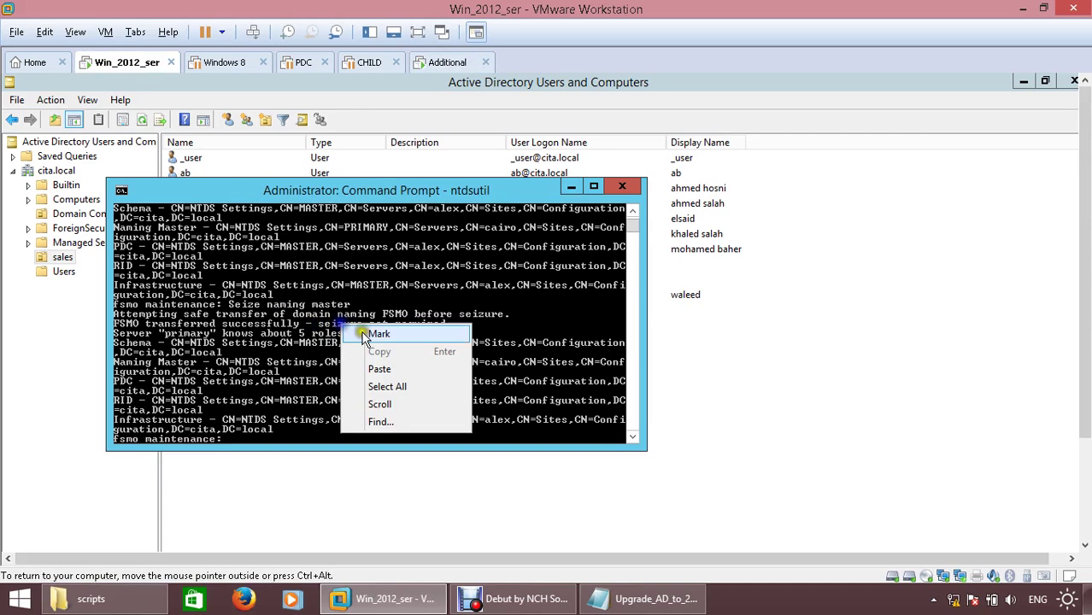
left_click(363, 335)
left_click_drag(218, 323, 273, 326)
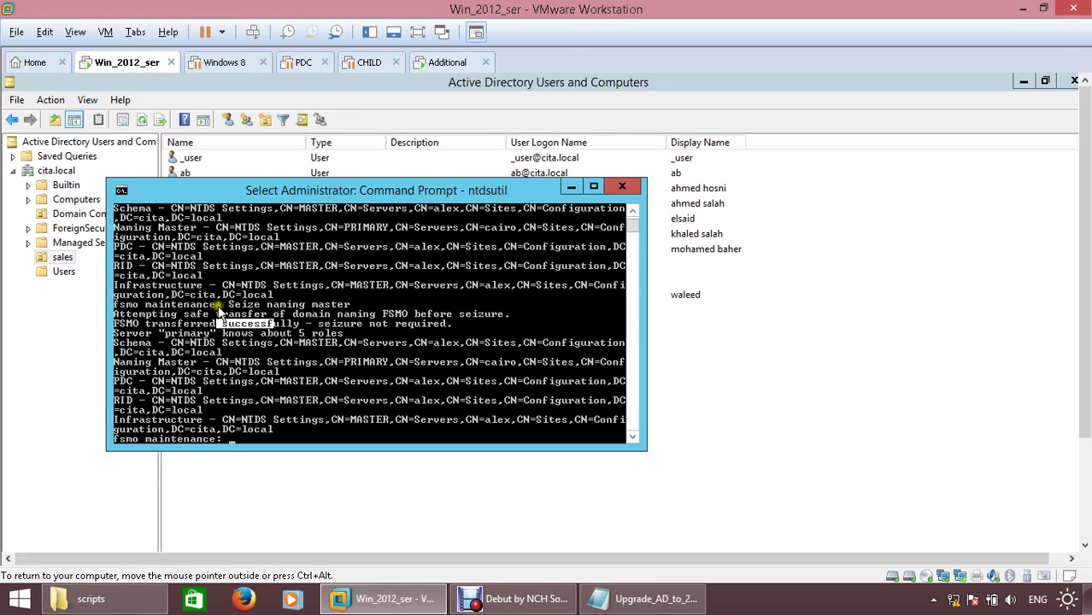
left_click_drag(217, 304, 330, 306)
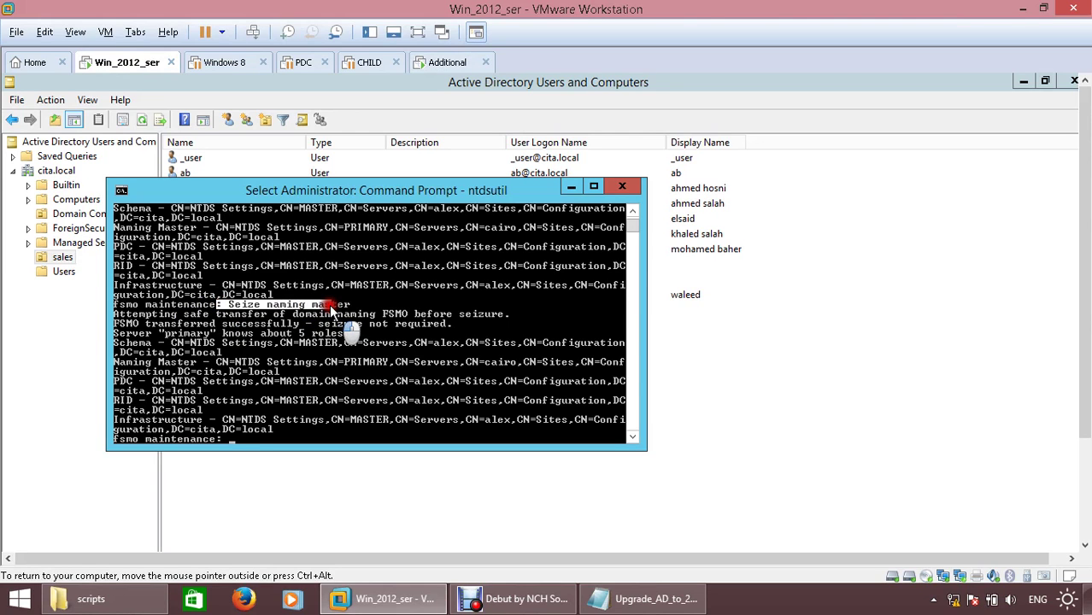
scroll(331, 313, "down", 1)
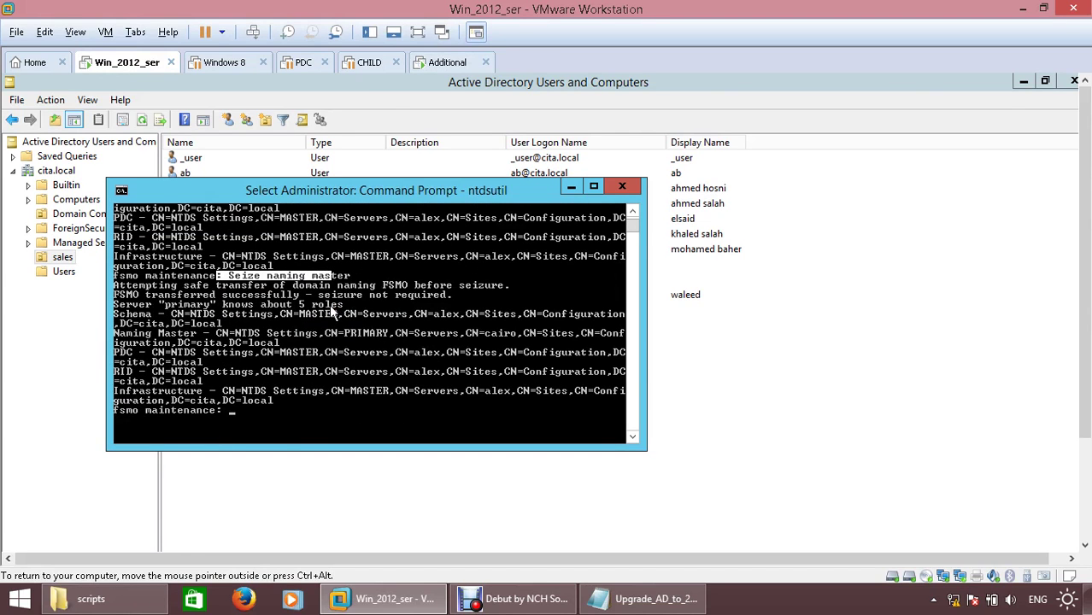
left_click_drag(122, 294, 464, 300)
right_click(465, 301)
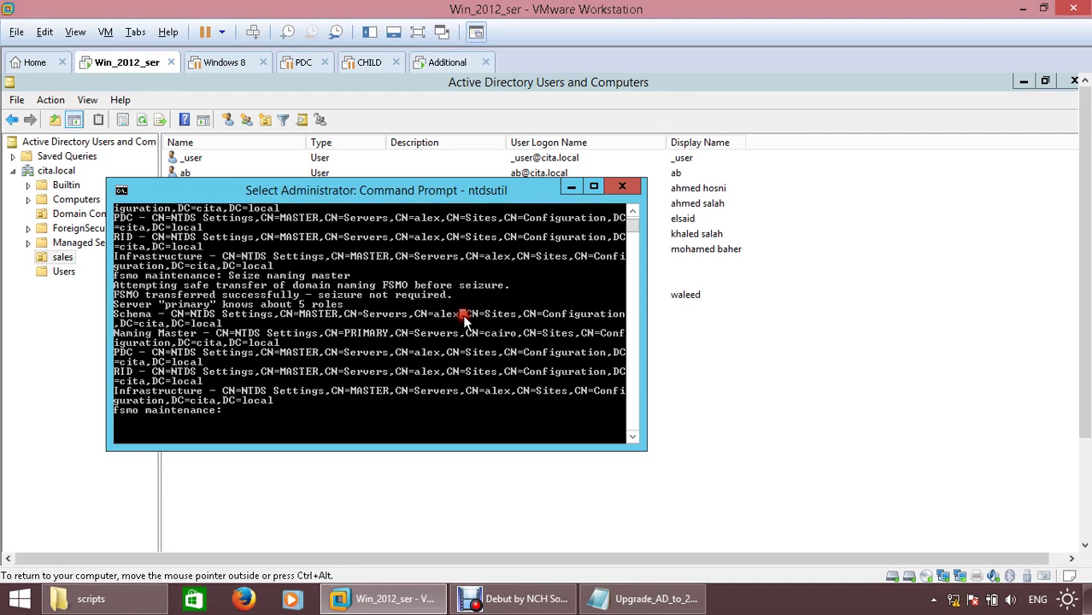
key("ctrl+alt+Return")
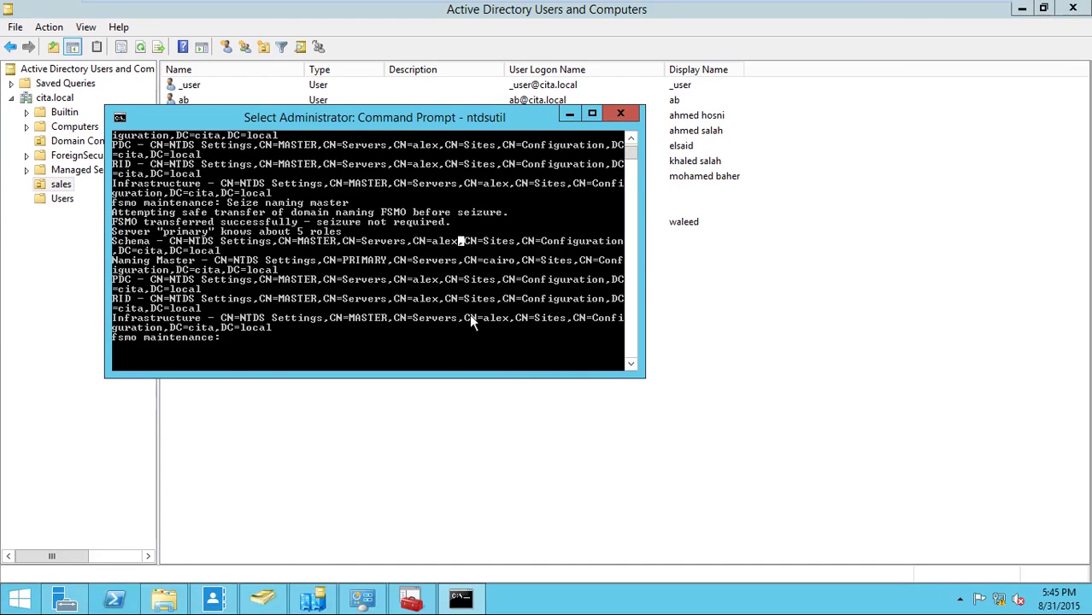
- Bring Active Directory Sites and Services forward and close it
left_click(407, 420)
left_click(266, 599)
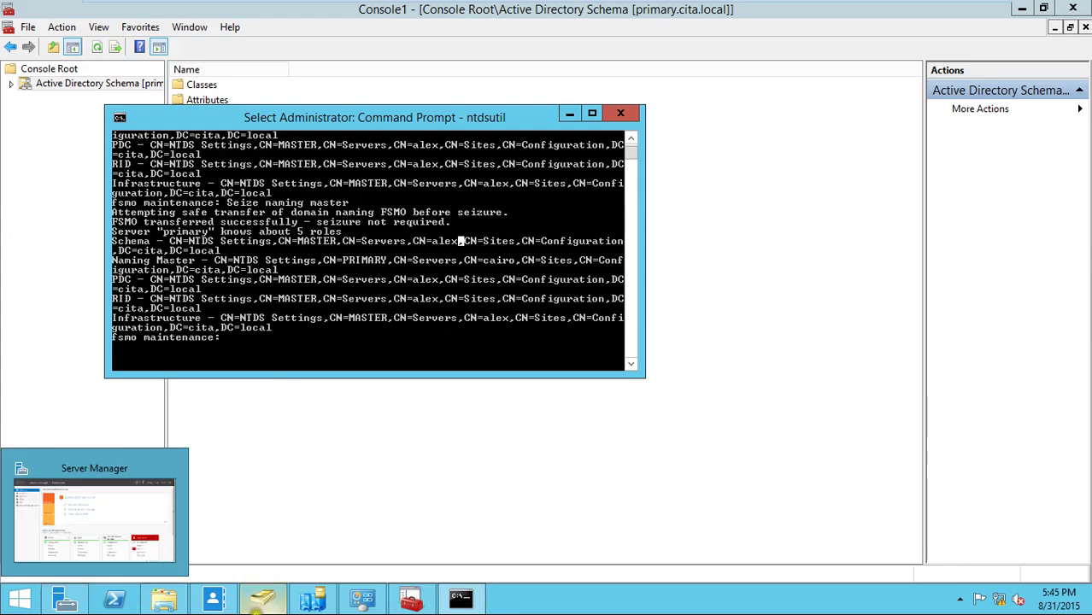
mouse_move(320, 603)
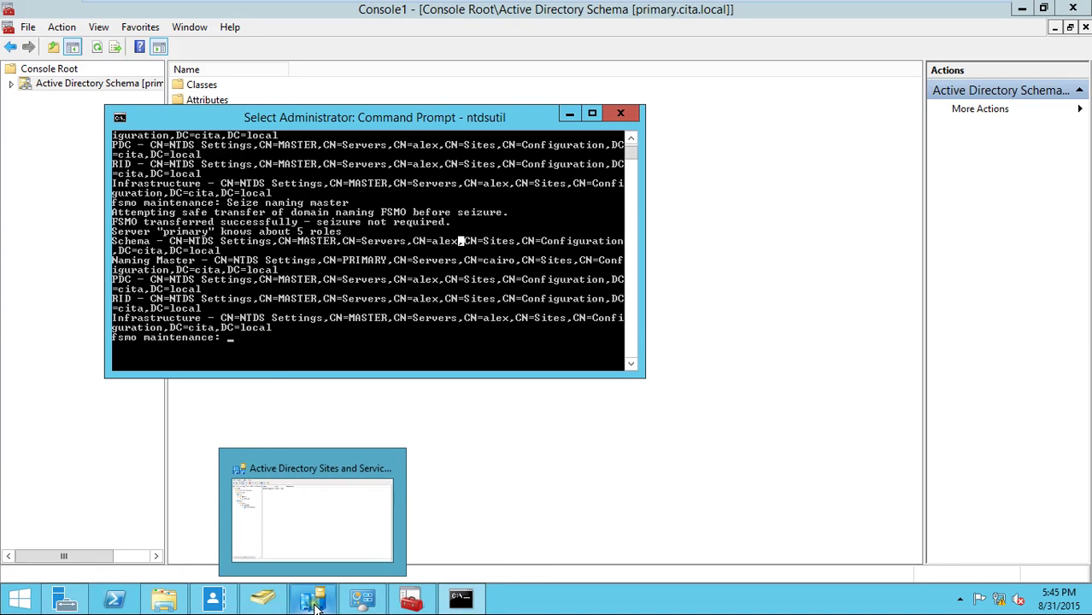
left_click(312, 517)
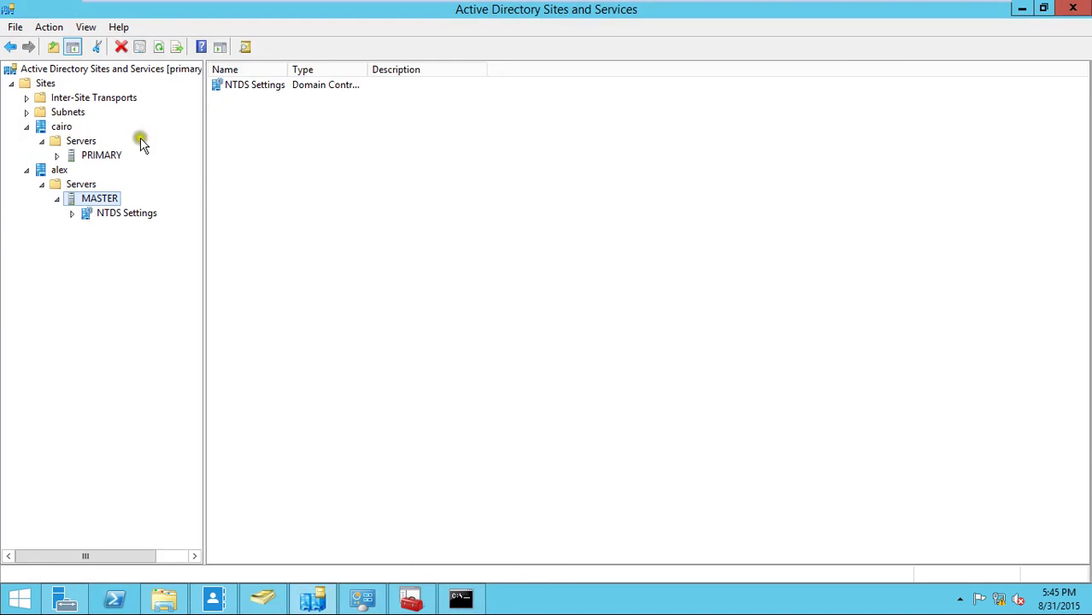
left_click(132, 70)
right_click(133, 68)
left_click(555, 229)
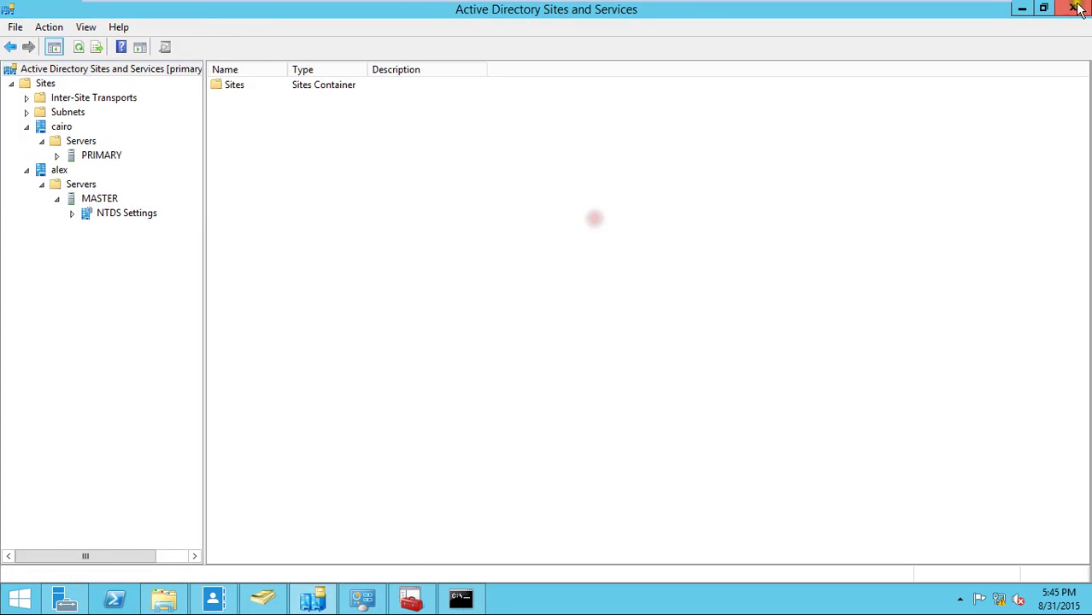
left_click(1074, 7)
- Minimise the NTDS folder window and bring Server Manager to the front
left_click(164, 598)
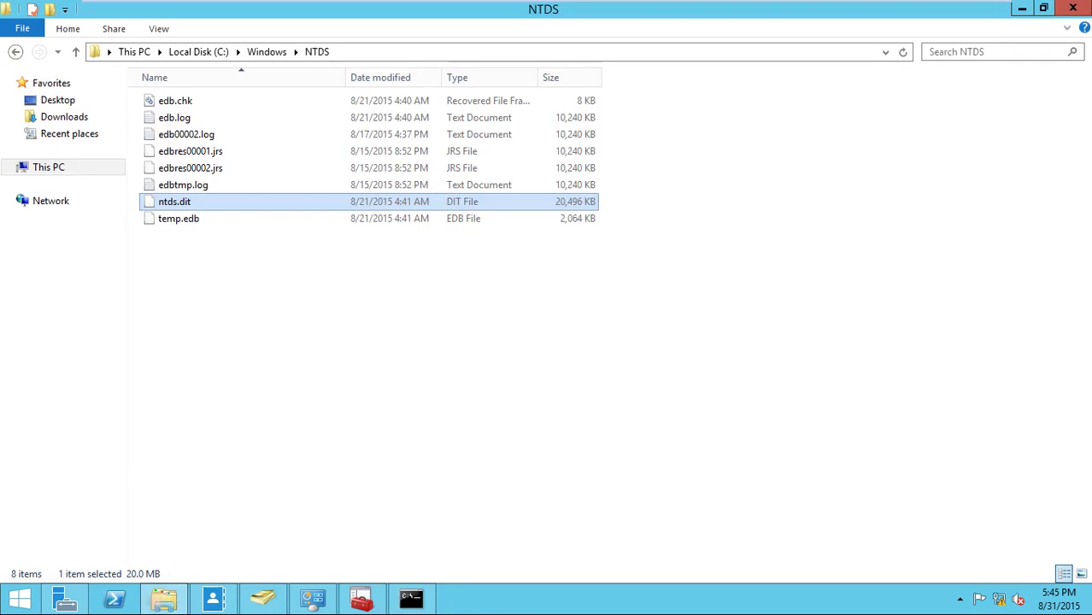
left_click(1022, 9)
left_click(69, 599)
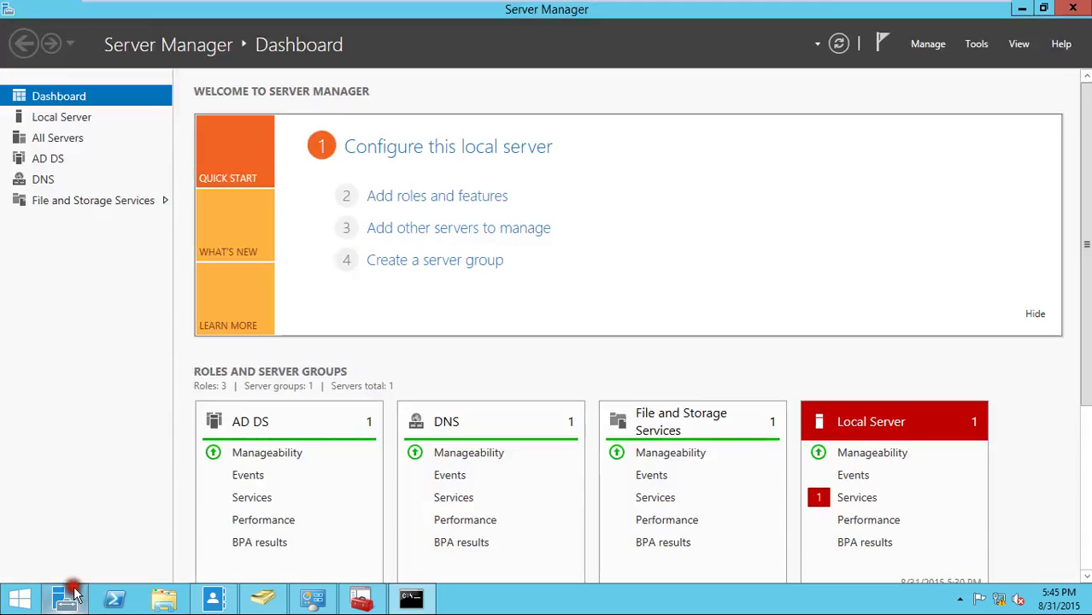
- Open Domains and Trusts past the PDC warning and verify primary.cita.local as domain naming master
left_click(976, 43)
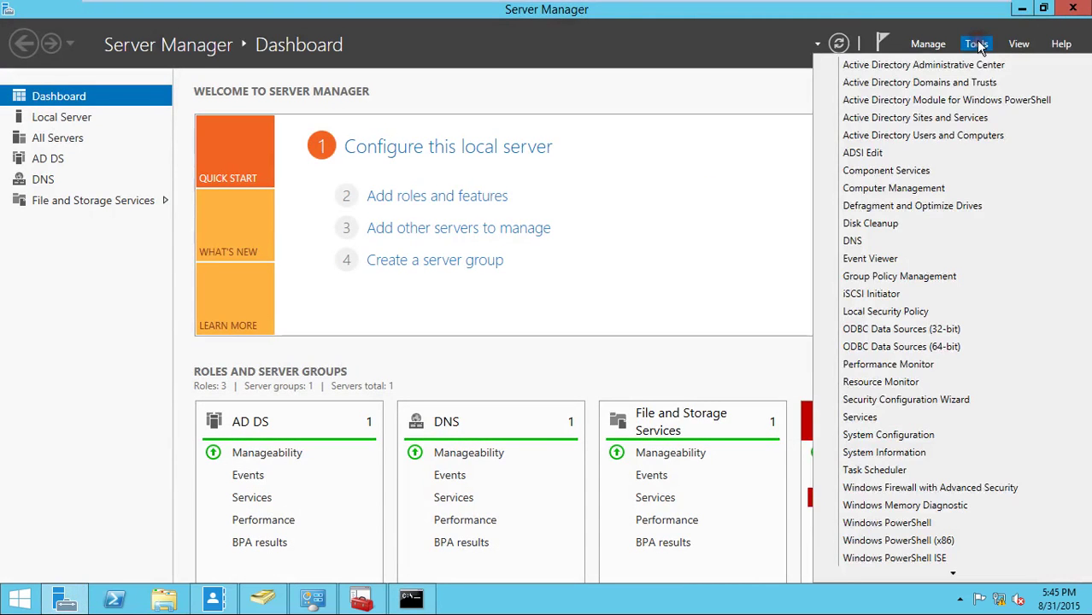
left_click(966, 83)
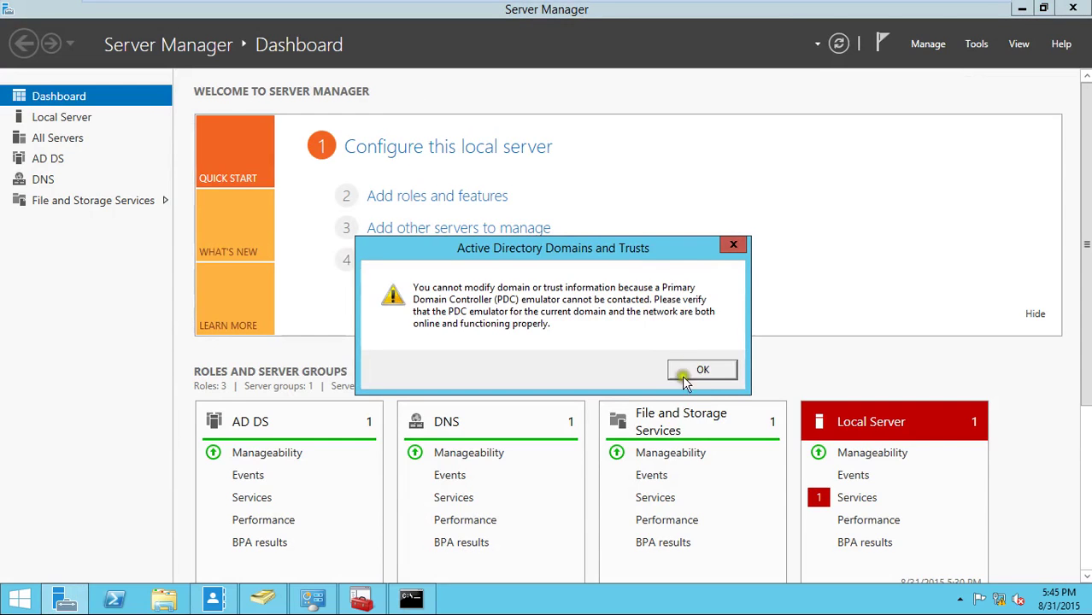
left_click(704, 370)
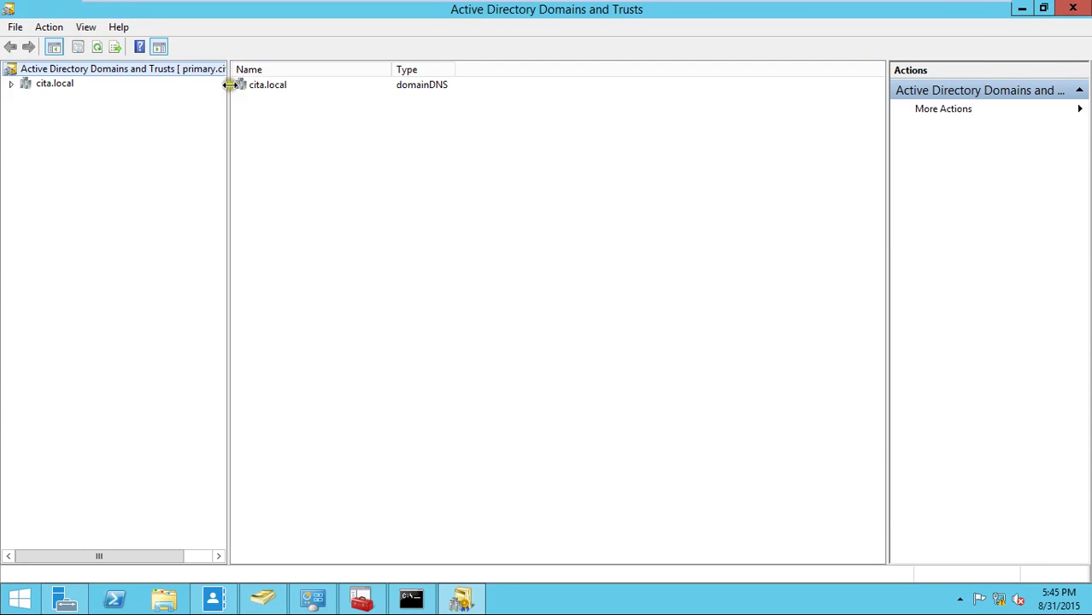
left_click_drag(230, 85, 269, 89)
right_click(83, 73)
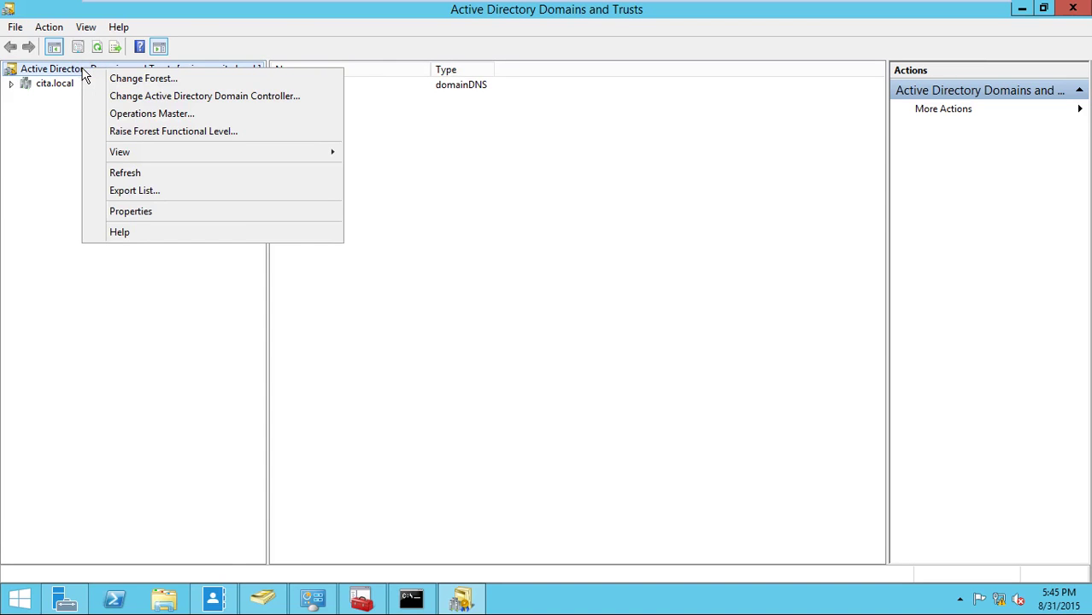
left_click(153, 116)
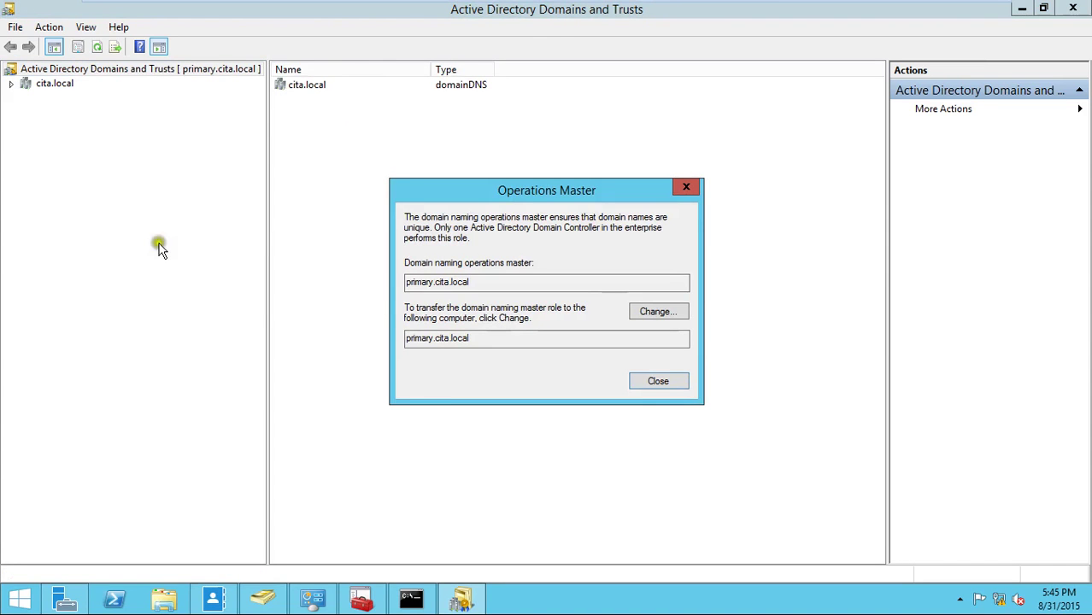
left_click_drag(409, 283, 476, 310)
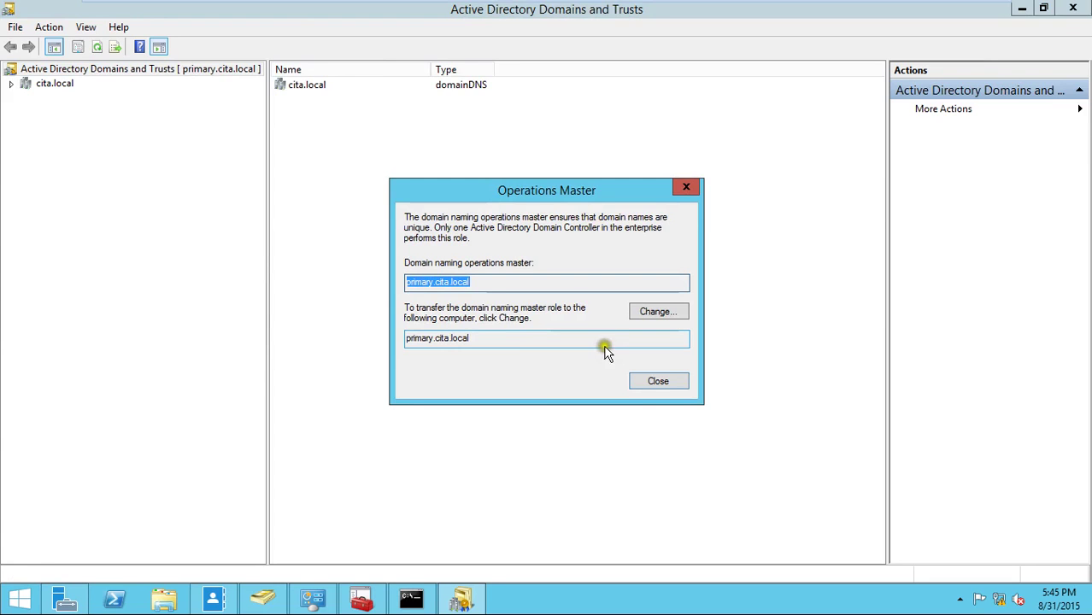
left_click(669, 381)
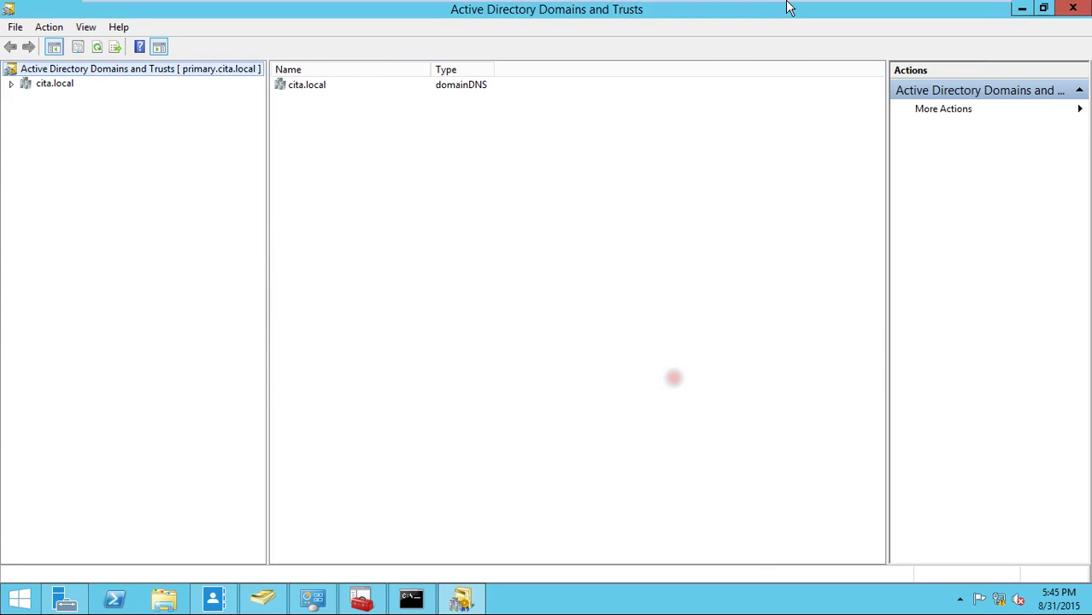
- Switch to the Additional server VM and unlock it with the administrator password
mouse_move(792, 7)
left_click(845, 19)
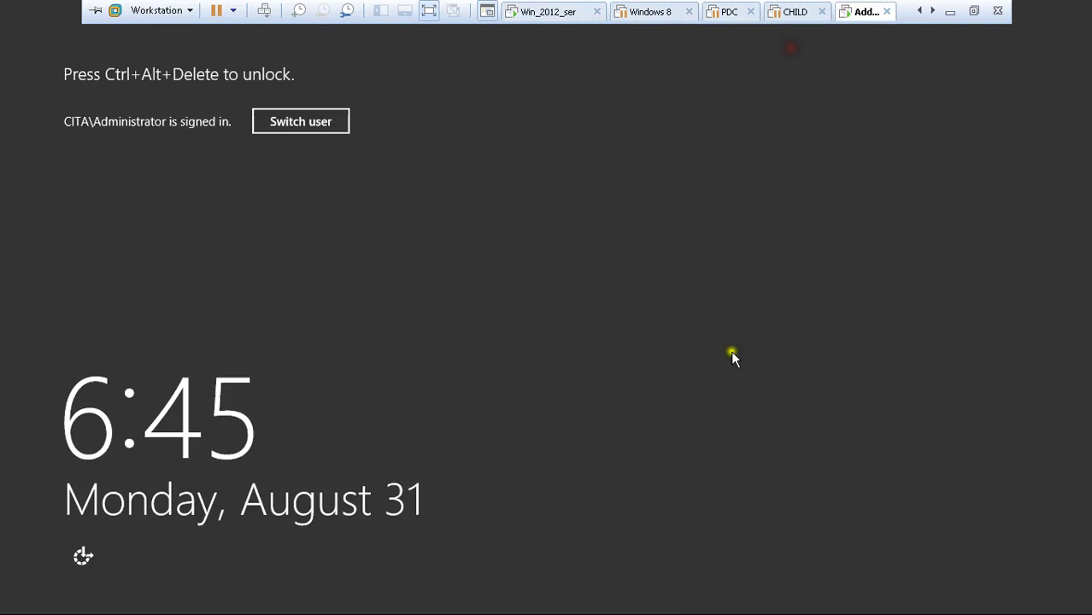
key("ctrl+alt+Delete")
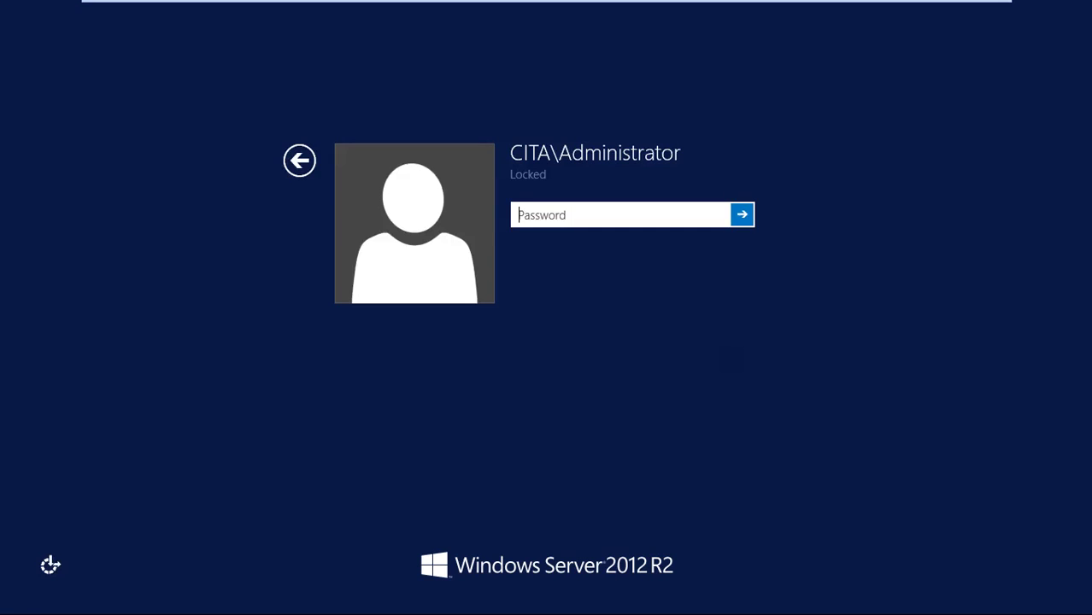
type("*******")
key("Return")
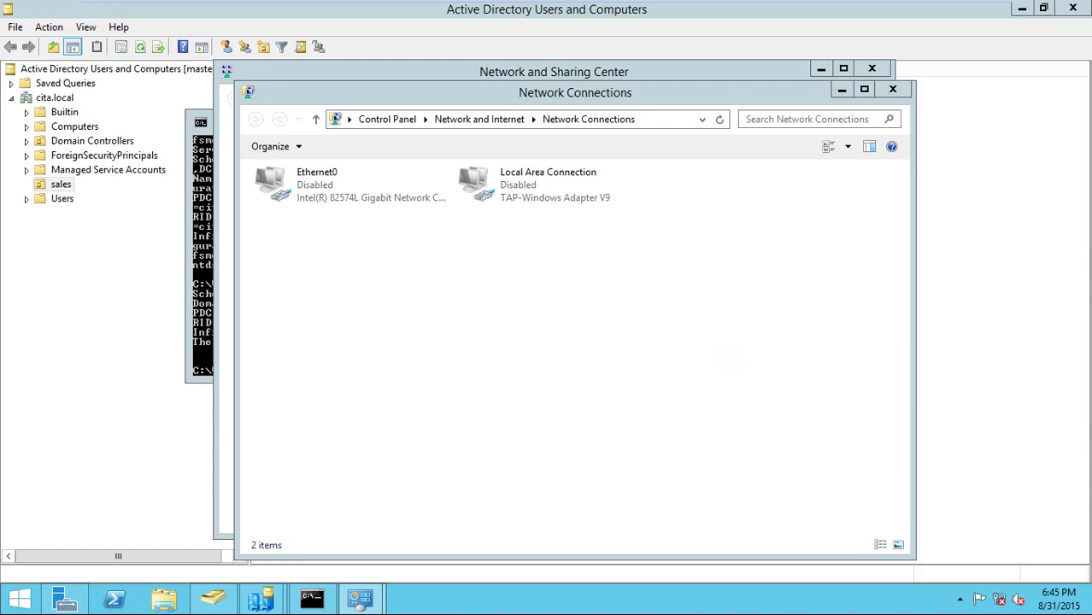
- Enable the Ethernet0 adapter, then close Network Connections and Network and Sharing Center
double_click(314, 200)
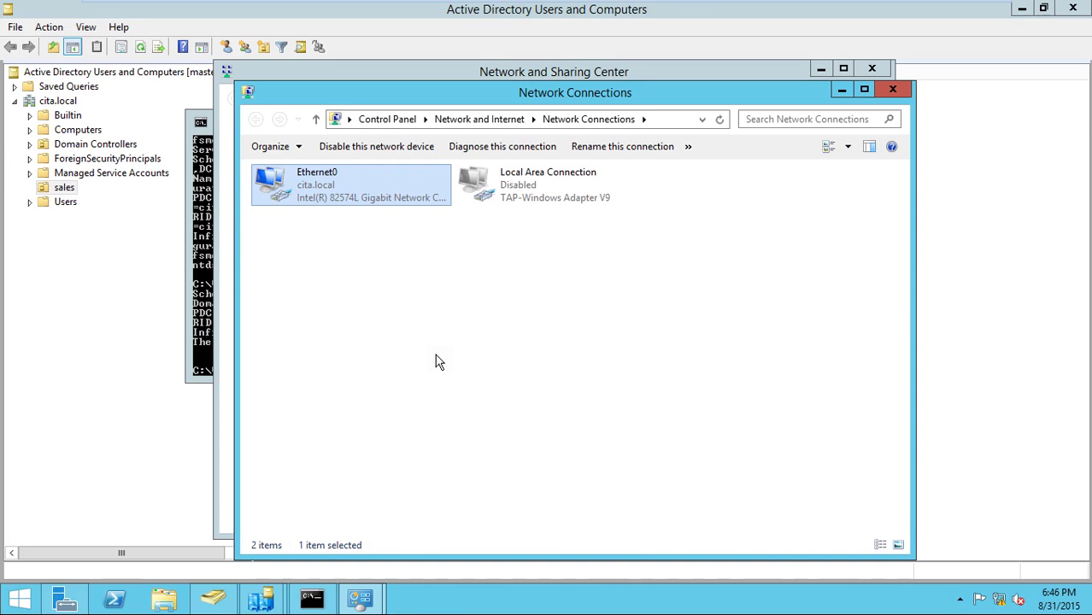
left_click(892, 90)
left_click(871, 72)
- Close the administrator Command Prompt
left_click(703, 117)
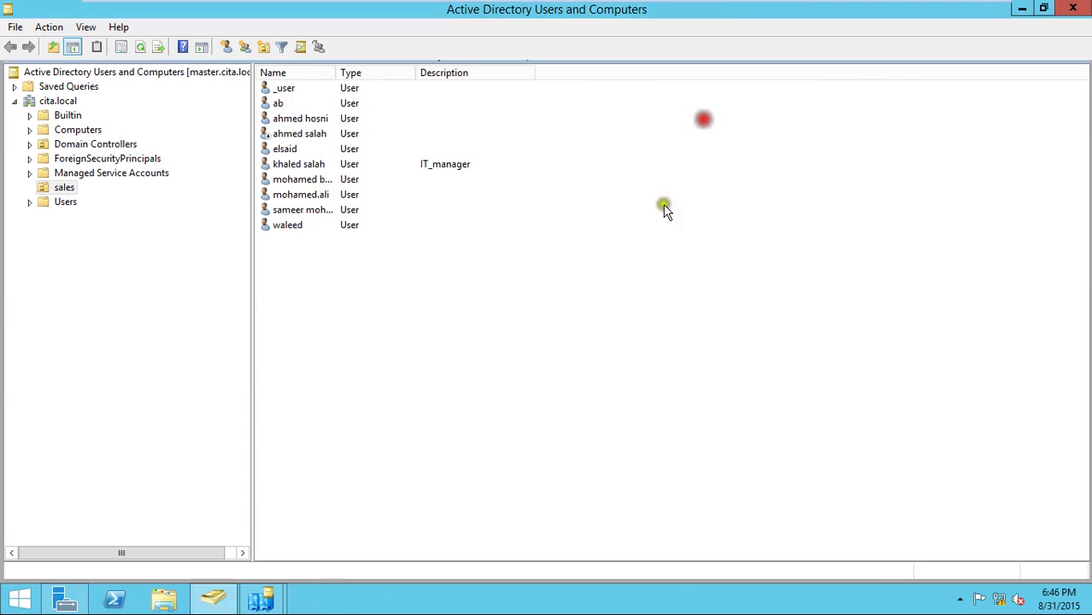
mouse_move(722, 7)
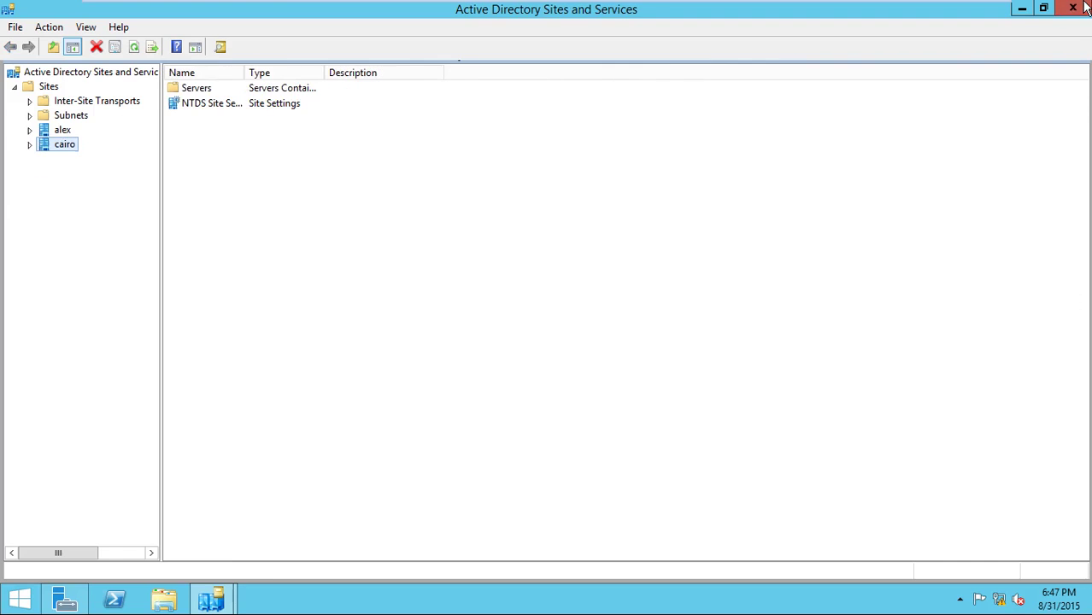
- Close Sites and Services and launch Active Directory Domains and Trusts from Tools
left_click(1074, 8)
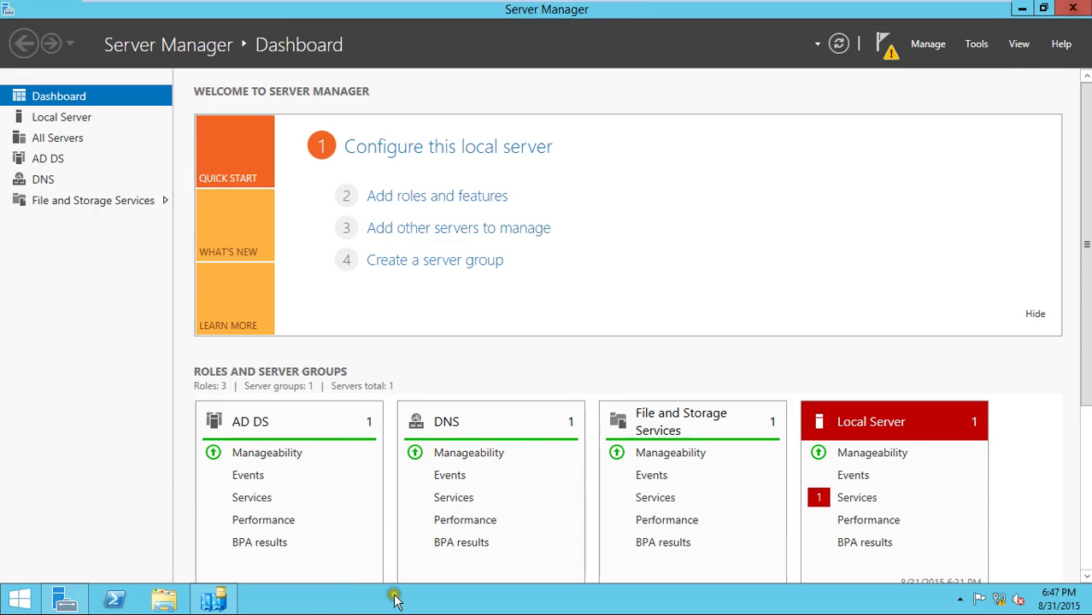
left_click(931, 48)
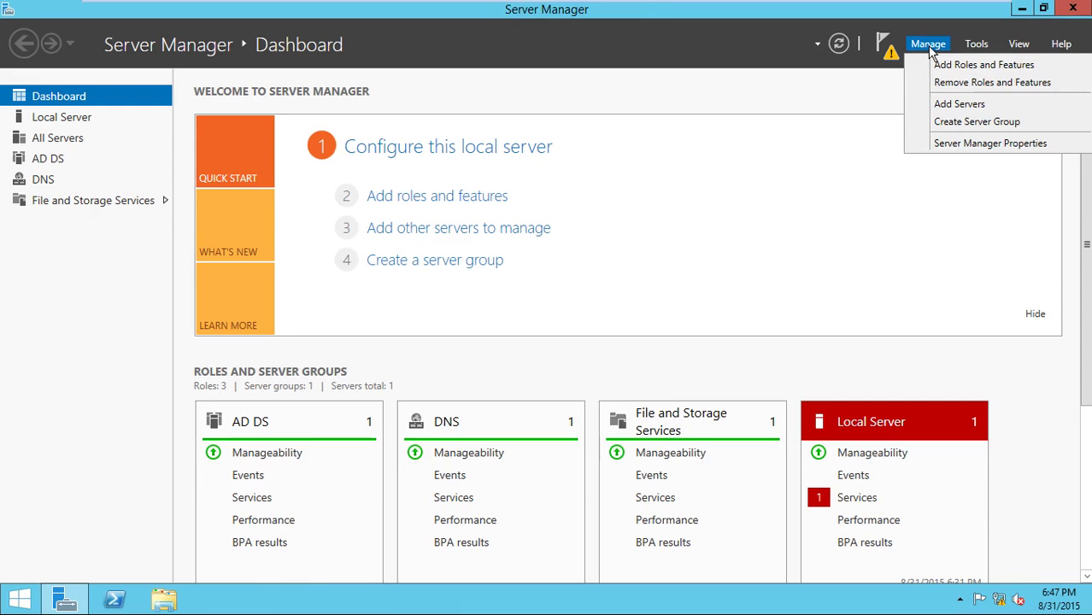
left_click(976, 41)
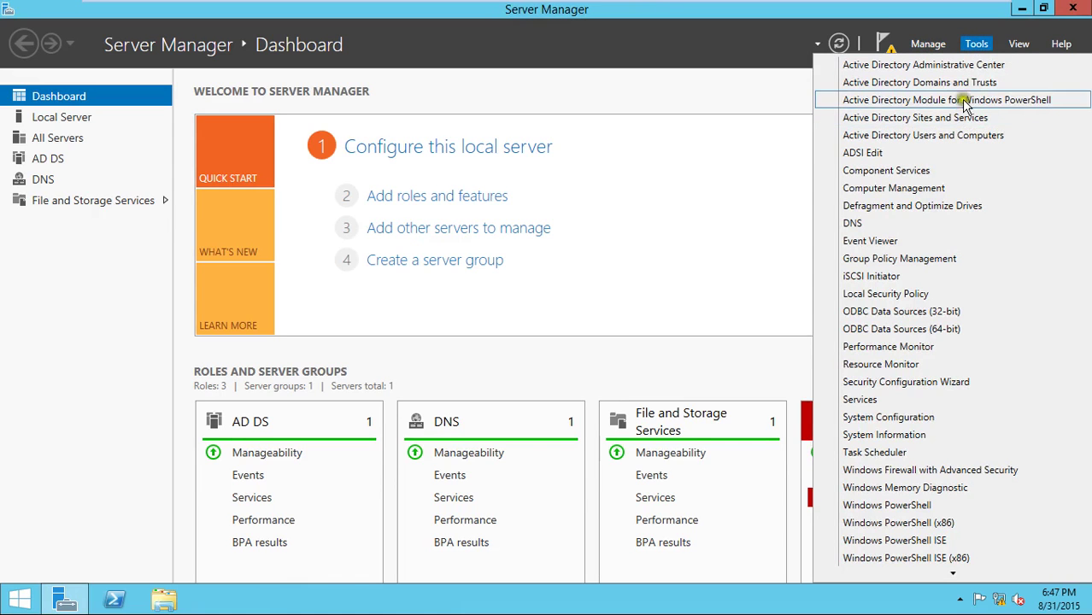
left_click(961, 83)
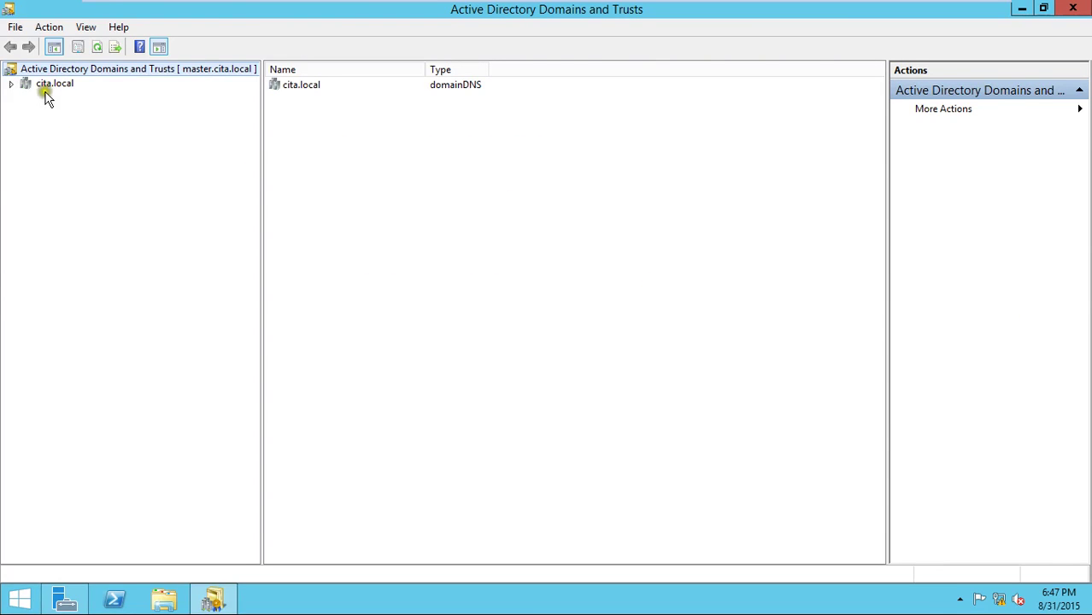
- Check the Operations Master dialog, which lists master.cita.local as domain naming master
right_click(45, 89)
left_click(58, 205)
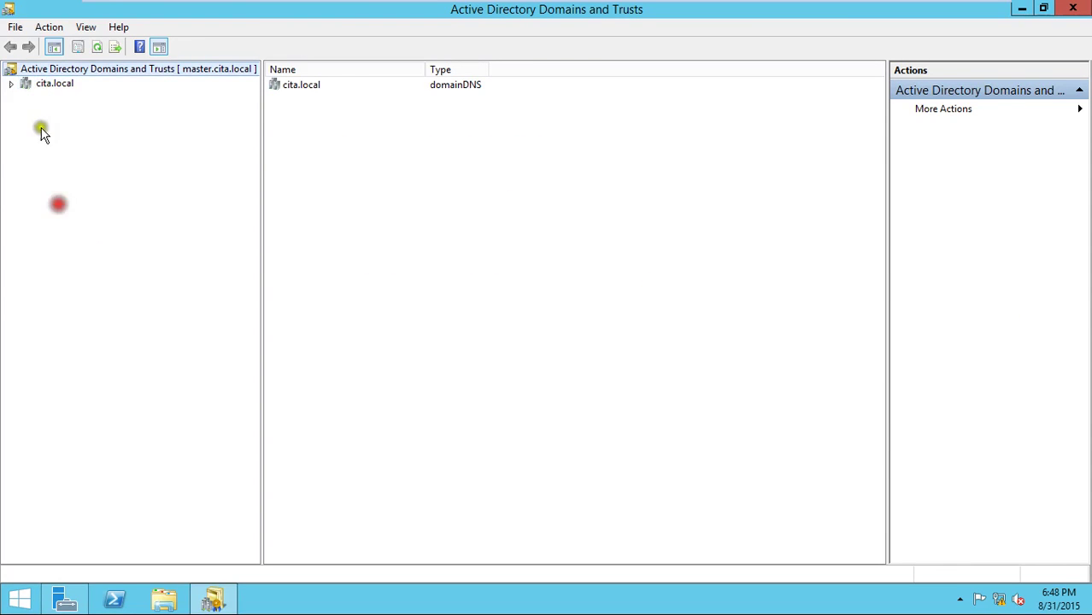
right_click(89, 71)
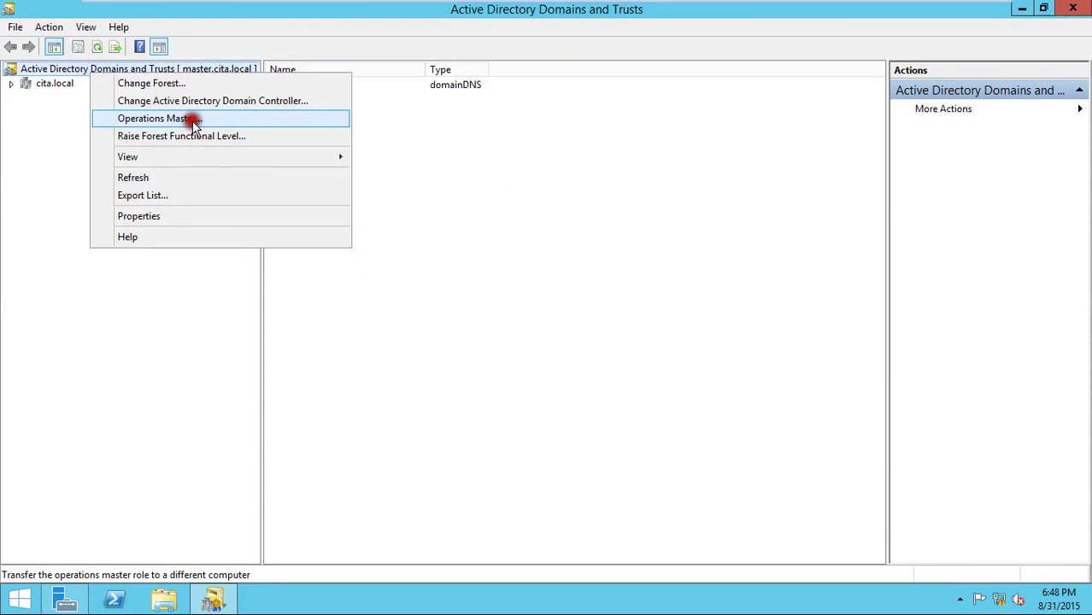
left_click(192, 119)
double_click(420, 282)
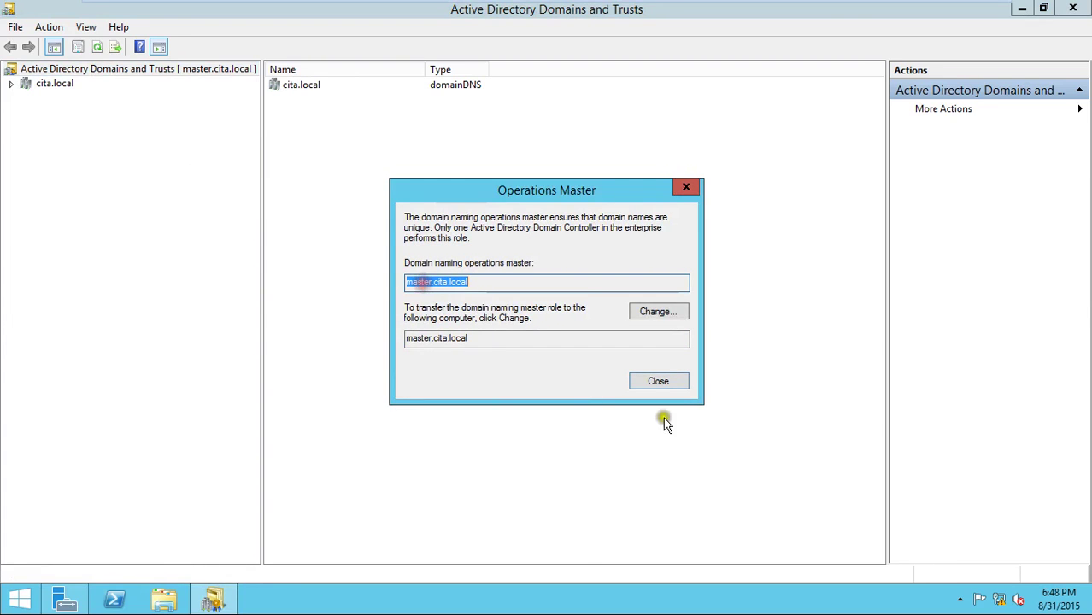
left_click(658, 382)
mouse_move(593, 10)
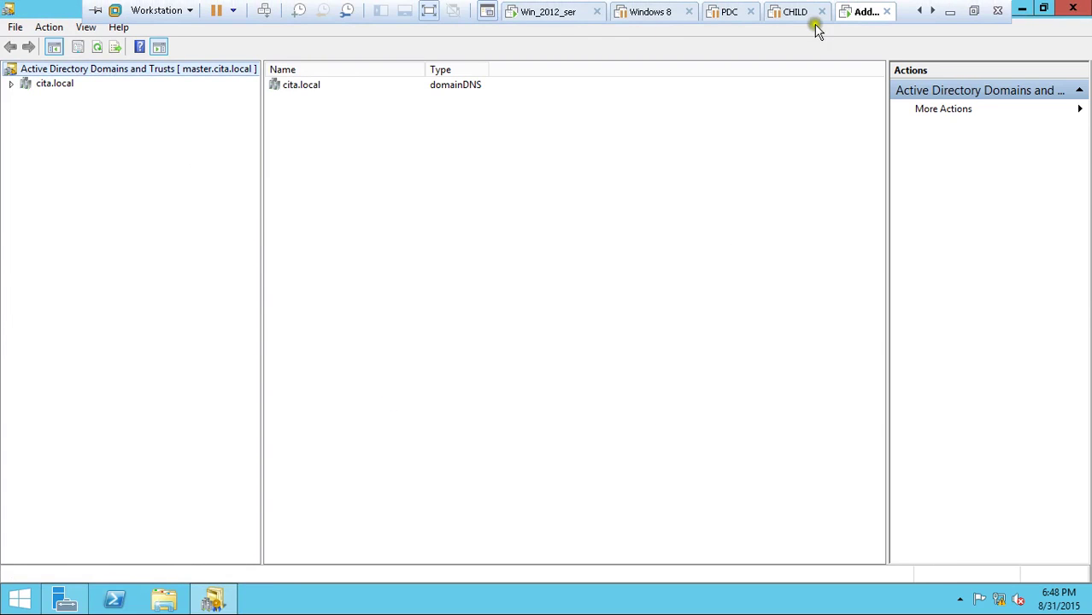
left_click(549, 16)
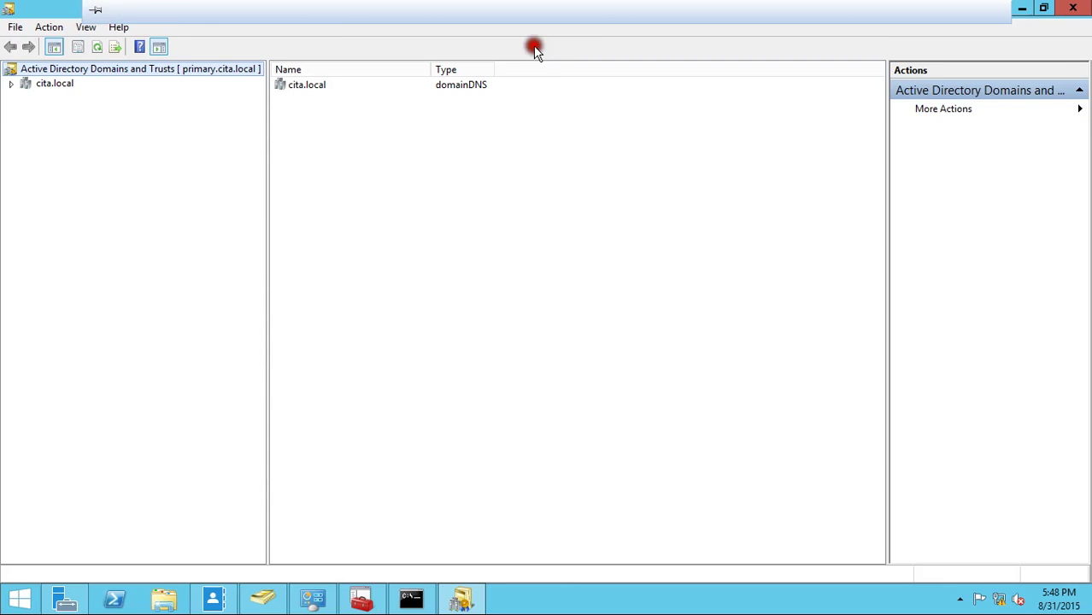
right_click(101, 73)
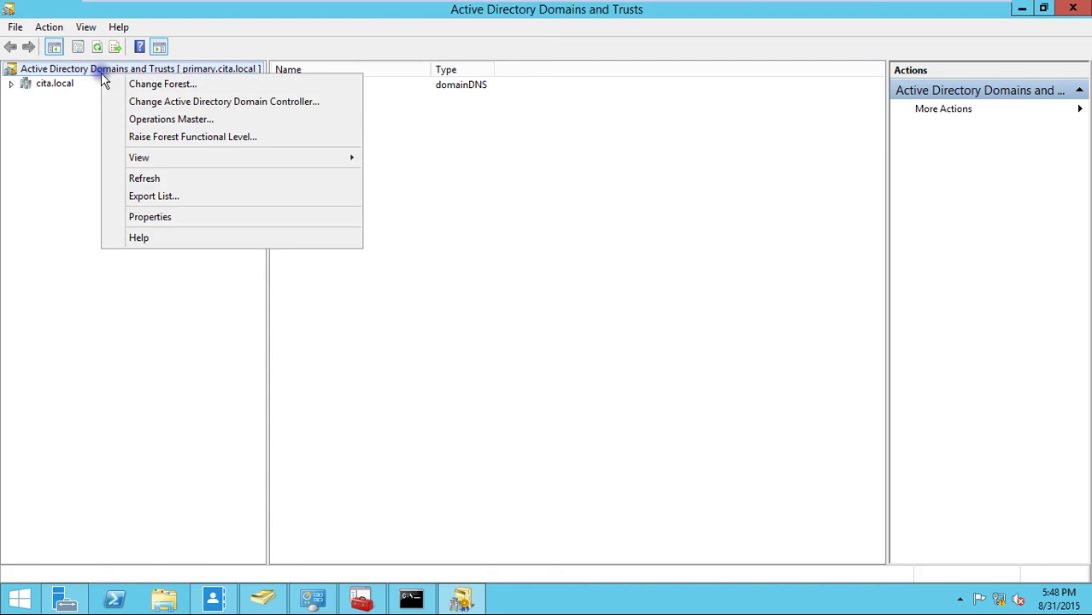
left_click(189, 121)
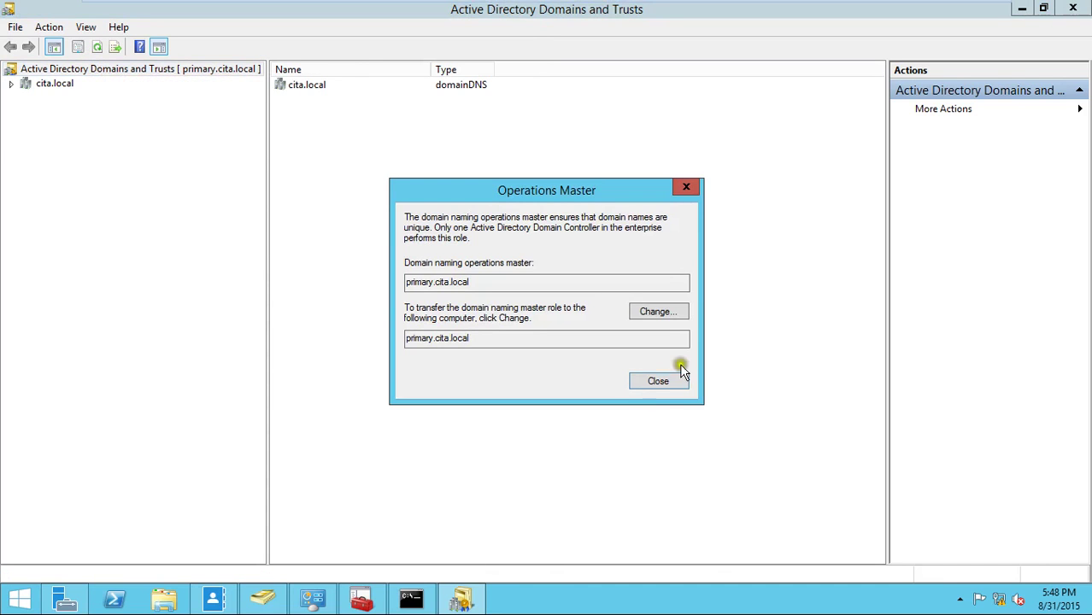
left_click(659, 382)
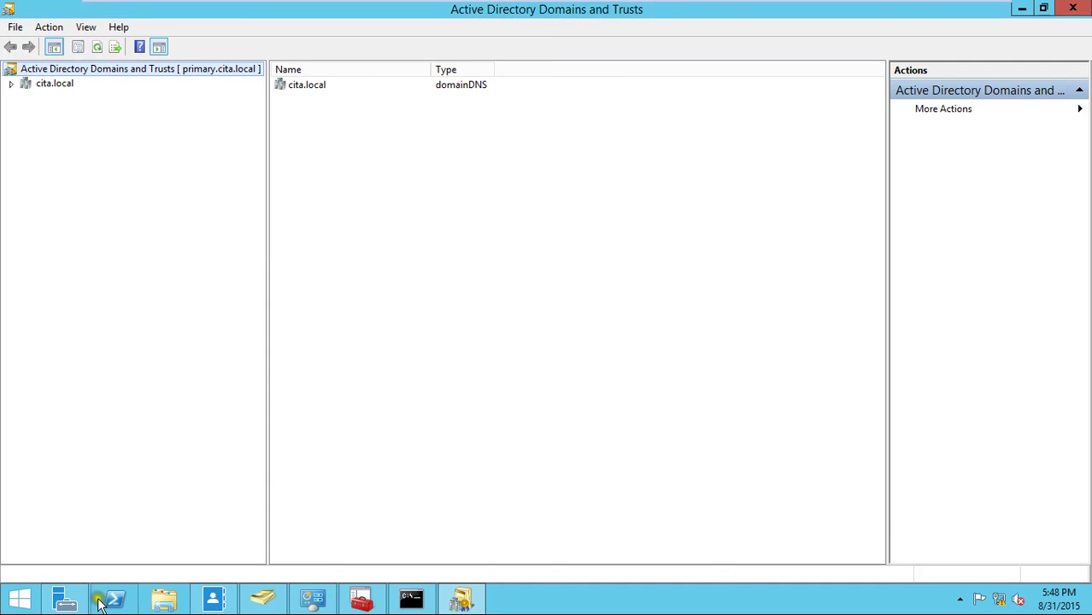
left_click(66, 600)
left_click(839, 45)
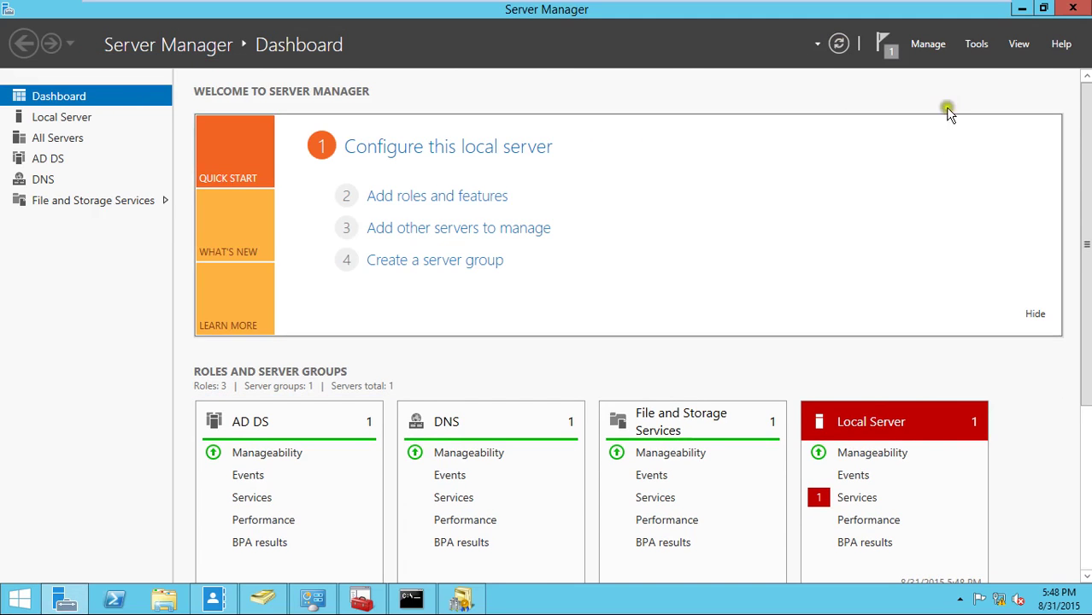
left_click(457, 601)
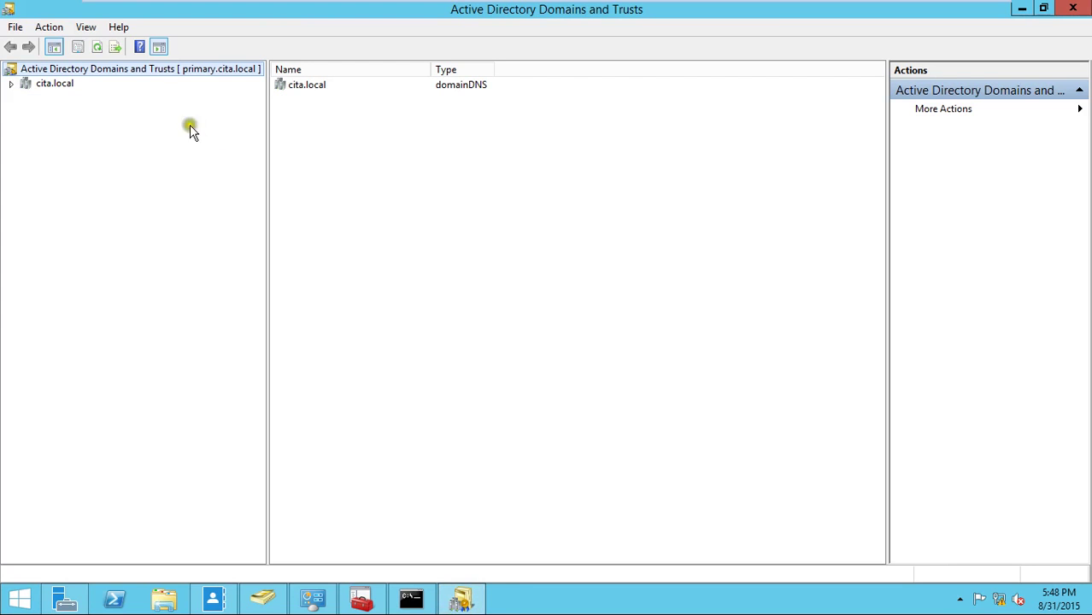
right_click(109, 72)
left_click(230, 217)
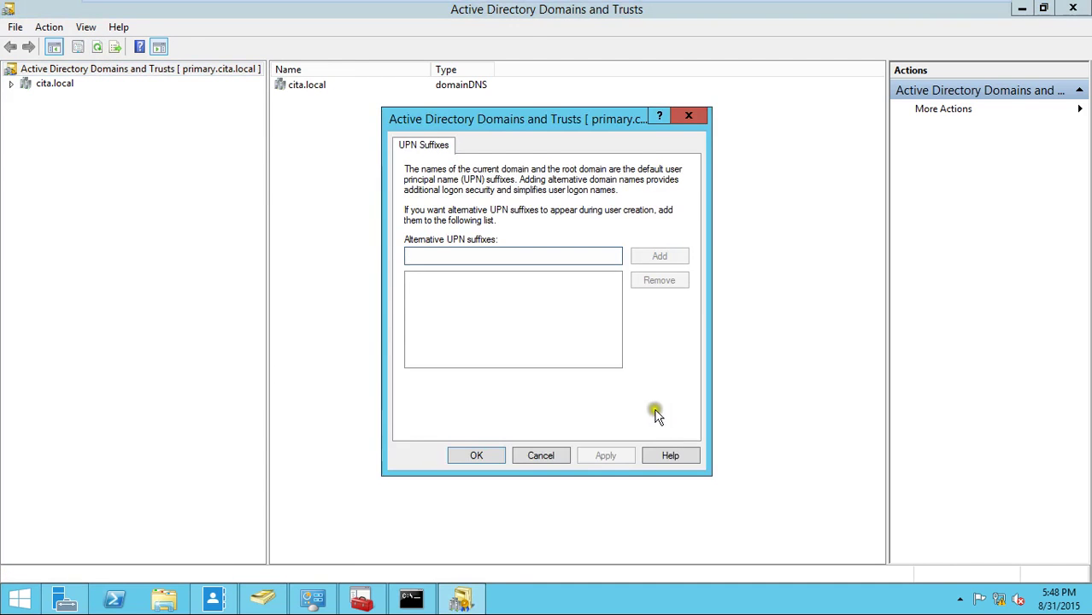
key("Escape")
right_click(180, 69)
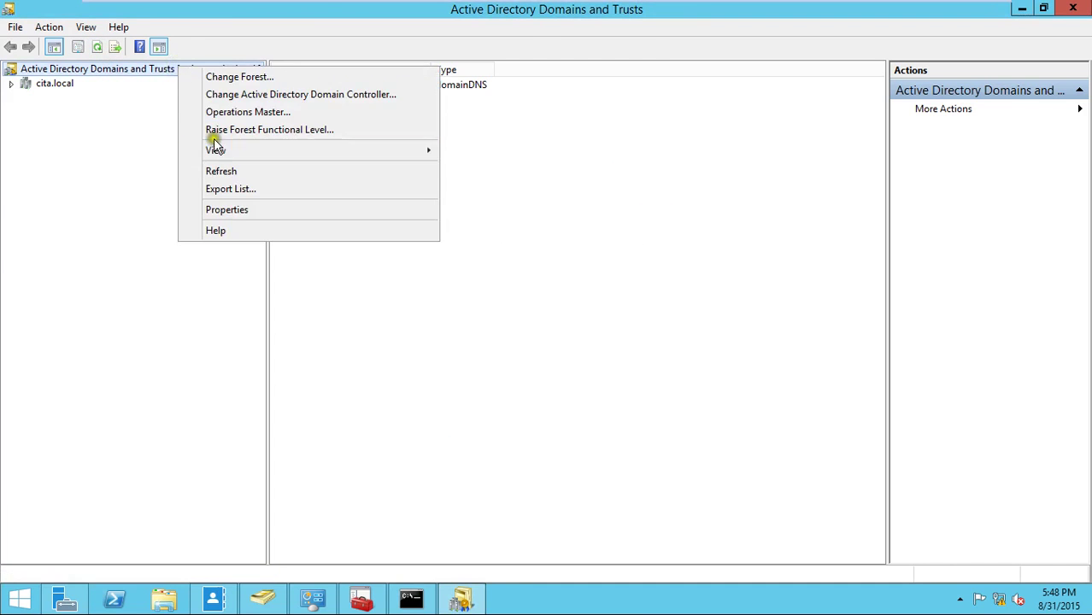
left_click(234, 112)
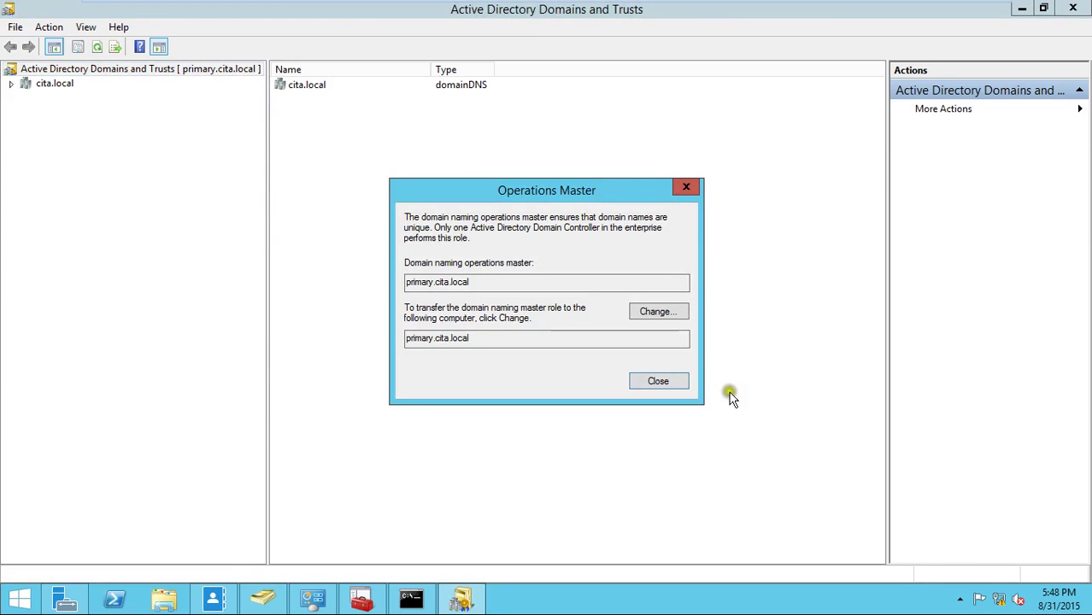
left_click(675, 378)
mouse_move(752, 7)
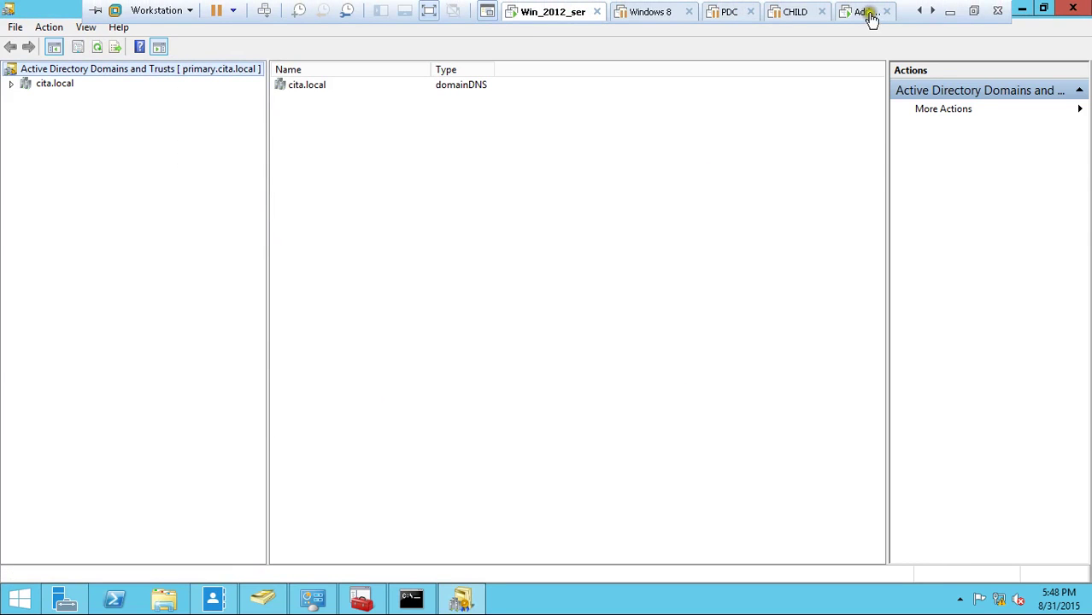
- Switch to the master server VM and refresh the Server Manager dashboard
left_click(863, 11)
left_click(419, 239)
right_click(103, 71)
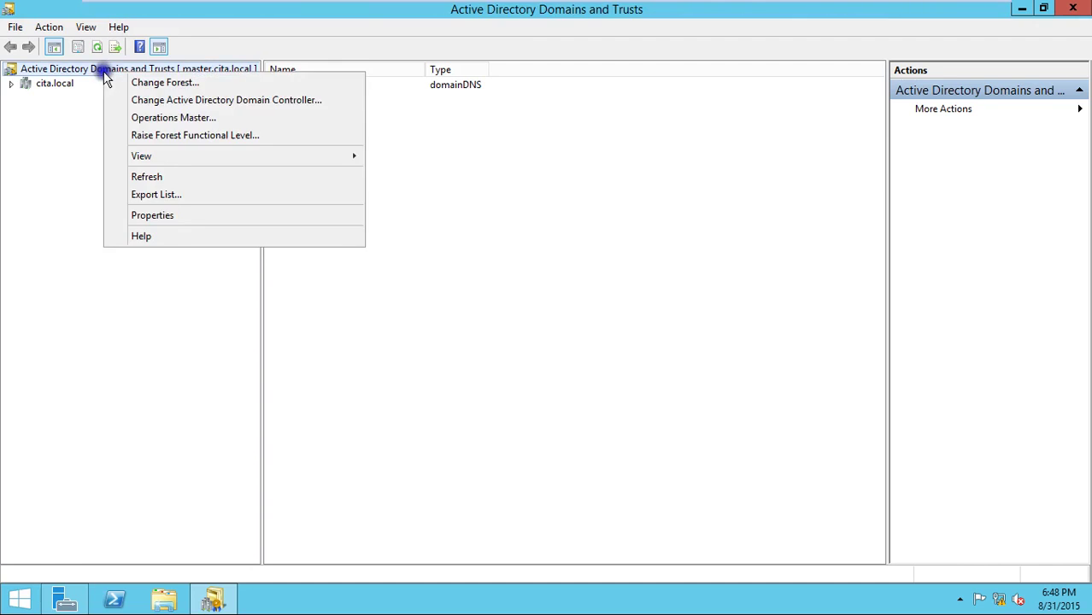
left_click(453, 339)
left_click(81, 604)
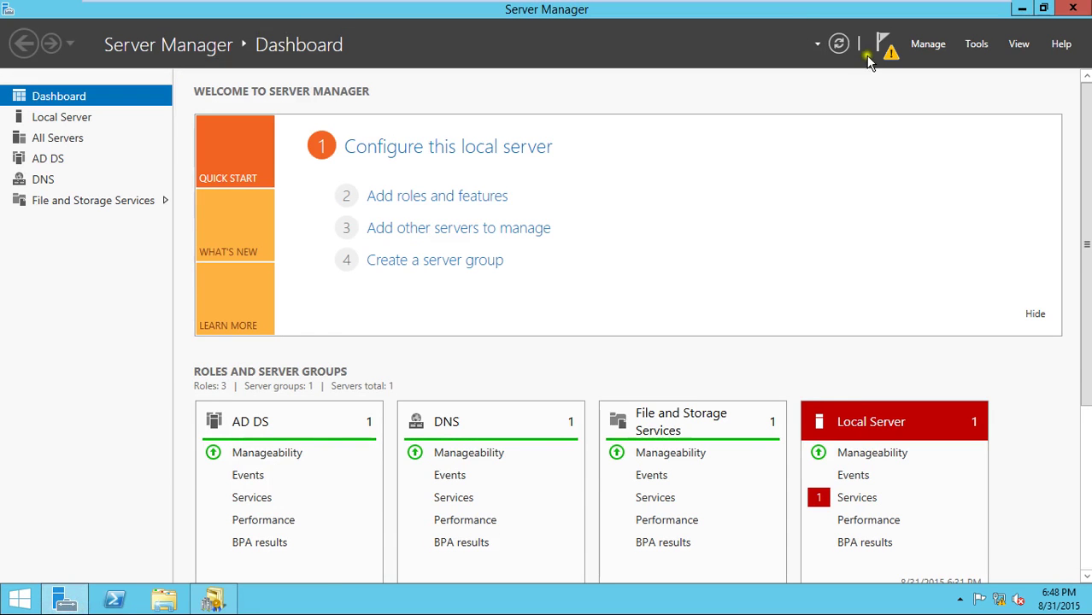
left_click(841, 44)
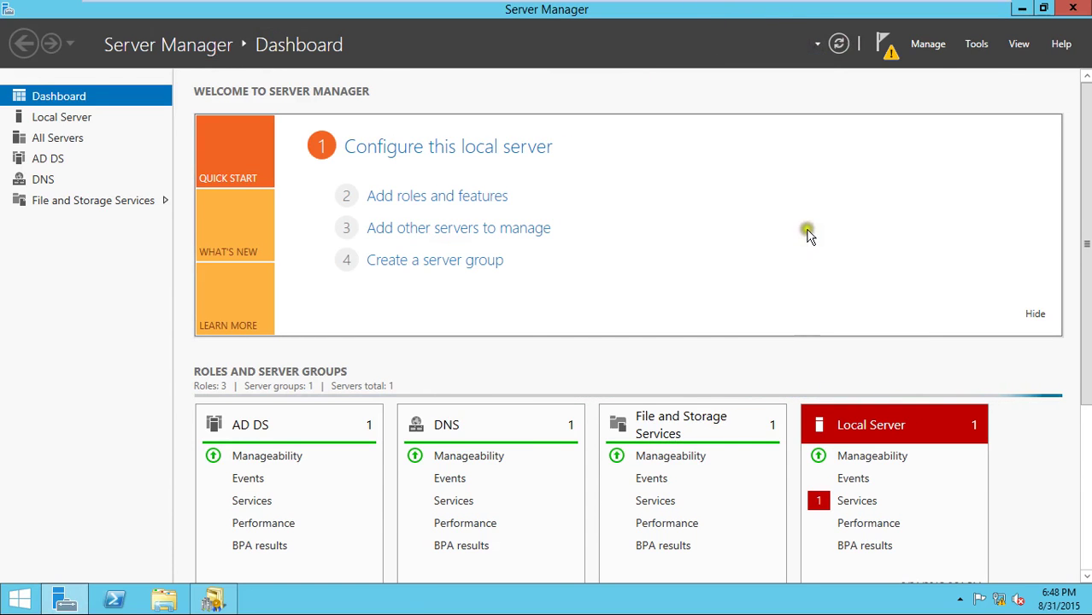
- Check Operations Master in Domains and Trusts, which still shows master.cita.local as domain naming master
left_click(217, 597)
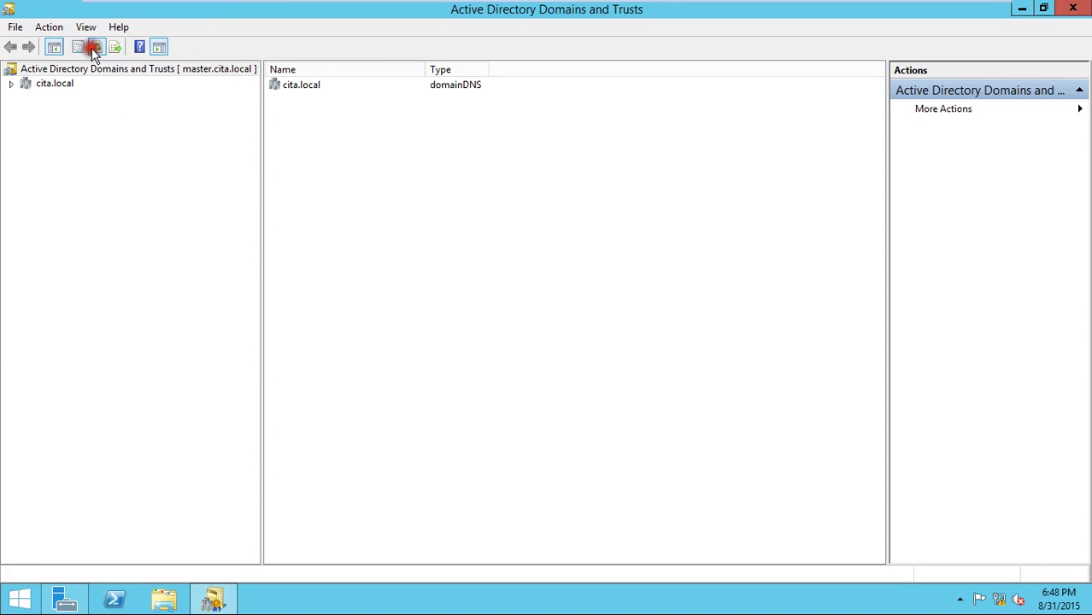
right_click(158, 77)
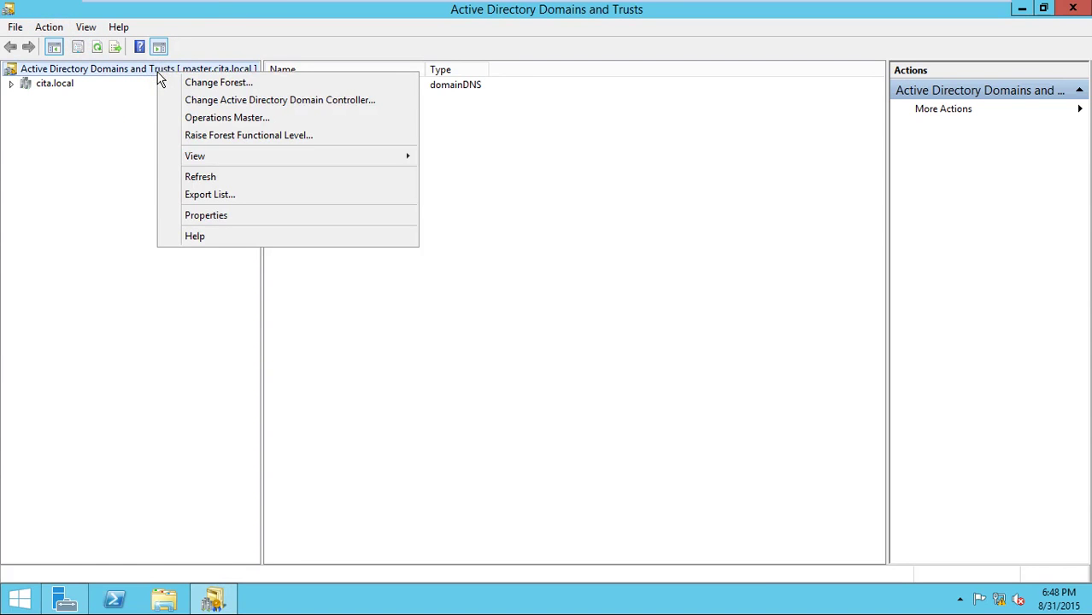
left_click(266, 112)
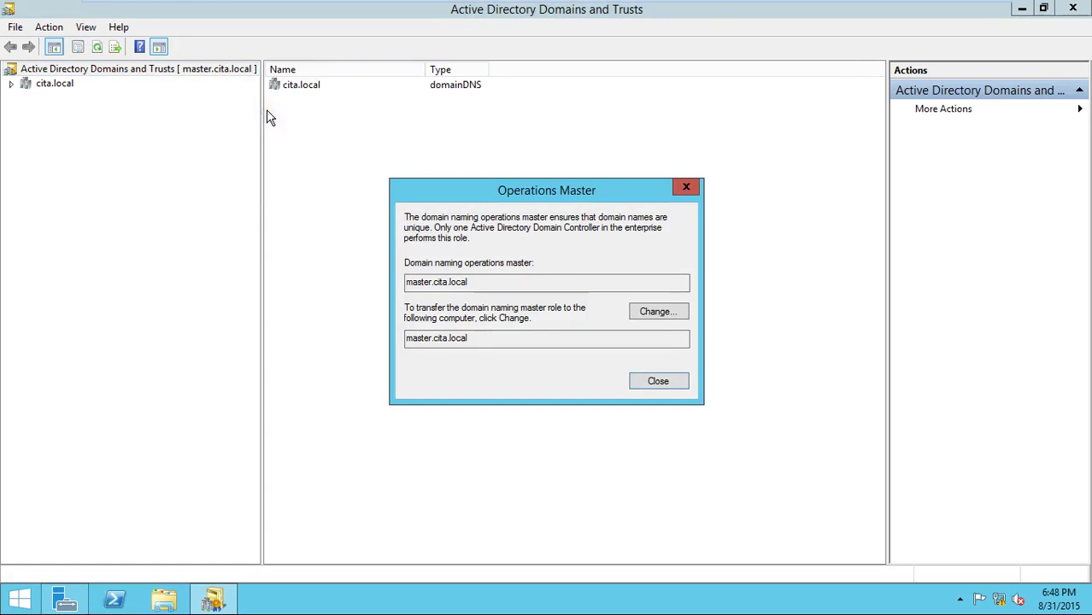
left_click(667, 382)
right_click(18, 598)
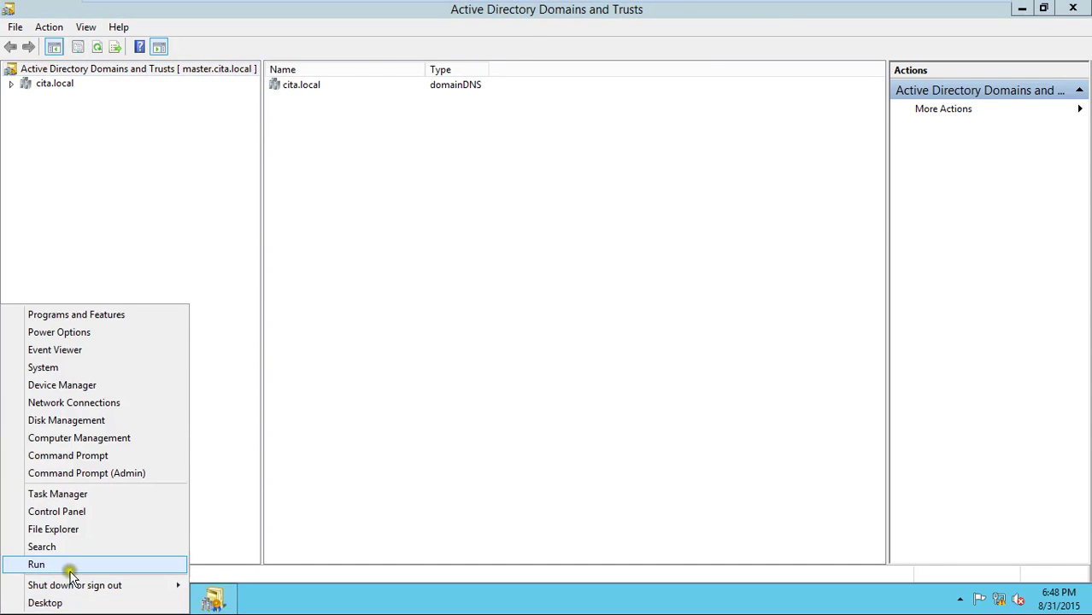
- In an administrator Command Prompt, list the repadmin /? help and copy the word 'replicate'
left_click(97, 473)
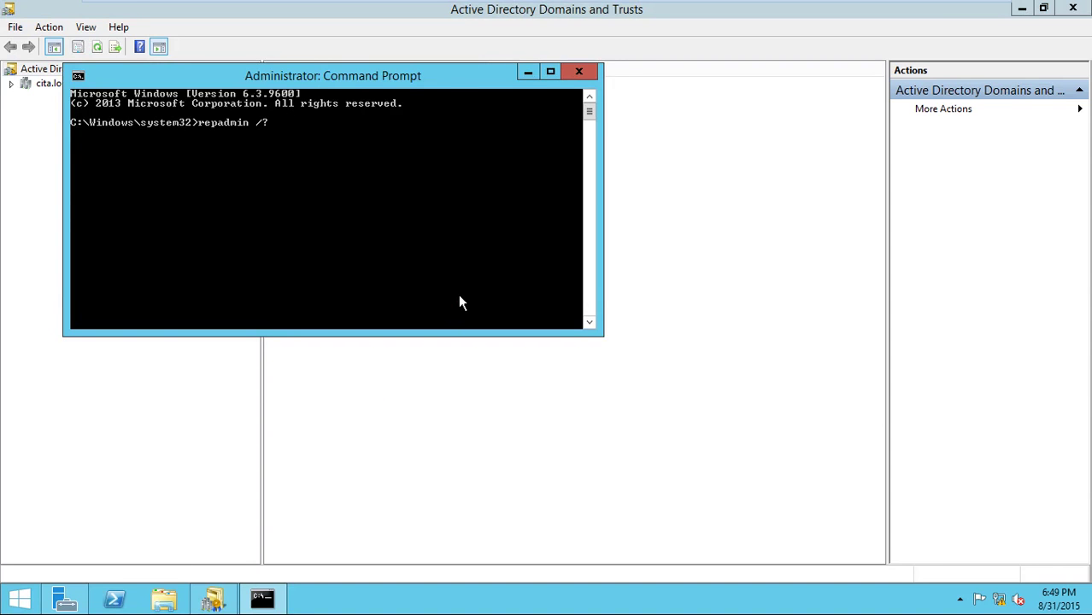
type("repadmin /?")
key("Return")
scroll(399, 199, "up", 7)
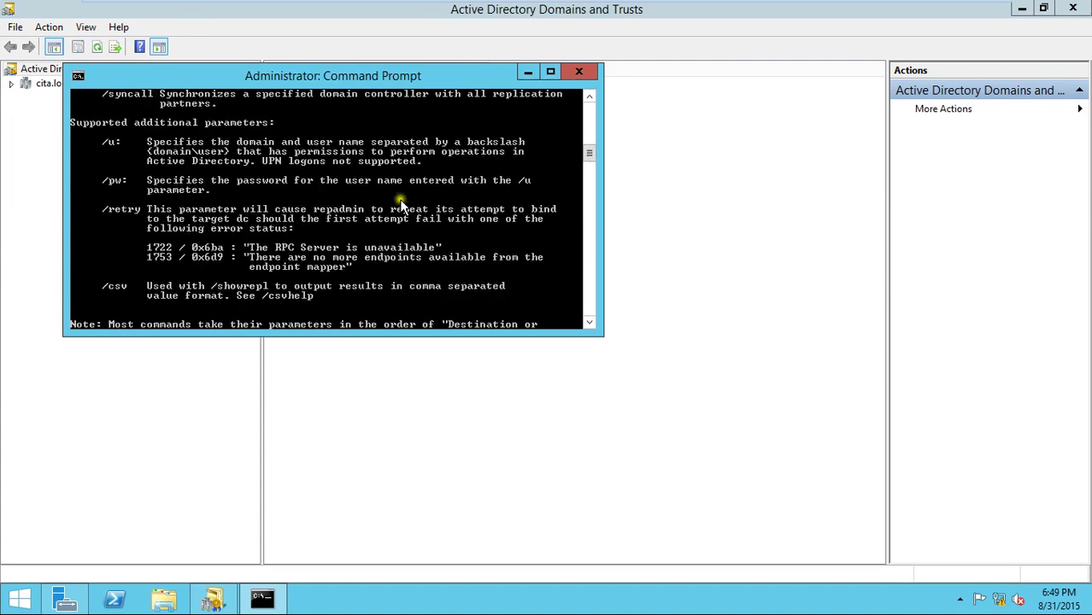
scroll(399, 205, "up", 10)
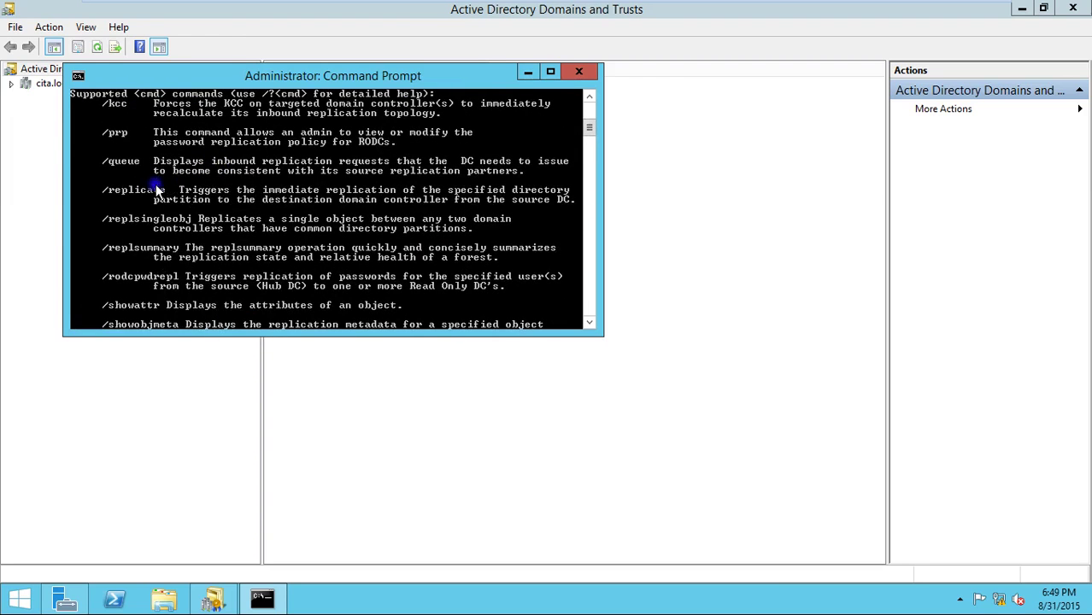
right_click(157, 190)
left_click(189, 195)
left_click_drag(109, 190, 161, 196)
key("super+c")
key("Return")
- Run repadmin /replicate on its own to display its usage
scroll(285, 239, "down", 10)
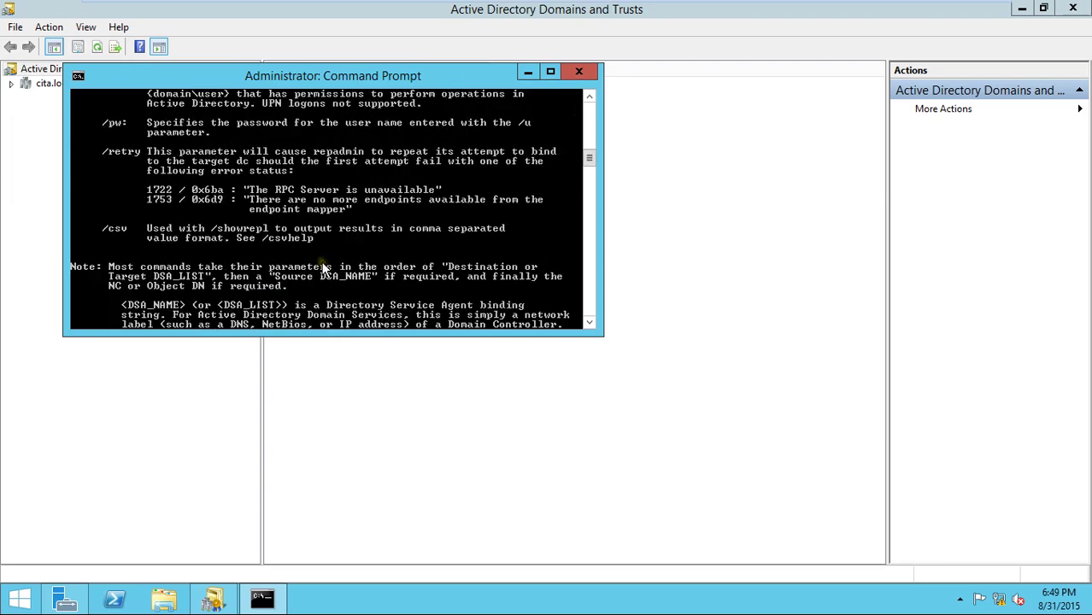
type("repadmin /")
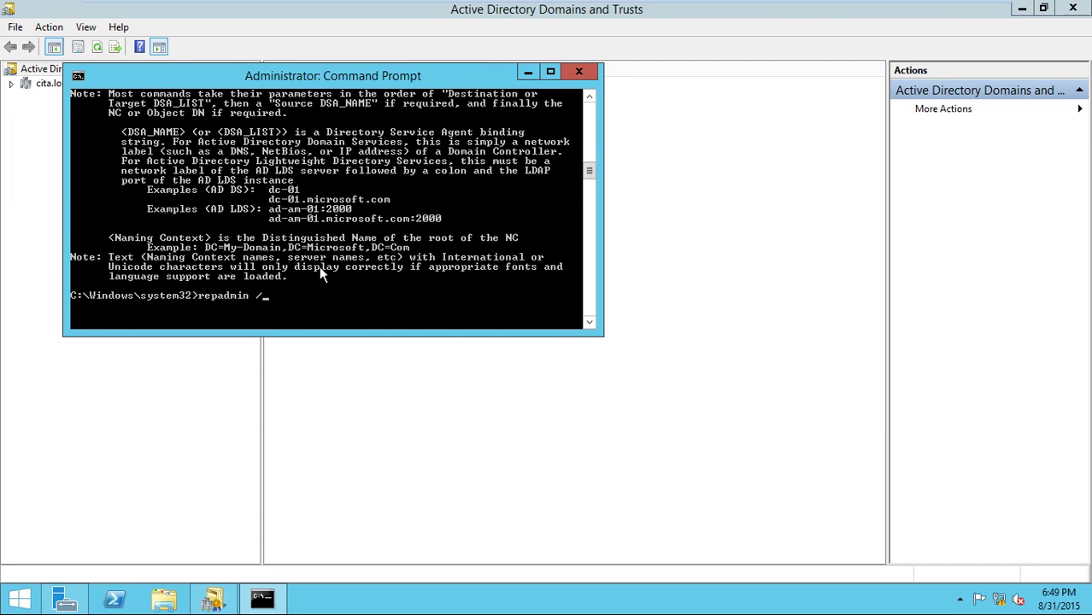
right_click(339, 265)
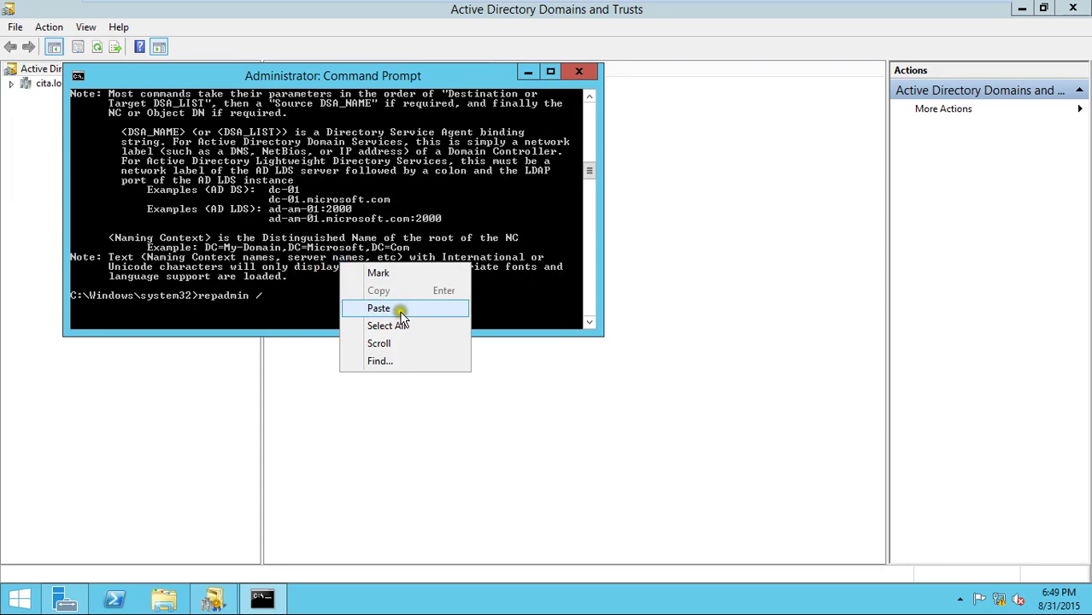
left_click(398, 309)
key("Return")
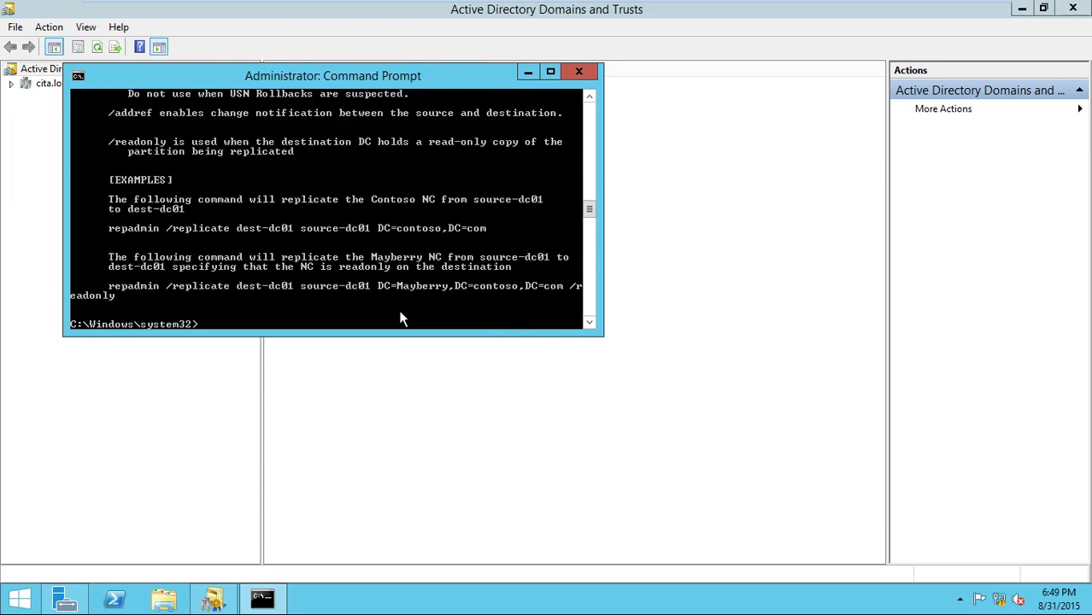
- Run 'repadmin /replicate master primary dc=cita,dc=local' to sync cita.local from primary to master
key("Up")
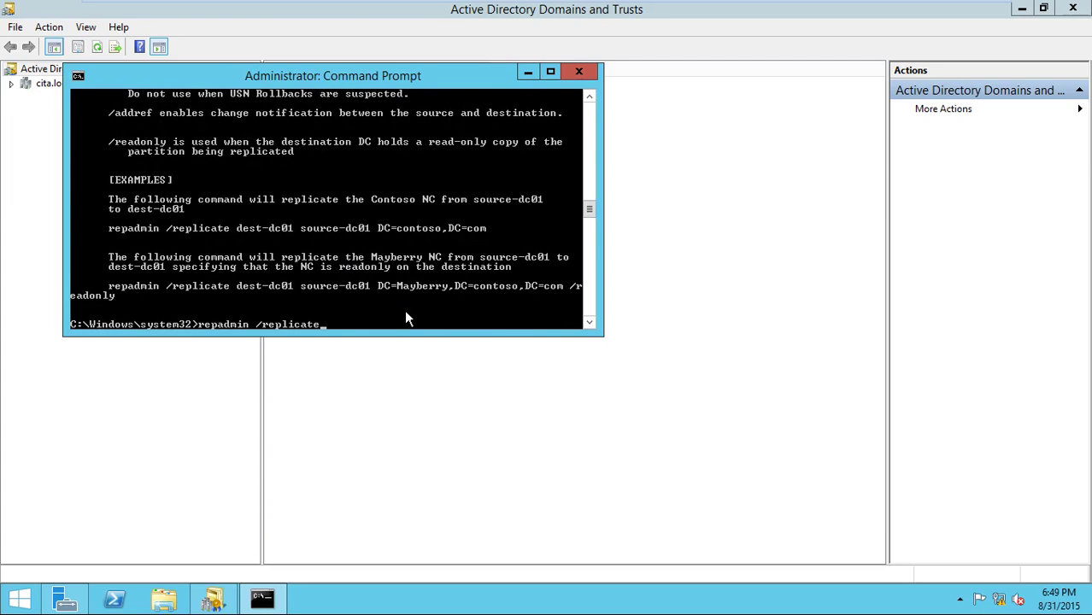
type("master primary dc=cita,dc=")
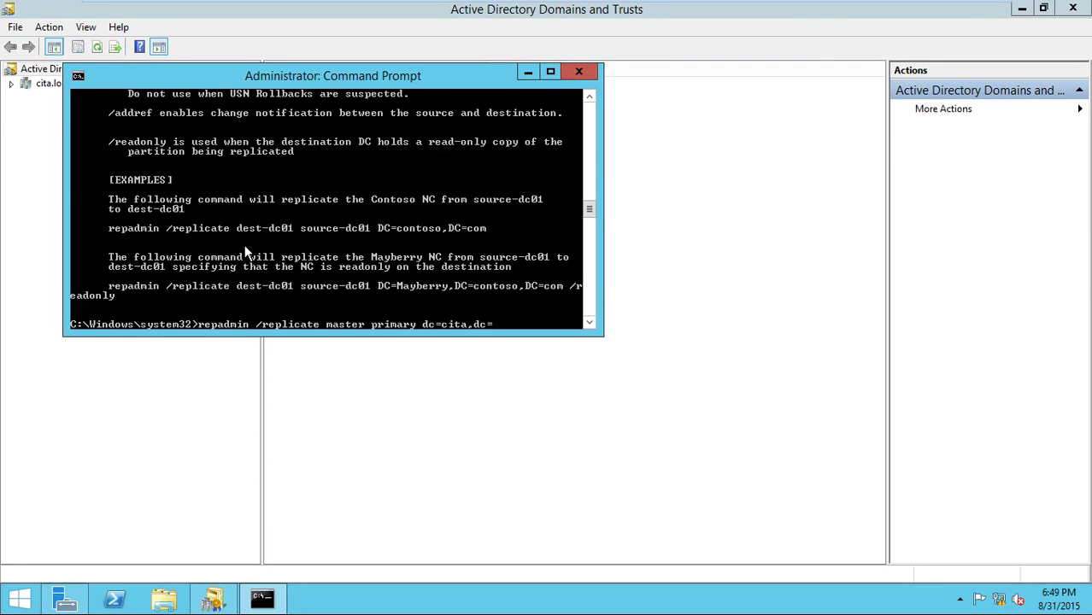
type("local")
key("Return")
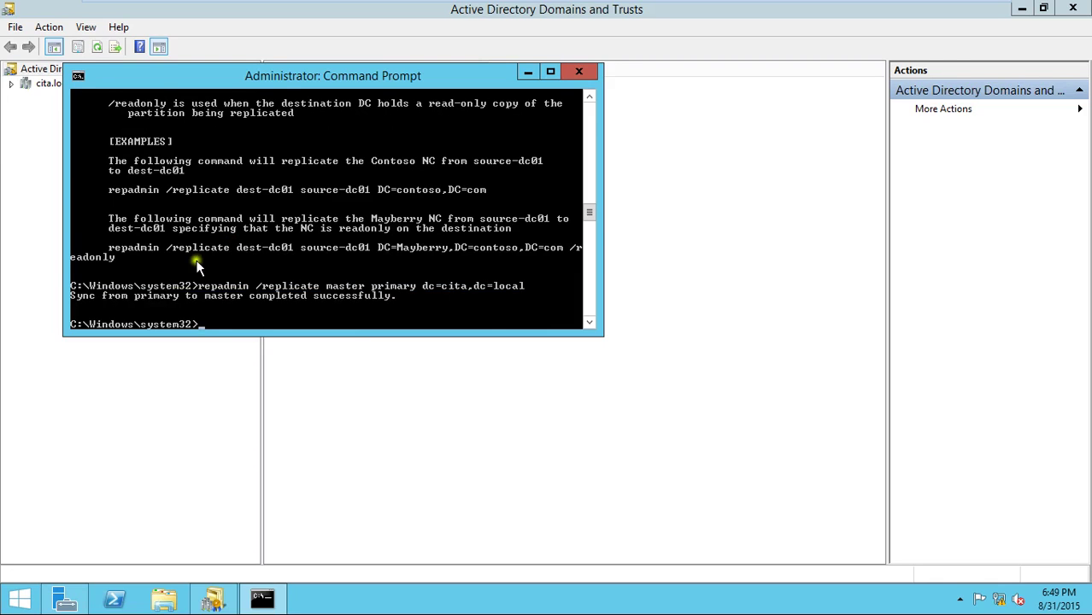
left_click(398, 393)
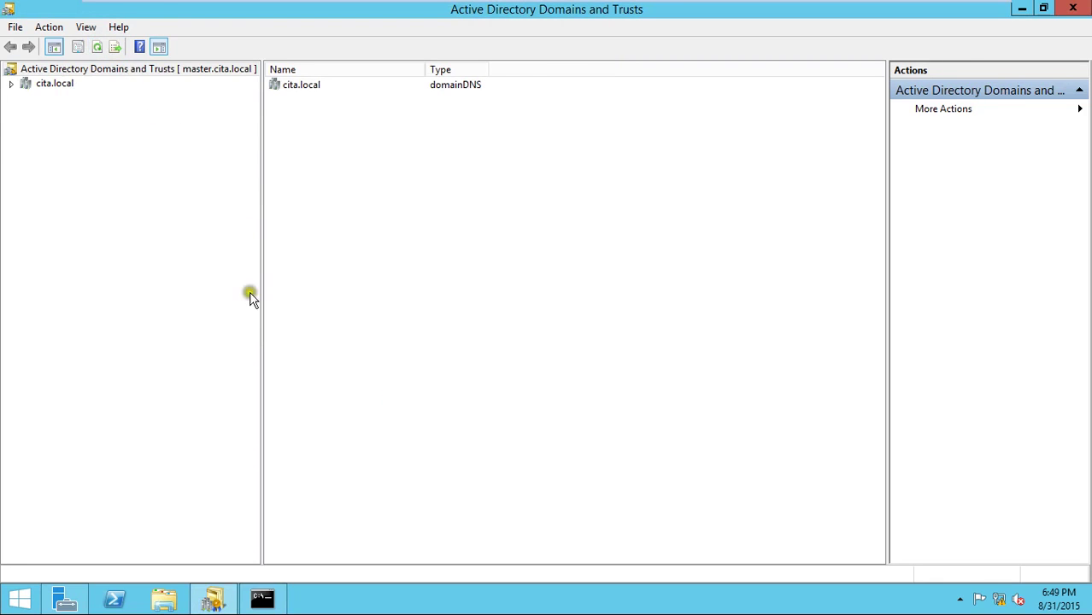
left_click(427, 299)
right_click(173, 70)
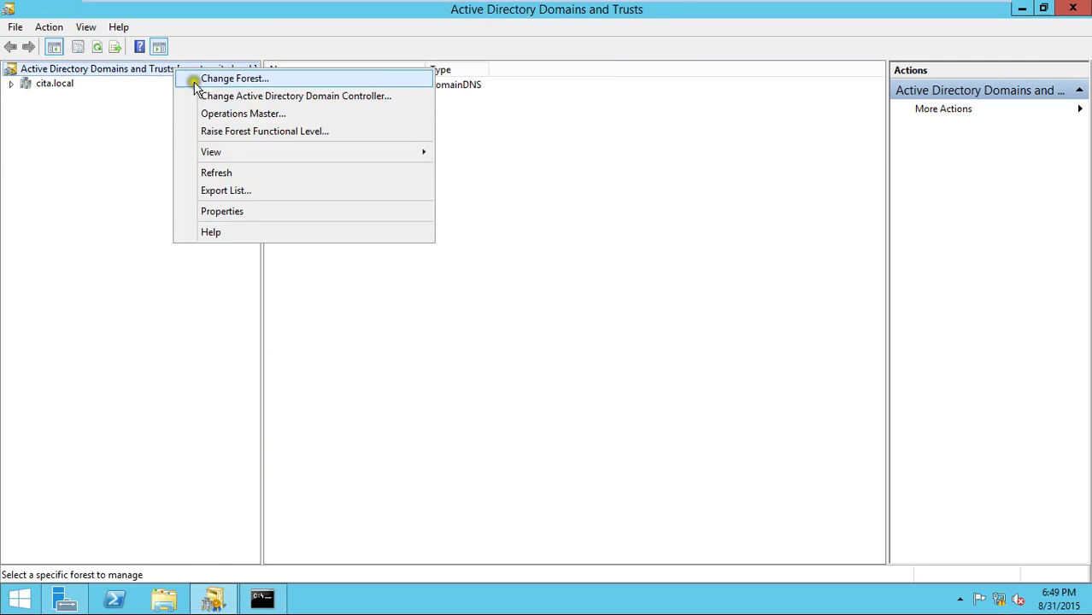
left_click(259, 113)
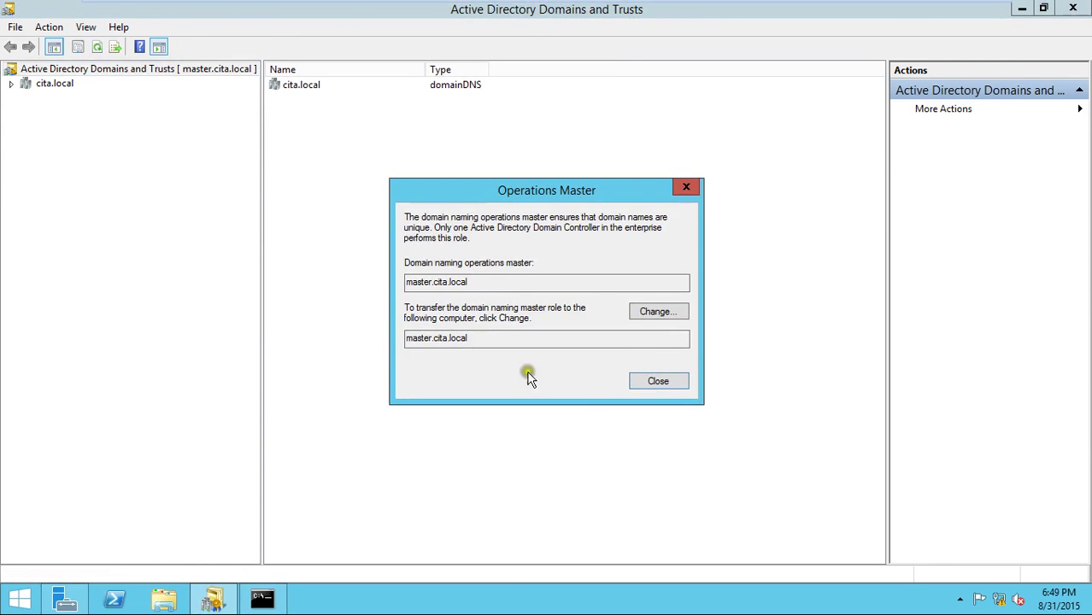
left_click(669, 385)
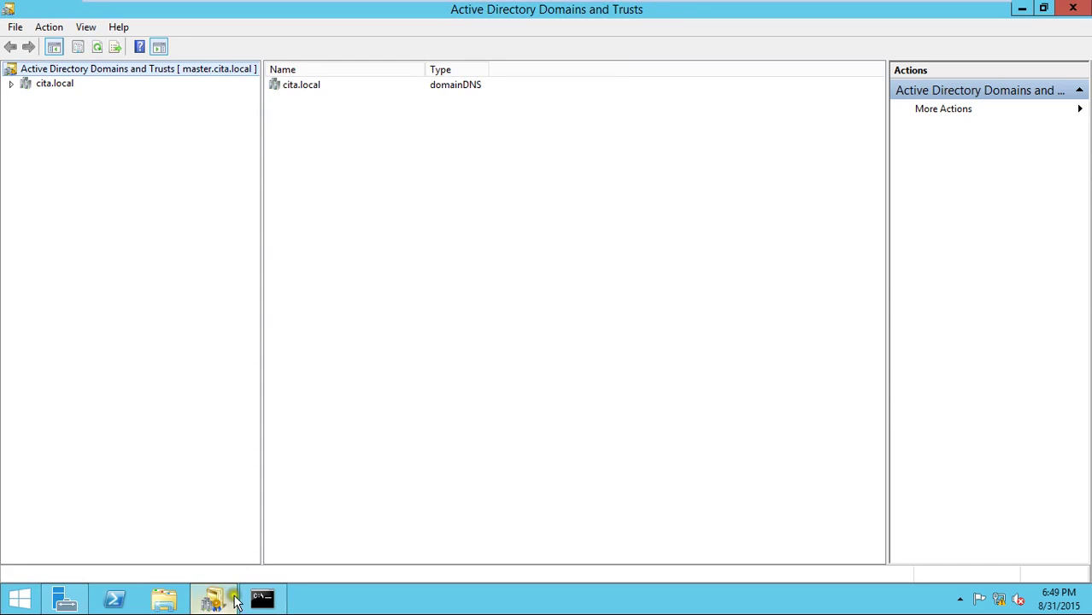
mouse_move(677, 4)
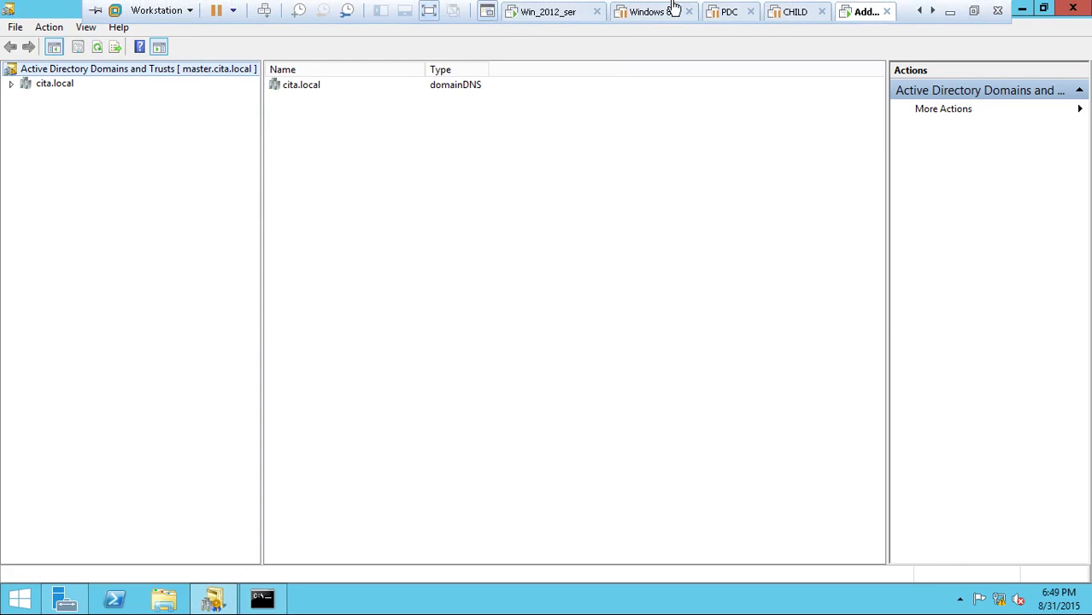
left_click(521, 16)
left_click(448, 173)
right_click(159, 76)
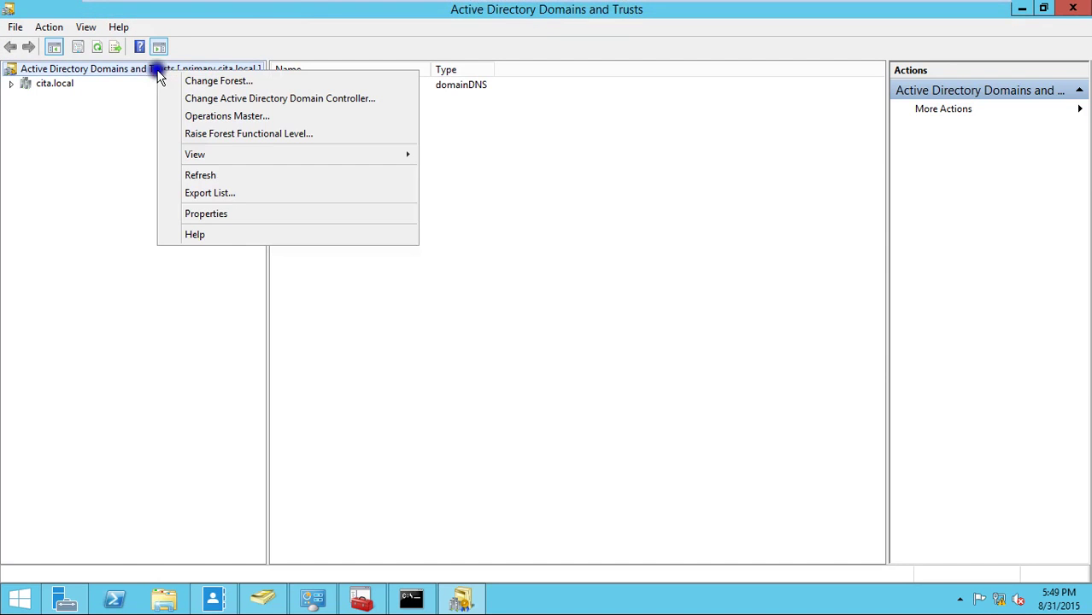
left_click(224, 120)
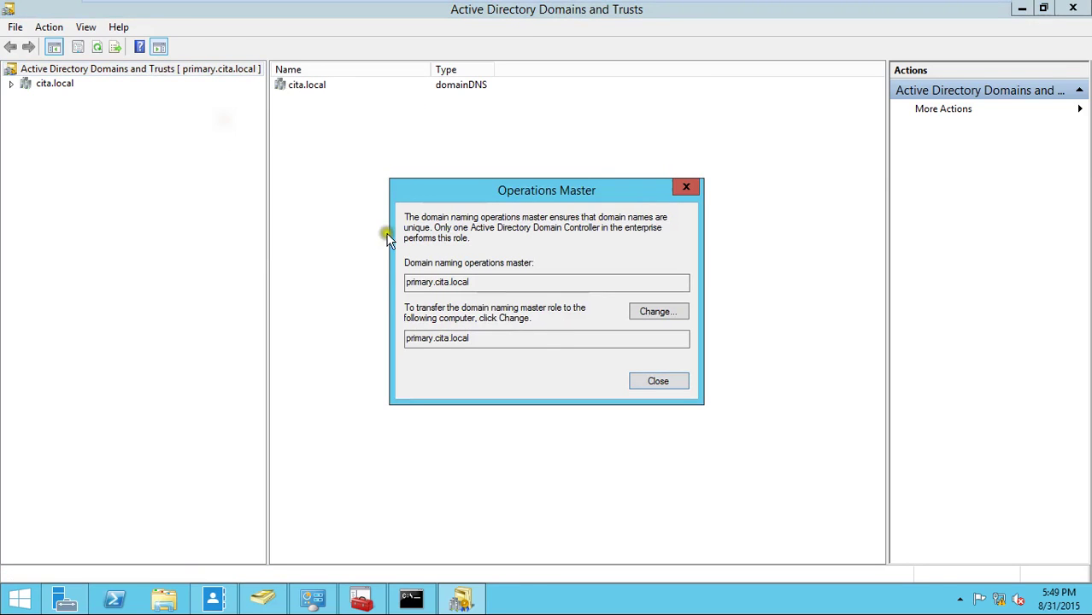
left_click(656, 379)
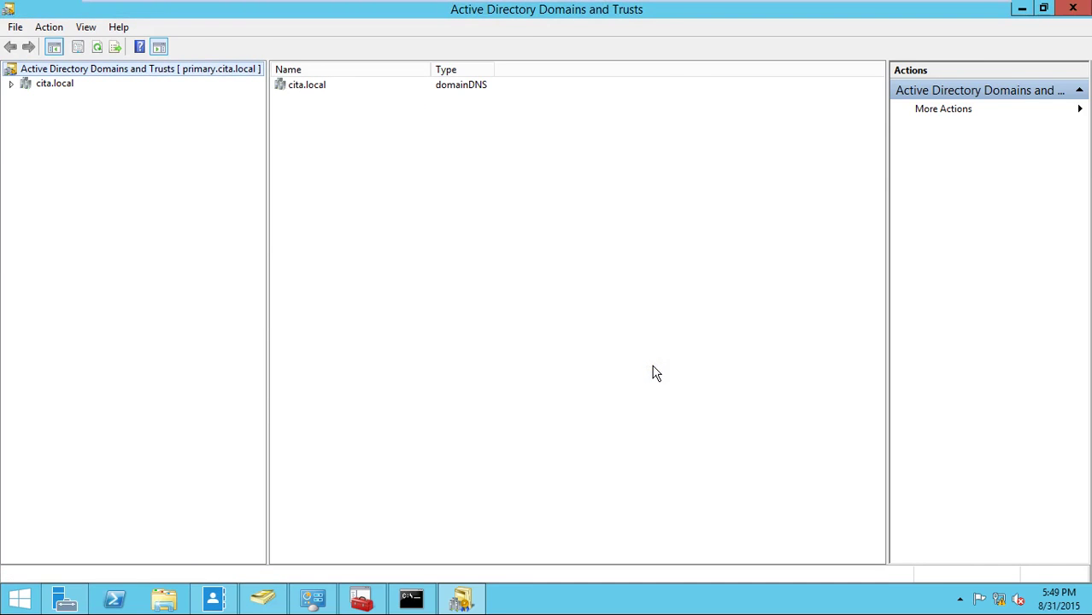
right_click(175, 75)
left_click(243, 121)
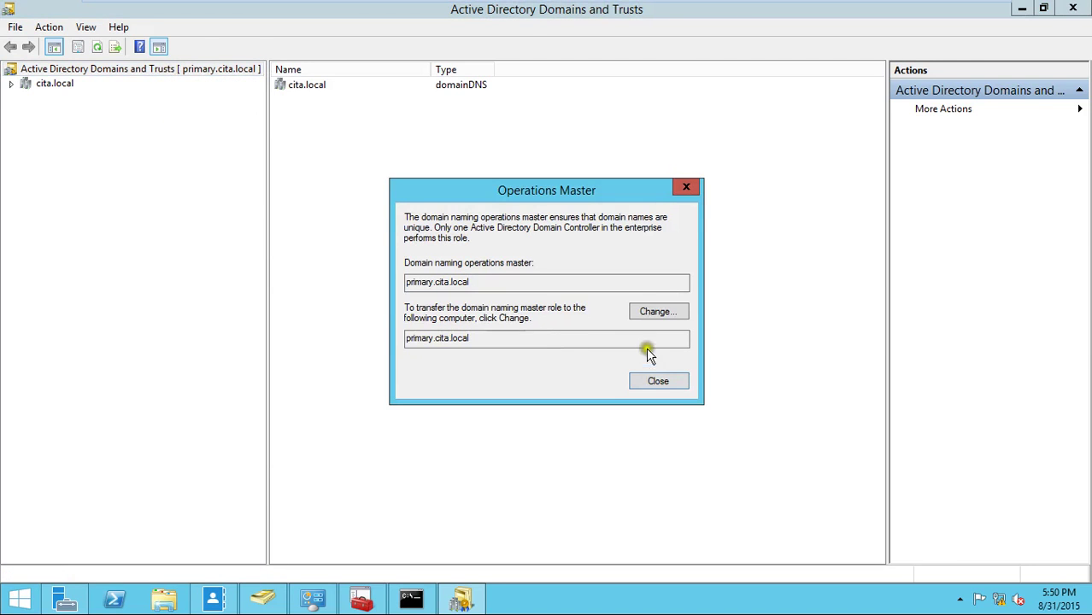
left_click(658, 312)
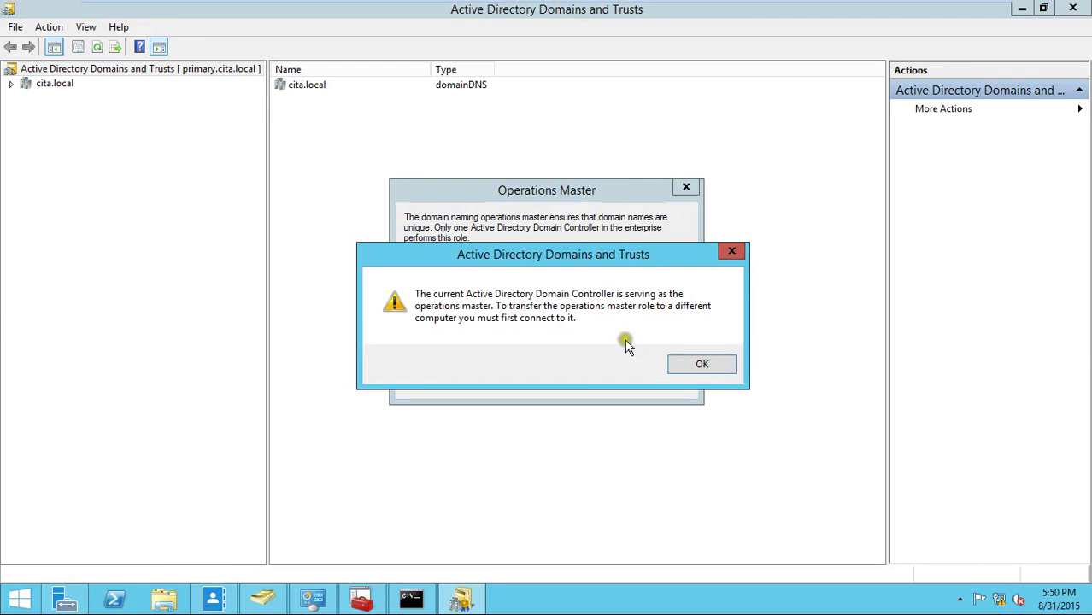
left_click(703, 368)
left_click(663, 384)
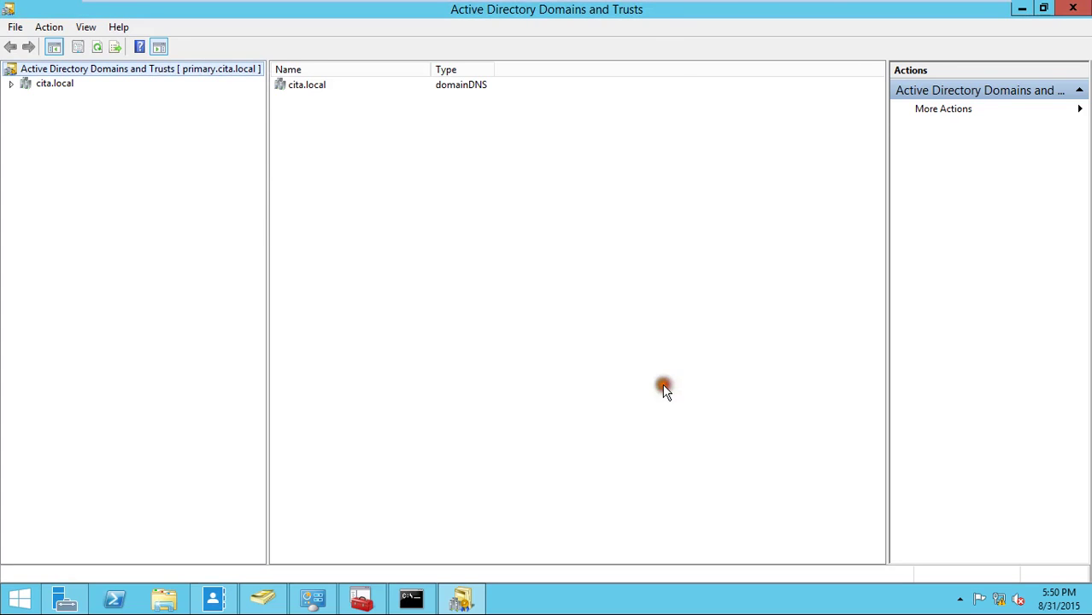
right_click(219, 70)
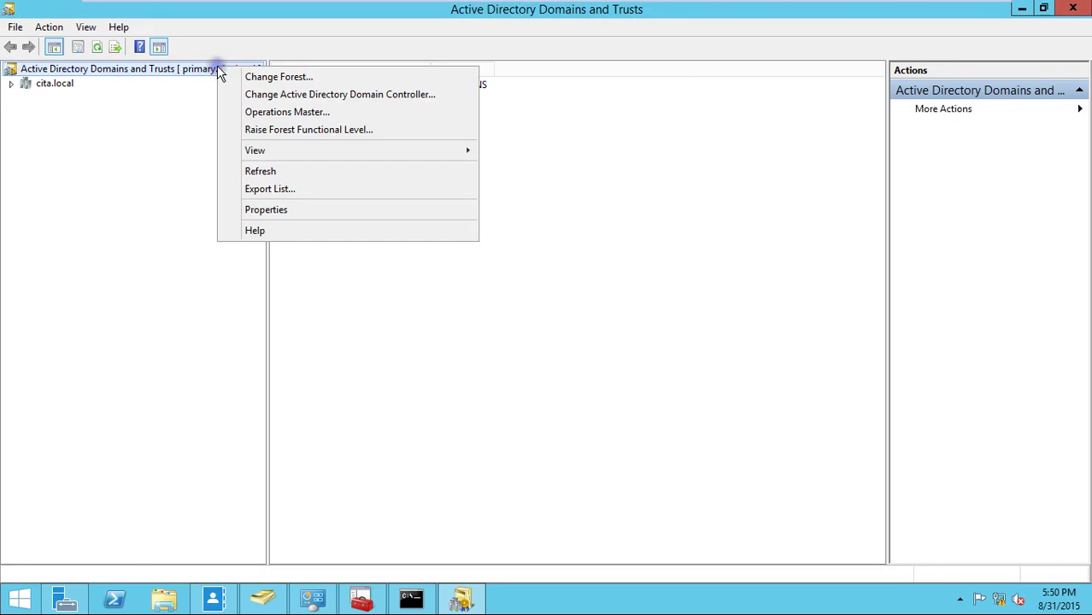
- Connect Active Directory Domains and Trusts to the master.cita.local domain controller
left_click(288, 92)
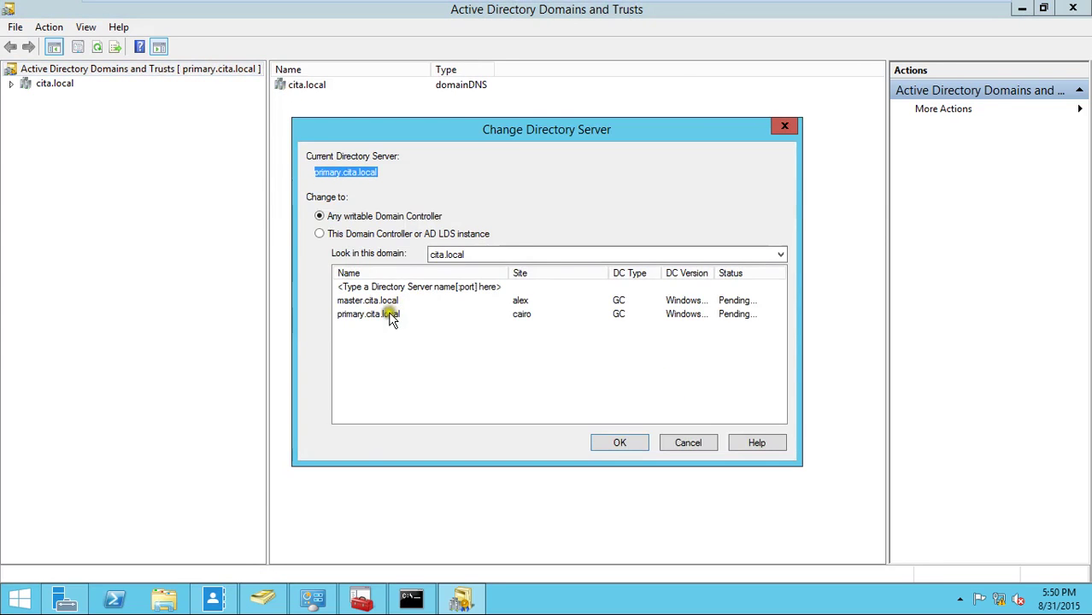
left_click(387, 302)
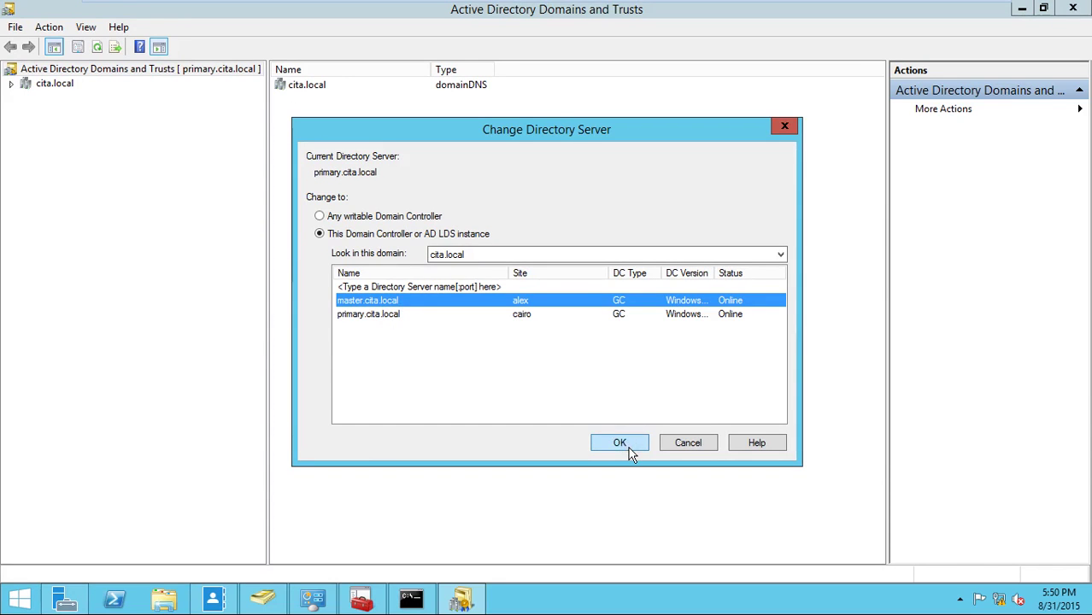
left_click(620, 444)
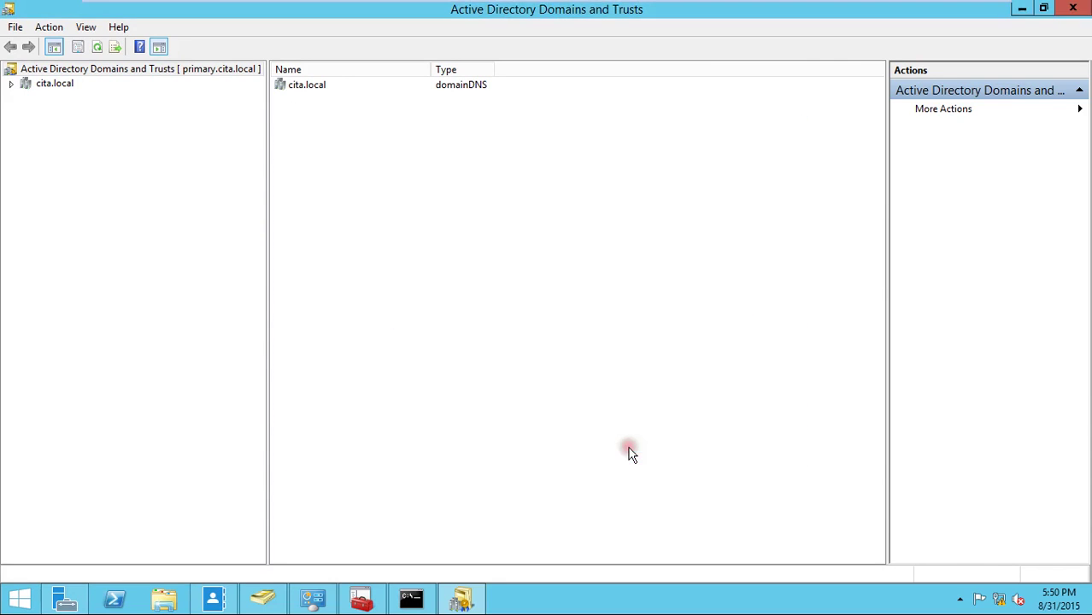
- Attempt the domain naming master transfer, dismissing the 'already the operations master' warning
right_click(191, 70)
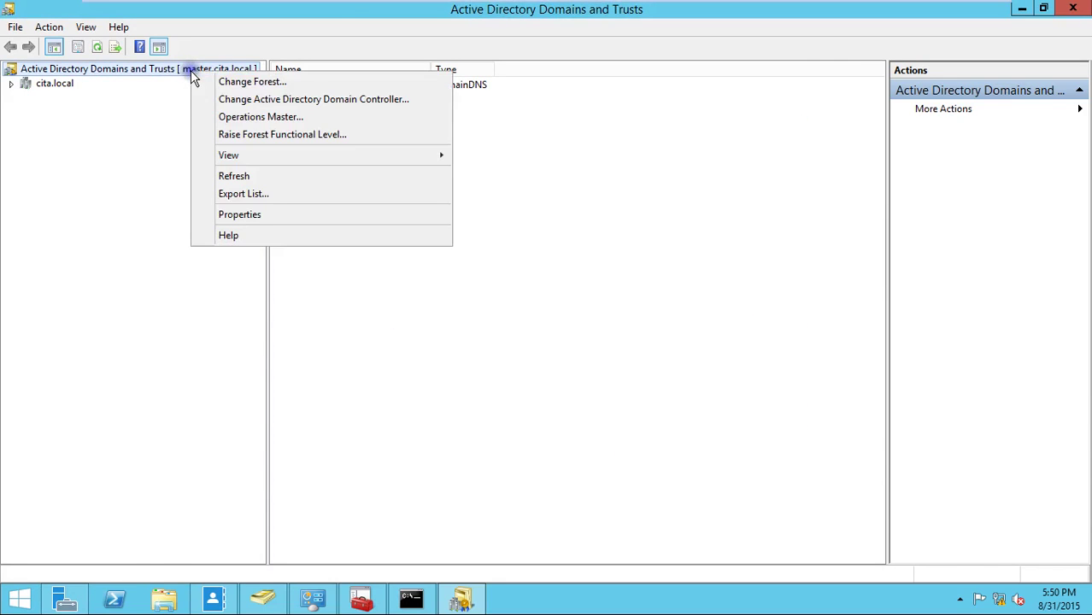
left_click(259, 117)
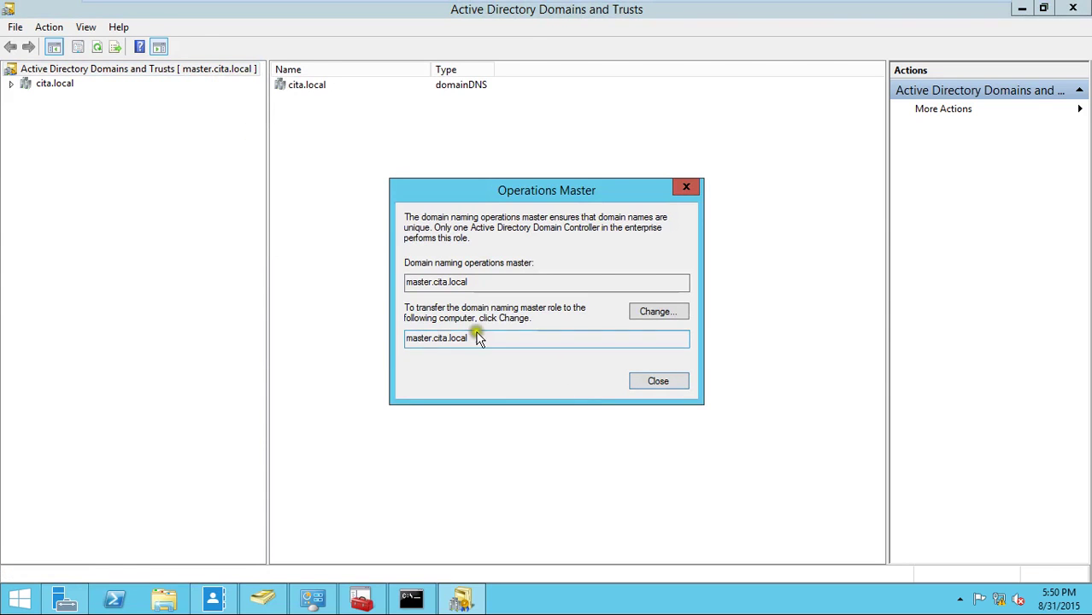
left_click(681, 311)
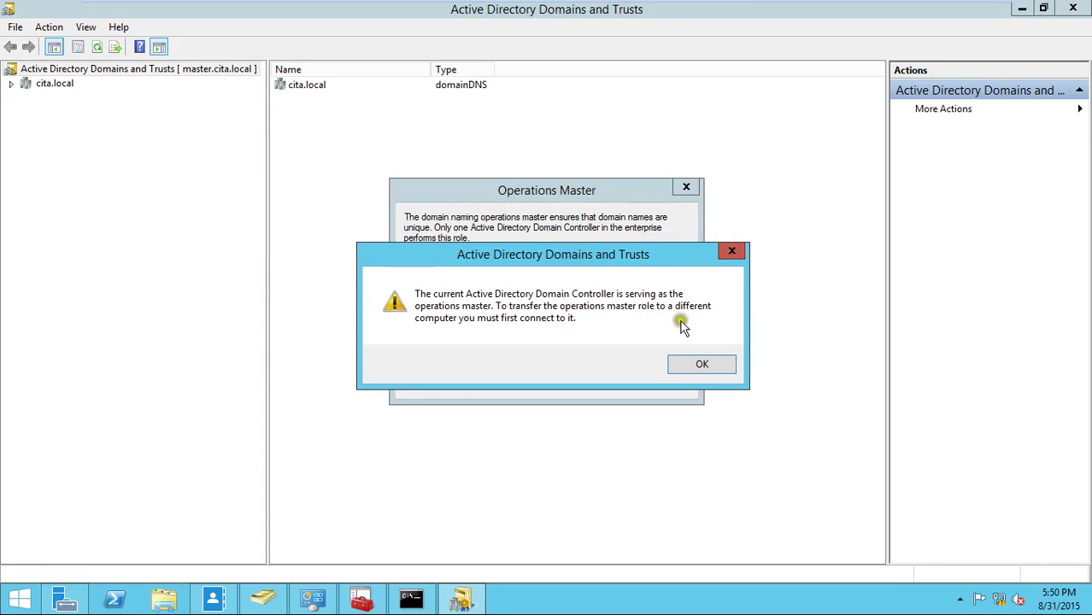
left_click(701, 366)
left_click(679, 378)
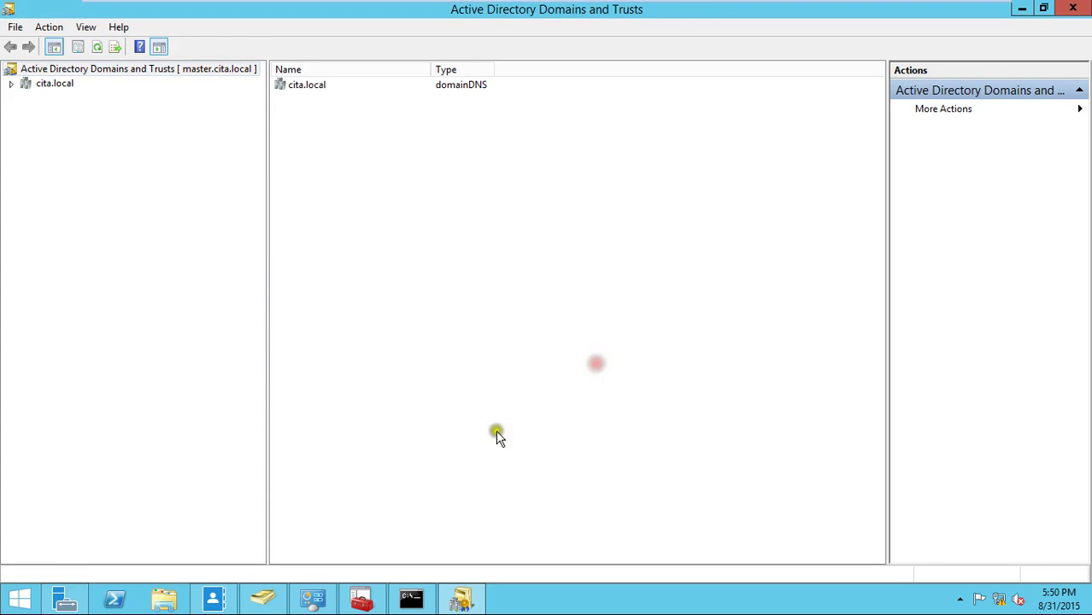
left_click(415, 601)
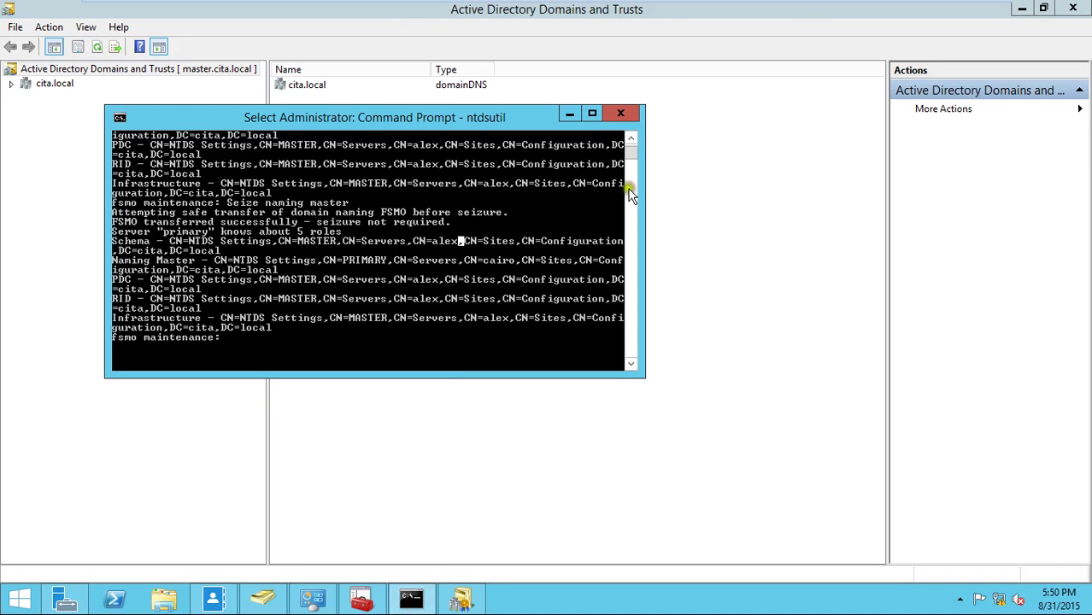
- Close ntdsutil, then transfer the RID master role of cita.local to primary.cita.local in ADUC
left_click(623, 113)
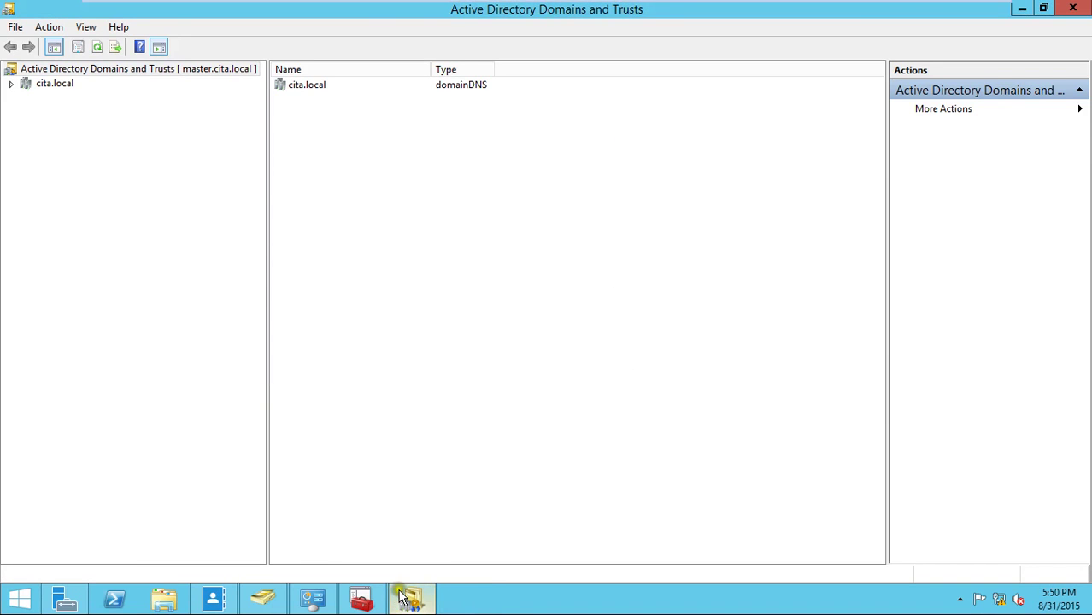
left_click(284, 603)
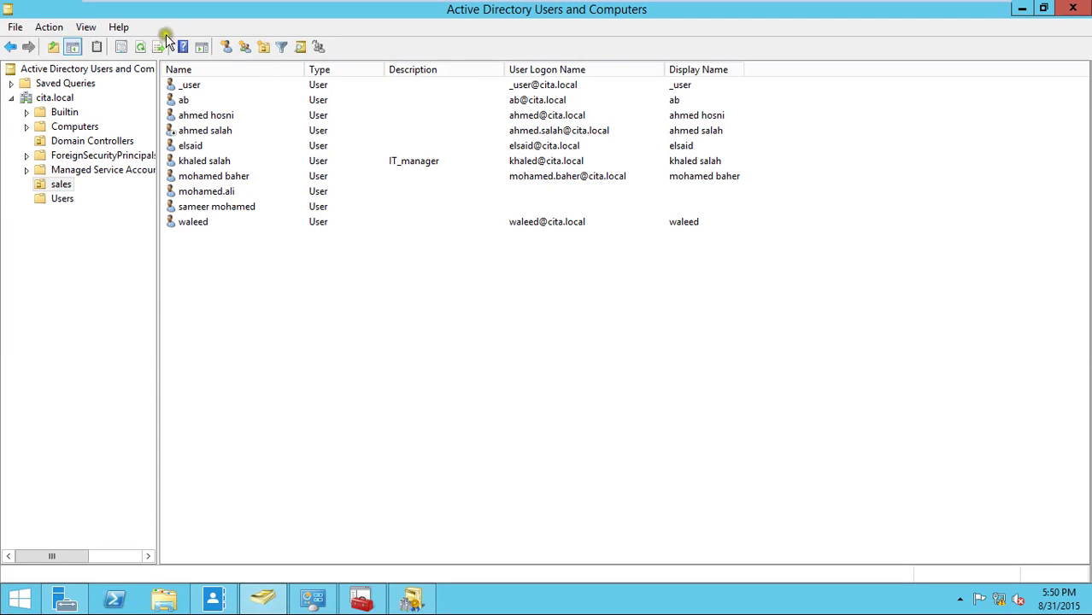
right_click(58, 97)
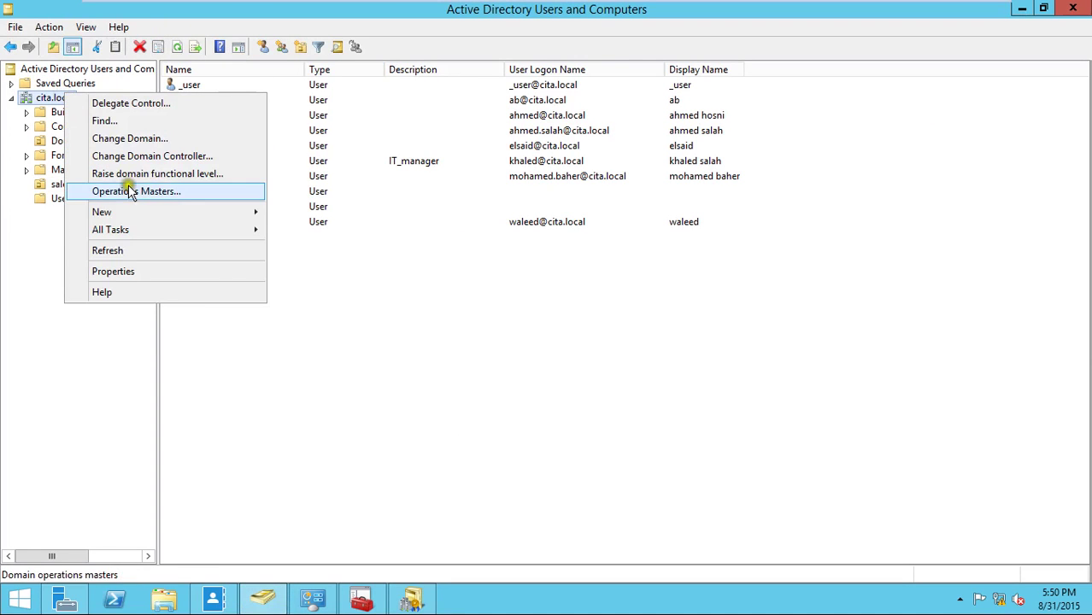
left_click(137, 192)
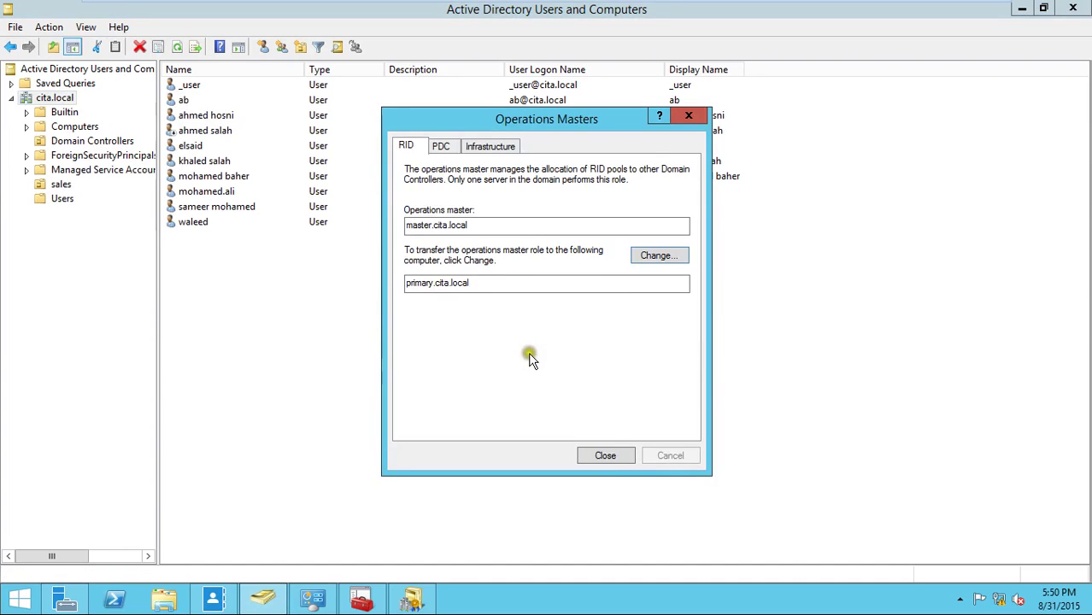
left_click(654, 255)
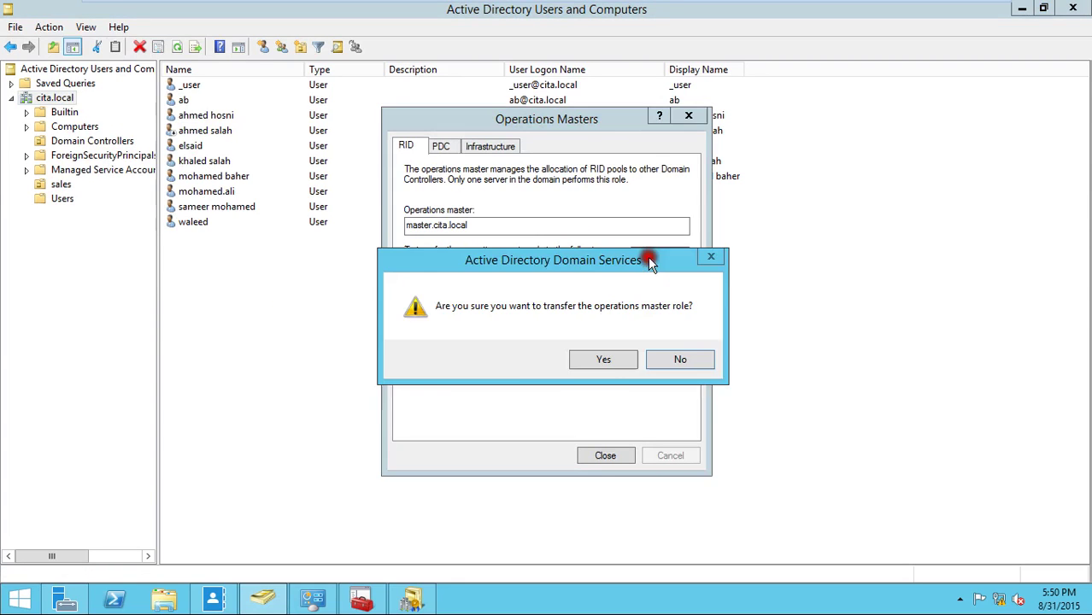
left_click(592, 368)
left_click(679, 357)
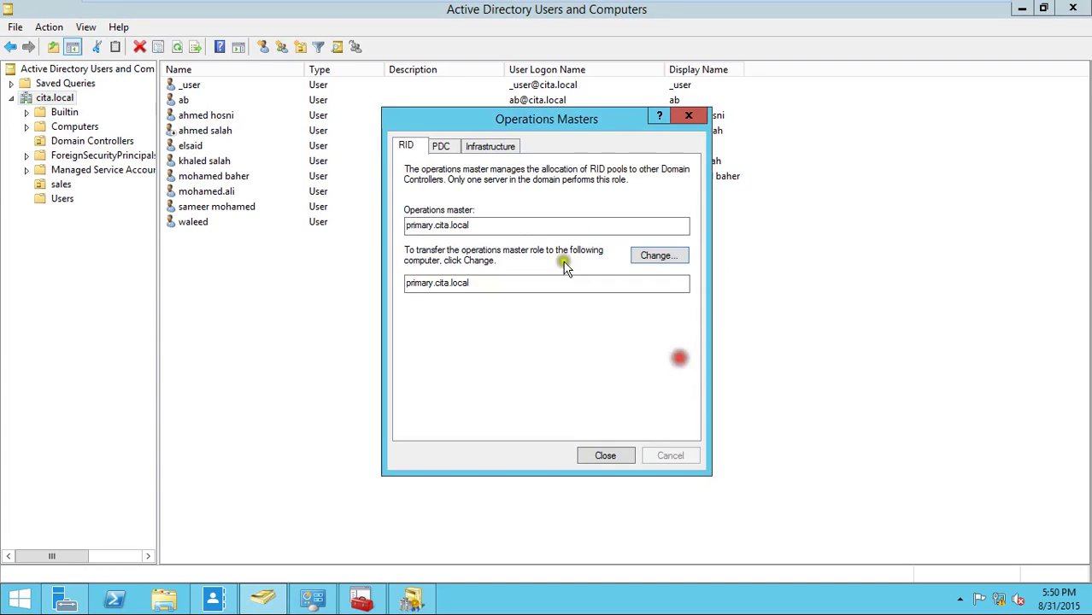
- Transfer the PDC and Infrastructure master roles to primary.cita.local, then close Operations Masters
left_click(440, 146)
left_click(655, 255)
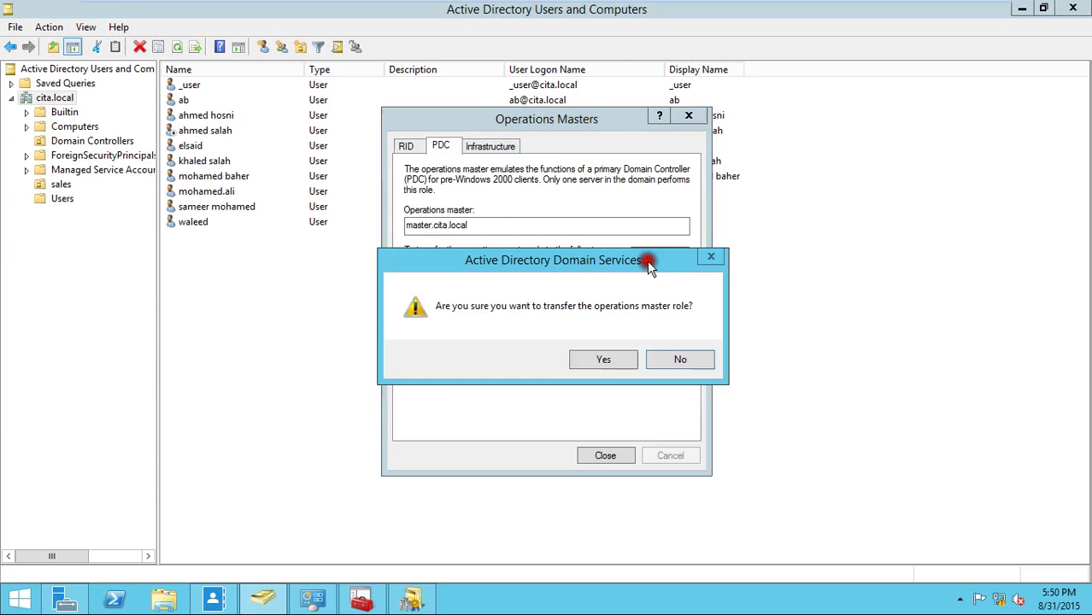
left_click(605, 360)
left_click(672, 352)
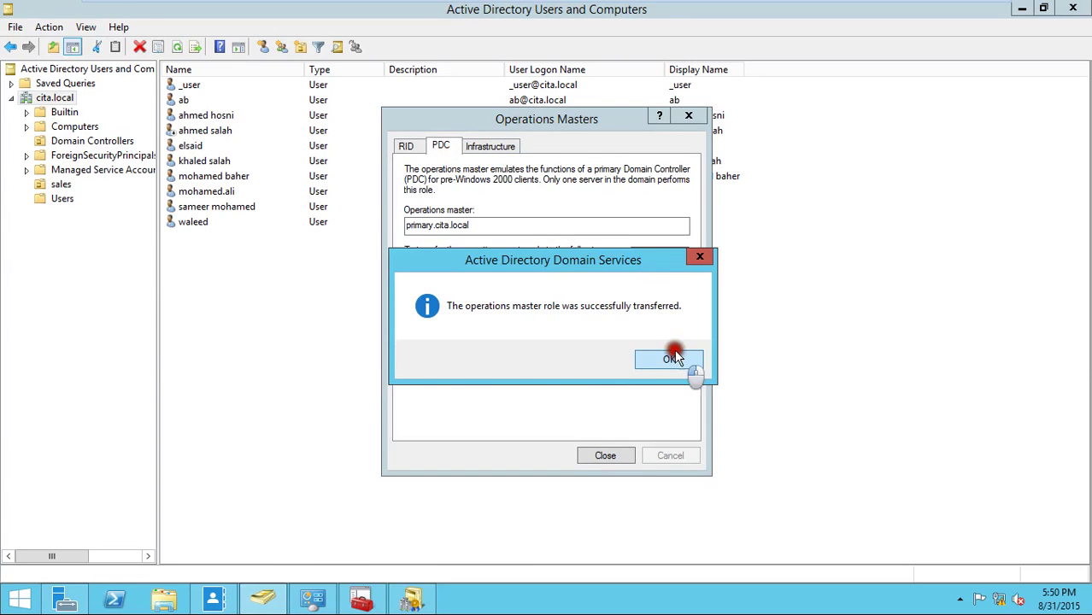
left_click(490, 146)
left_click(656, 256)
left_click(617, 364)
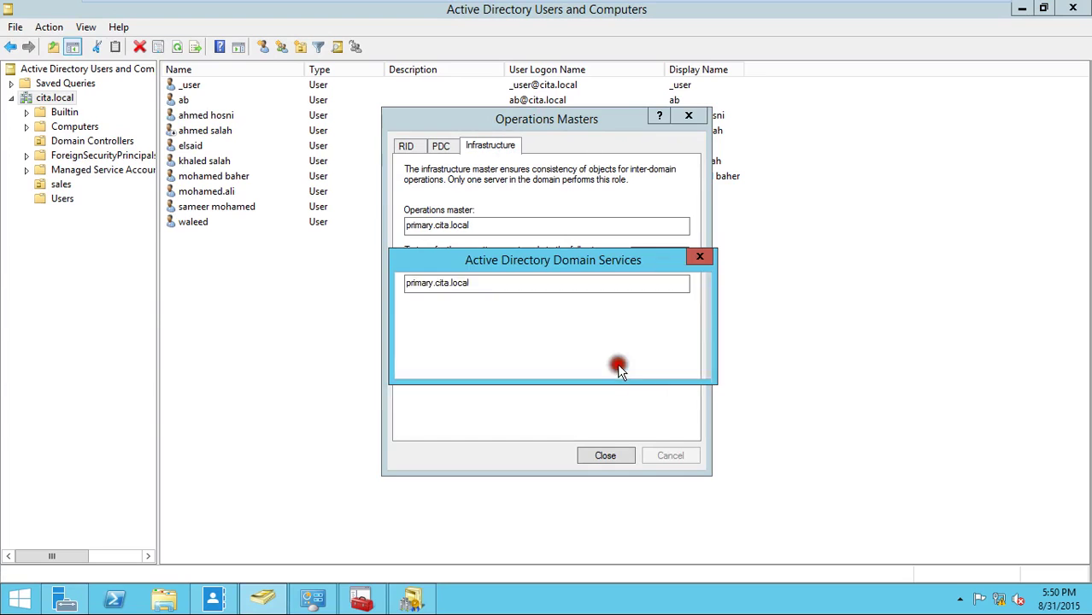
left_click(664, 360)
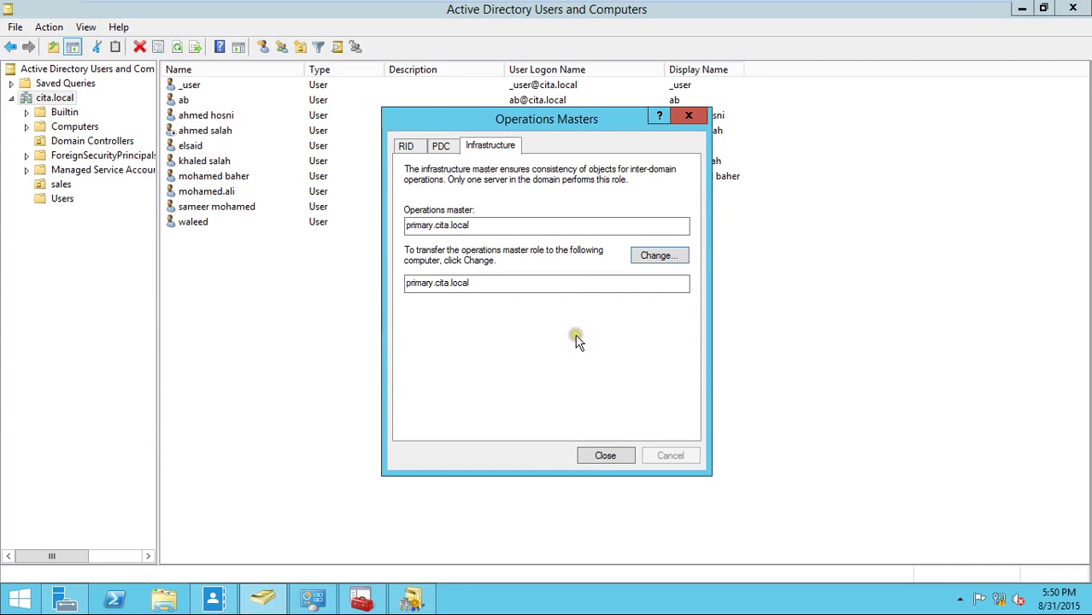
left_click(621, 457)
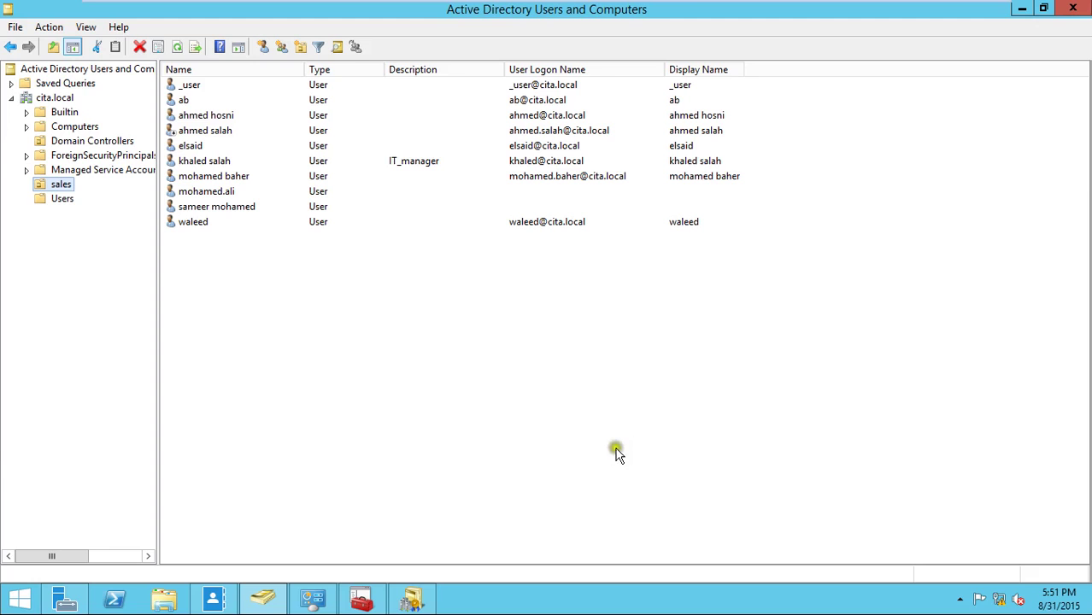
- On the Additional server VM, close Domains and Trusts, the command prompt and Server Manager
left_click(479, 505)
mouse_move(790, 2)
left_click(853, 22)
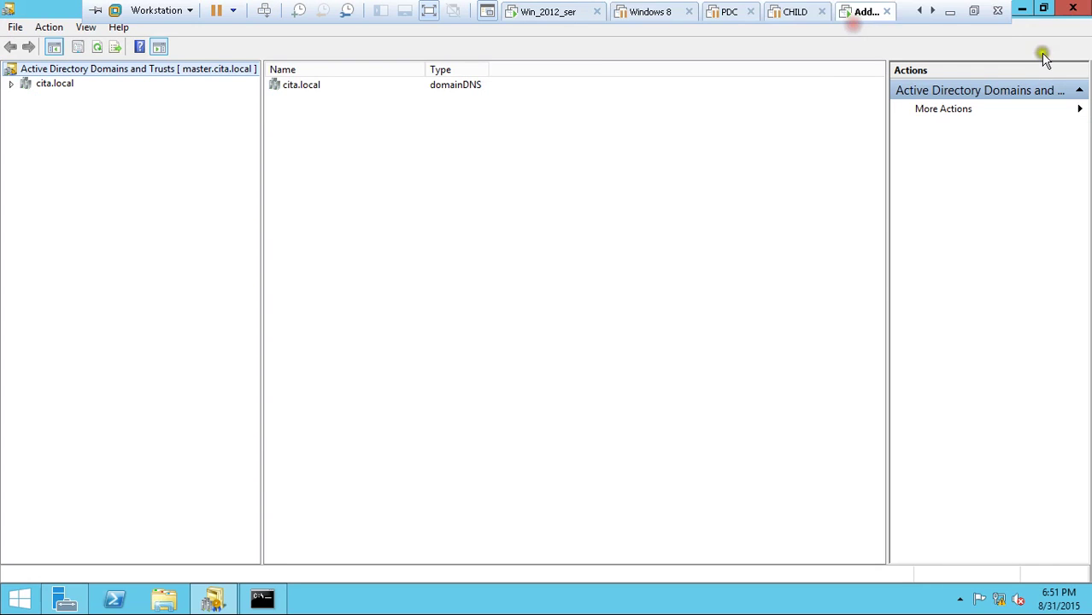
left_click(1074, 8)
left_click(594, 75)
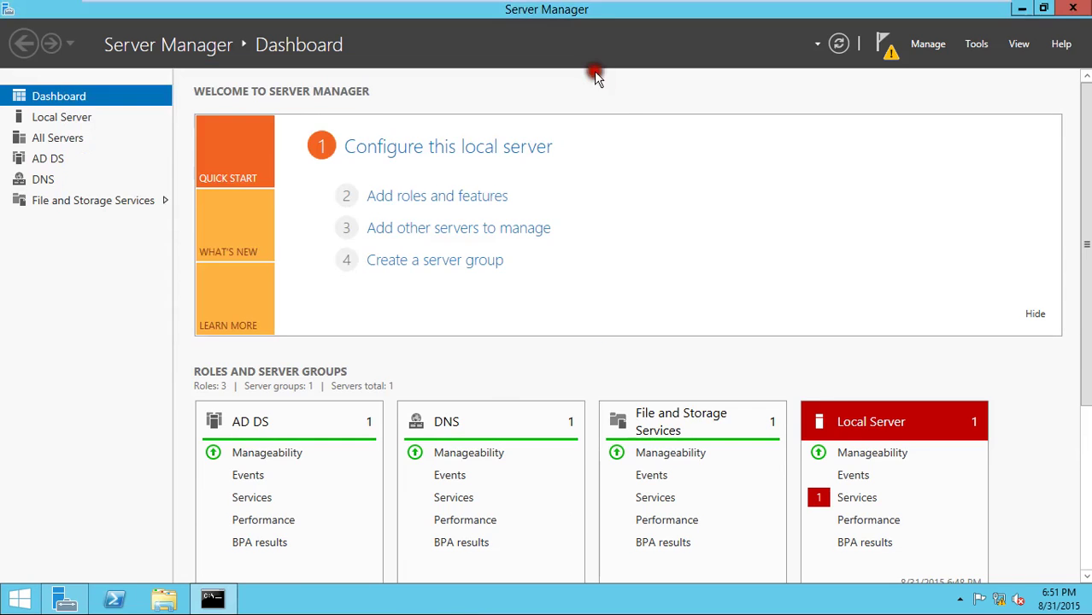
left_click(1074, 7)
- Restart the server with the Other (Unplanned) shutdown reason
right_click(18, 600)
mouse_move(60, 579)
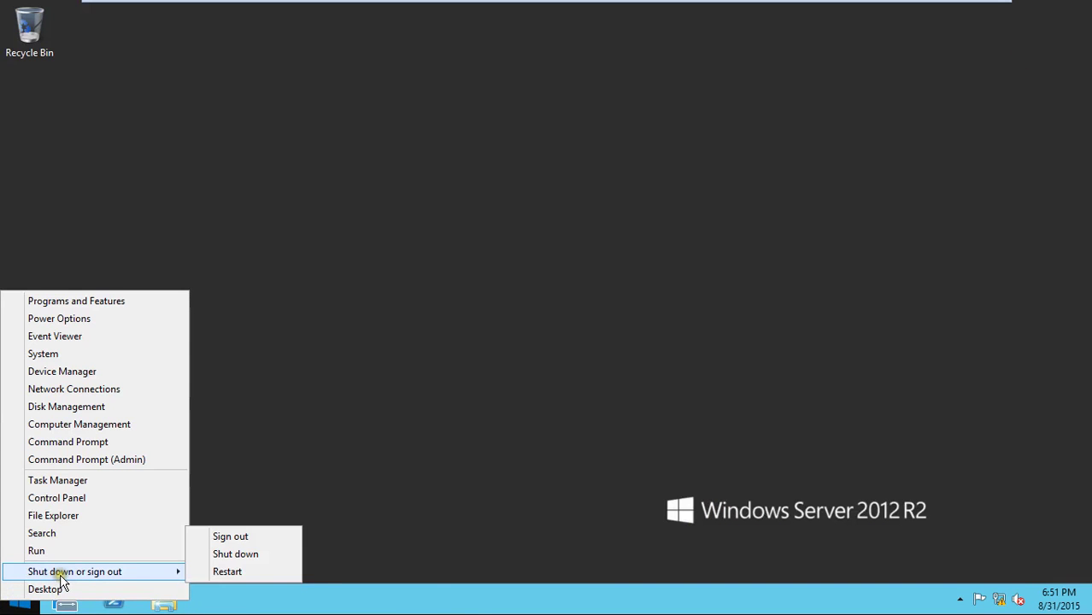
left_click(255, 570)
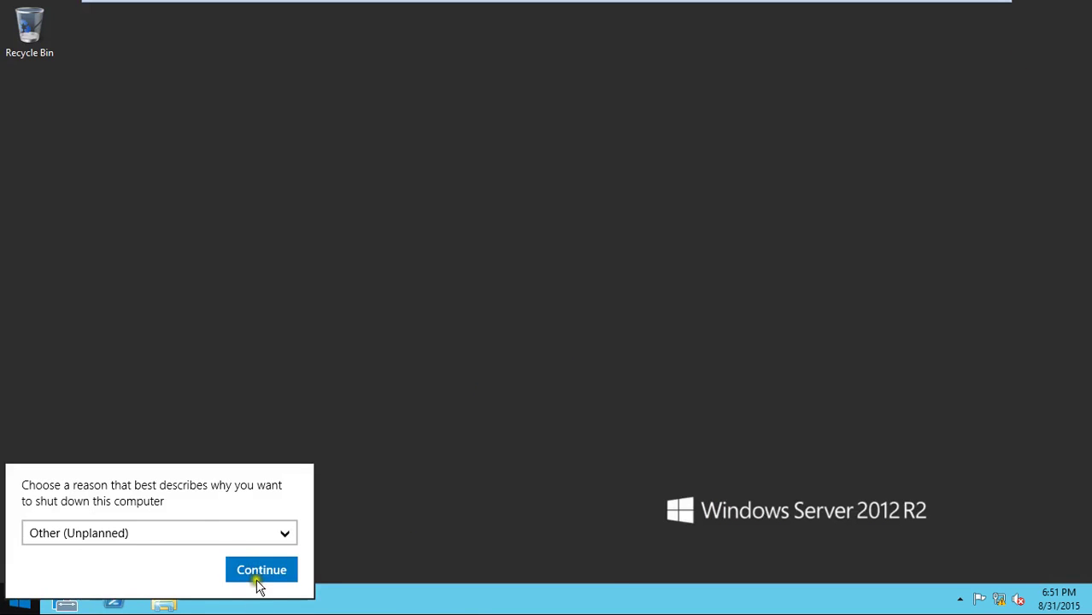
left_click(258, 579)
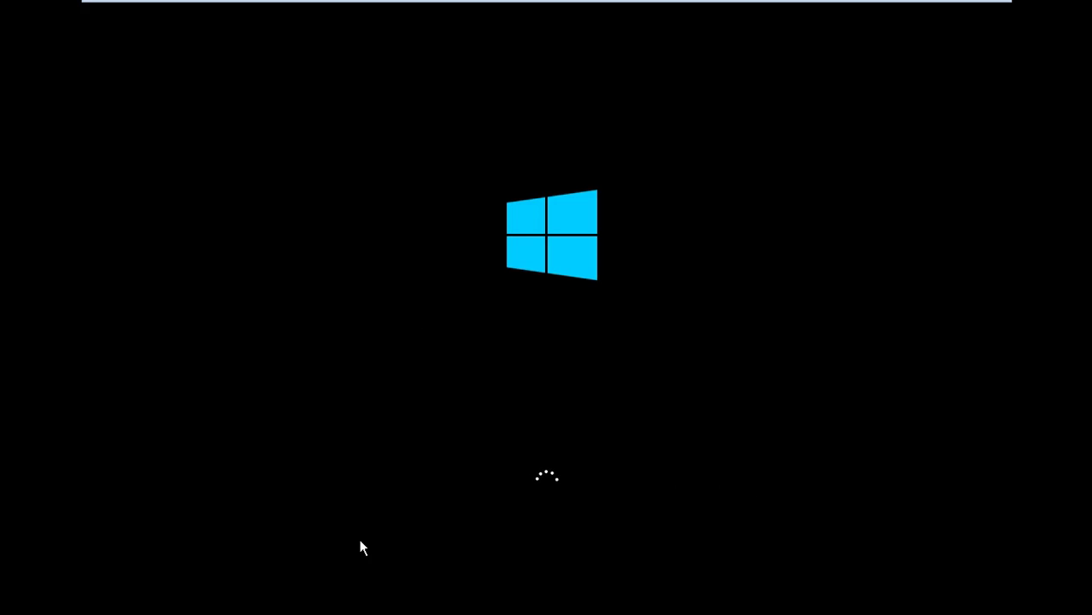
mouse_move(919, 7)
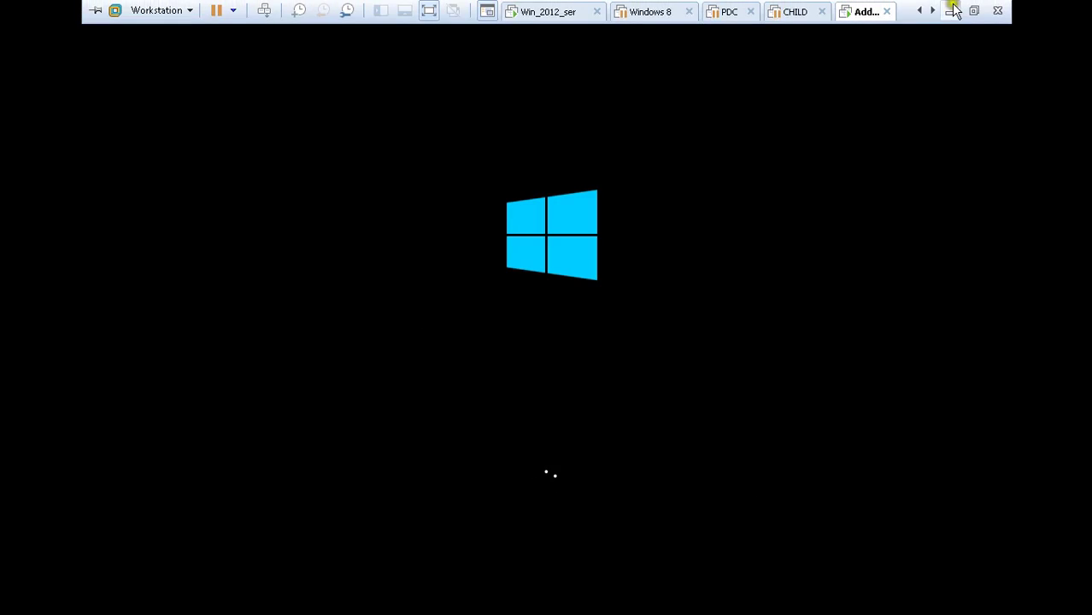